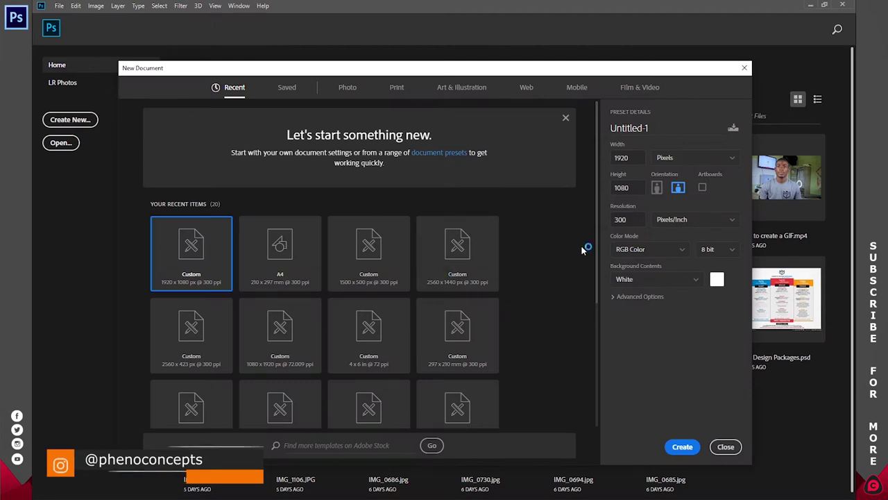
# Step: Create a new document from the recent 2560 x 1440 px preset at 300 pixels/inch with a white background
pyautogui.click(566, 118)
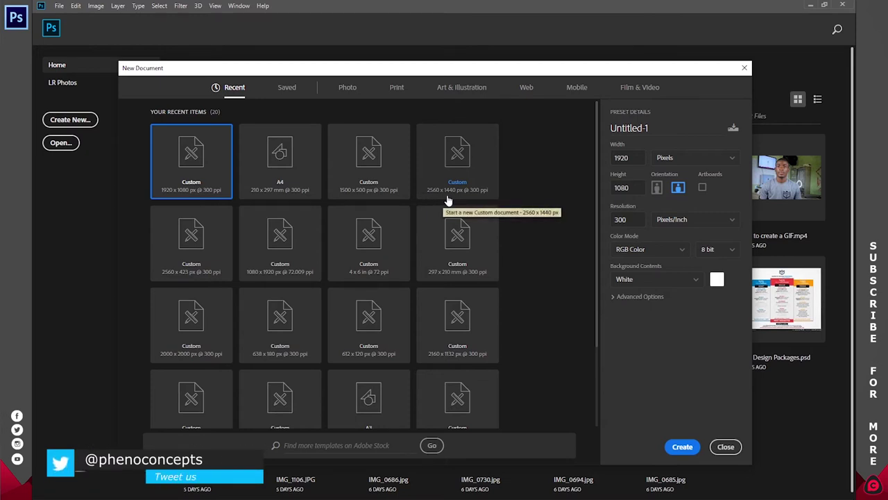
pyautogui.click(455, 176)
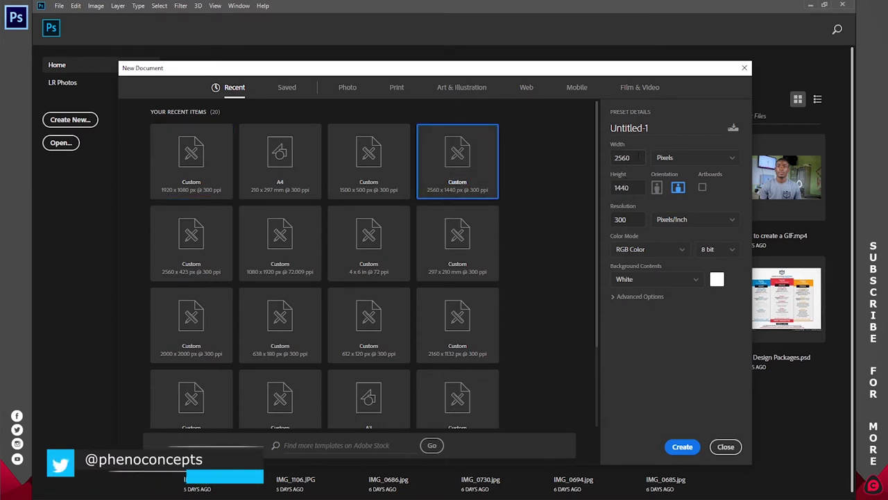
pyautogui.moveTo(639, 157); pyautogui.dragTo(610, 158)
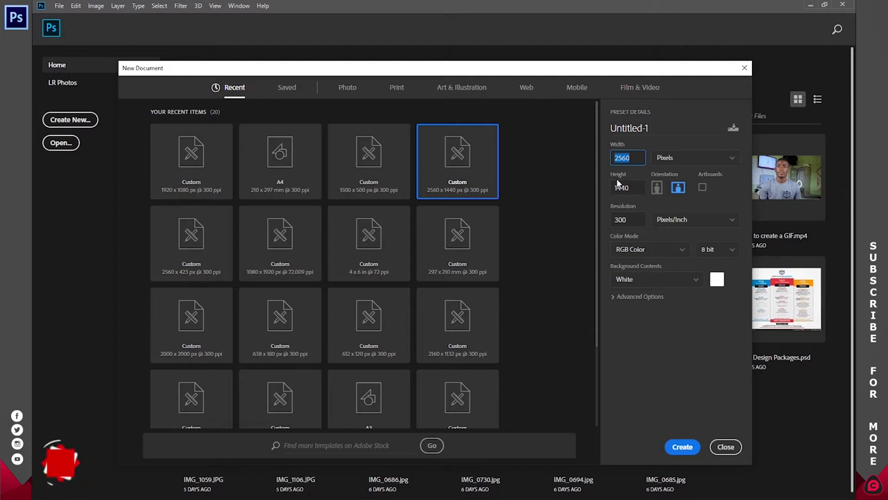
pyautogui.moveTo(636, 188); pyautogui.dragTo(607, 191)
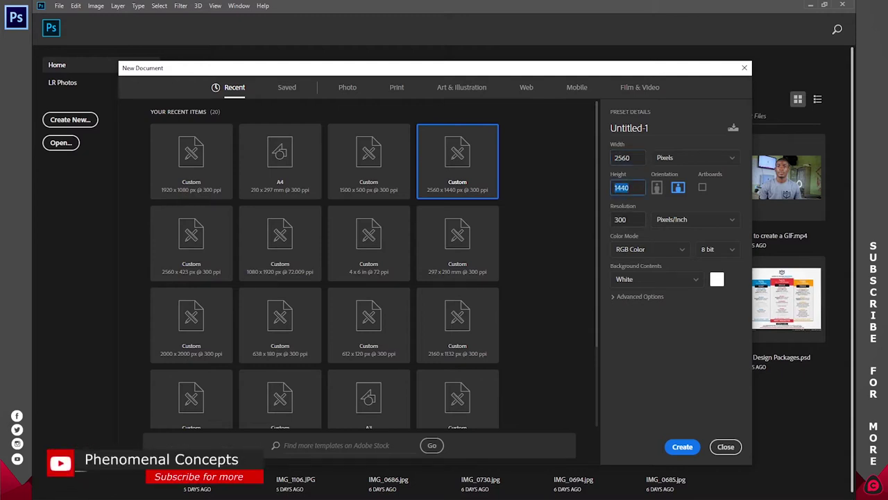
pyautogui.moveTo(634, 220); pyautogui.dragTo(582, 225)
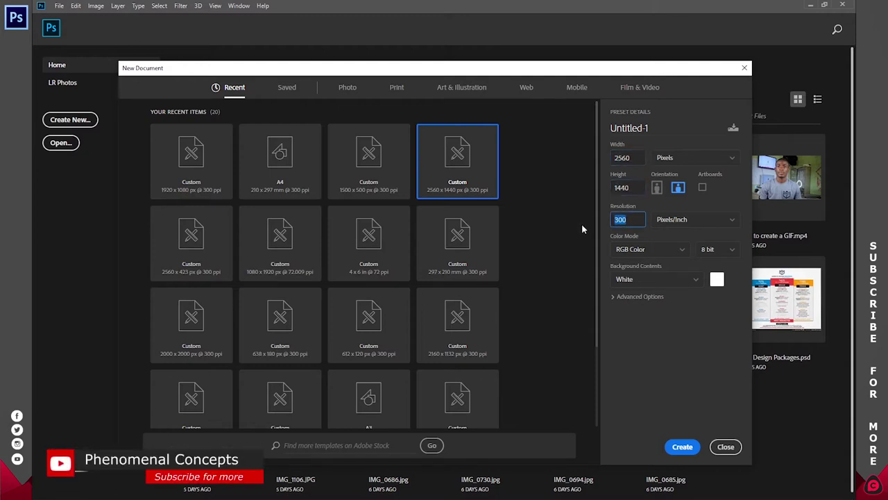
pyautogui.click(681, 446)
# Step: Preview the rhino photo from the New folder in File Explorer and open it in Adobe Photoshop CC 2019
pyautogui.moveTo(132, 496)
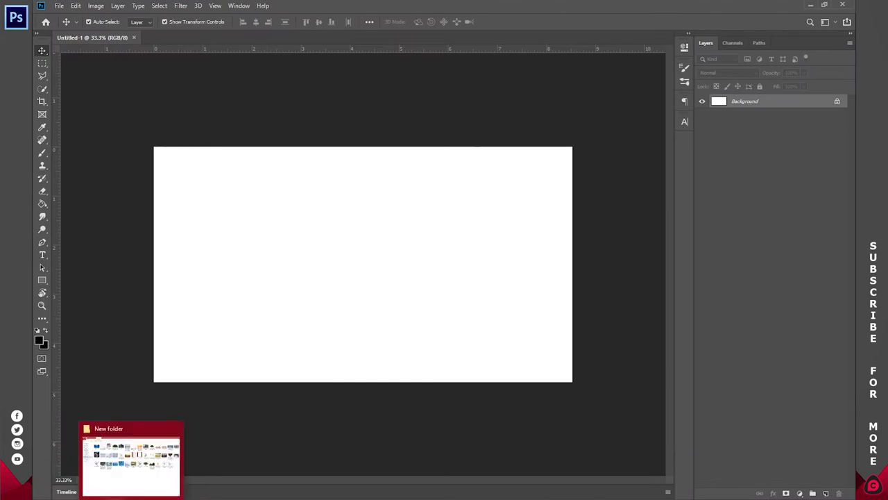
pyautogui.click(120, 462)
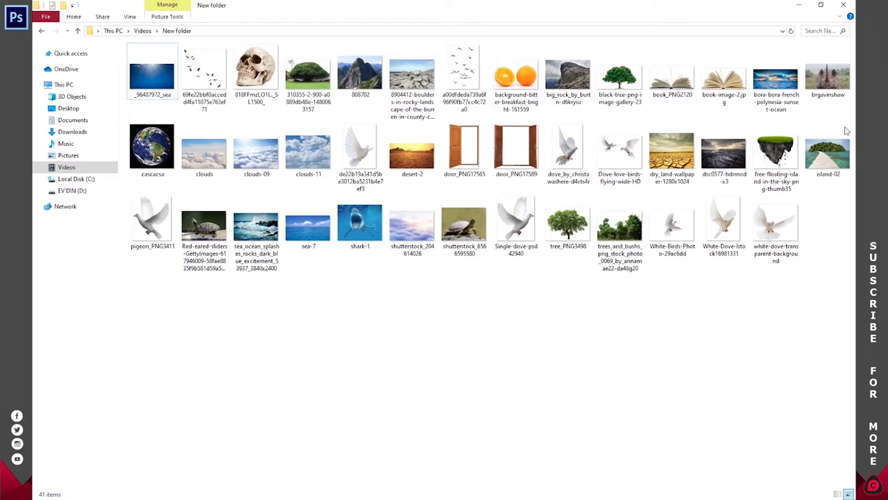
pyautogui.rightClick(823, 69)
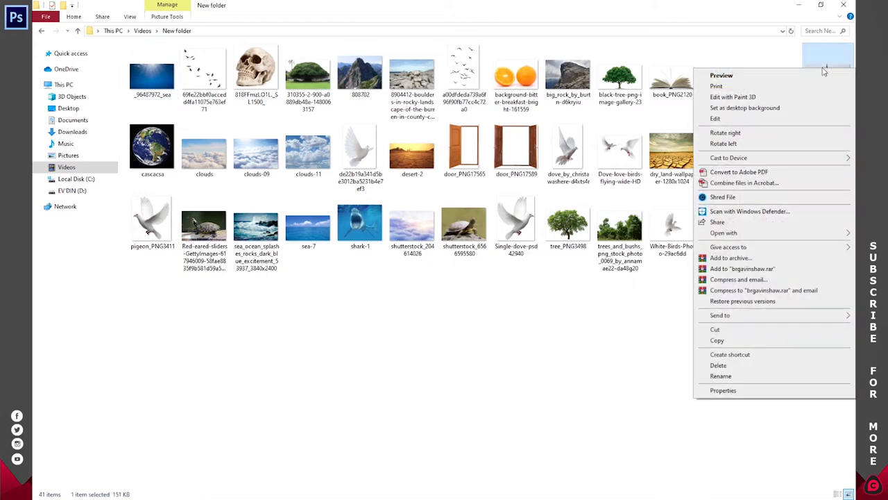
pyautogui.click(827, 66)
pyautogui.doubleClick(824, 83)
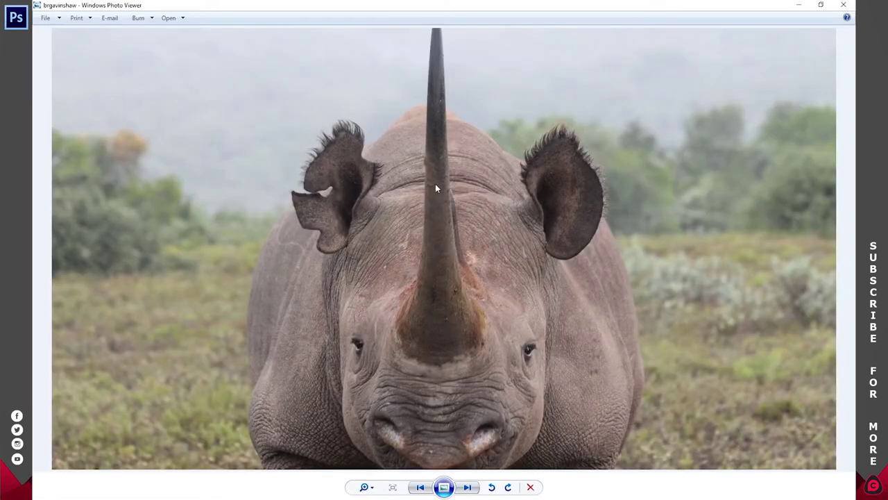
pyautogui.rightClick(435, 187)
pyautogui.moveTo(492, 190)
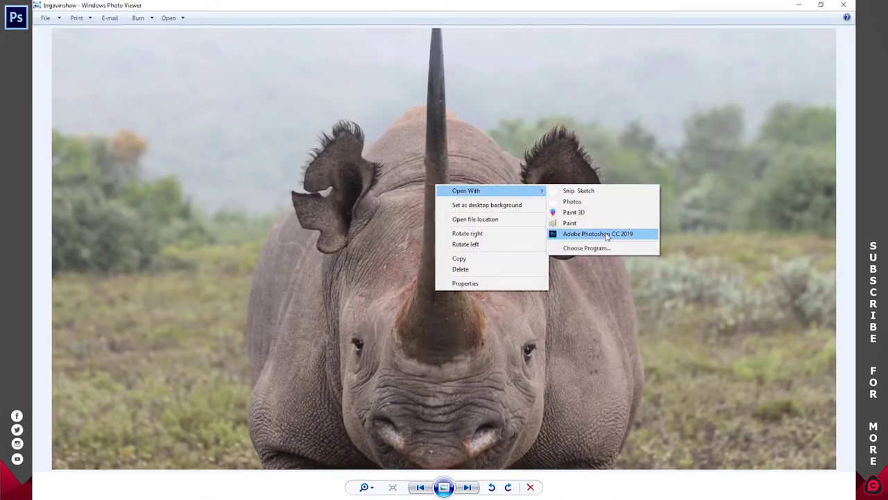
pyautogui.click(607, 236)
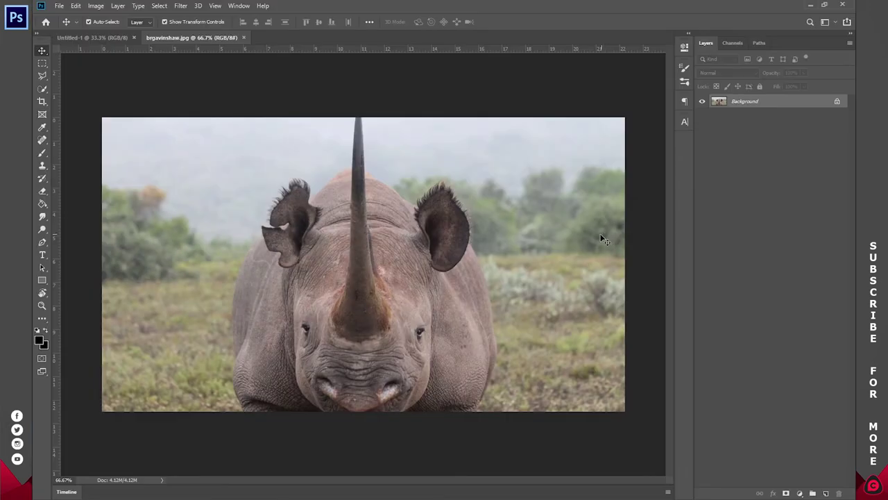
# Step: Open the rhino photo in the Camera Raw Filter and set Contrast to +10
pyautogui.click(107, 37)
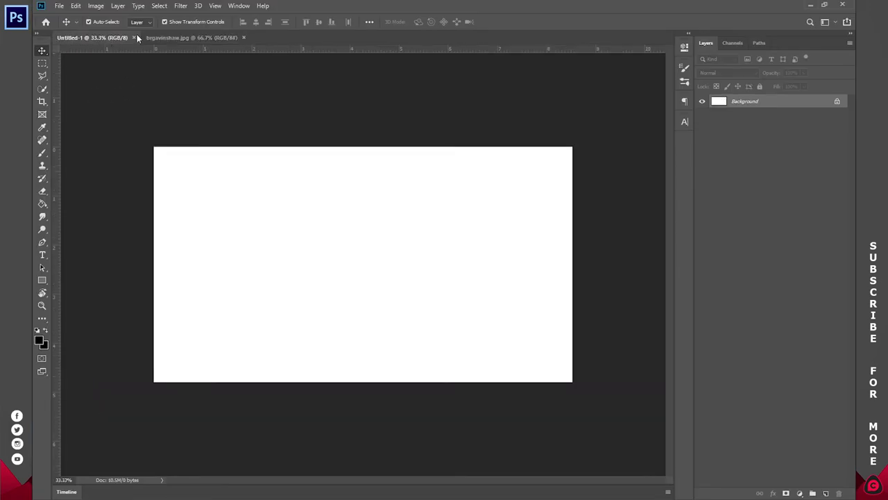
pyautogui.click(181, 36)
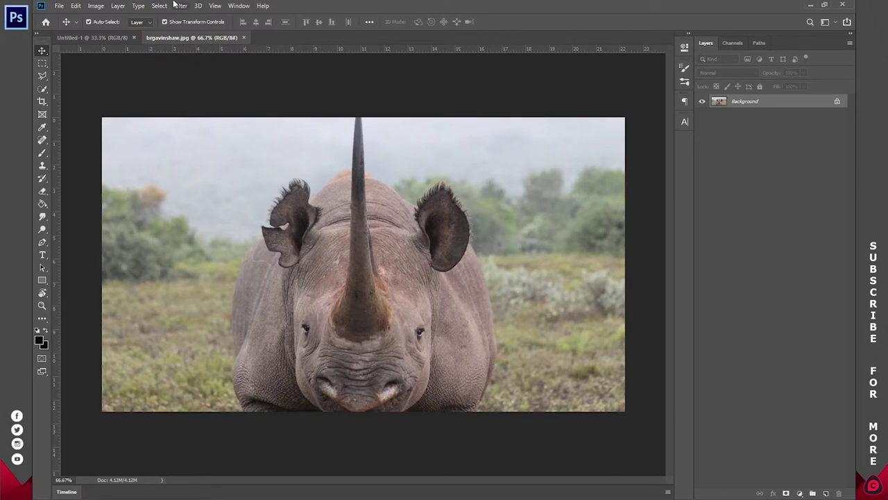
pyautogui.click(181, 6)
pyautogui.click(200, 64)
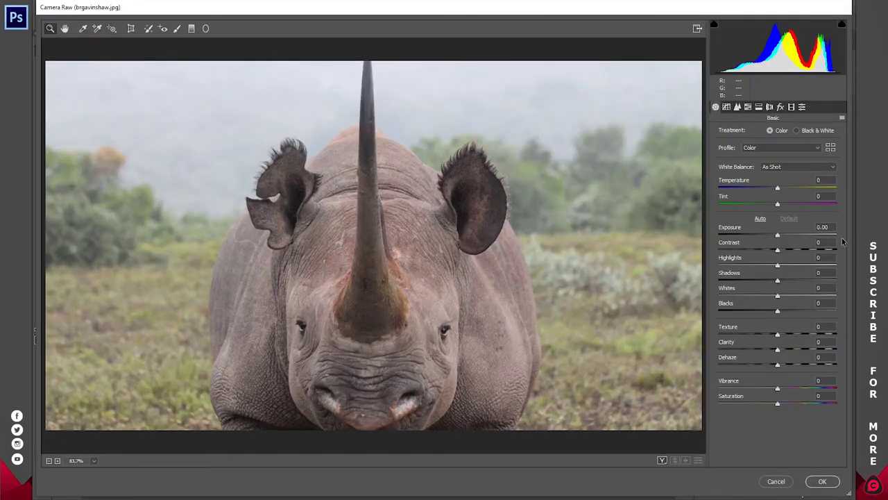
pyautogui.moveTo(778, 249); pyautogui.dragTo(787, 246)
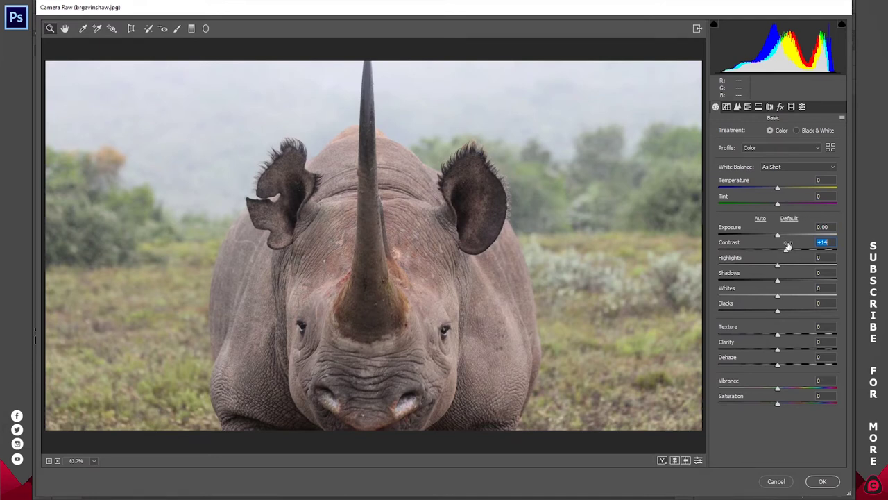
pyautogui.write('10')
# Step: Set Highlights to -83, Shadows to -34, Whites to +18, Blacks to -19, Texture to -12 and Clarity to 40, and apply the filter
pyautogui.moveTo(778, 259); pyautogui.dragTo(761, 273)
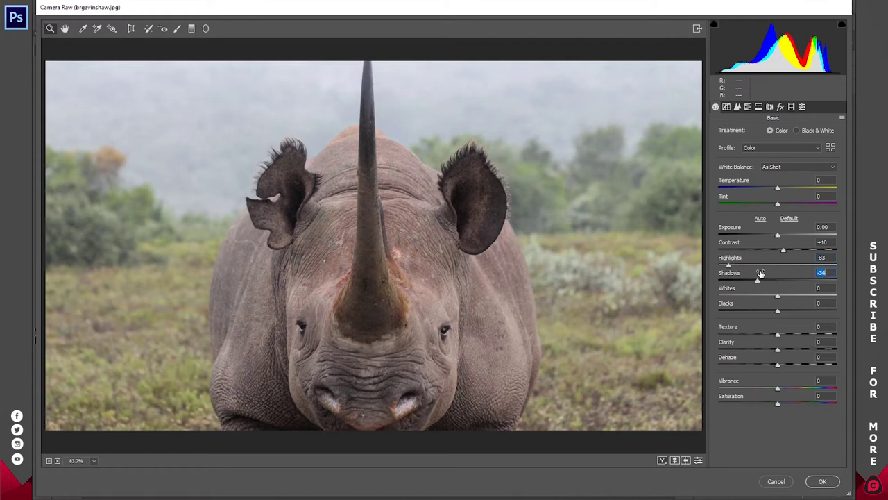
pyautogui.moveTo(777, 310); pyautogui.dragTo(788, 295)
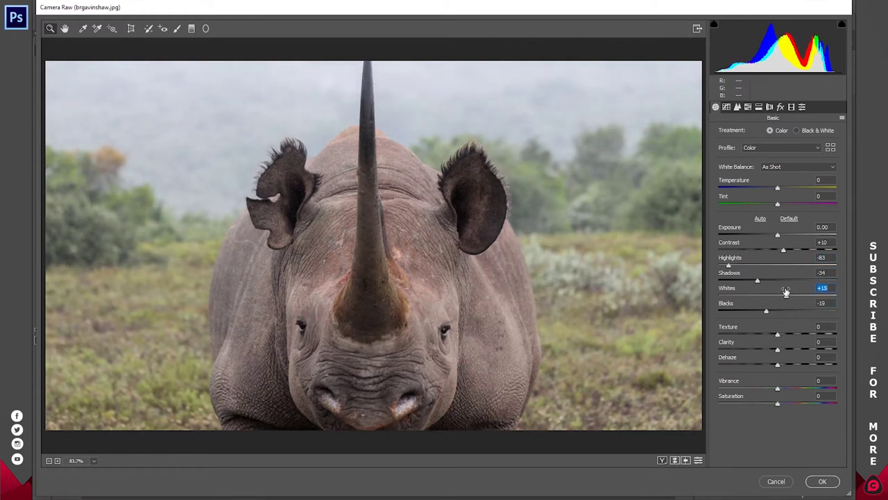
pyautogui.moveTo(782, 331); pyautogui.dragTo(804, 346)
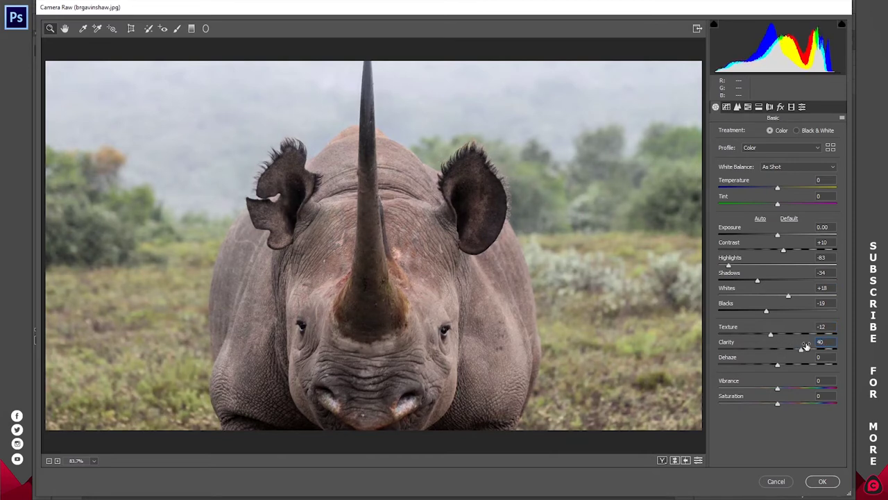
pyautogui.click(823, 481)
# Step: Cut the whole rhino image, close its file without saving, and paste it into the blank Untitled-1 document
pyautogui.hotkey('ctrl', 'a')
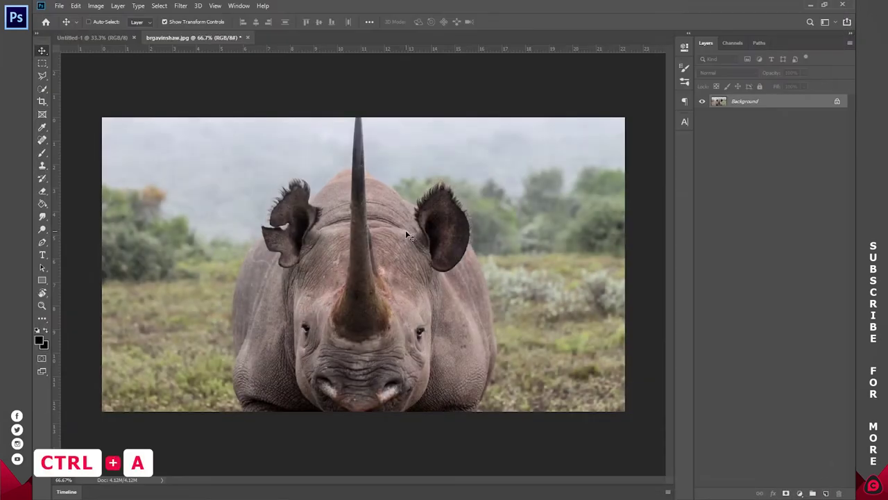
pyautogui.hotkey('ctrl', 'x')
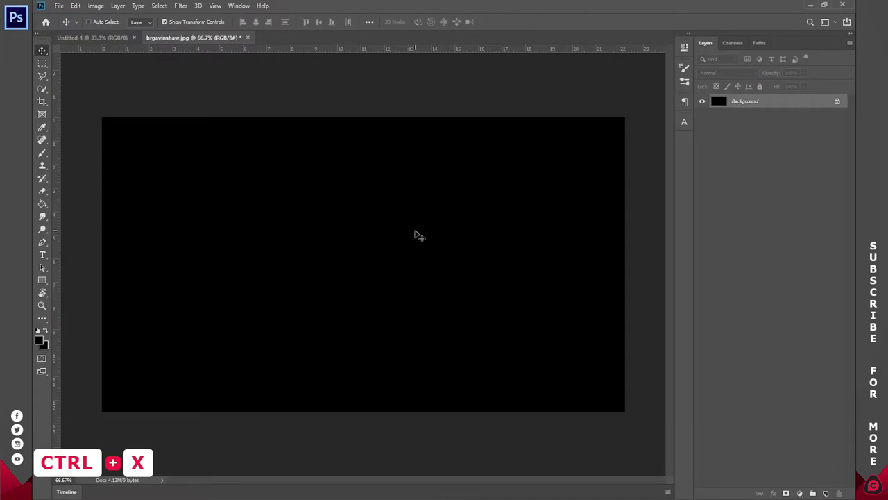
pyautogui.hotkey('ctrl', 'w')
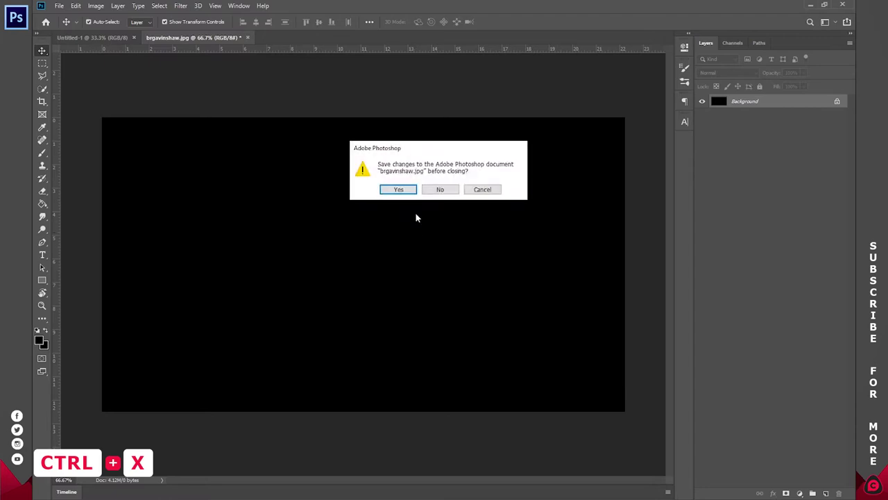
pyautogui.click(441, 189)
pyautogui.hotkey('ctrl', 'v')
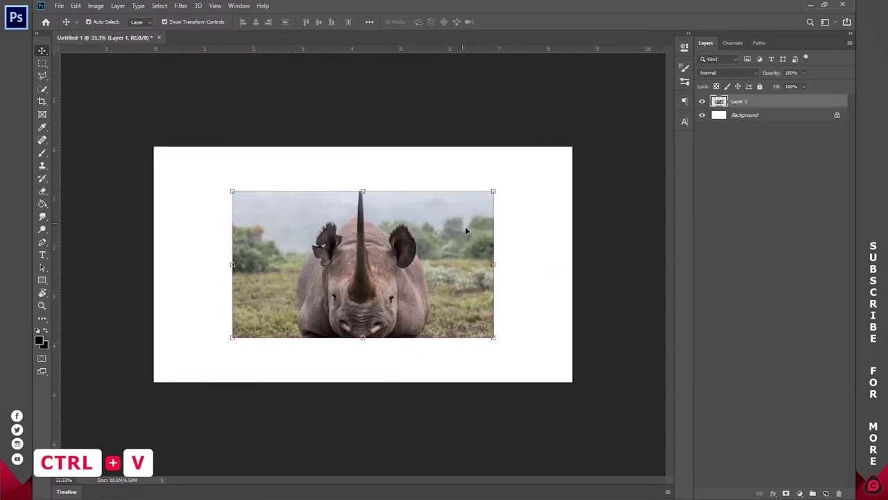
# Step: Select the left side of the rhino's body with the Quick Selection tool and reduce the brush size to 10
pyautogui.press('z')
pyautogui.click(327, 25)
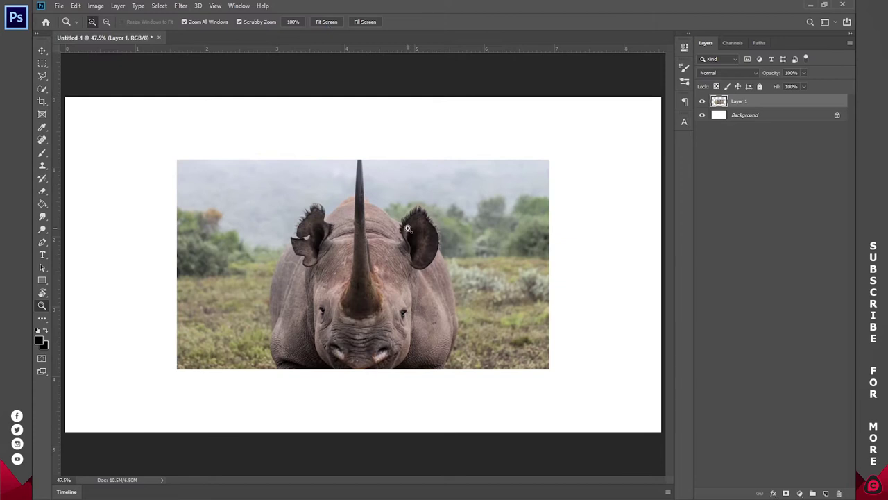
pyautogui.moveTo(351, 327); pyautogui.dragTo(400, 286)
pyautogui.press('space')
pyautogui.moveTo(400, 286); pyautogui.dragTo(395, 316)
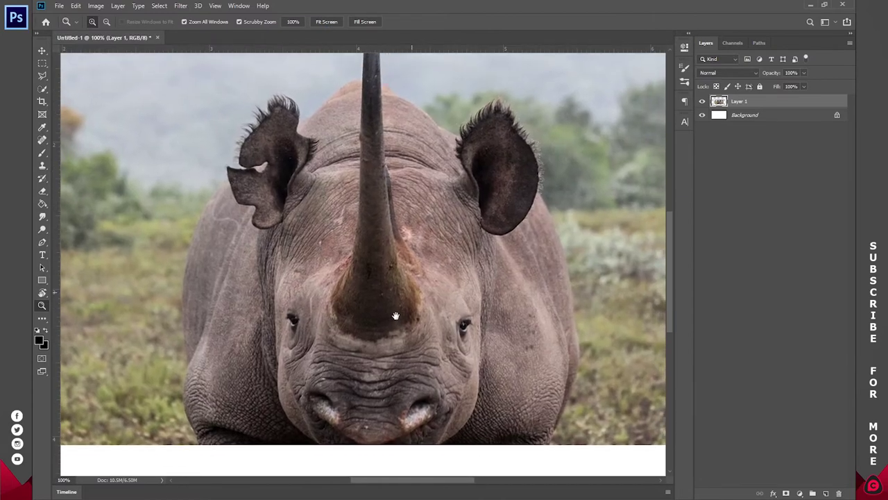
pyautogui.press('w')
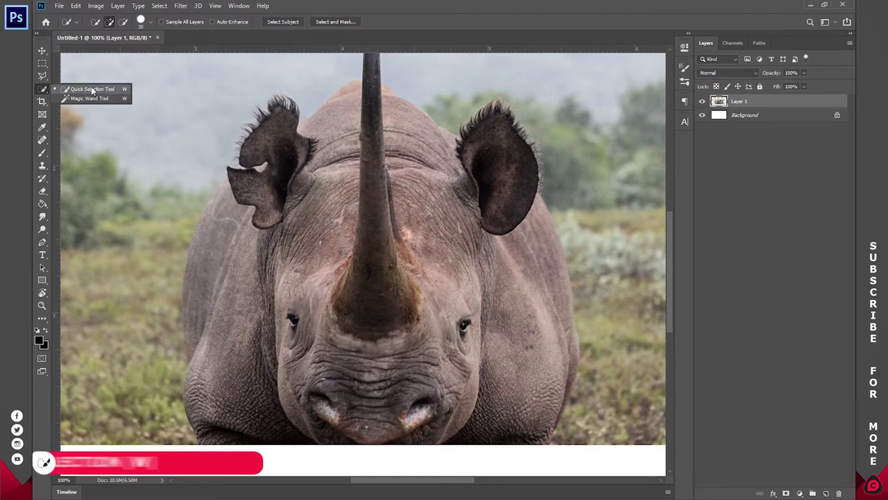
pyautogui.moveTo(234, 215)
pyautogui.mouseDown()
pyautogui.moveTo(205, 224)
pyautogui.moveTo(222, 351)
pyautogui.moveTo(213, 383)
pyautogui.moveTo(196, 394)
pyautogui.moveTo(197, 352)
pyautogui.mouseUp()
pyautogui.press('[')
pyautogui.press('[')
pyautogui.press('[')
pyautogui.press('[')
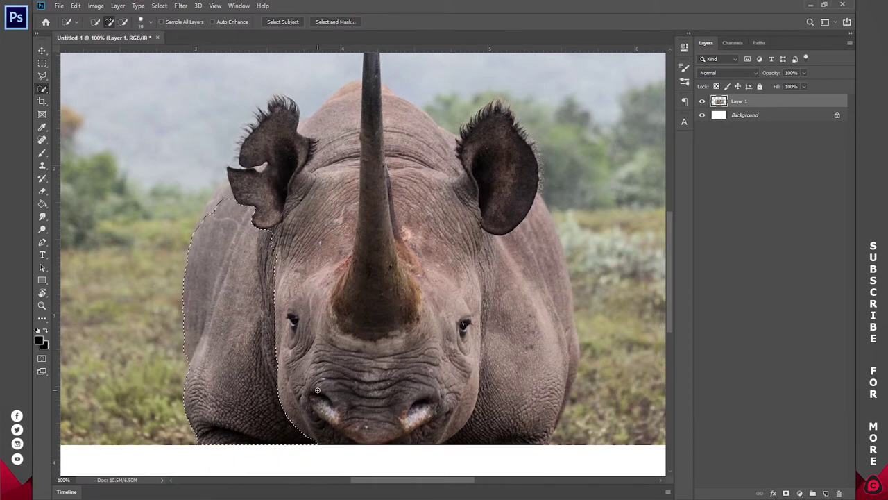
# Step: Extend the quick selection across the rhino's muzzle, right flank, head, horn and ears, refining the ear edges
pyautogui.moveTo(292, 409)
pyautogui.mouseDown()
pyautogui.moveTo(437, 405)
pyautogui.moveTo(511, 375)
pyautogui.moveTo(548, 409)
pyautogui.moveTo(566, 380)
pyautogui.mouseUp()
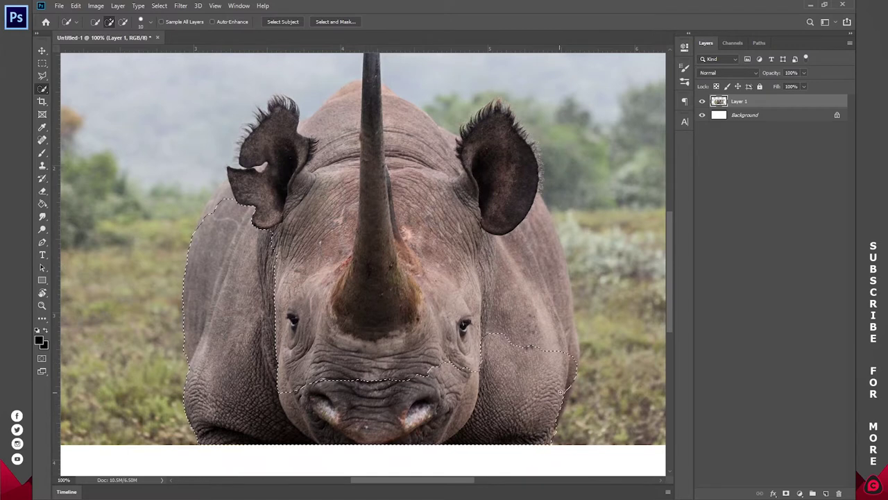
pyautogui.moveTo(554, 412)
pyautogui.mouseDown()
pyautogui.moveTo(546, 376)
pyautogui.moveTo(563, 345)
pyautogui.moveTo(525, 241)
pyautogui.mouseUp()
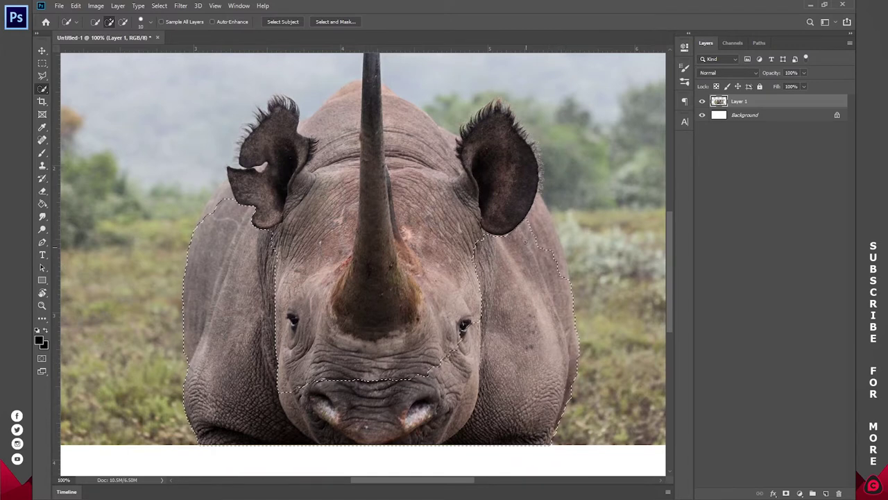
pyautogui.moveTo(378, 160)
pyautogui.mouseDown()
pyautogui.moveTo(401, 251)
pyautogui.moveTo(420, 192)
pyautogui.mouseUp()
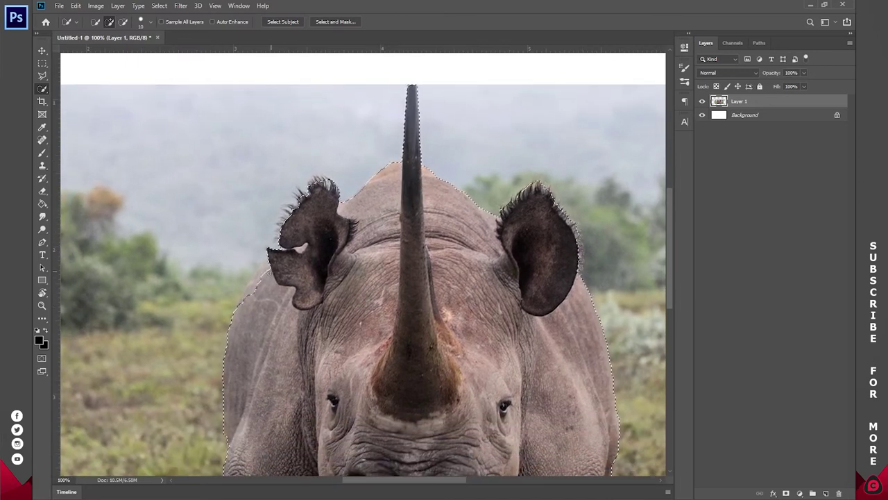
pyautogui.moveTo(260, 276); pyautogui.dragTo(267, 268)
pyautogui.moveTo(428, 291); pyautogui.dragTo(417, 211)
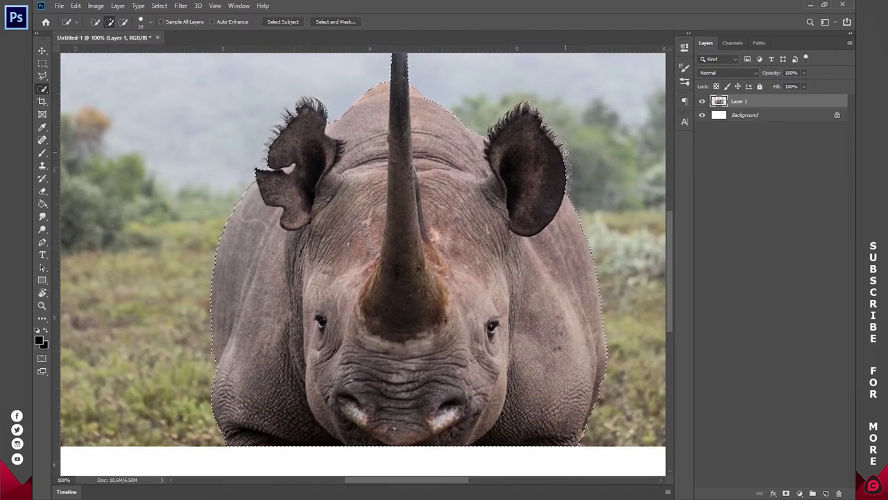
pyautogui.press('alt')
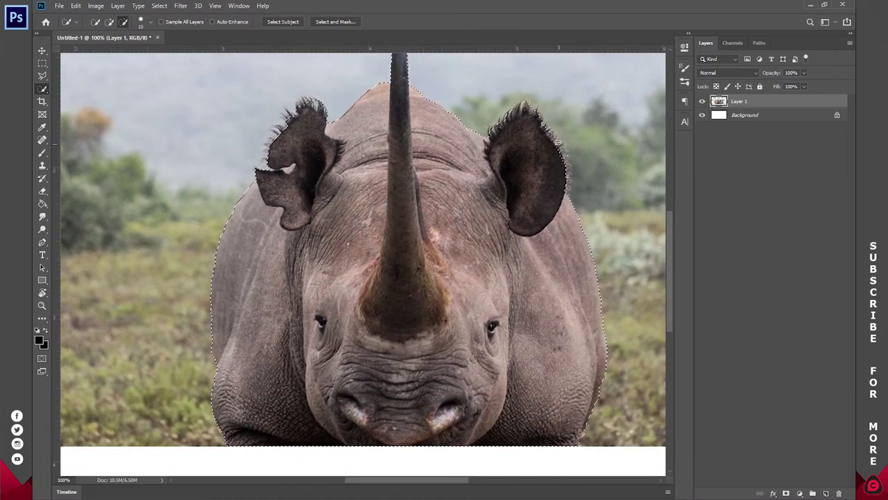
pyautogui.press('alt')
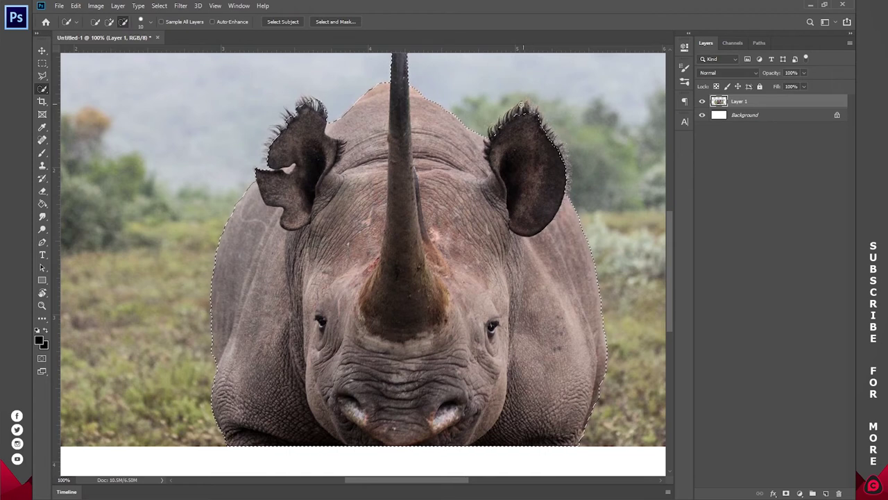
# Step: Copy the selected rhino onto its own layer and delete the original photo layer, Layer 1
pyautogui.press('z')
pyautogui.click(336, 23)
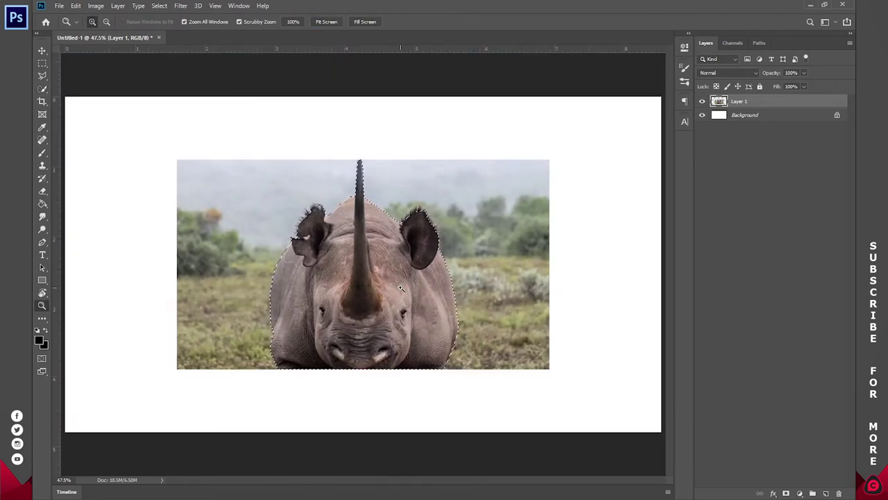
pyautogui.press('w')
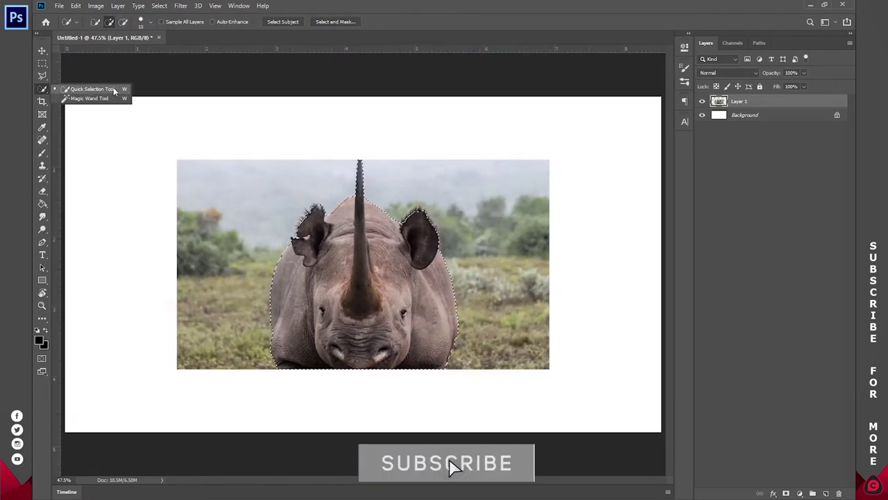
pyautogui.rightClick(338, 239)
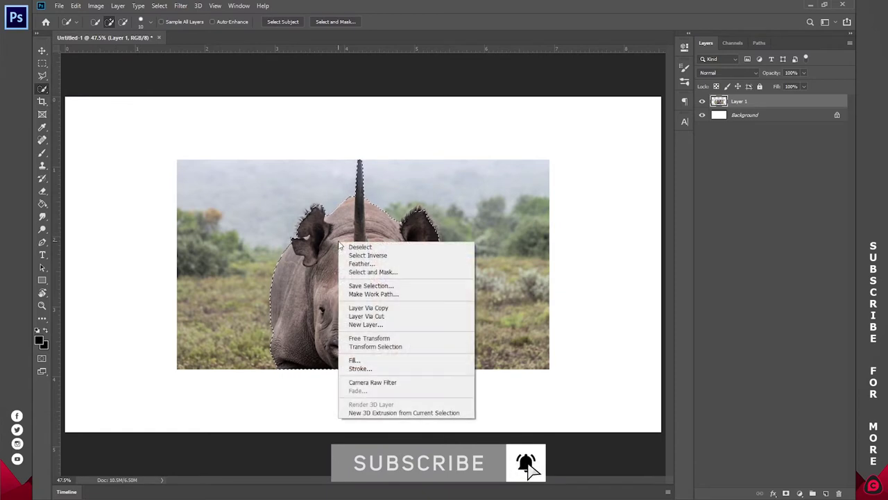
pyautogui.click(379, 310)
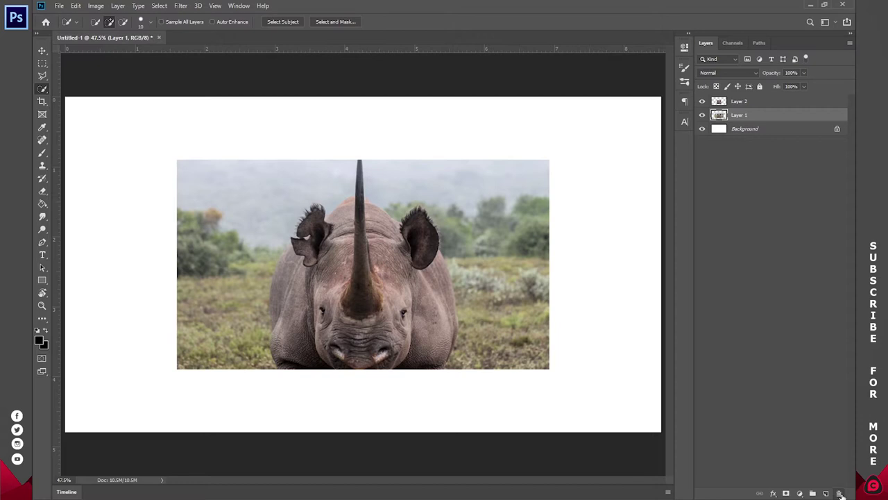
pyautogui.click(839, 493)
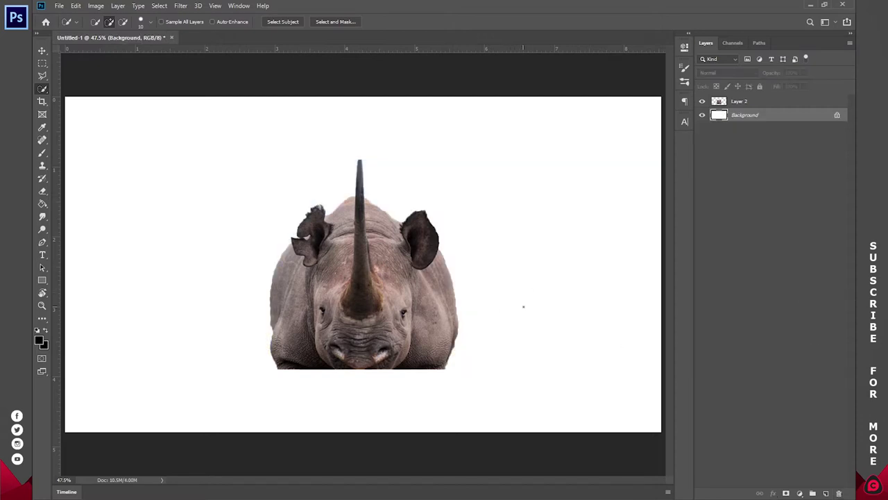
# Step: Hide the rhino layer and place the bora-bora-french-polynesia-sunset-ocean image across the full canvas width, aligned to the canvas's upper edge
pyautogui.click(702, 102)
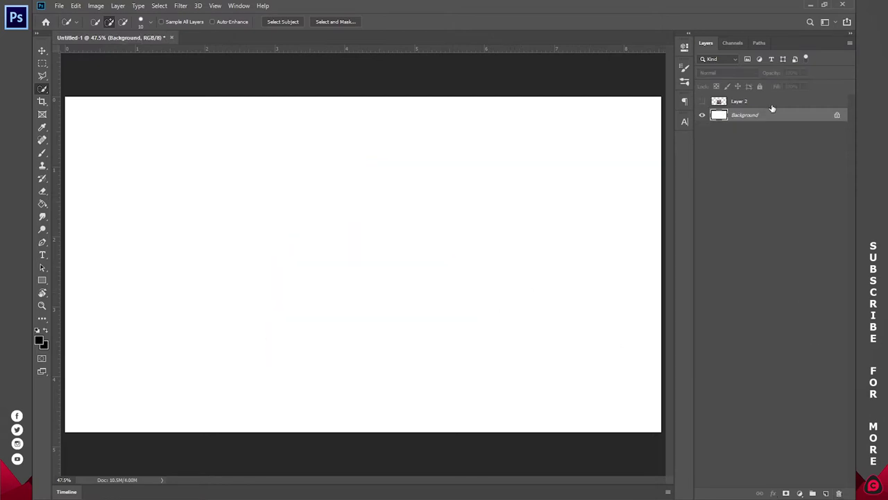
pyautogui.click(749, 159)
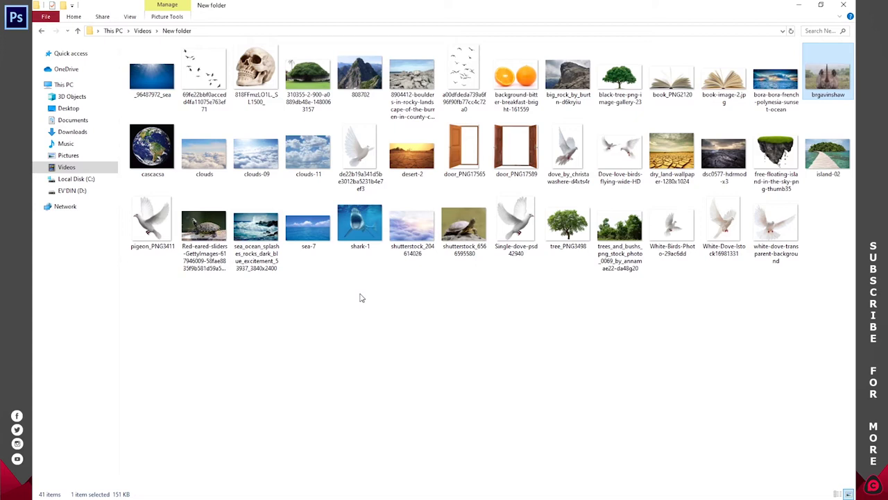
pyautogui.moveTo(779, 76); pyautogui.dragTo(287, 331)
pyautogui.moveTo(371, 269); pyautogui.dragTo(371, 239)
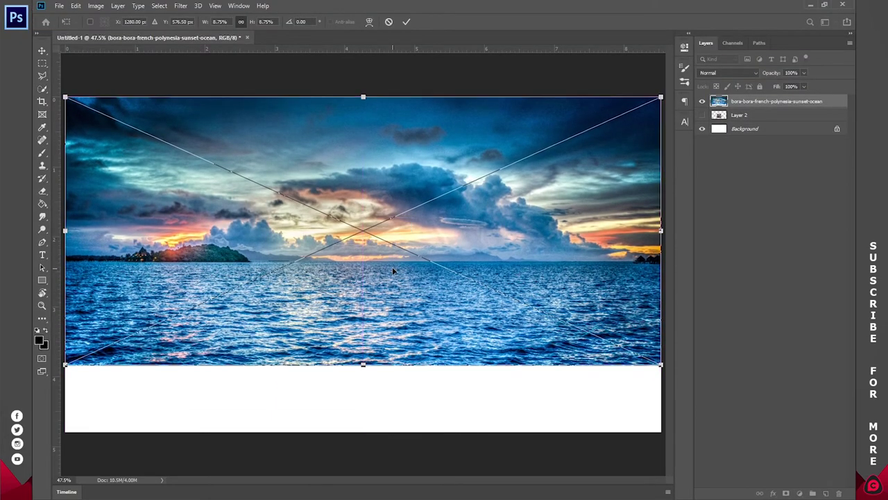
# Step: Rasterize the sunset-ocean layer and select its whole sky down to the horizon with the Quick Selection tool
pyautogui.press('w')
pyautogui.rightClick(753, 103)
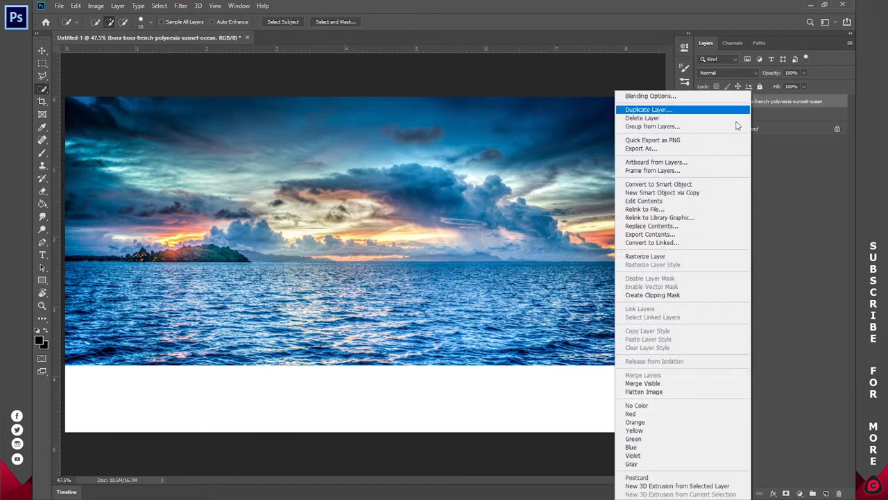
pyautogui.click(668, 258)
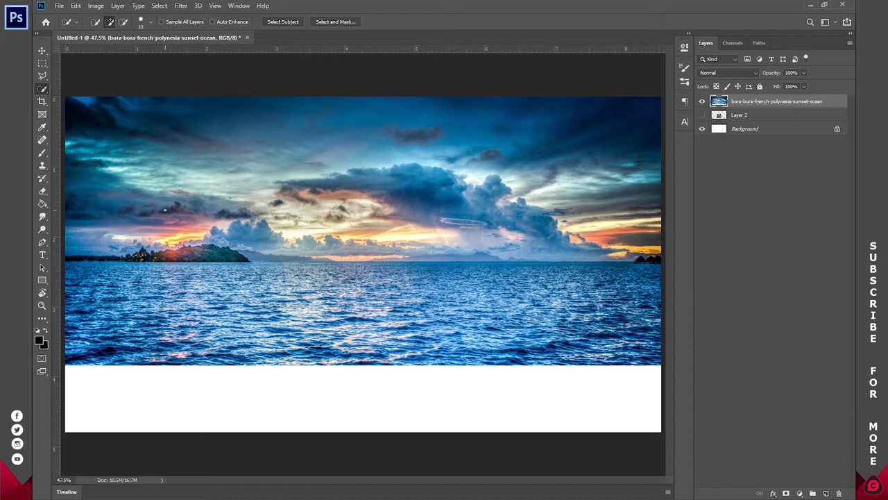
pyautogui.moveTo(80, 247)
pyautogui.mouseDown()
pyautogui.moveTo(184, 222)
pyautogui.moveTo(278, 229)
pyautogui.moveTo(292, 247)
pyautogui.moveTo(416, 251)
pyautogui.moveTo(555, 235)
pyautogui.moveTo(634, 145)
pyautogui.moveTo(485, 104)
pyautogui.moveTo(253, 83)
pyautogui.mouseUp()
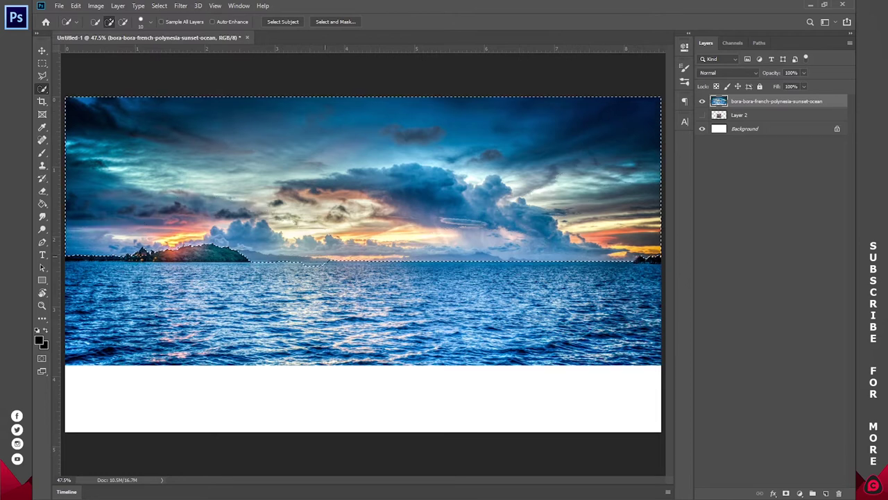
pyautogui.press('alt')
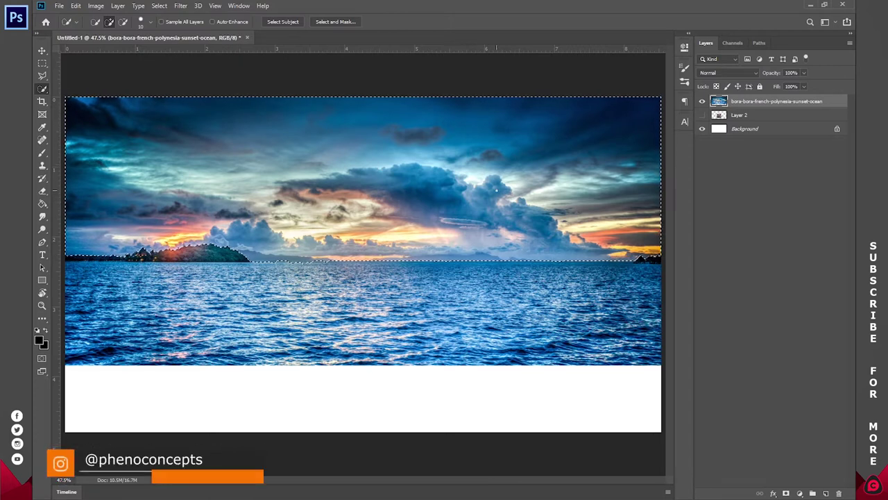
# Step: Hide the selected sky non-destructively by adding a layer mask to the ocean layer and inverting it
pyautogui.press('Delete')
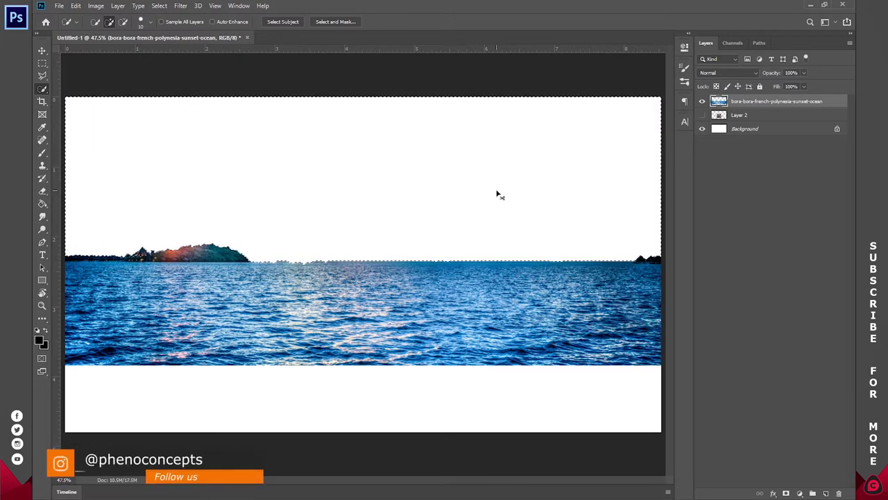
pyautogui.hotkey('ctrl', 'z')
pyautogui.click(786, 492)
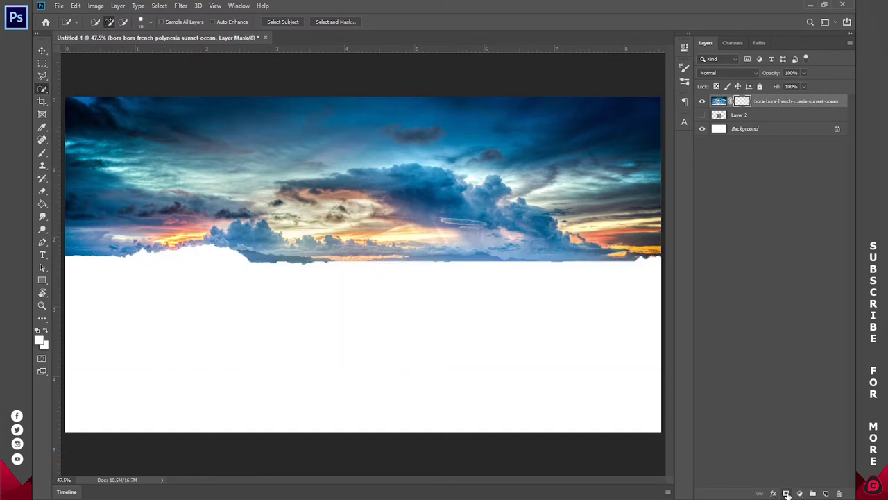
pyautogui.hotkey('ctrl', 'i')
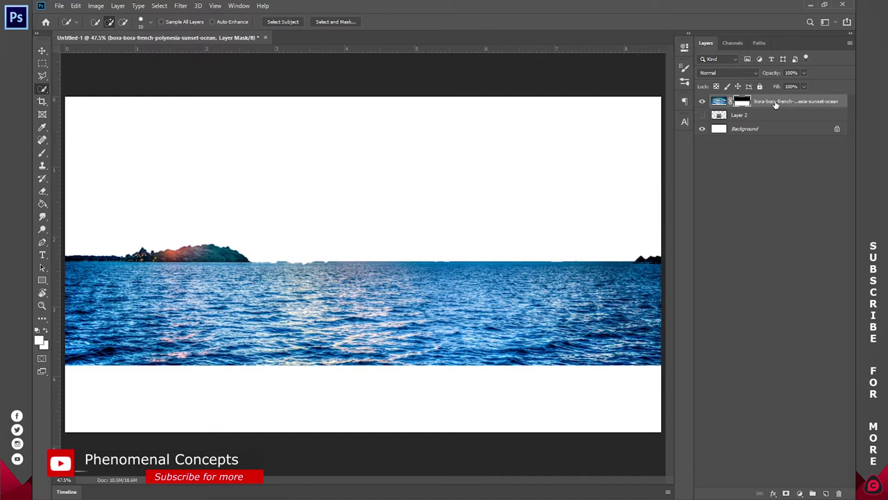
# Step: Move the ocean layer beneath the rhino layer and group it with the unlocked background layer as BACKGROUND
pyautogui.moveTo(775, 102); pyautogui.dragTo(768, 123)
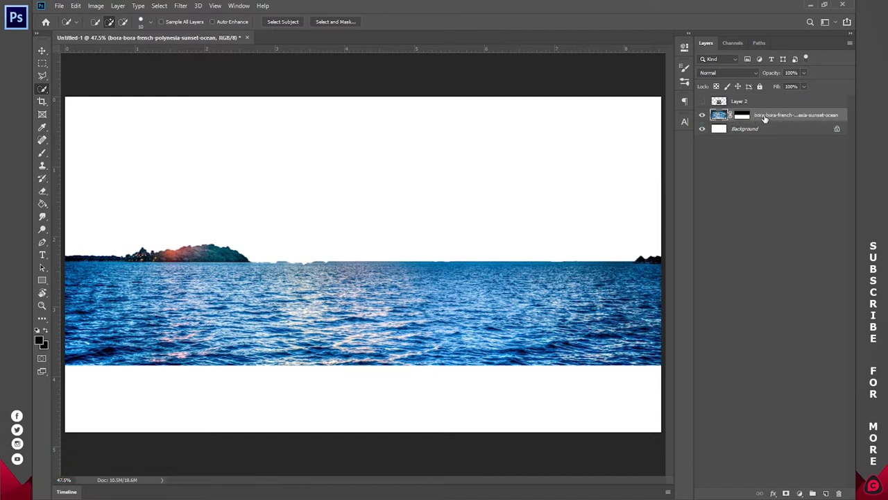
pyautogui.click(837, 129)
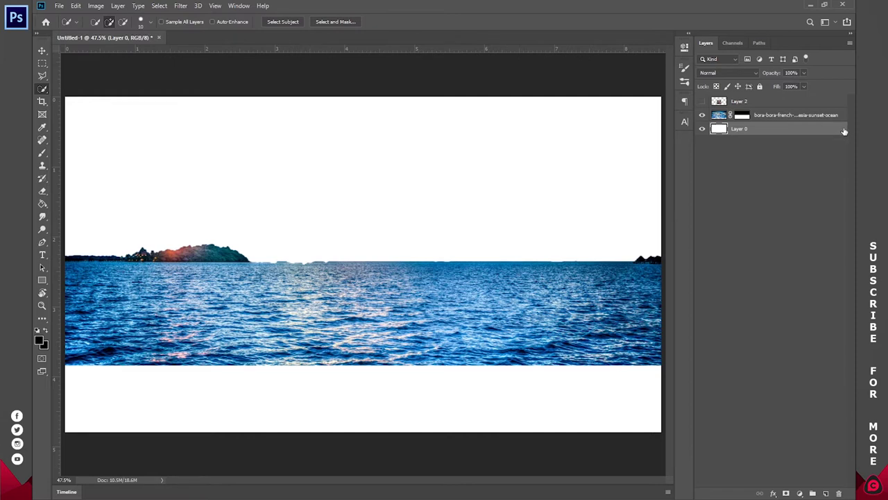
pyautogui.click(792, 116)
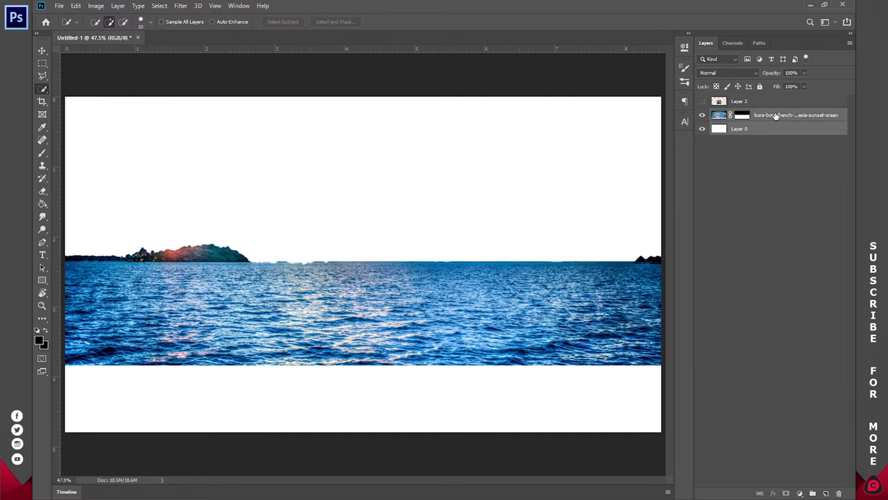
pyautogui.hotkey('ctrl', 'g')
pyautogui.doubleClick(740, 113)
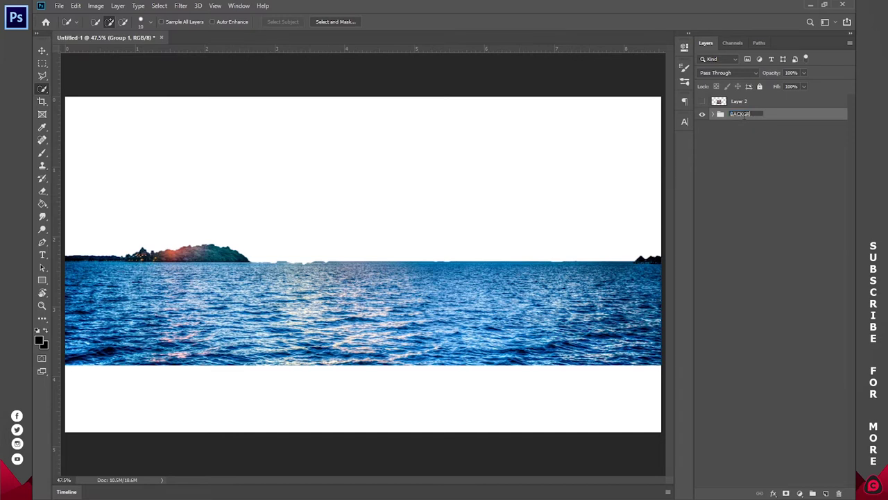
pyautogui.write('BACKGROUND')
pyautogui.press('Return')
# Step: Expand the BACKGROUND group and rename the ocean layer SEA
pyautogui.click(712, 114)
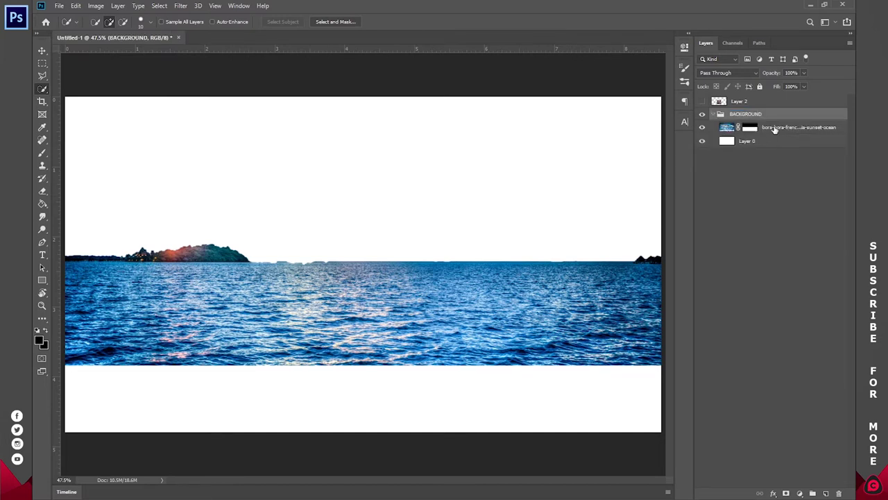
pyautogui.doubleClick(775, 128)
pyautogui.write('EA')
pyautogui.press('Return')
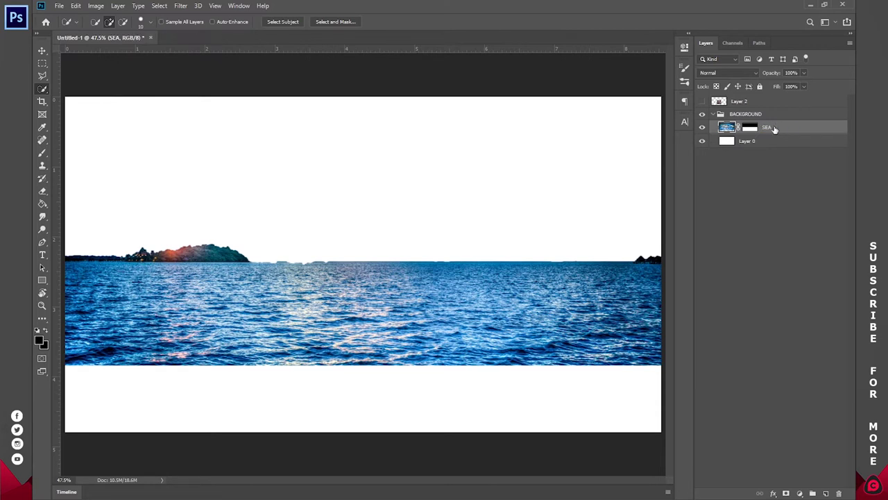
# Step: Show the rhino layer again and flip the rhino vertically with Free Transform
pyautogui.click(702, 102)
pyautogui.click(734, 105)
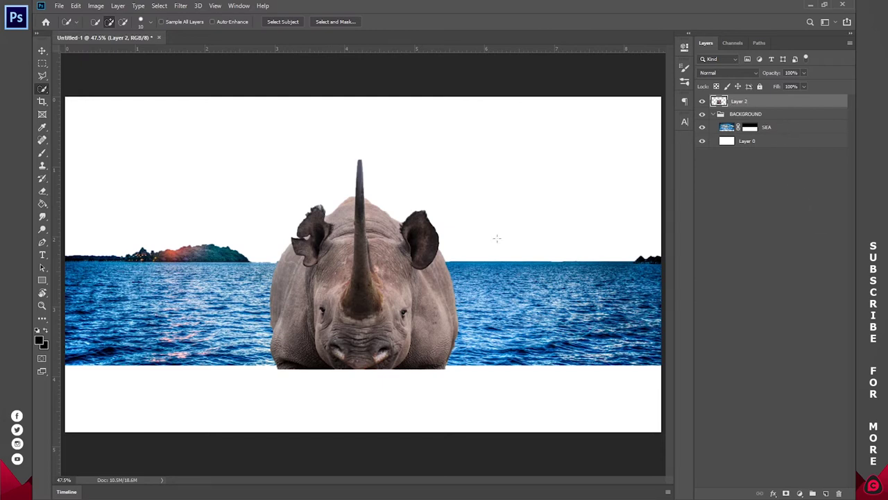
pyautogui.click(40, 51)
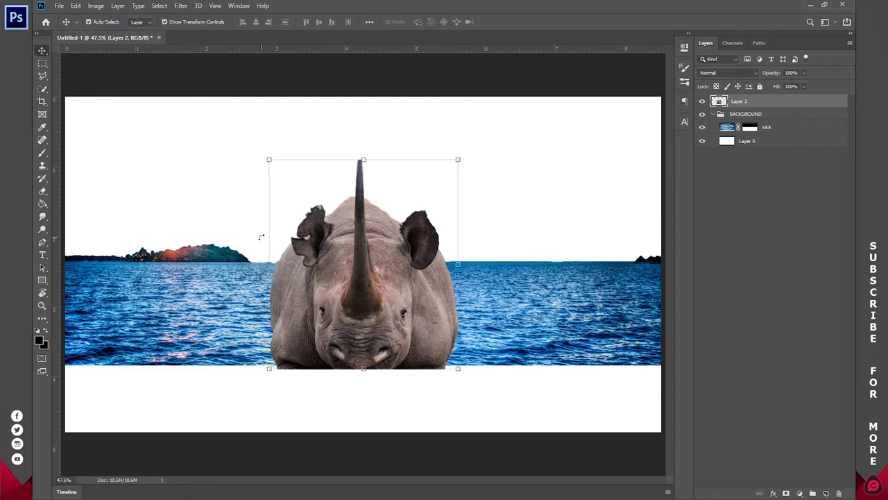
pyautogui.click(270, 270)
pyautogui.click(315, 275)
pyautogui.hotkey('ctrl', 't')
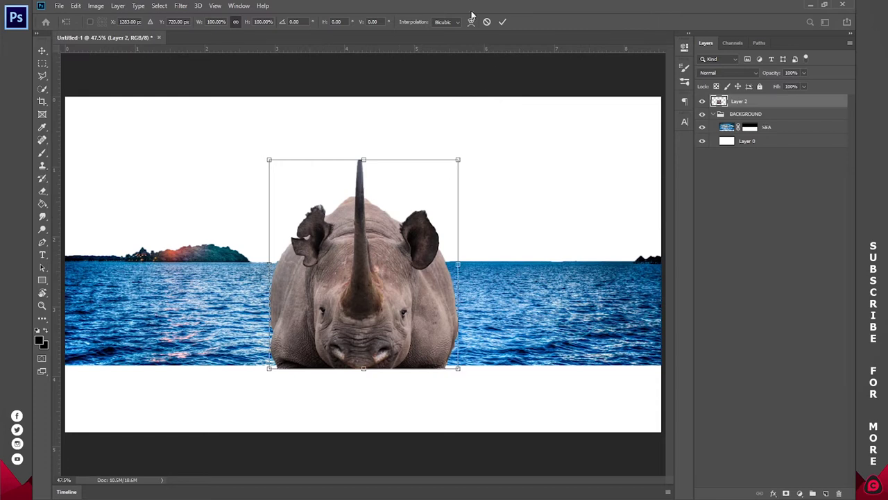
pyautogui.rightClick(374, 249)
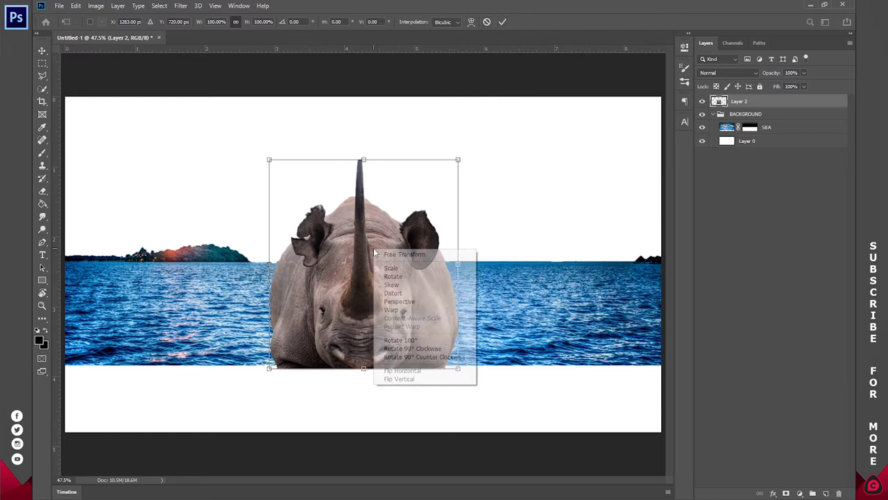
pyautogui.click(424, 379)
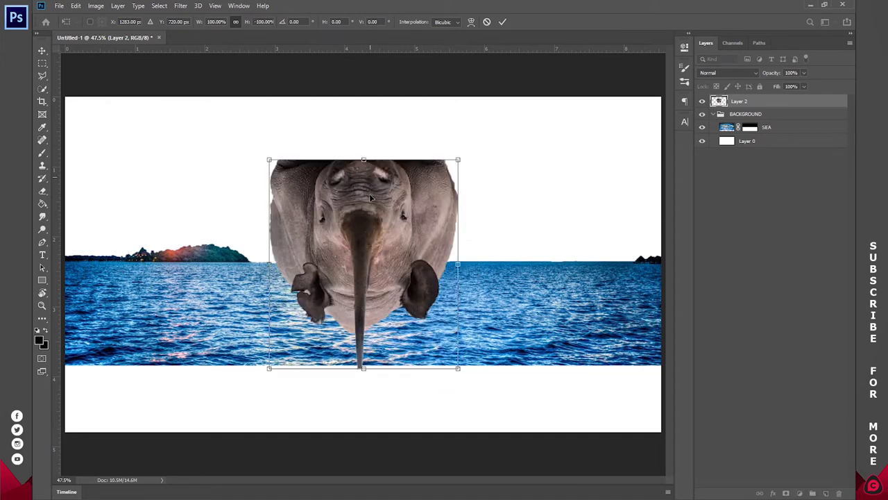
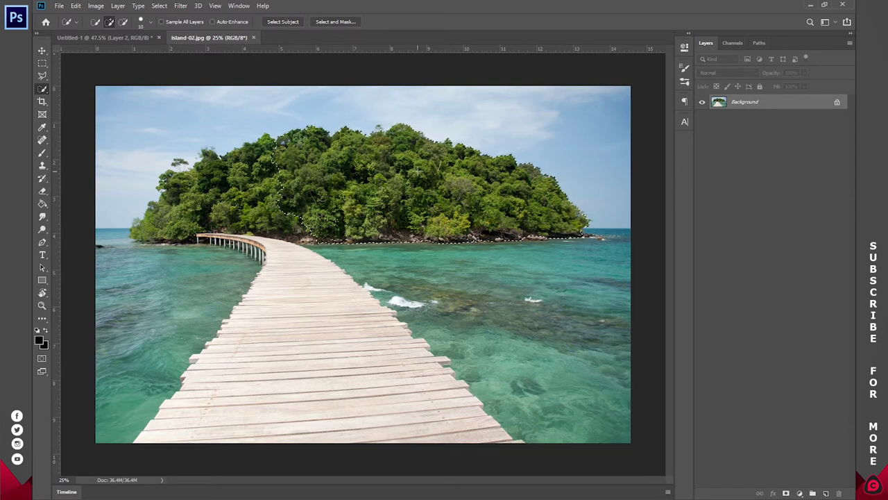
# Step: In island-02.jpg, copy the selected part of the island to a new layer, then unlock and delete the original background layer
pyautogui.rightClick(418, 172)
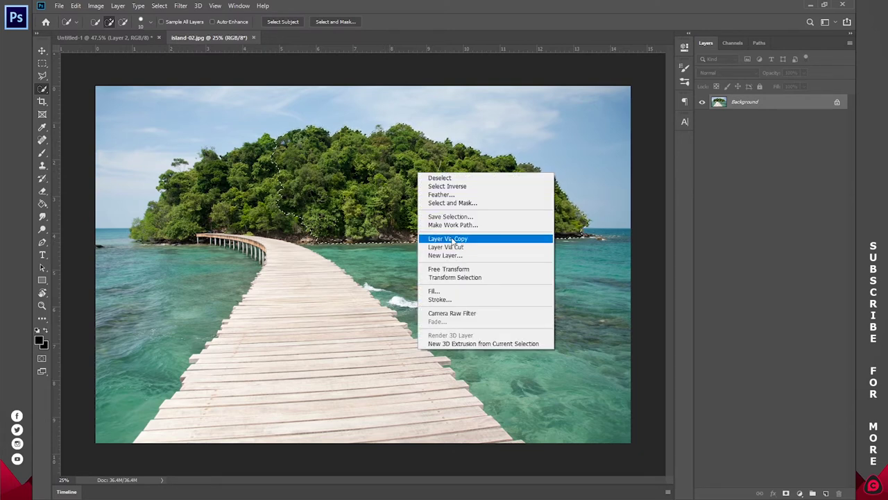
pyautogui.click(463, 240)
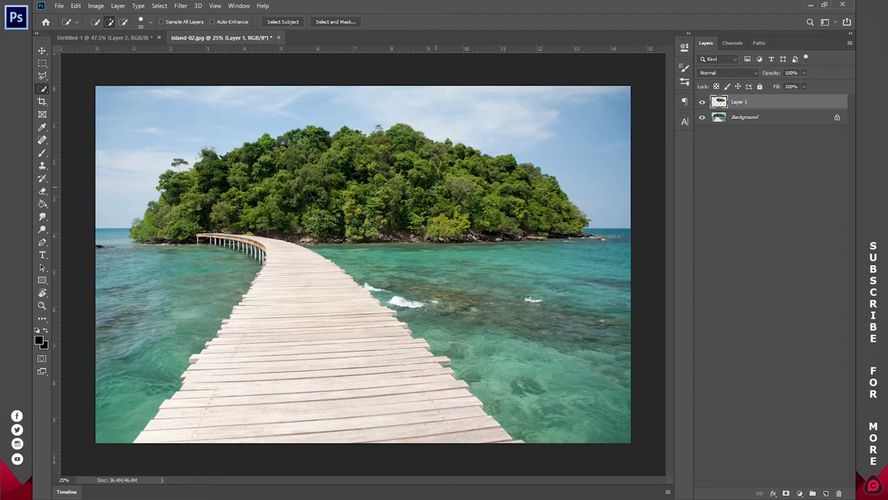
pyautogui.click(702, 117)
pyautogui.click(836, 117)
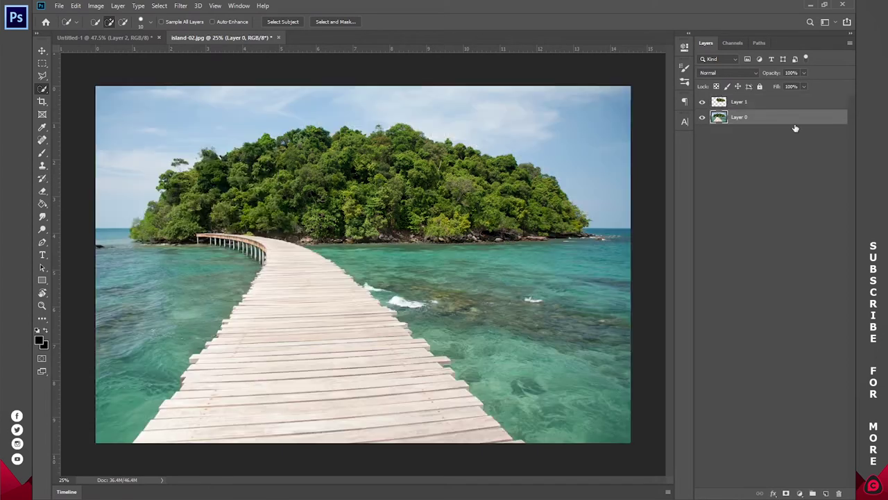
pyautogui.press('Delete')
# Step: Duplicate the cut-out island layer and flip the copy horizontally
pyautogui.click(42, 50)
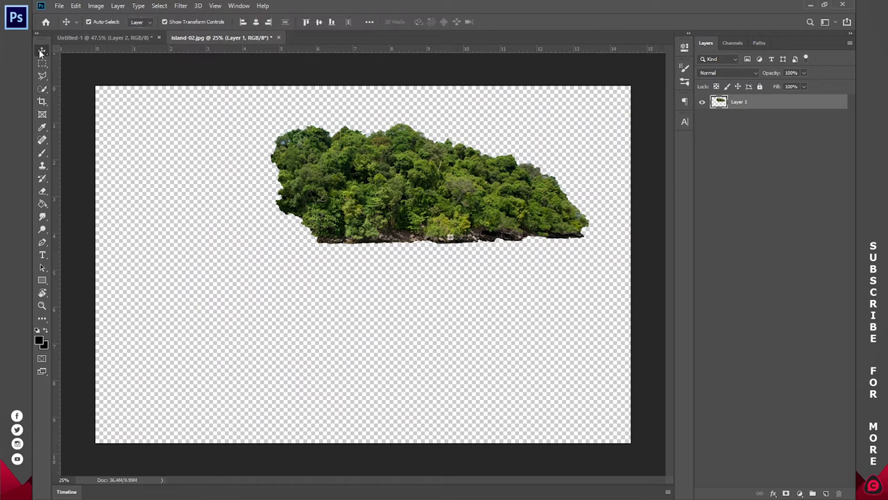
pyautogui.click(710, 107)
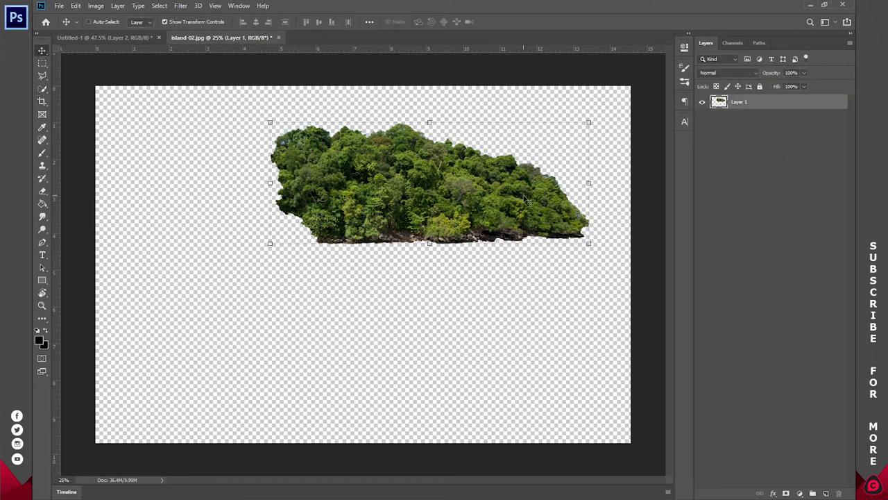
pyautogui.hotkey('ctrl', 'j')
pyautogui.hotkey('ctrl', 't')
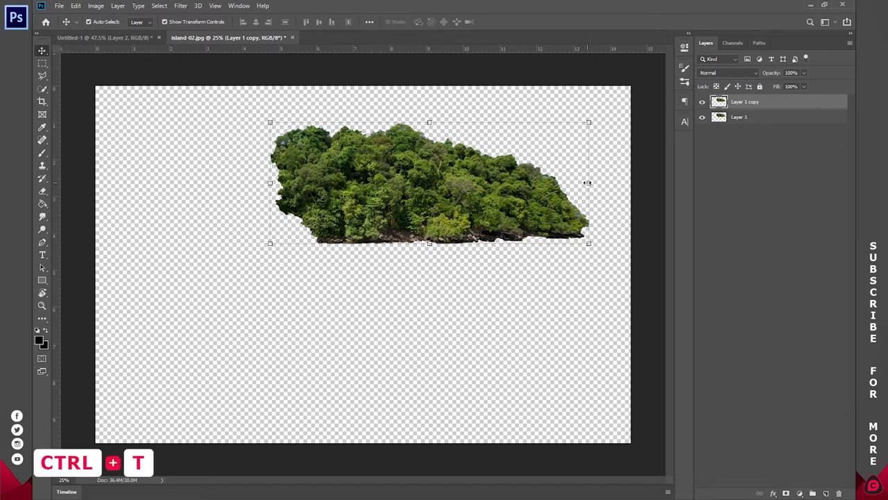
pyautogui.rightClick(439, 169)
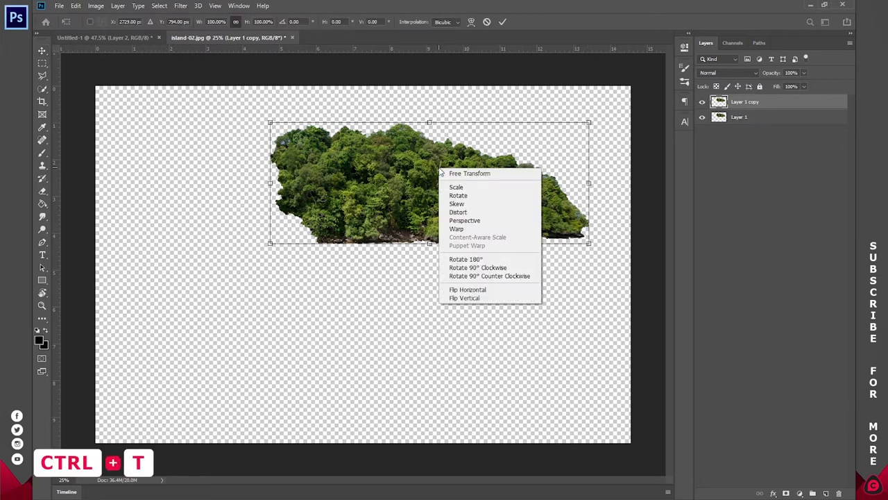
pyautogui.click(464, 290)
# Step: Move the mirrored copy left to form one symmetrical island with the original, and shift both layers together to the canvas's horizontal centre
pyautogui.moveTo(485, 182); pyautogui.dragTo(314, 184)
pyautogui.click(503, 22)
pyautogui.keyDown('shift'); pyautogui.click(756, 116); pyautogui.keyUp('shift')
pyautogui.moveTo(388, 175); pyautogui.dragTo(408, 176)
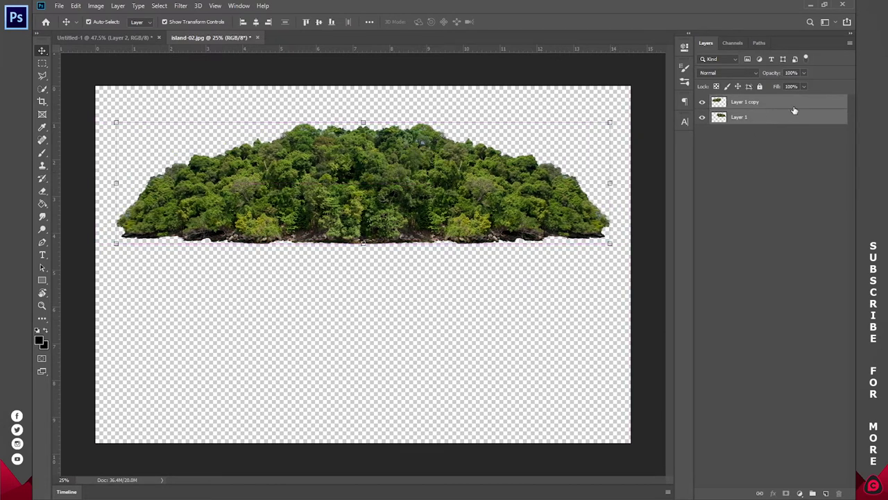
# Step: Merge the two island layers in island-02.jpg and move the merged island into the Untitled-1 composite
pyautogui.rightClick(753, 104)
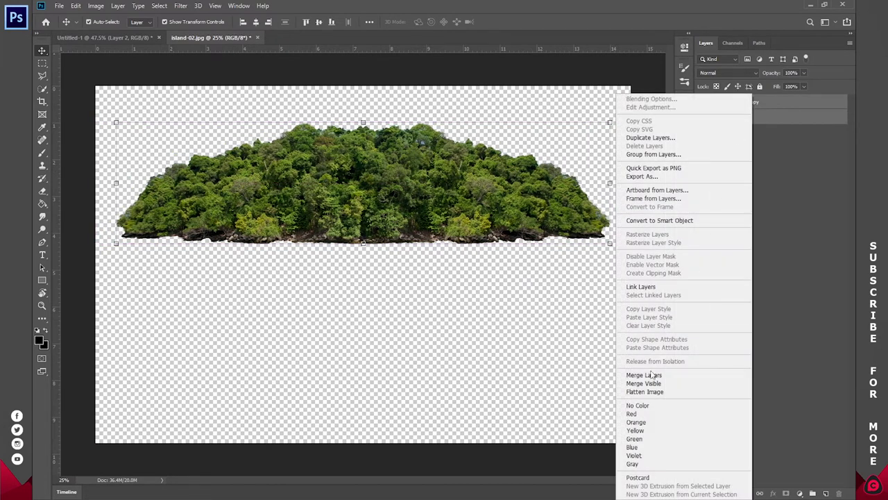
pyautogui.click(674, 376)
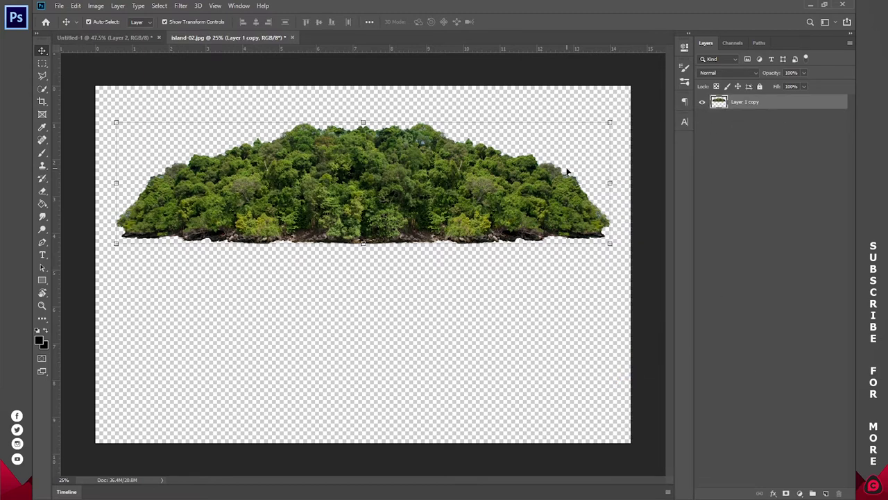
pyautogui.moveTo(409, 228); pyautogui.dragTo(361, 241)
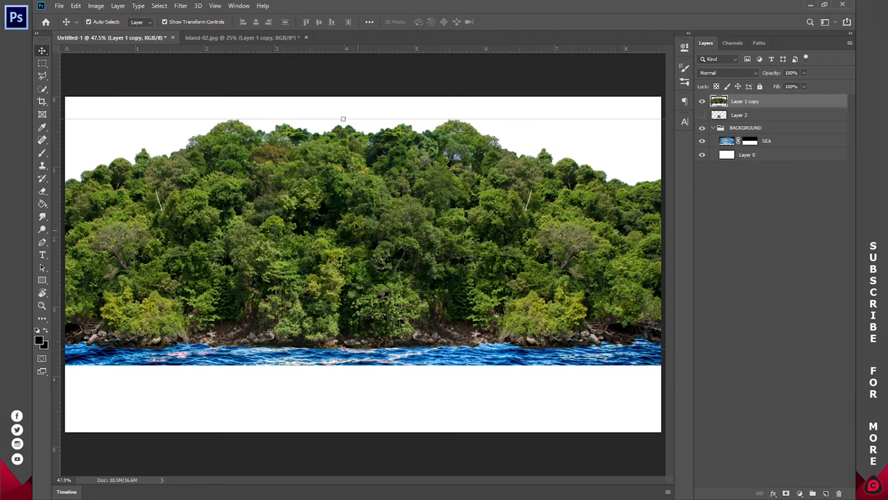
# Step: Scale the island down with Free Transform and centre it horizontally on the sea's horizon
pyautogui.moveTo(349, 117); pyautogui.dragTo(353, 258)
pyautogui.moveTo(358, 297); pyautogui.dragTo(392, 224)
pyautogui.moveTo(561, 222); pyautogui.dragTo(410, 229)
pyautogui.moveTo(338, 232); pyautogui.dragTo(401, 251)
pyautogui.press('Return')
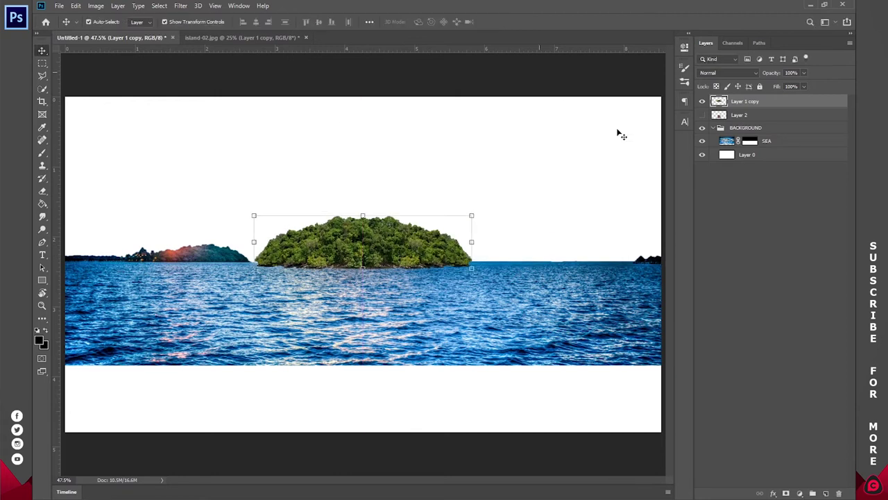
# Step: Show the rhino layer and scale the island to 74.58%, sitting centred just above the rhino
pyautogui.click(702, 115)
pyautogui.click(756, 116)
pyautogui.moveTo(380, 325)
pyautogui.mouseDown()
pyautogui.moveTo(380, 310)
pyautogui.moveTo(380, 324)
pyautogui.mouseUp()
pyautogui.click(368, 241)
pyautogui.moveTo(470, 241); pyautogui.dragTo(394, 252)
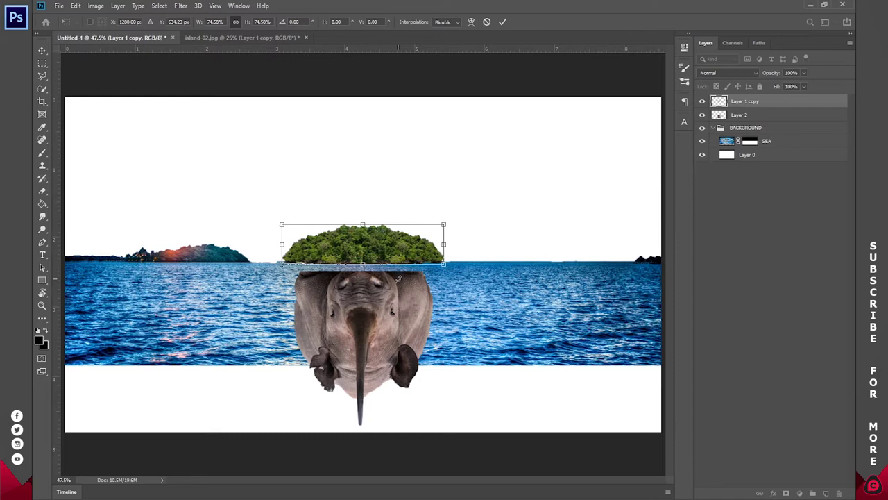
pyautogui.click(503, 24)
# Step: Move the island slightly down, closer to the rhino's flat upper edge
pyautogui.press('z')
pyautogui.click(354, 281)
pyautogui.click(354, 280)
pyautogui.click(355, 281)
pyautogui.click(355, 281)
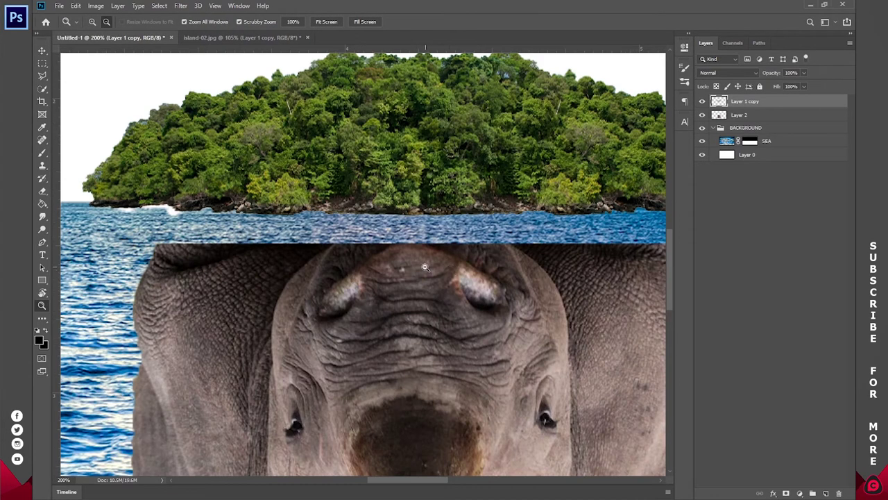
pyautogui.keyDown('alt'); pyautogui.click(427, 267); pyautogui.keyUp('alt')
pyautogui.press('v')
pyautogui.moveTo(396, 180)
pyautogui.mouseDown()
pyautogui.moveTo(397, 169)
pyautogui.moveTo(400, 187)
pyautogui.mouseUp()
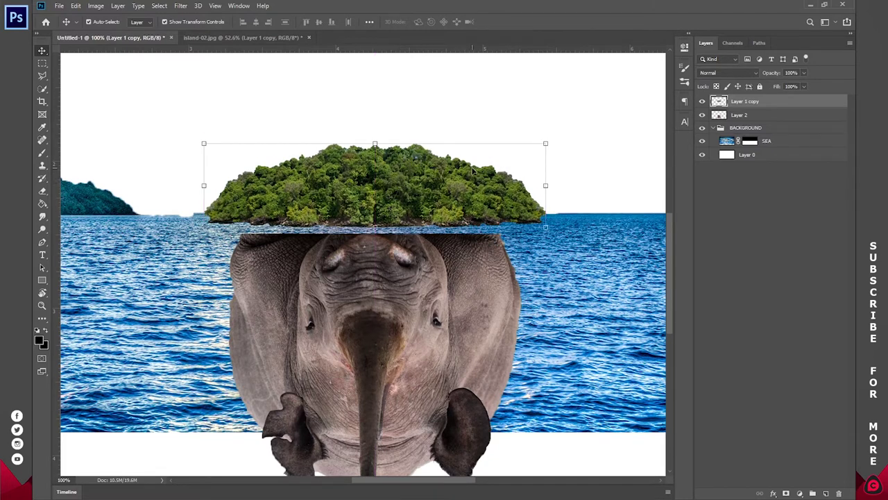
pyautogui.moveTo(432, 219); pyautogui.dragTo(415, 189)
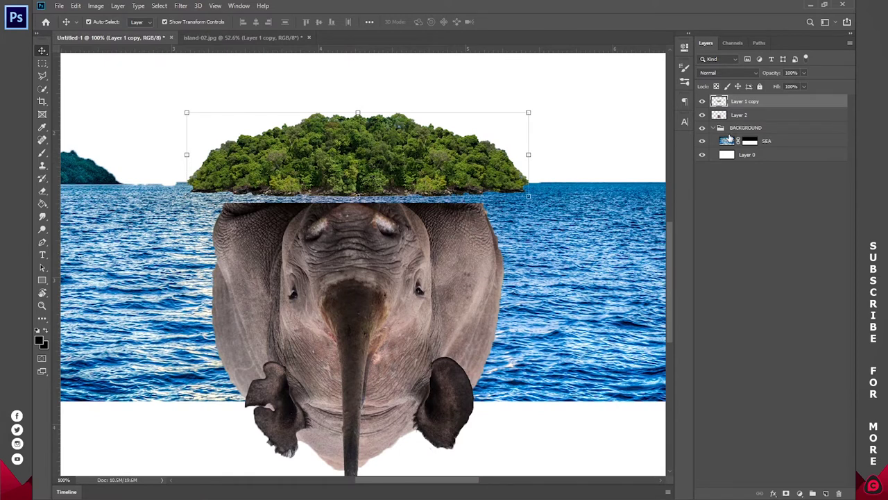
# Step: Group the island layer, then name both the group and the layer inside it ISLAND
pyautogui.hotkey('ctrl', 'g')
pyautogui.doubleClick(739, 101)
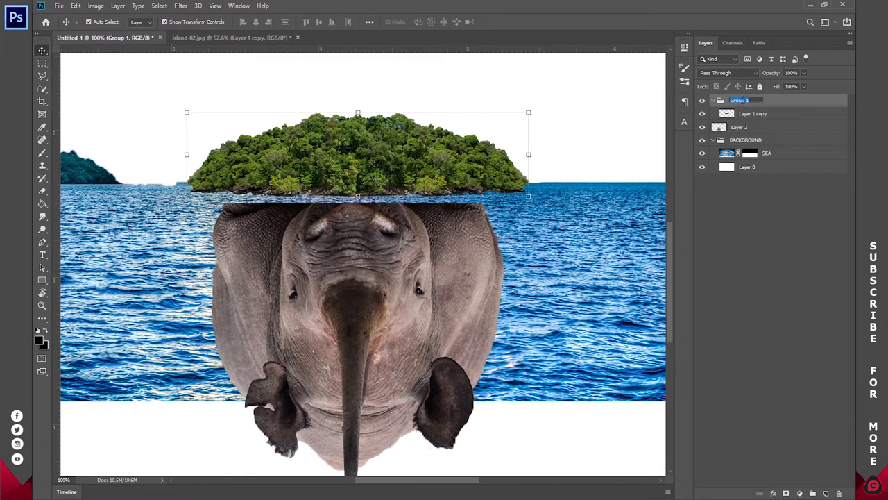
pyautogui.write('I')
pyautogui.press('Return')
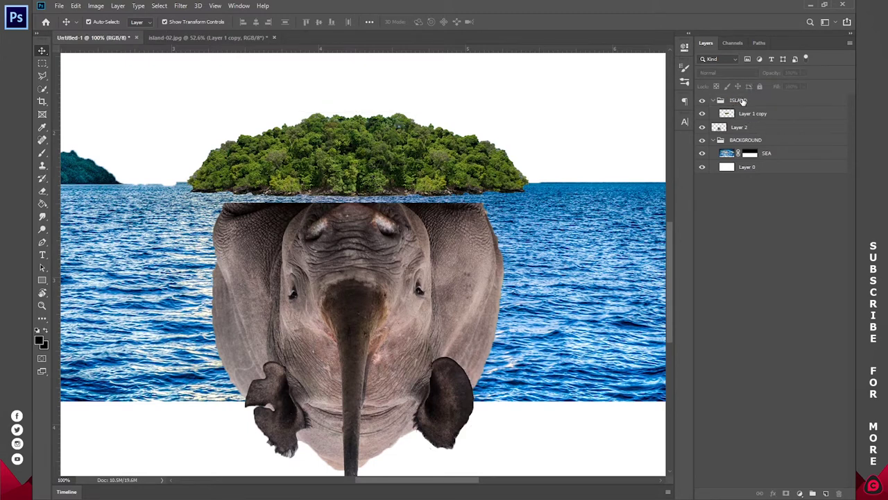
pyautogui.doubleClick(738, 101)
pyautogui.hotkey('ctrl', 'c')
pyautogui.doubleClick(751, 114)
pyautogui.hotkey('ctrl', 'v')
pyautogui.press('Return')
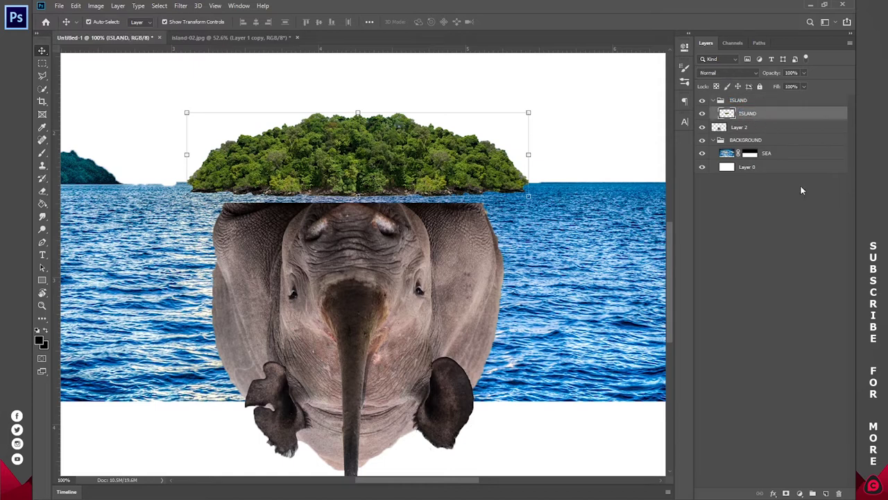
# Step: Add a new empty layer named SHADOW UP above the island layer
pyautogui.click(826, 493)
pyautogui.doubleClick(746, 113)
pyautogui.write('SHADOW UP')
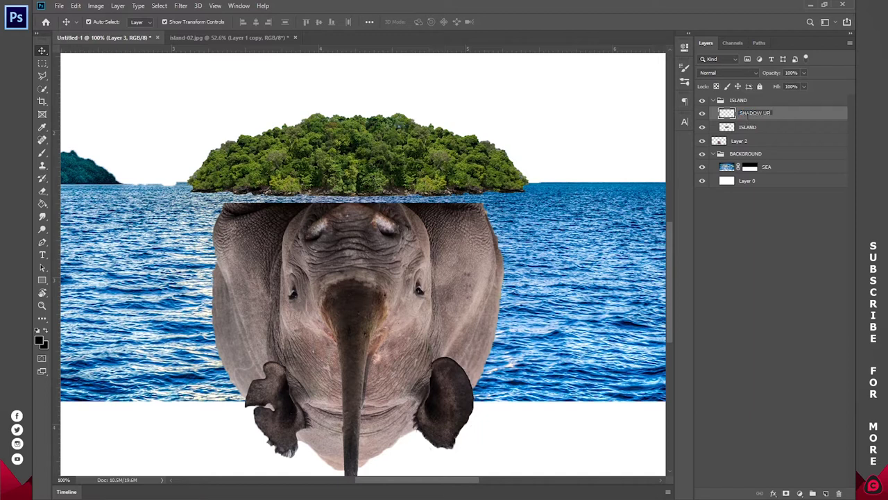
pyautogui.press('Return')
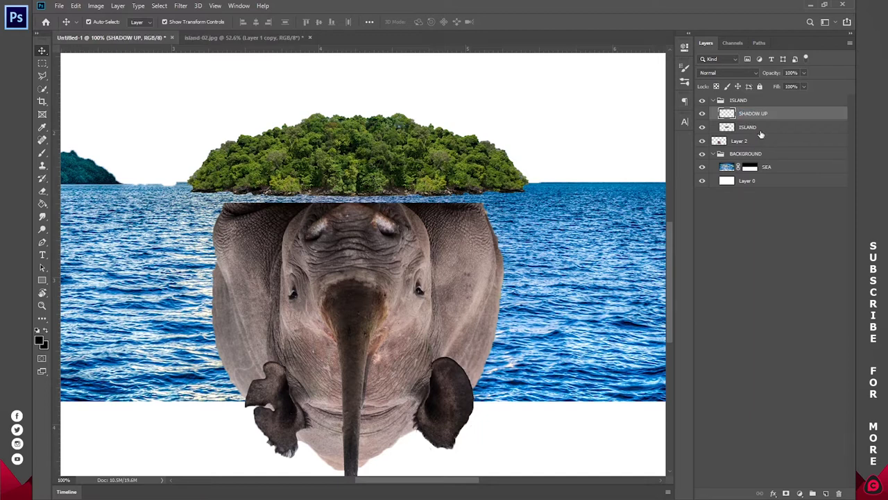
# Step: Add another empty layer named SHADOW DOWN and place it directly below the island layer
pyautogui.click(760, 129)
pyautogui.click(825, 493)
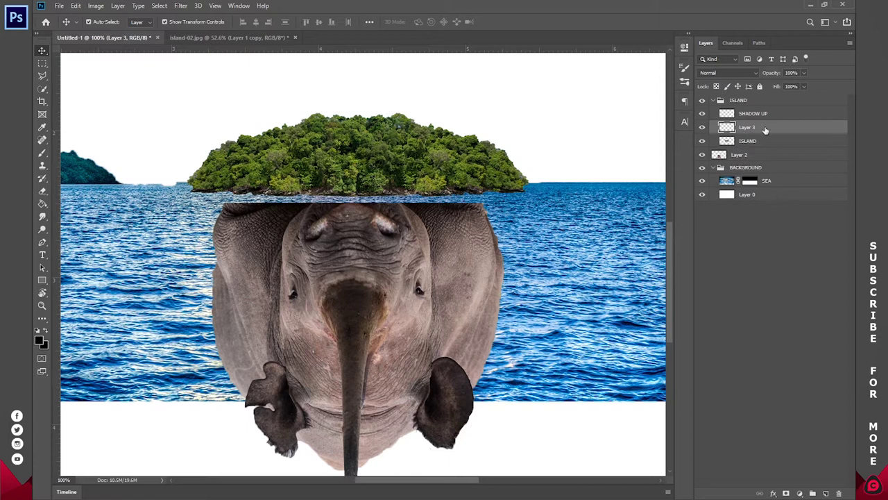
pyautogui.doubleClick(763, 128)
pyautogui.write('SHADOW DOWN')
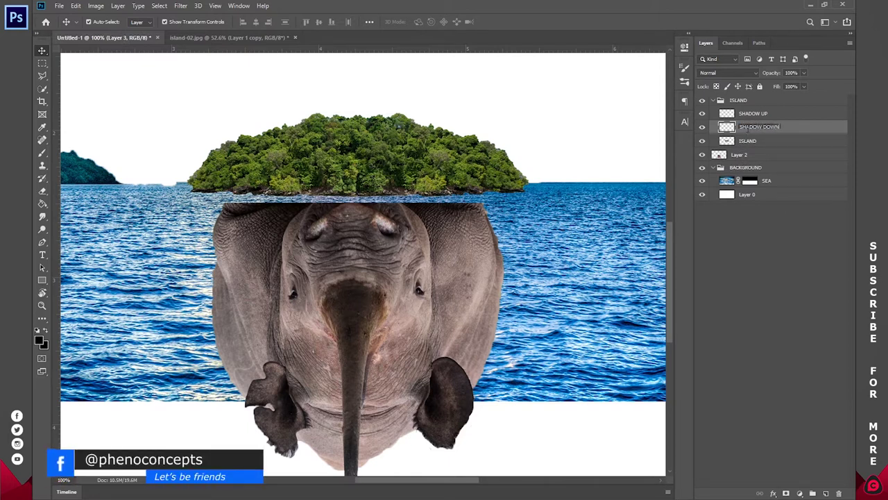
pyautogui.press('Return')
pyautogui.moveTo(754, 129); pyautogui.dragTo(759, 145)
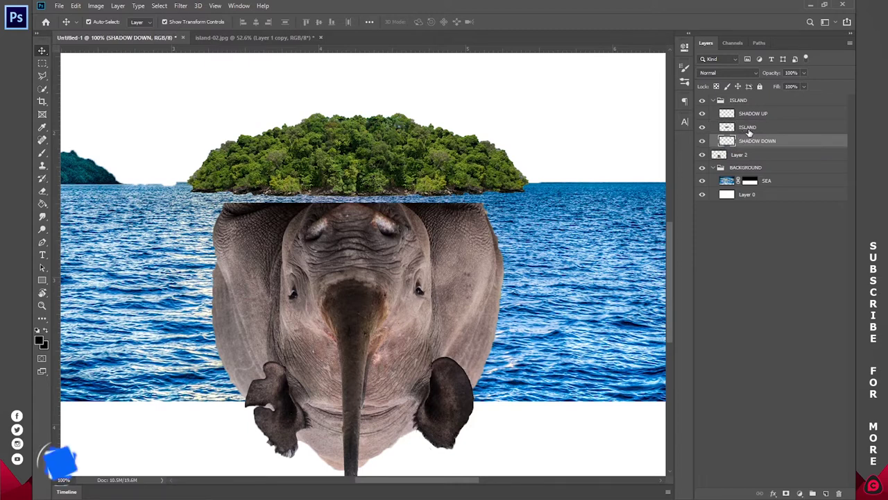
# Step: On the SHADOW DOWN layer, paint a black shadow along the island's whole base with a soft 50 px brush
pyautogui.press('b')
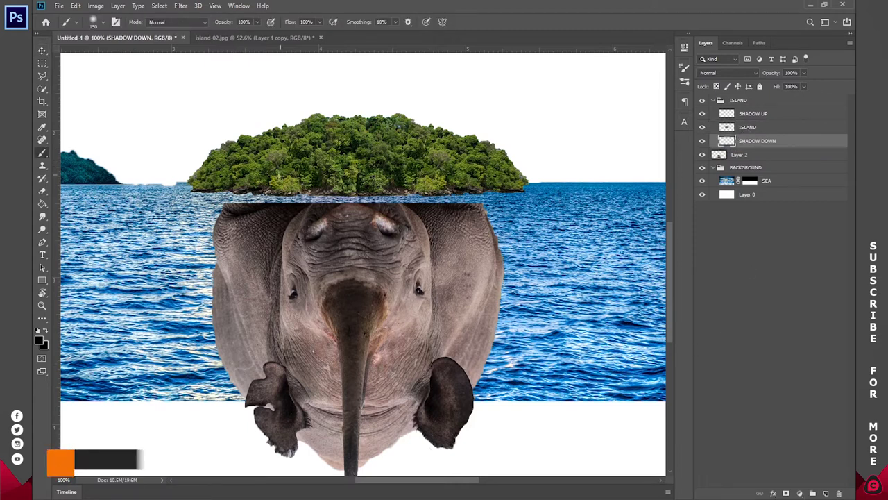
pyautogui.rightClick(41, 152)
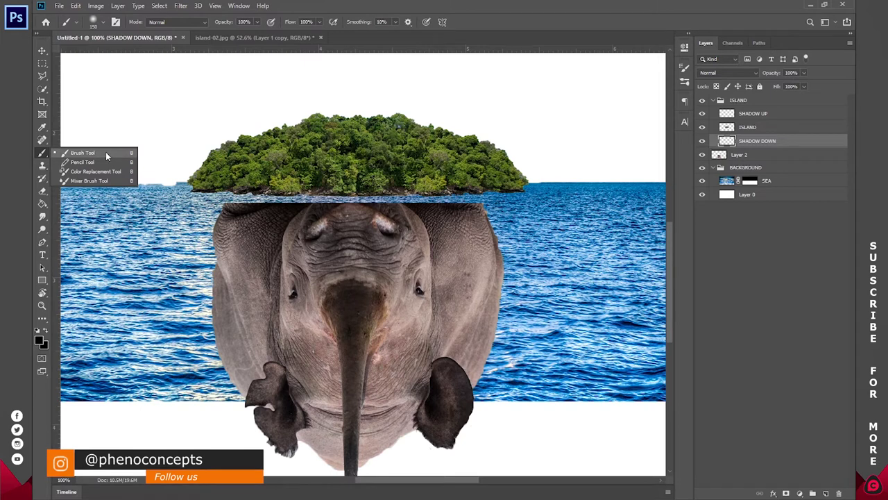
pyautogui.click(106, 151)
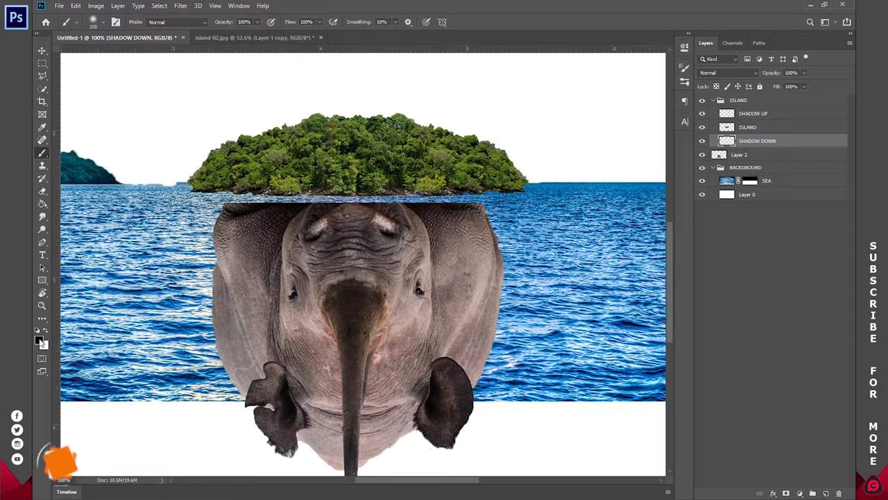
pyautogui.moveTo(217, 211); pyautogui.dragTo(250, 202)
pyautogui.hotkey('ctrl', 'z')
pyautogui.rightClick(293, 197)
pyautogui.click(381, 208)
pyautogui.write('50')
pyautogui.press('Return')
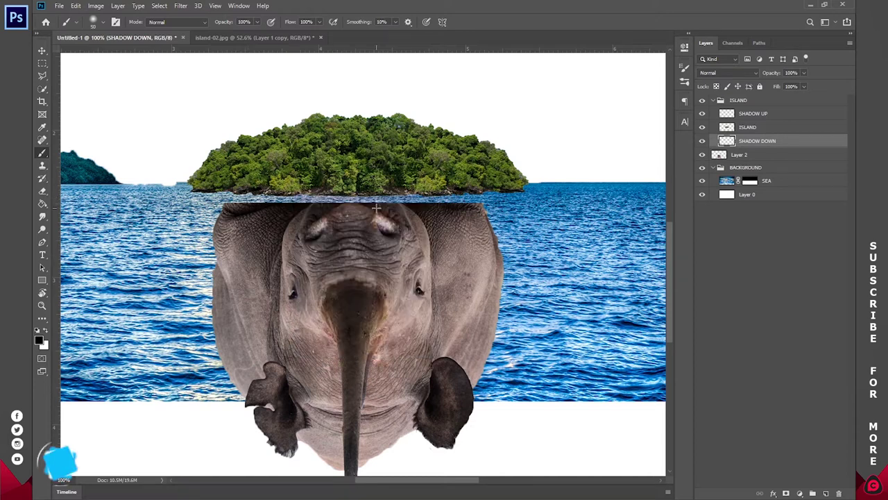
pyautogui.moveTo(199, 196)
pyautogui.mouseDown()
pyautogui.moveTo(458, 196)
pyautogui.moveTo(534, 186)
pyautogui.moveTo(451, 200)
pyautogui.moveTo(495, 201)
pyautogui.moveTo(538, 185)
pyautogui.moveTo(535, 202)
pyautogui.moveTo(532, 172)
pyautogui.moveTo(486, 205)
pyautogui.moveTo(528, 191)
pyautogui.moveTo(497, 193)
pyautogui.mouseUp()
pyautogui.press('e')
pyautogui.press('b')
pyautogui.moveTo(408, 195); pyautogui.dragTo(193, 194)
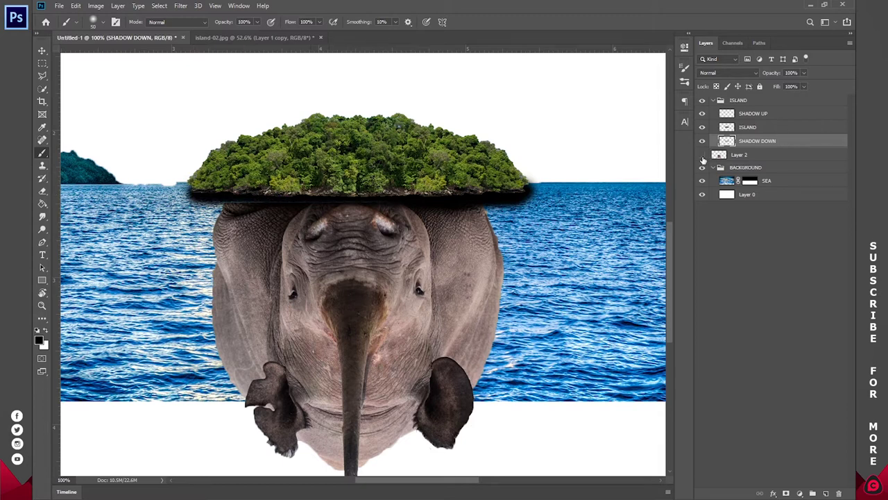
# Step: Hide the rhino layer and paint black along the island's lower edge on the SHADOW UP layer
pyautogui.click(702, 154)
pyautogui.click(754, 115)
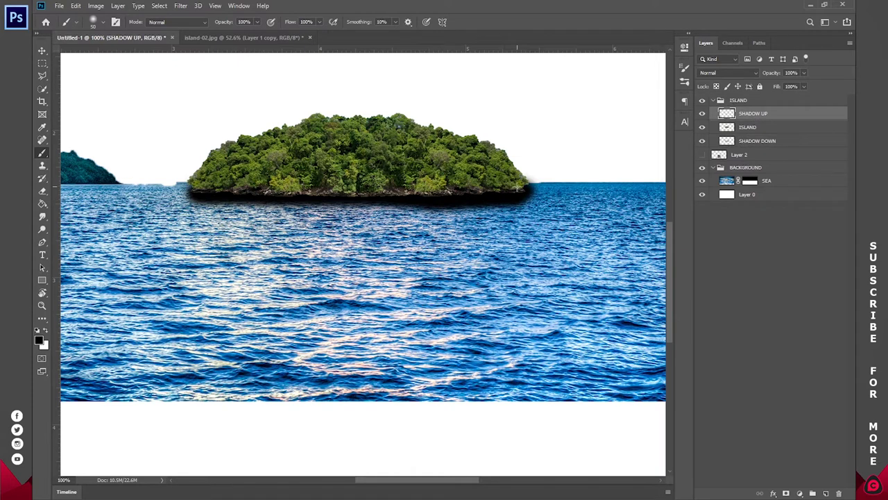
pyautogui.moveTo(520, 191); pyautogui.dragTo(185, 195)
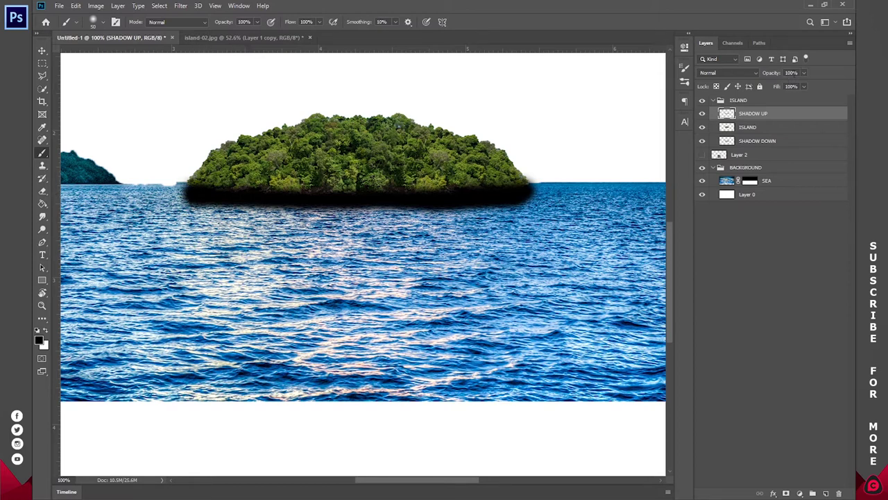
# Step: Set the opacity of the SHADOW UP layer to 50% and of the SHADOW DOWN layer to 80%
pyautogui.click(789, 73)
pyautogui.write('50')
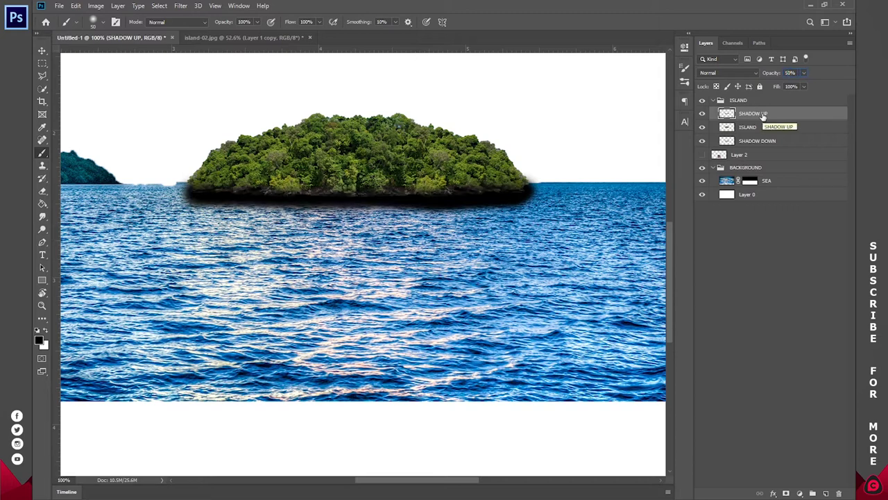
pyautogui.write('30')
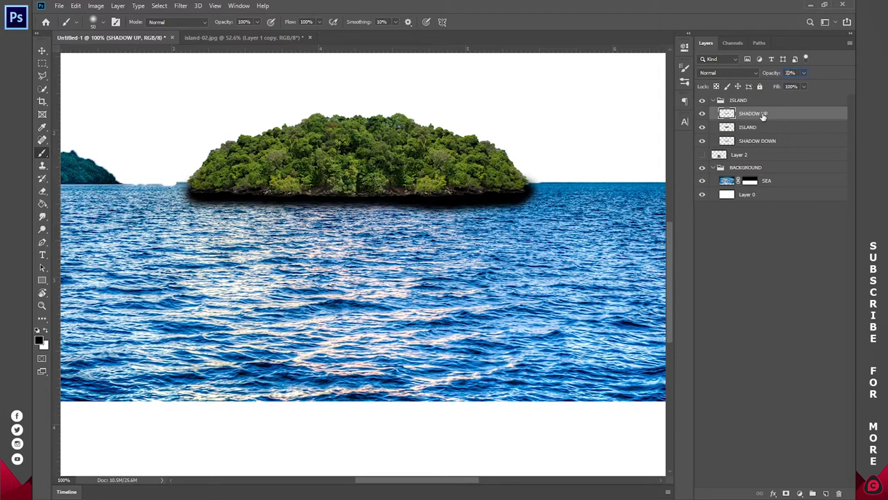
pyautogui.write('50')
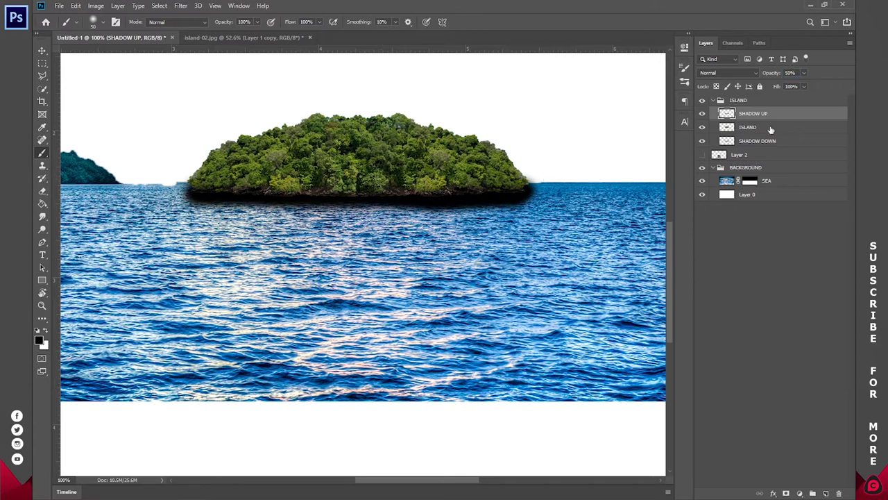
pyautogui.click(763, 129)
pyautogui.click(754, 141)
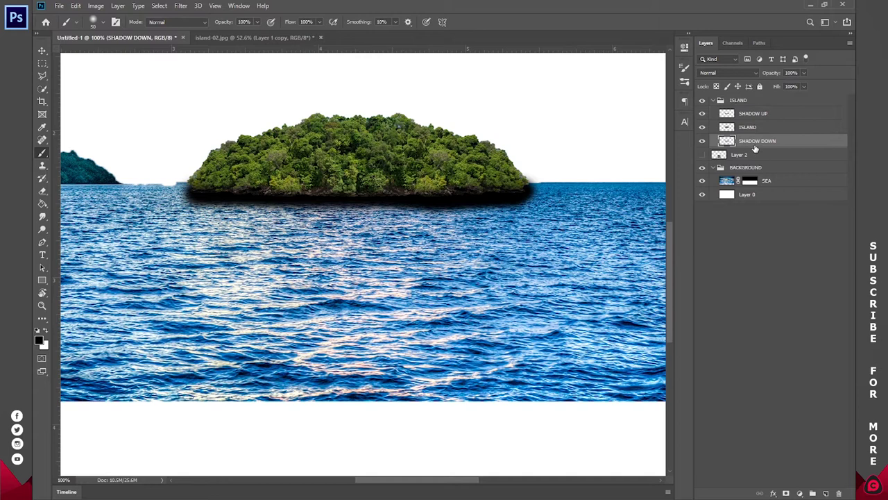
pyautogui.write('50')
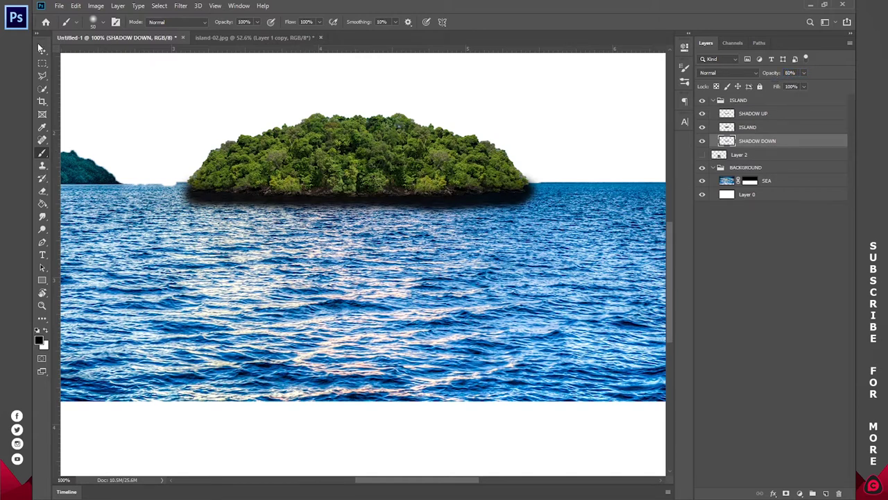
# Step: Warp the SHADOW DOWN layer by pulling its lower corners in and up, tightening the shadow under the island
pyautogui.click(42, 50)
pyautogui.hotkey('ctrl', 't')
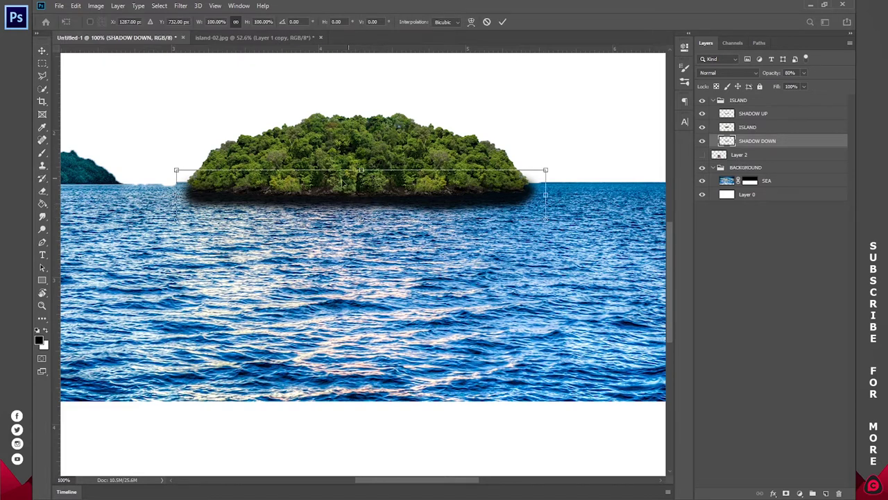
pyautogui.click(471, 23)
pyautogui.moveTo(373, 185); pyautogui.dragTo(525, 192)
pyautogui.moveTo(177, 203); pyautogui.dragTo(186, 196)
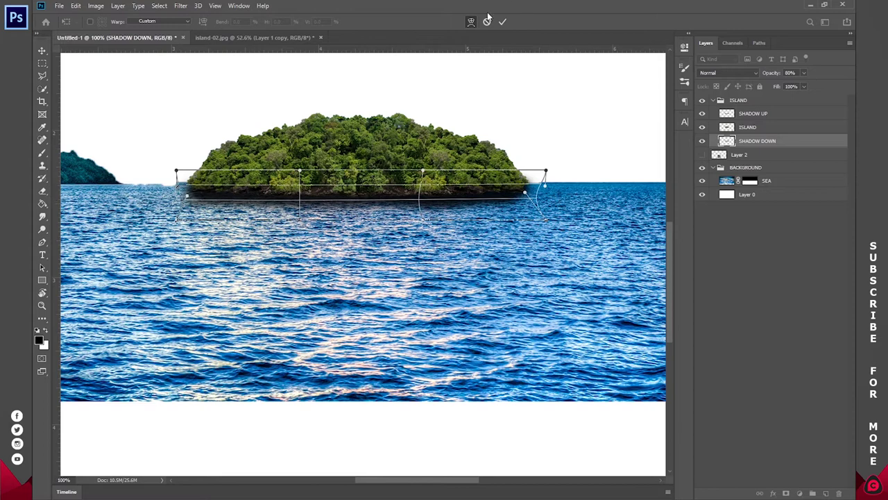
pyautogui.click(501, 22)
# Step: Show and select the rhino layer, and collapse the ISLAND and BACKGROUND groups
pyautogui.press('z')
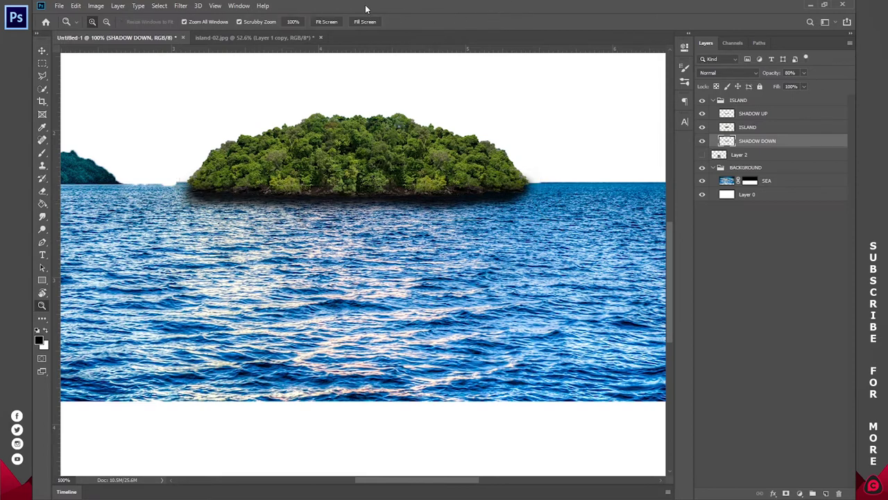
pyautogui.click(322, 23)
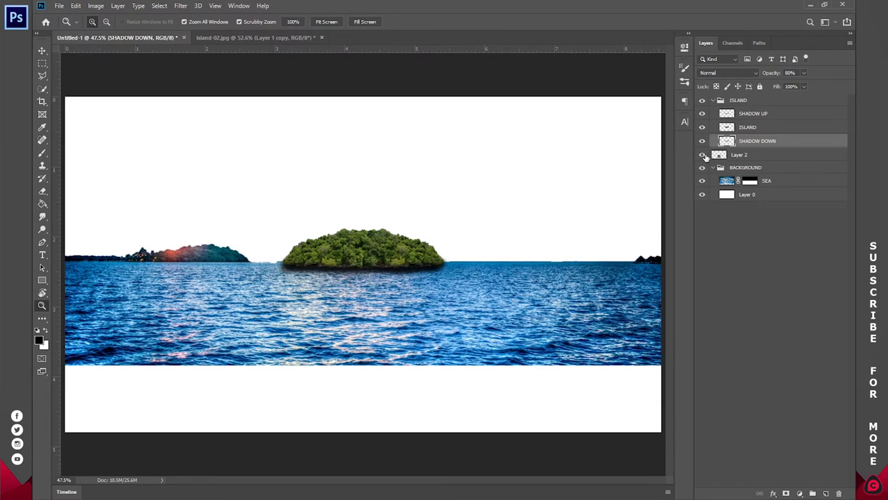
pyautogui.click(702, 155)
pyautogui.click(722, 155)
pyautogui.click(712, 100)
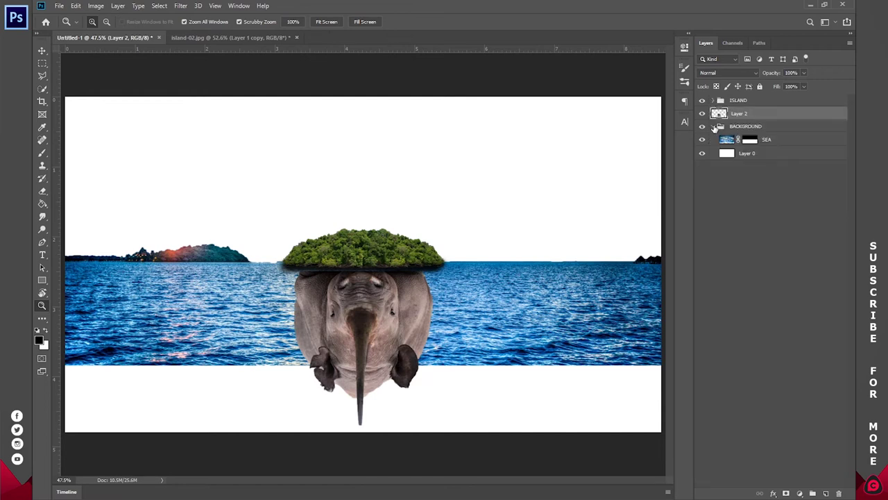
pyautogui.click(714, 127)
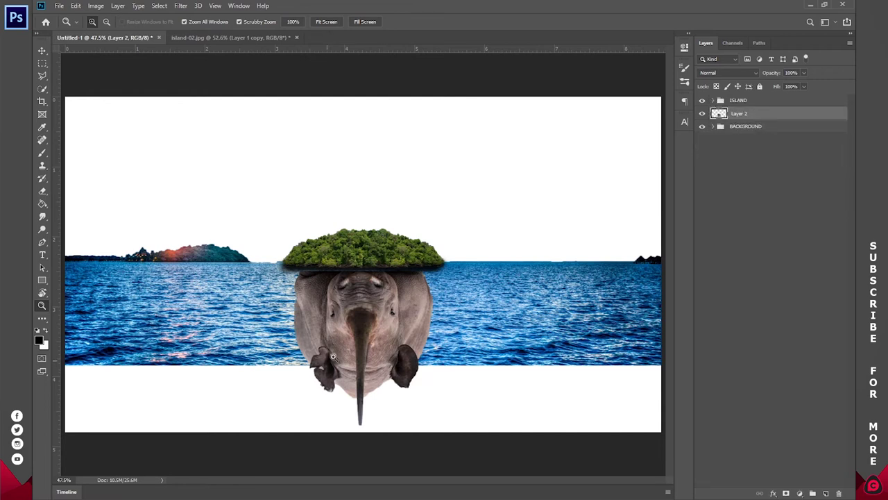
pyautogui.click(383, 336)
pyautogui.click(378, 327)
pyautogui.moveTo(356, 289); pyautogui.dragTo(372, 242)
pyautogui.click(372, 243)
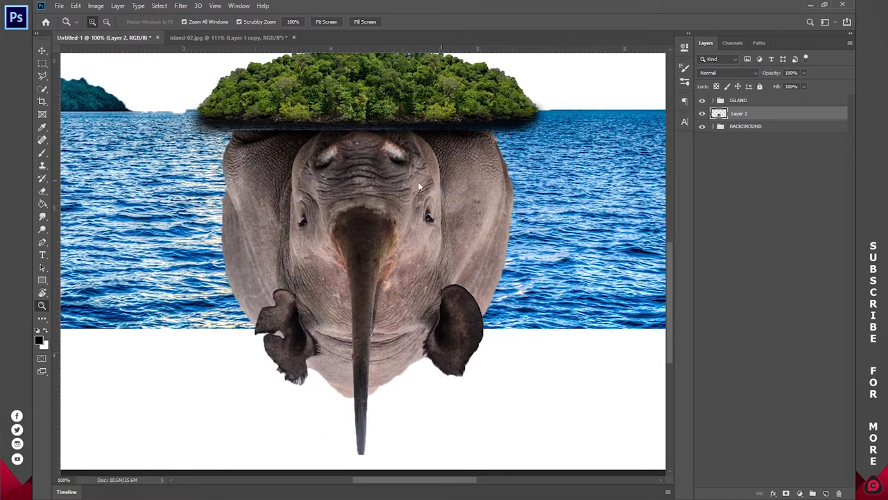
# Step: Save the composite as a Photoshop file named ISLAND in the Videos folder
pyautogui.hotkey('ctrl', 's')
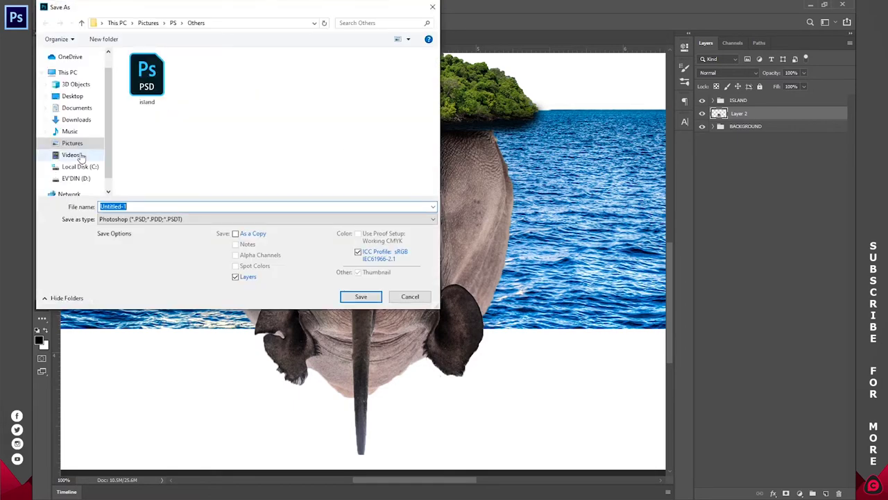
pyautogui.click(70, 155)
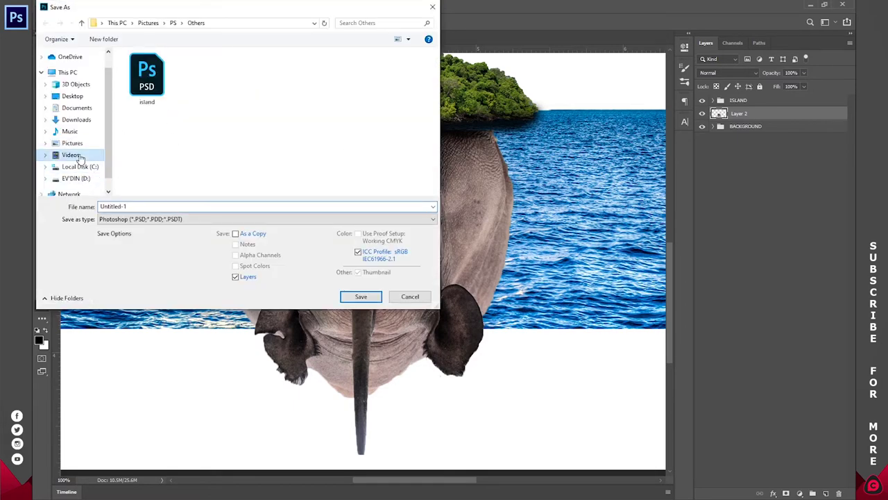
pyautogui.write('ISLAND')
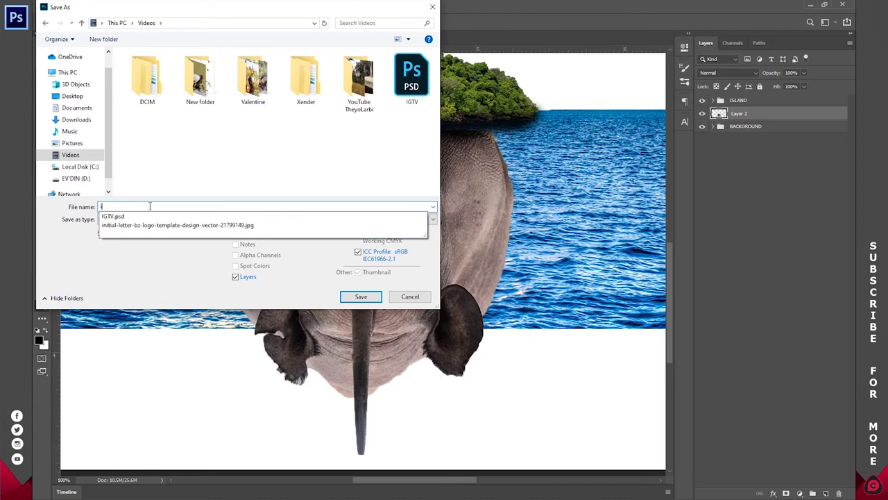
pyautogui.press('Return')
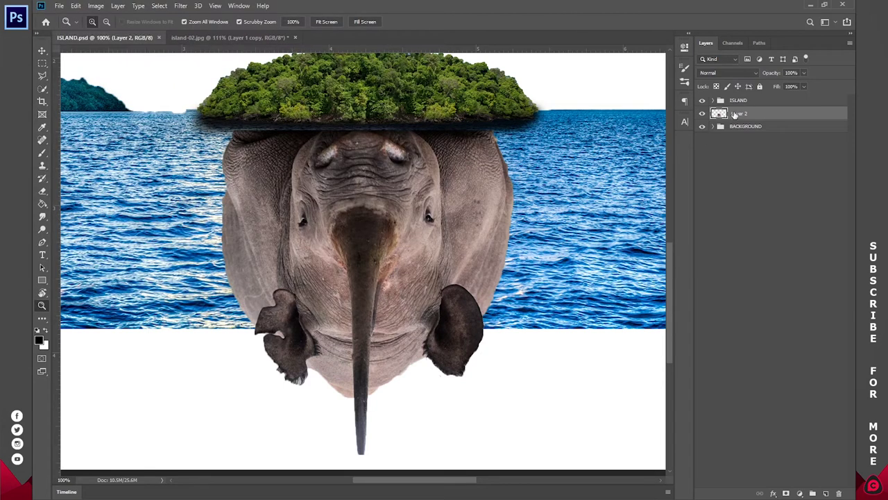
# Step: Group the rhino layer and name the group BOTTOM ISLNAD
pyautogui.hotkey('ctrl', 'g')
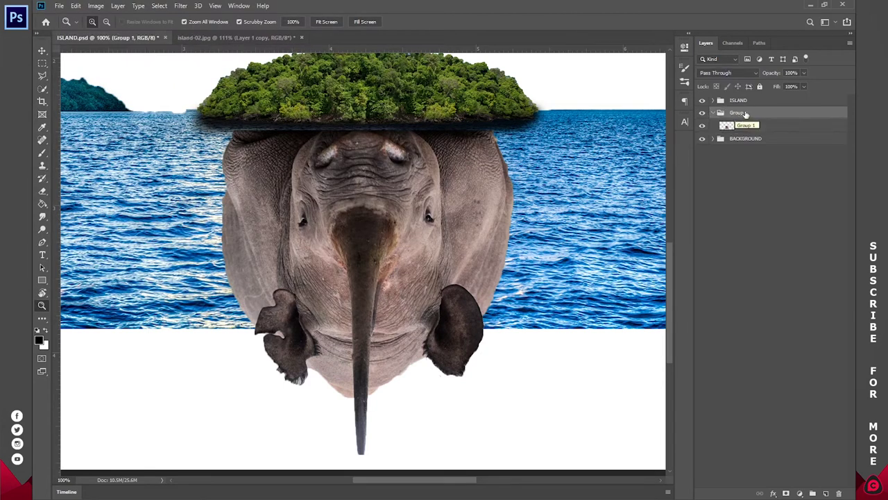
pyautogui.doubleClick(738, 112)
pyautogui.press('Return')
# Step: Open the big_rock image from the stock image folder in Photoshop
pyautogui.click(337, 22)
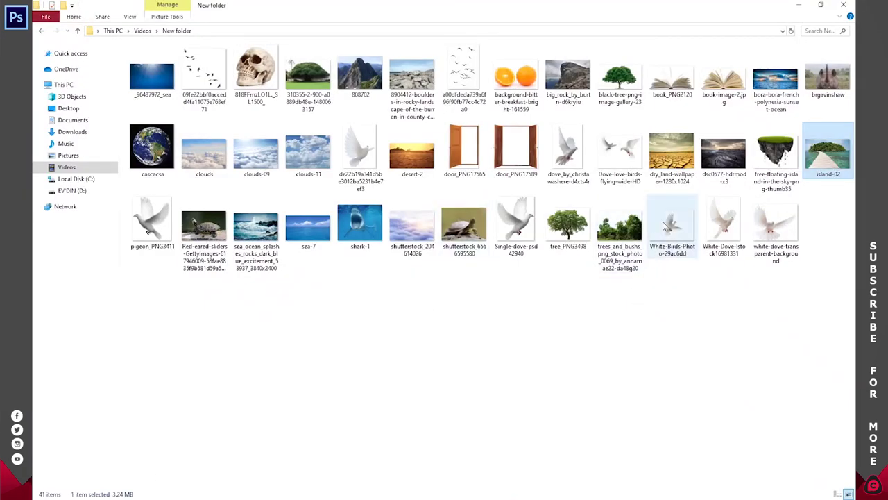
pyautogui.click(566, 76)
pyautogui.rightClick(566, 76)
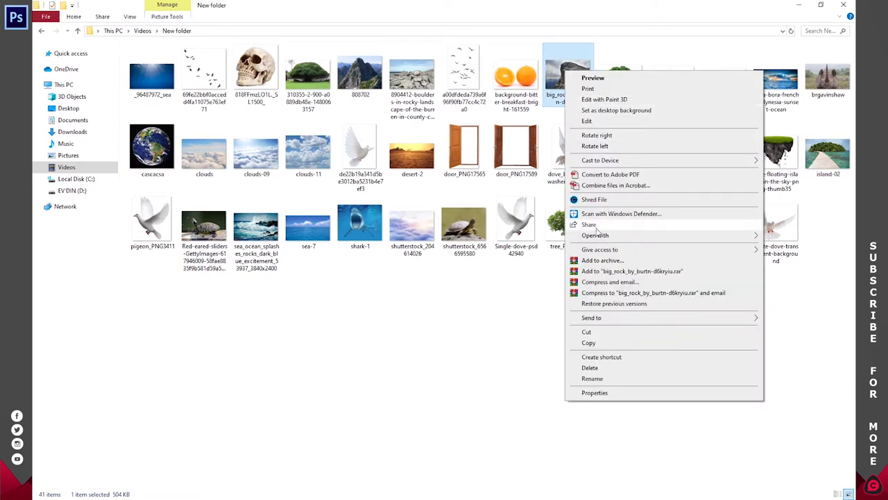
pyautogui.moveTo(595, 235)
pyautogui.click(527, 238)
# Step: Select the whole rock without the sky using Quick Selection and copy it onto a new layer
pyautogui.press('w')
pyautogui.moveTo(349, 161)
pyautogui.mouseDown()
pyautogui.moveTo(337, 165)
pyautogui.moveTo(485, 163)
pyautogui.moveTo(422, 257)
pyautogui.moveTo(325, 256)
pyautogui.moveTo(281, 380)
pyautogui.moveTo(215, 420)
pyautogui.moveTo(243, 378)
pyautogui.moveTo(539, 364)
pyautogui.moveTo(594, 297)
pyautogui.mouseUp()
pyautogui.rightClick(372, 243)
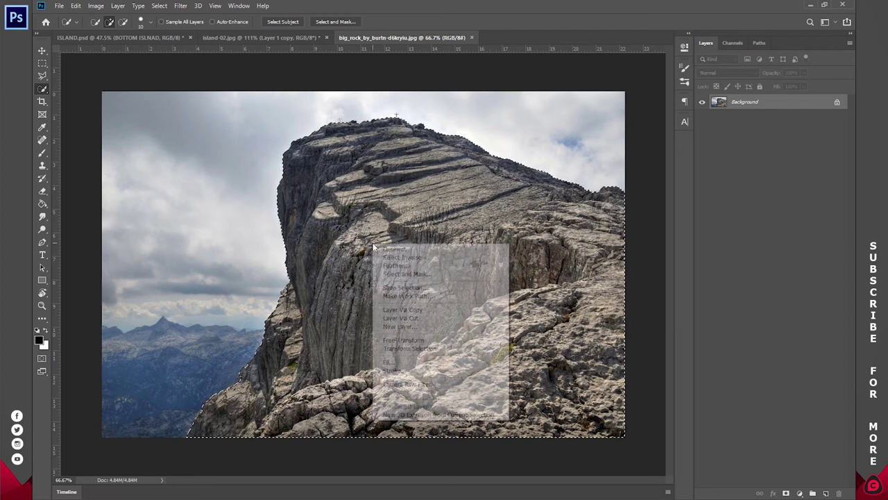
pyautogui.click(414, 310)
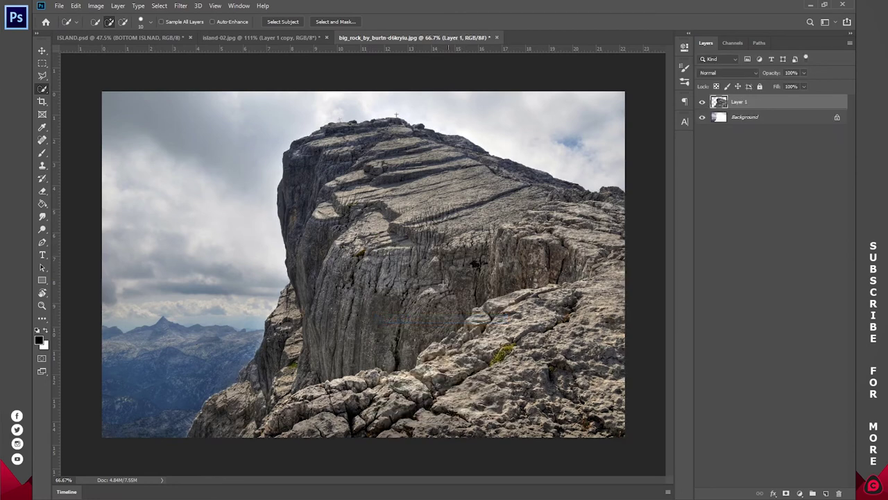
# Step: Bring the rock cutout into ISLAND.psd, scale it to 46.70% and place it over the rhino below the island
pyautogui.press('v')
pyautogui.moveTo(401, 253); pyautogui.dragTo(369, 286)
pyautogui.moveTo(524, 288); pyautogui.dragTo(358, 302)
pyautogui.moveTo(305, 309); pyautogui.dragTo(351, 340)
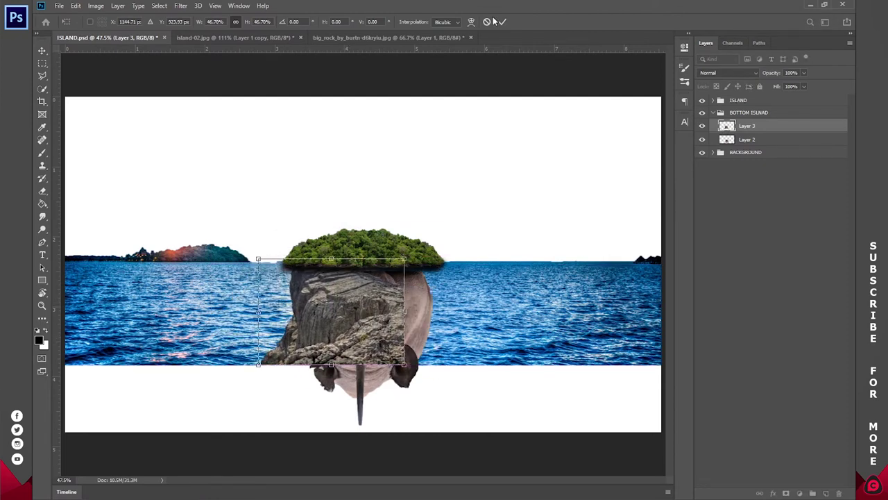
pyautogui.click(500, 22)
# Step: Close the island-02.jpg and big_rock documents without saving their changes
pyautogui.click(269, 37)
pyautogui.hotkey('ctrl', 'w')
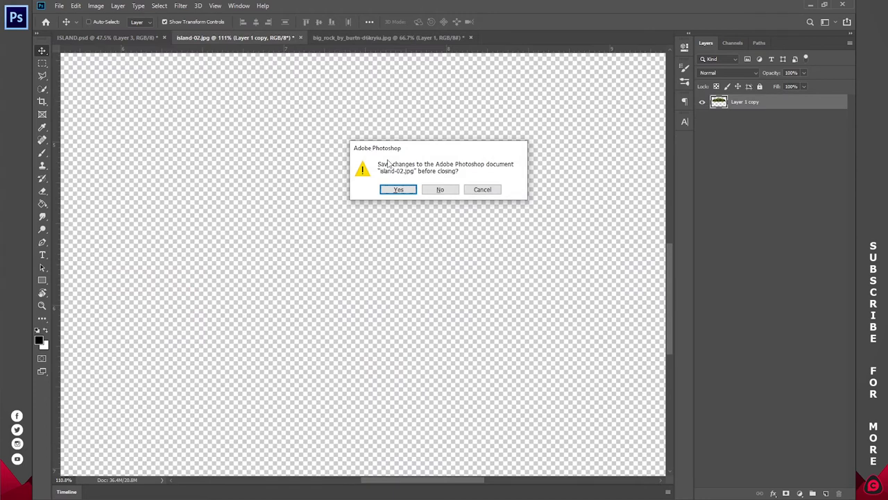
pyautogui.click(440, 189)
pyautogui.click(305, 36)
pyautogui.hotkey('ctrl', 'w')
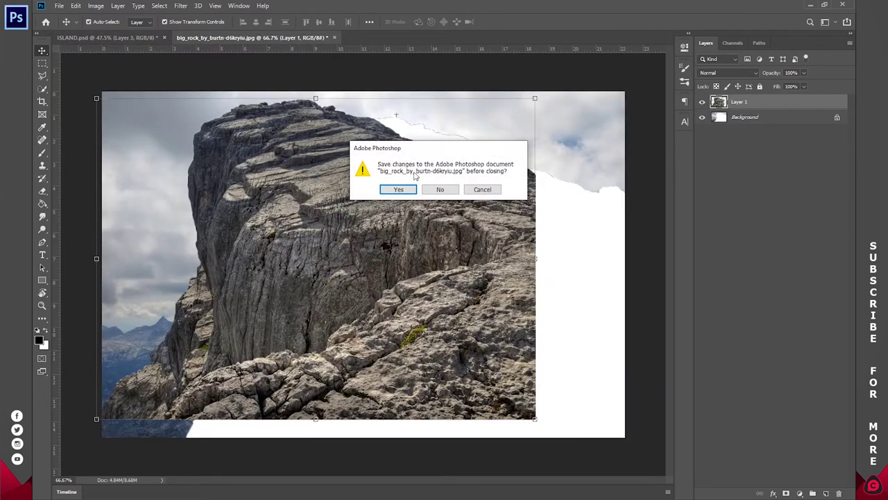
pyautogui.click(444, 193)
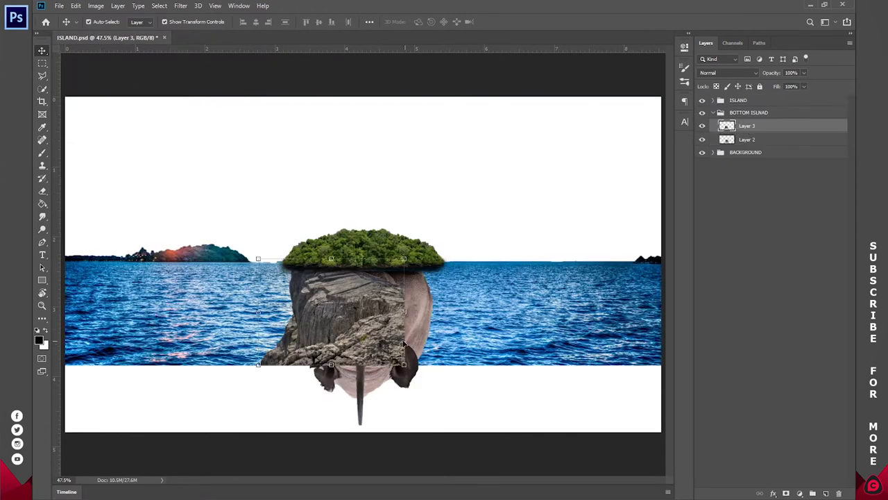
# Step: Nudge the rock against the rhino's upper body and clip the rock layer to the rhino layer
pyautogui.press('z')
pyautogui.click(375, 367)
pyautogui.click(375, 366)
pyautogui.moveTo(378, 344); pyautogui.dragTo(416, 257)
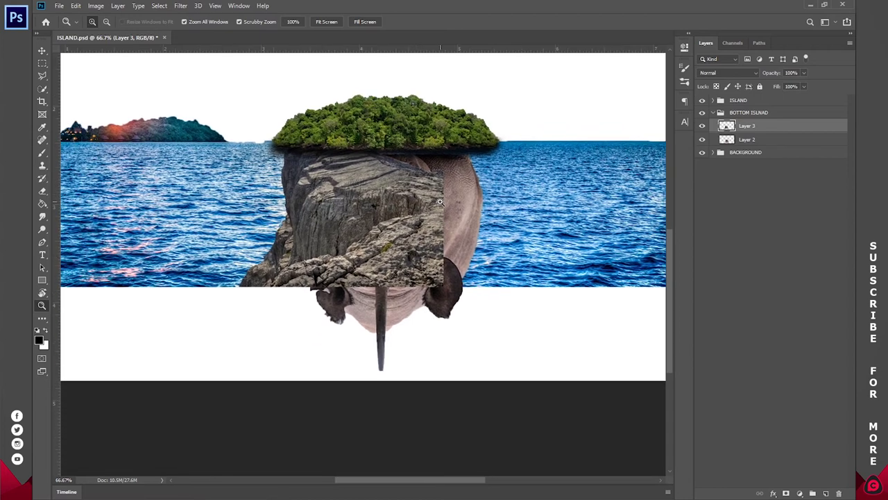
pyautogui.press('v')
pyautogui.moveTo(384, 222)
pyautogui.mouseDown()
pyautogui.moveTo(452, 256)
pyautogui.moveTo(385, 240)
pyautogui.moveTo(373, 225)
pyautogui.moveTo(379, 215)
pyautogui.mouseUp()
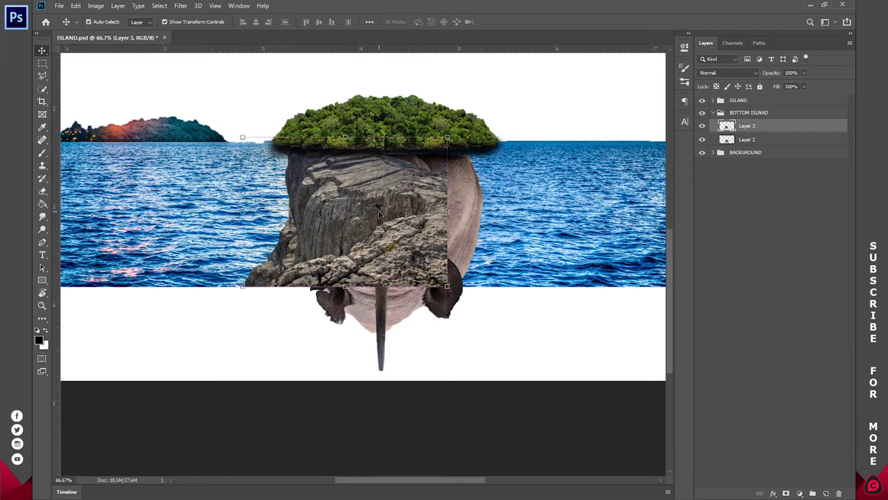
pyautogui.rightClick(759, 131)
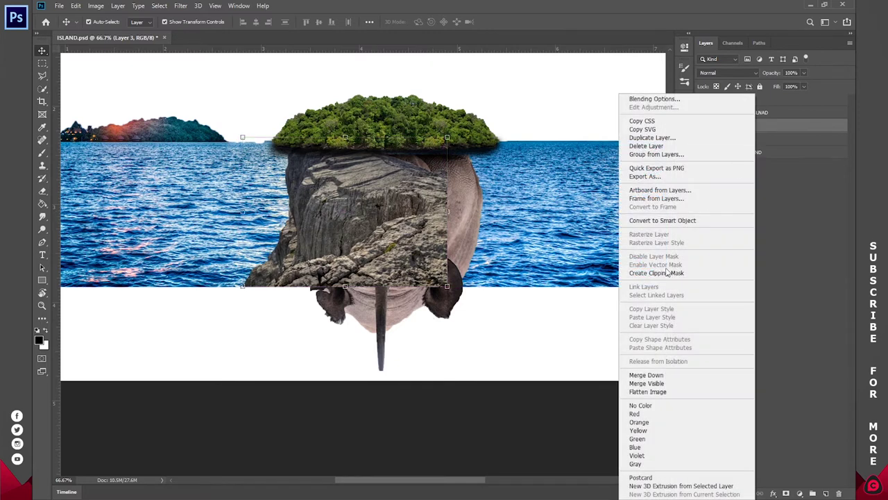
pyautogui.click(670, 274)
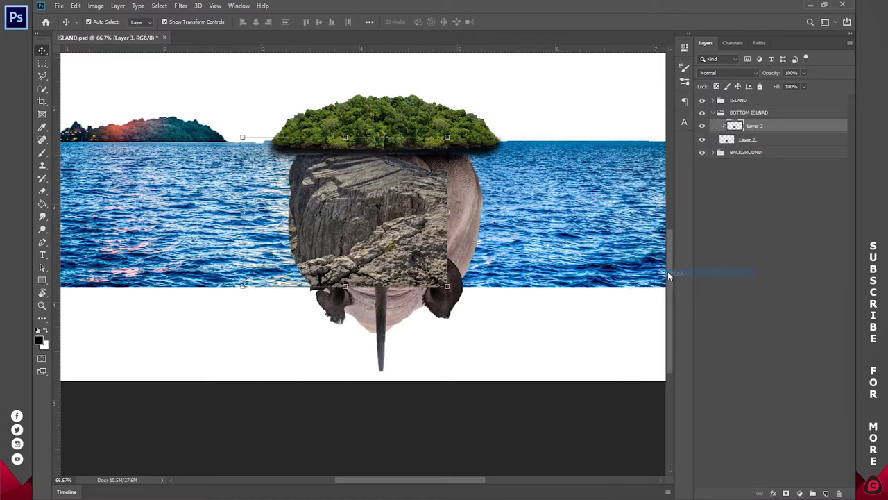
# Step: Duplicate the rock layer, shift the copy toward the rhino's uncovered right side and flip it horizontally
pyautogui.click(738, 142)
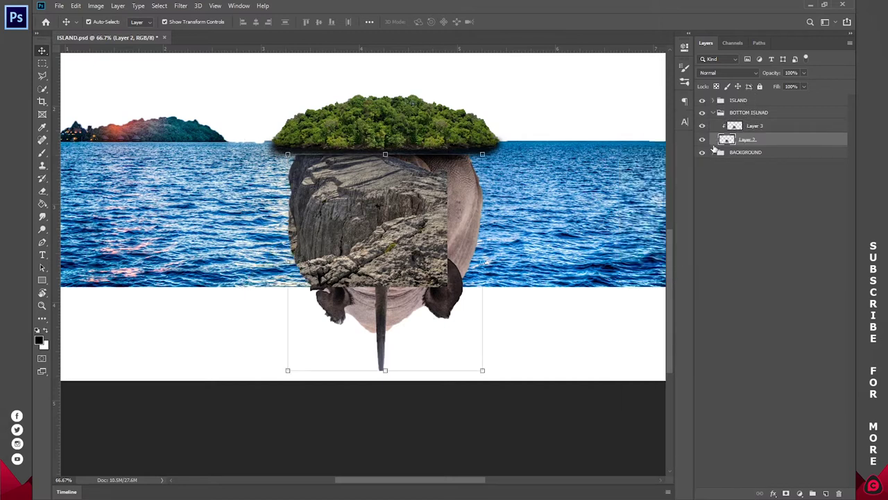
pyautogui.click(754, 128)
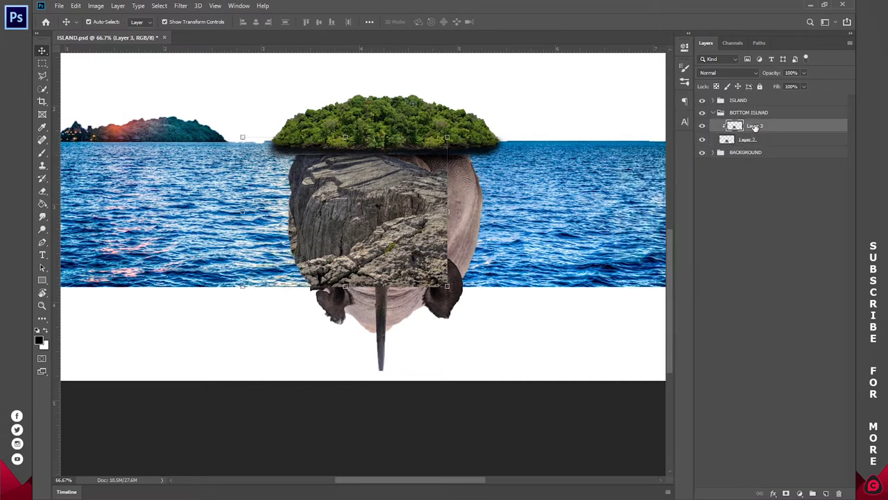
pyautogui.hotkey('ctrl', 'j')
pyautogui.press('ctrl')
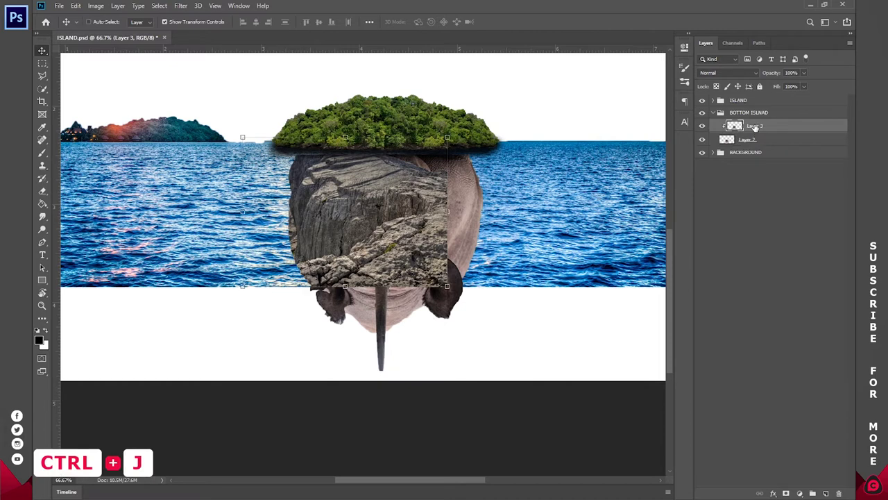
pyautogui.hotkey('ctrl', 'j')
pyautogui.moveTo(393, 215); pyautogui.dragTo(449, 171)
pyautogui.hotkey('ctrl', 't')
pyautogui.rightClick(466, 209)
pyautogui.click(493, 328)
pyautogui.click(502, 22)
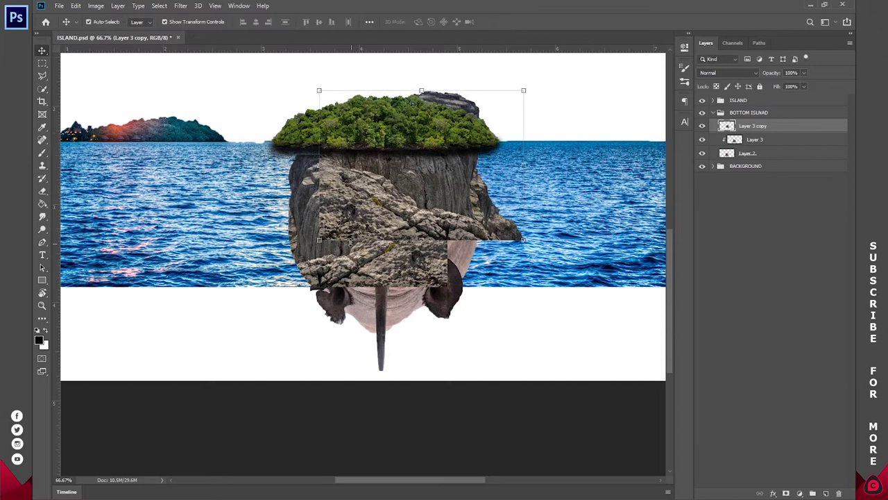
# Step: Enlarge and reposition the flipped rock copy over the rhino's right side and clip it to the rhino layer
pyautogui.moveTo(317, 240); pyautogui.dragTo(284, 265)
pyautogui.moveTo(381, 216); pyautogui.dragTo(413, 203)
pyautogui.click(502, 22)
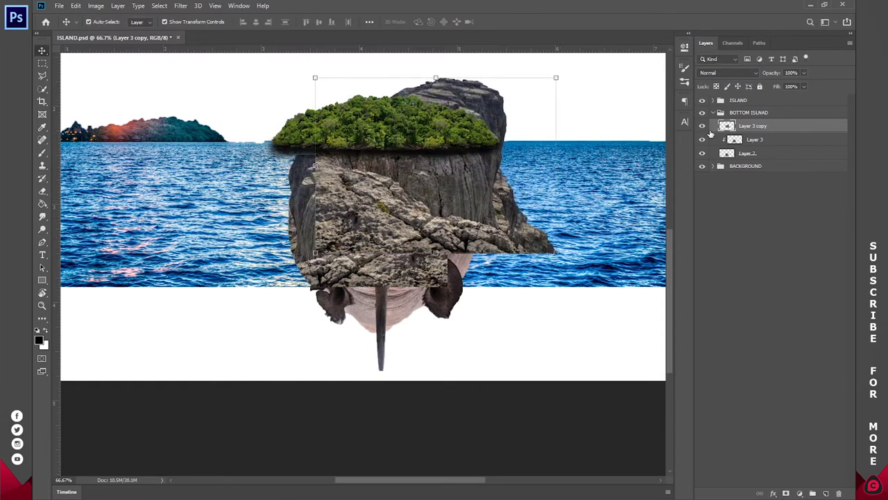
pyautogui.rightClick(763, 126)
pyautogui.click(677, 271)
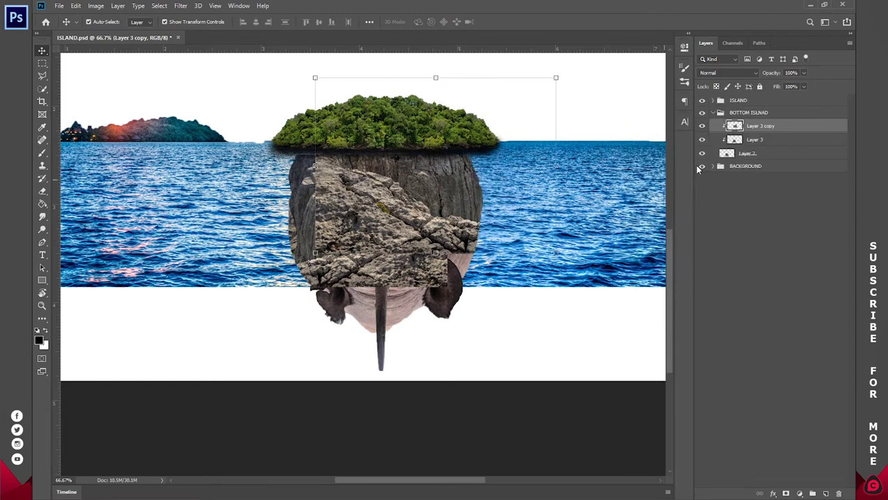
# Step: Duplicate the clipped rock copy down over the rhino's lower body, flip the duplicate vertically and adjust its position
pyautogui.moveTo(438, 180); pyautogui.dragTo(435, 296)
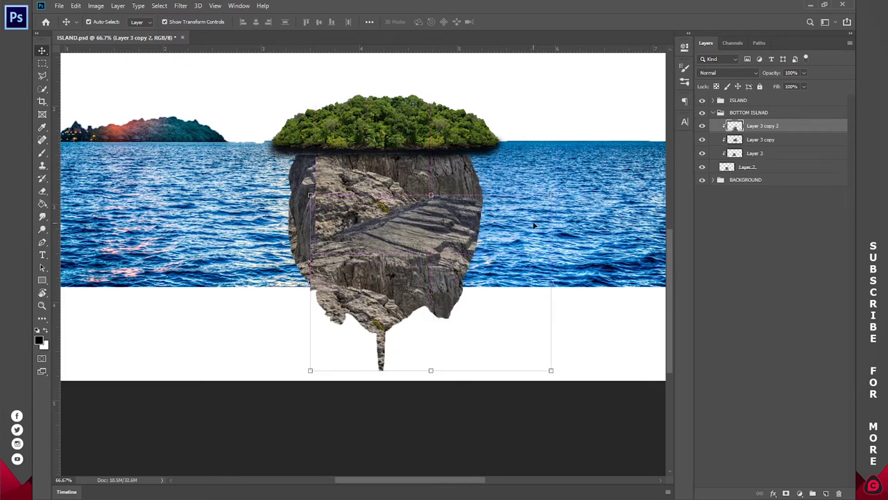
pyautogui.rightClick(404, 221)
pyautogui.press('Escape')
pyautogui.hotkey('ctrl', 't')
pyautogui.rightClick(432, 245)
pyautogui.click(459, 372)
pyautogui.moveTo(406, 241); pyautogui.dragTo(445, 252)
pyautogui.press('Return')
# Step: Flip the third rock copy horizontally, scale it down and fit it over the rhino's lower right part
pyautogui.hotkey('ctrl', 't')
pyautogui.rightClick(349, 274)
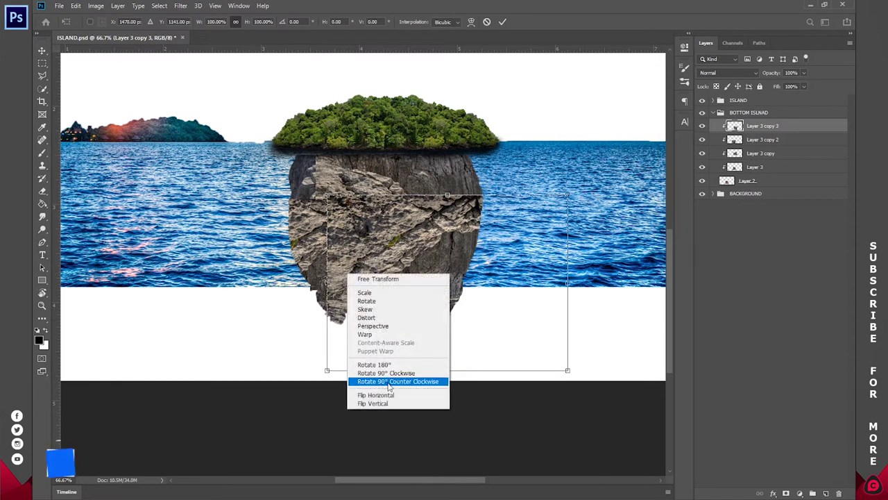
pyautogui.click(378, 393)
pyautogui.moveTo(568, 369); pyautogui.dragTo(475, 302)
pyautogui.moveTo(432, 268); pyautogui.dragTo(468, 293)
pyautogui.click(503, 22)
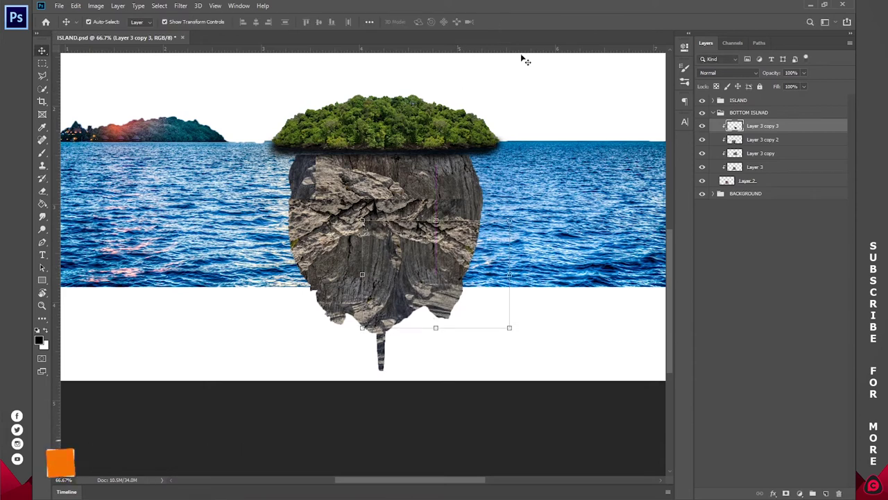
# Step: Rename the rhino layer HIPPOPOTAMUS
pyautogui.keyDown('shift'); pyautogui.click(758, 167); pyautogui.keyUp('shift')
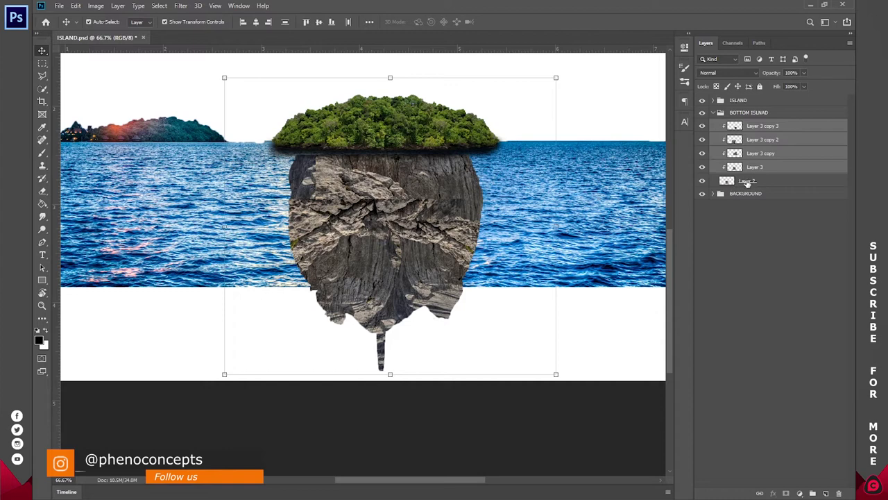
pyautogui.doubleClick(748, 182)
pyautogui.write('HIPPOPOTAMUS')
pyautogui.press('Return')
# Step: Select all four clipped rock layers and set their blending mode to Darken
pyautogui.click(759, 167)
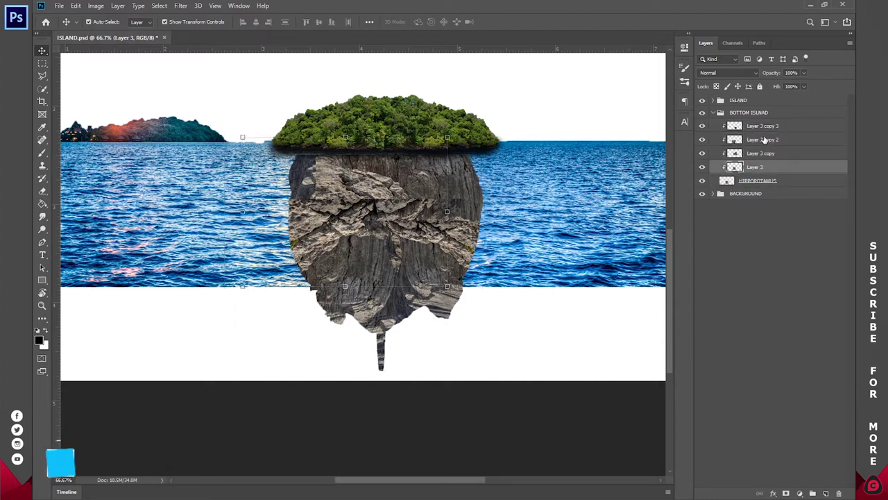
pyautogui.keyDown('ctrl'); pyautogui.click(765, 127); pyautogui.keyUp('ctrl')
pyautogui.keyDown('shift'); pyautogui.click(765, 140); pyautogui.keyUp('shift')
pyautogui.keyDown('shift'); pyautogui.click(766, 154); pyautogui.keyUp('shift')
pyautogui.keyDown('shift'); pyautogui.click(763, 167); pyautogui.keyUp('shift')
pyautogui.click(714, 72)
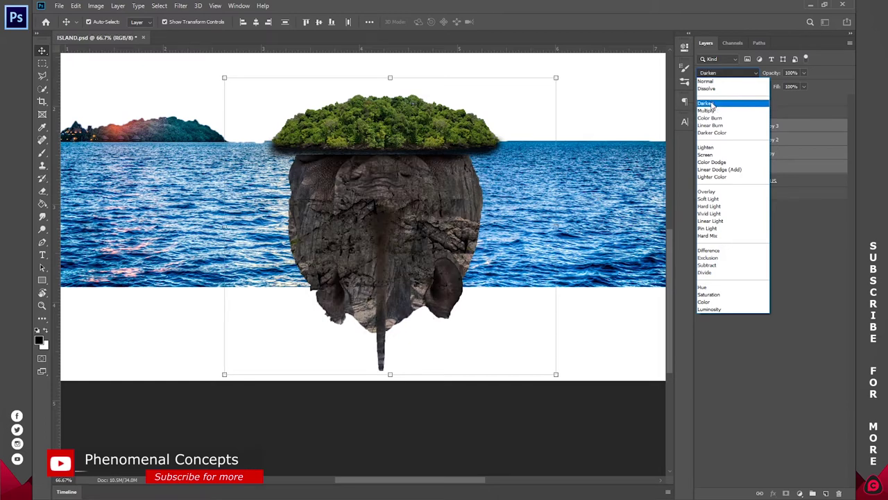
pyautogui.click(711, 105)
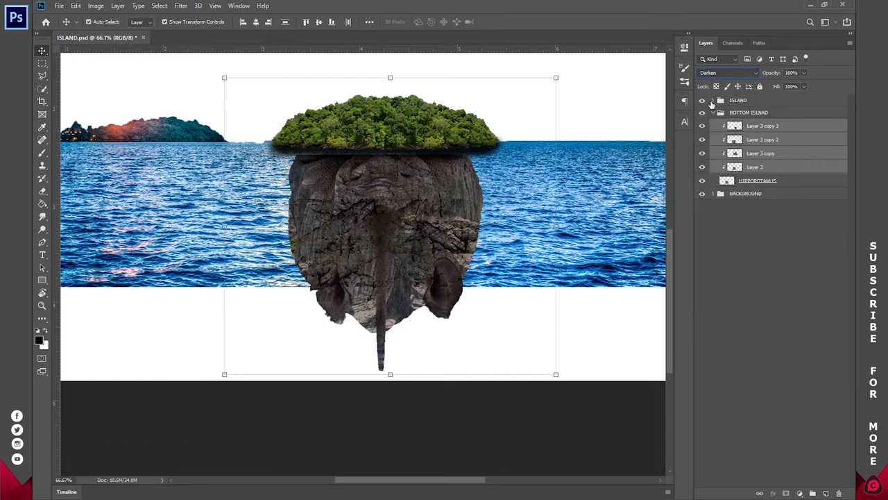
# Step: Hide the three rock copies and select only the original rock layer, Layer 3
pyautogui.press('z')
pyautogui.click(430, 272)
pyautogui.moveTo(702, 126); pyautogui.dragTo(703, 156)
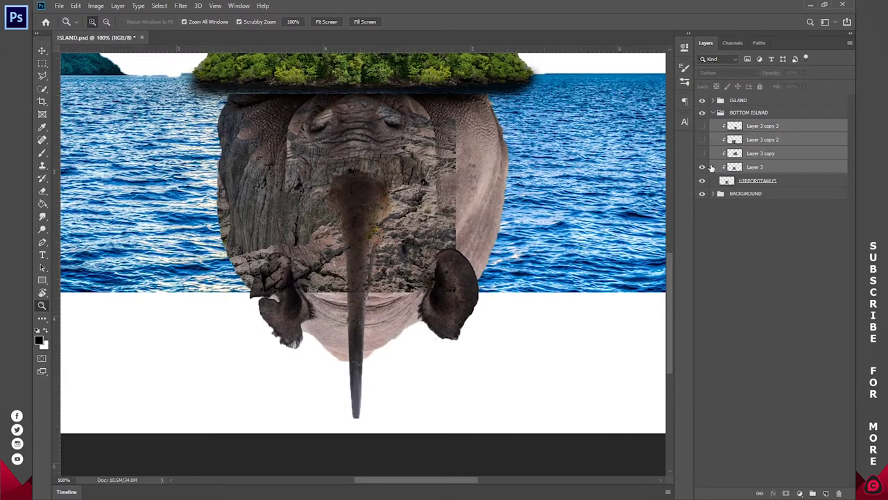
pyautogui.click(775, 171)
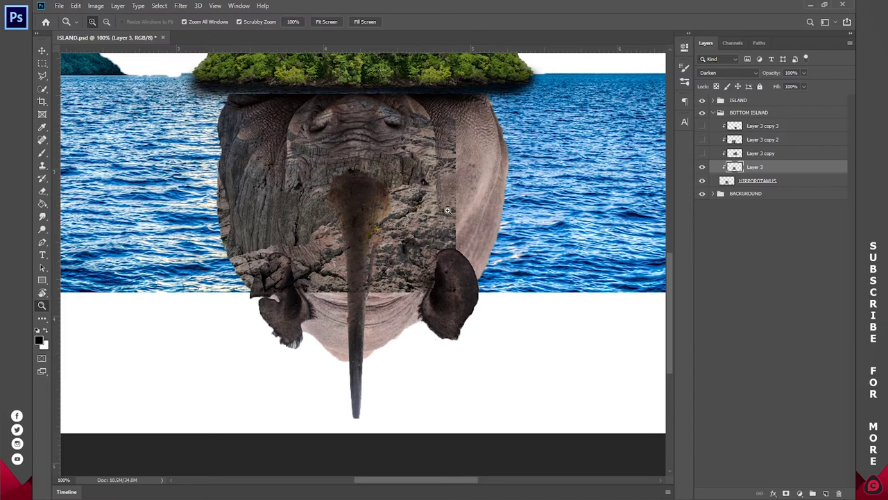
pyautogui.moveTo(703, 153)
pyautogui.mouseDown()
pyautogui.moveTo(701, 125)
pyautogui.moveTo(702, 153)
pyautogui.mouseUp()
# Step: Set the blending mode of the original rock layer, Layer 3, to Hard Light after comparing other modes
pyautogui.click(728, 72)
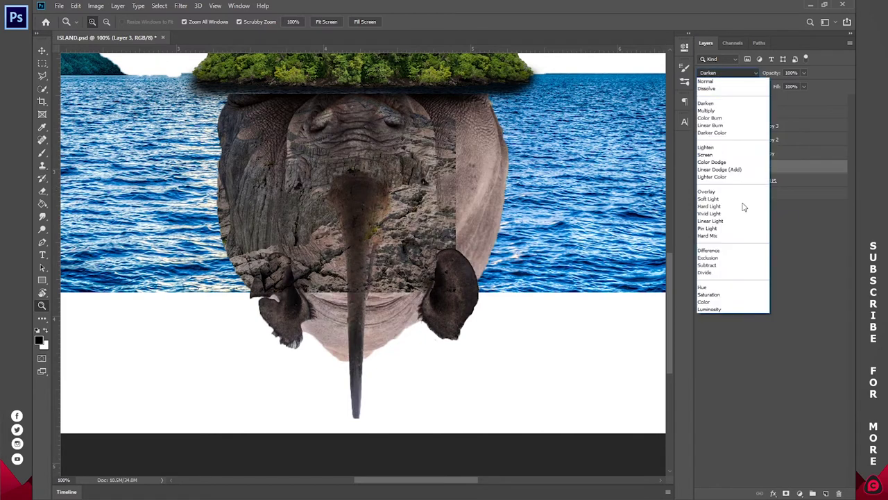
pyautogui.click(727, 309)
pyautogui.press('Up')
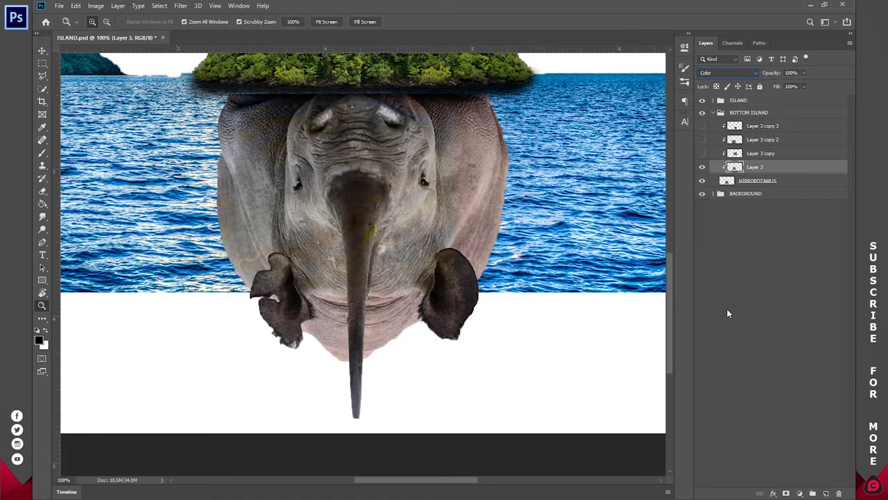
pyautogui.press('m')
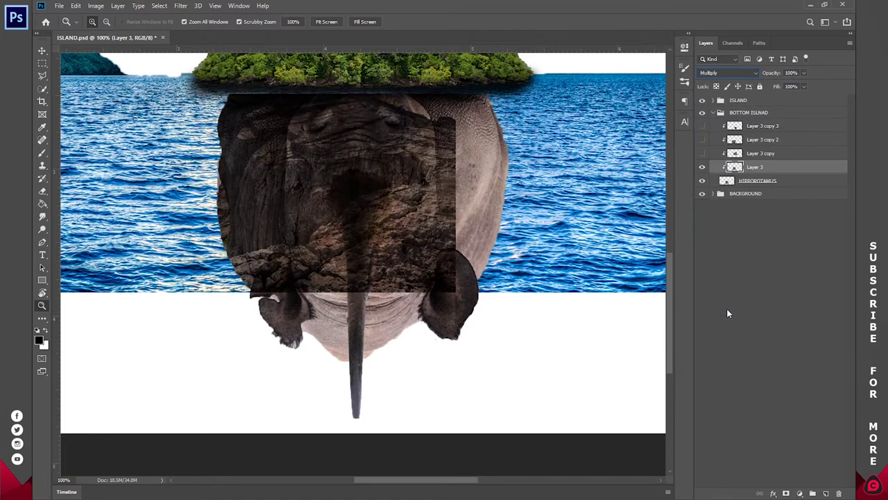
pyautogui.click(711, 72)
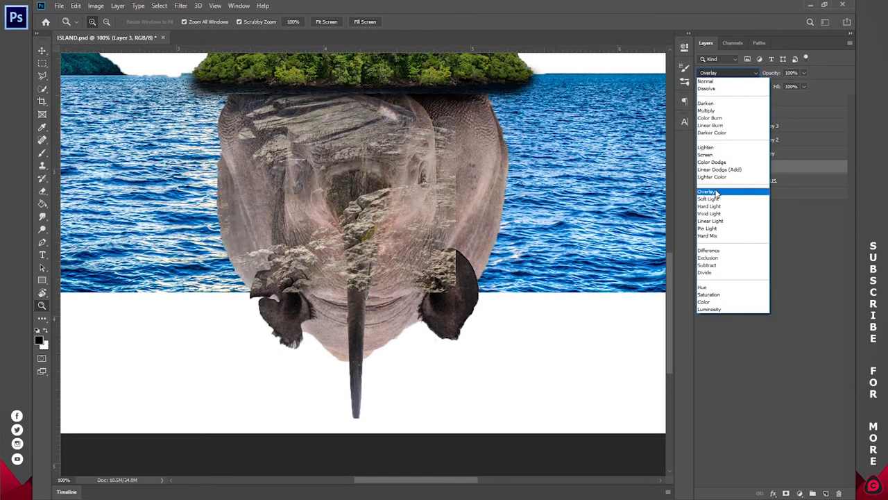
pyautogui.click(709, 206)
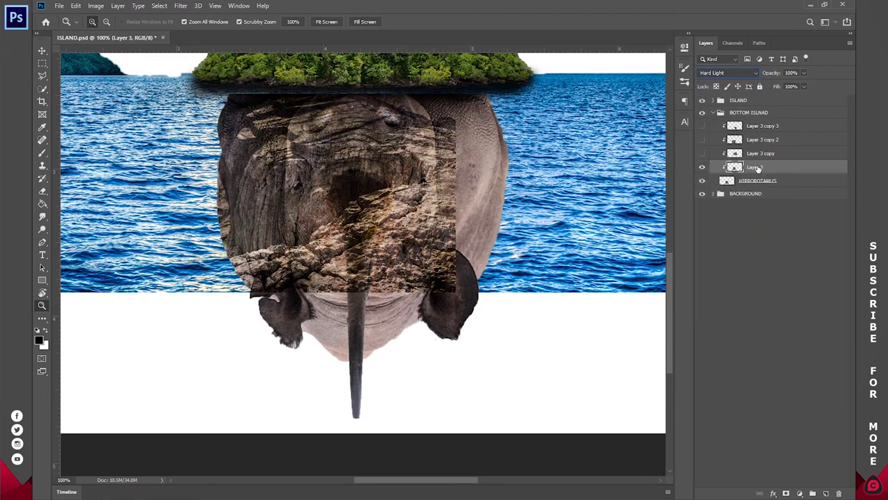
# Step: Add a mask to Layer 3 and paint out the rock's hard right and lower edges with a soft black 100 px brush
pyautogui.click(788, 494)
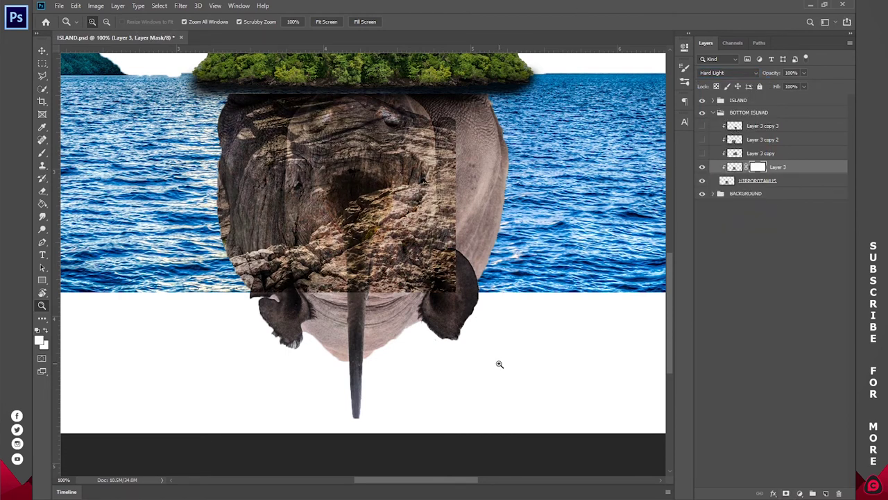
pyautogui.press('b')
pyautogui.rightClick(416, 252)
pyautogui.click(457, 208)
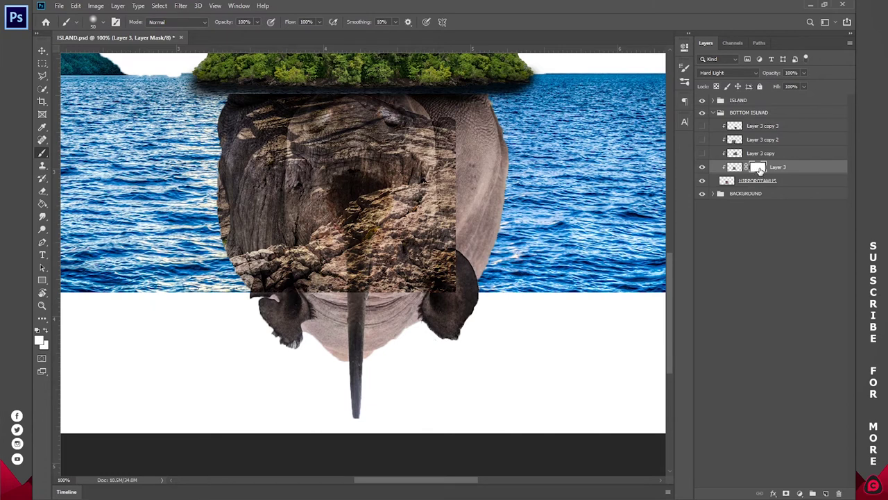
pyautogui.click(45, 332)
pyautogui.moveTo(448, 263)
pyautogui.mouseDown()
pyautogui.moveTo(444, 201)
pyautogui.moveTo(444, 270)
pyautogui.moveTo(450, 167)
pyautogui.moveTo(438, 144)
pyautogui.mouseUp()
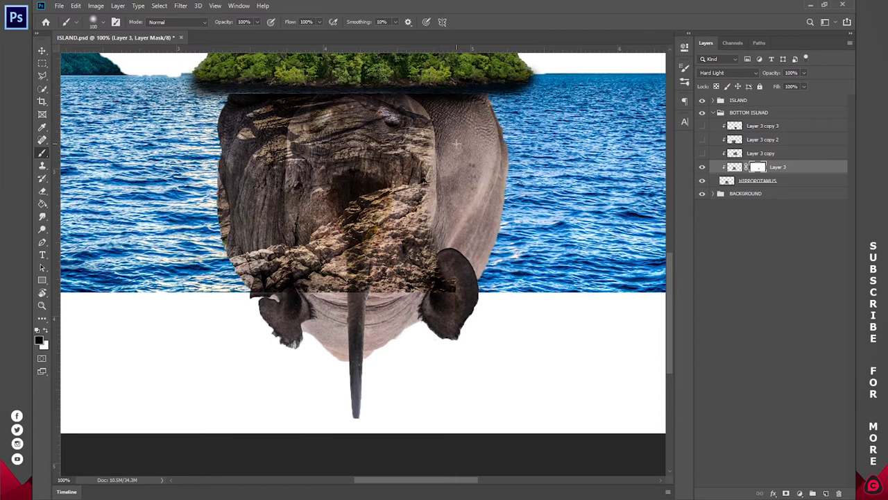
pyautogui.moveTo(412, 98); pyautogui.dragTo(371, 82)
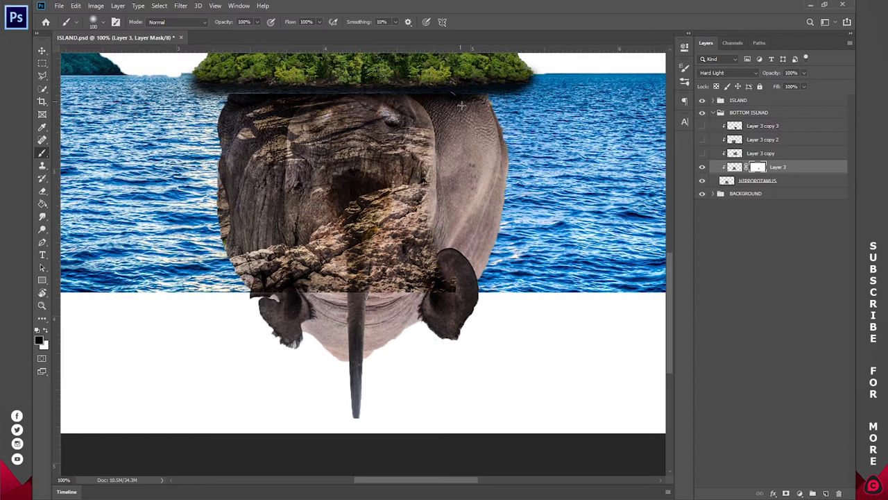
pyautogui.moveTo(457, 273)
pyautogui.mouseDown()
pyautogui.moveTo(236, 297)
pyautogui.moveTo(272, 305)
pyautogui.moveTo(236, 299)
pyautogui.moveTo(438, 258)
pyautogui.moveTo(438, 223)
pyautogui.mouseUp()
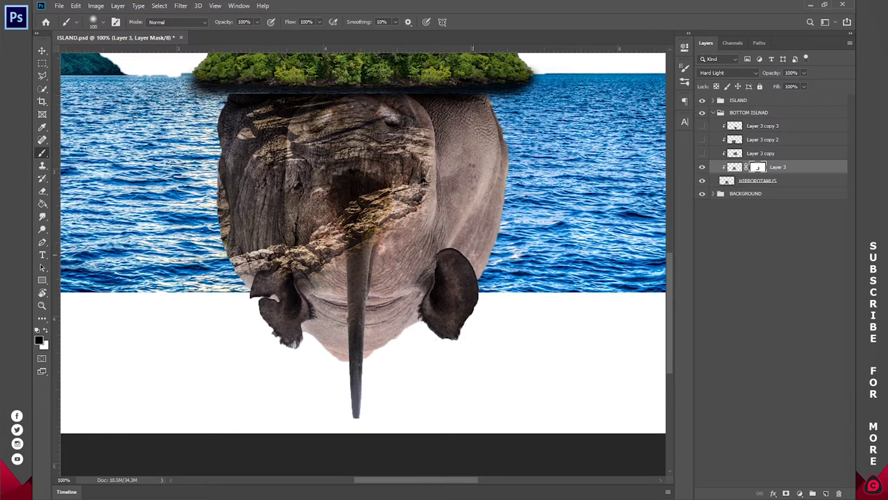
# Step: Show Layer 3 copy, add a layer mask and brush away the rock's straight lower edge on the rhino's right side
pyautogui.click(702, 154)
pyautogui.click(756, 154)
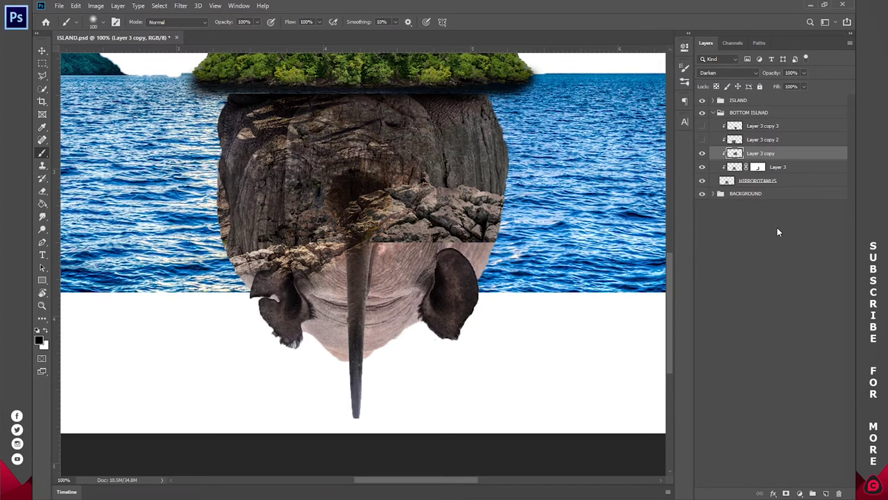
pyautogui.click(786, 493)
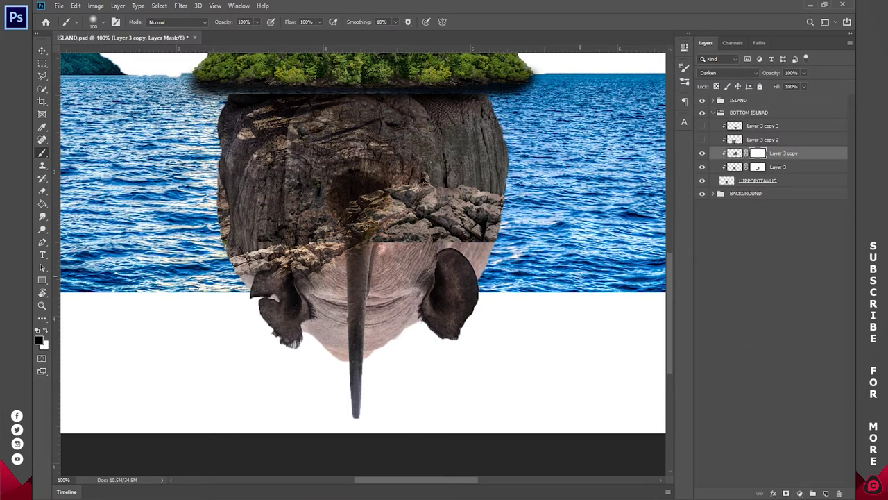
pyautogui.moveTo(499, 254)
pyautogui.mouseDown()
pyautogui.moveTo(341, 233)
pyautogui.moveTo(299, 212)
pyautogui.moveTo(314, 164)
pyautogui.moveTo(311, 173)
pyautogui.moveTo(325, 170)
pyautogui.moveTo(375, 229)
pyautogui.mouseUp()
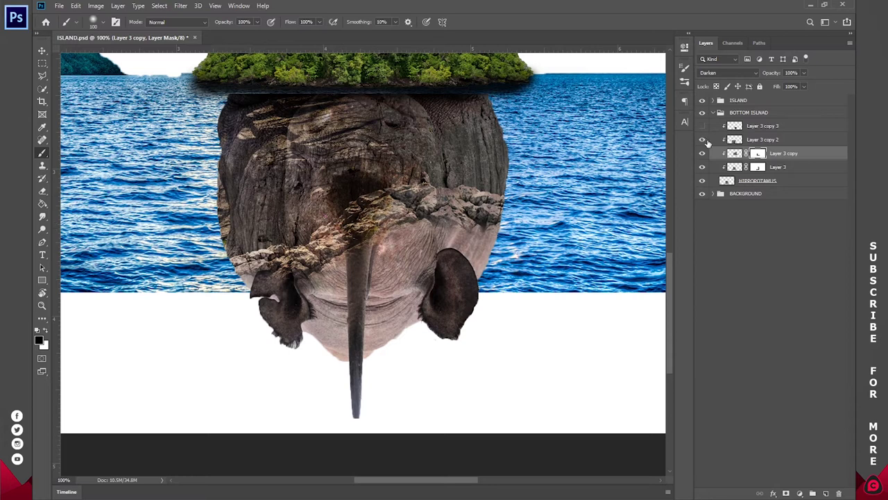
# Step: Show Layer 3 copy 2, add a layer mask and set its blending mode to Hard Light
pyautogui.click(702, 139)
pyautogui.click(762, 139)
pyautogui.click(787, 491)
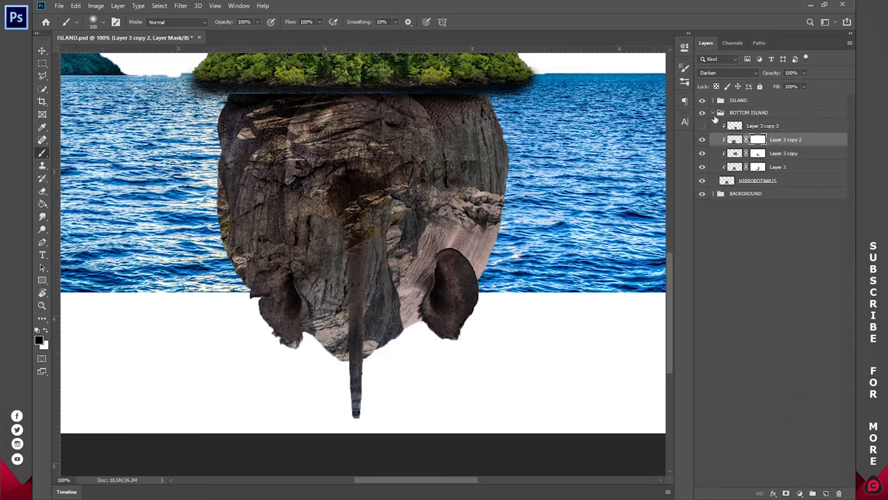
pyautogui.click(725, 73)
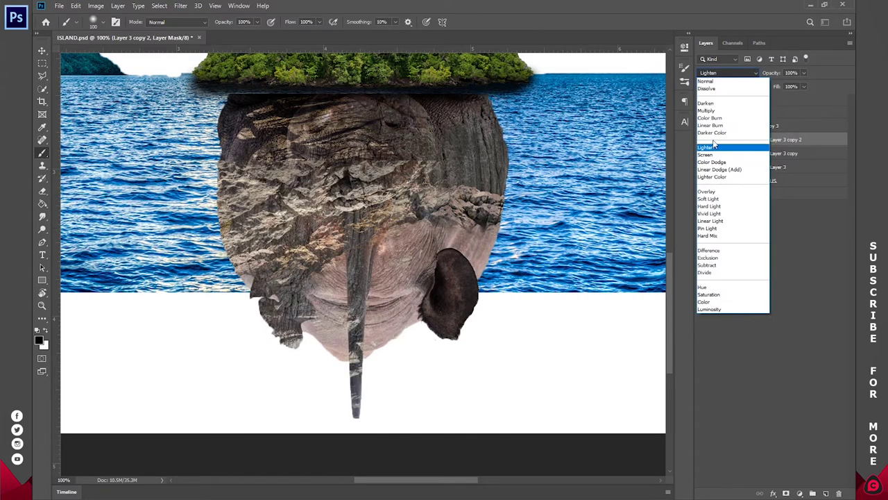
pyautogui.click(711, 209)
# Step: Shift the Layer 3 copy 2 rock slightly right and mask out its straight upper edge across the rhino
pyautogui.press('v')
pyautogui.moveTo(349, 215)
pyautogui.mouseDown()
pyautogui.moveTo(422, 195)
pyautogui.moveTo(416, 224)
pyautogui.moveTo(357, 253)
pyautogui.moveTo(340, 243)
pyautogui.moveTo(381, 229)
pyautogui.moveTo(387, 217)
pyautogui.mouseUp()
pyautogui.press('b')
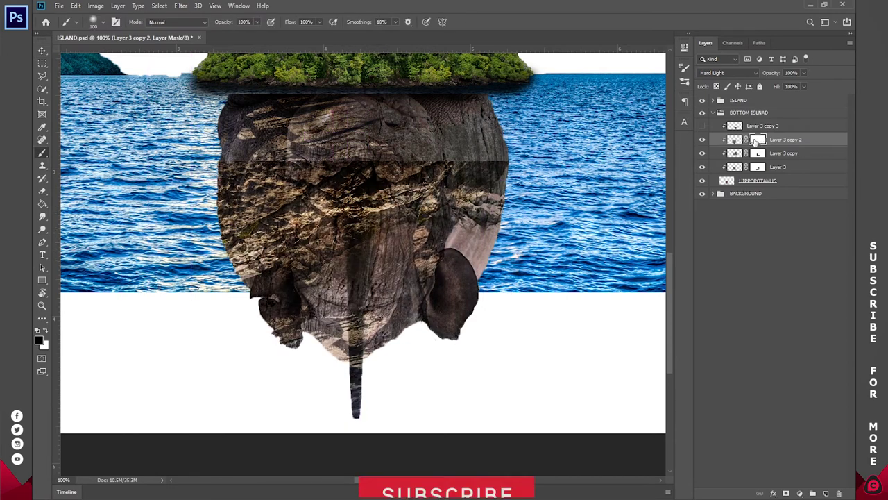
pyautogui.moveTo(499, 182)
pyautogui.mouseDown()
pyautogui.moveTo(222, 184)
pyautogui.moveTo(308, 177)
pyautogui.moveTo(315, 229)
pyautogui.moveTo(405, 178)
pyautogui.moveTo(435, 184)
pyautogui.mouseUp()
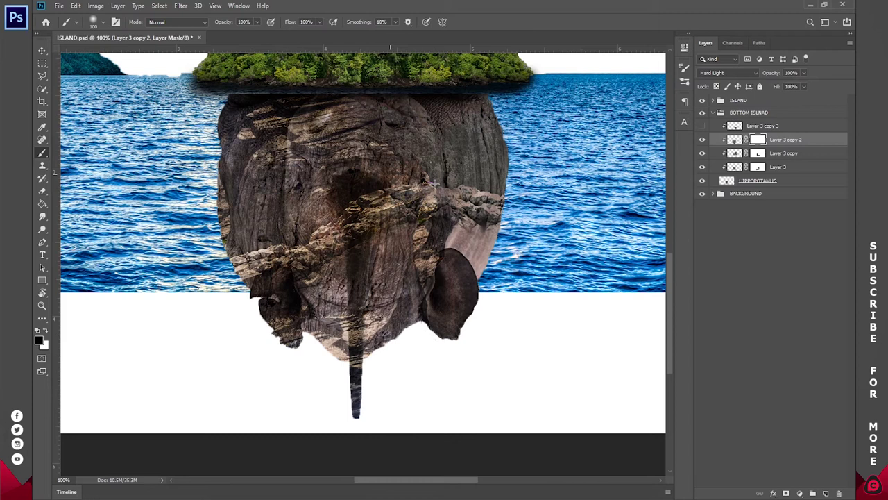
# Step: Show Layer 3 copy 3, add a layer mask and blend its upper and left edges into the surrounding rock
pyautogui.click(701, 125)
pyautogui.click(756, 127)
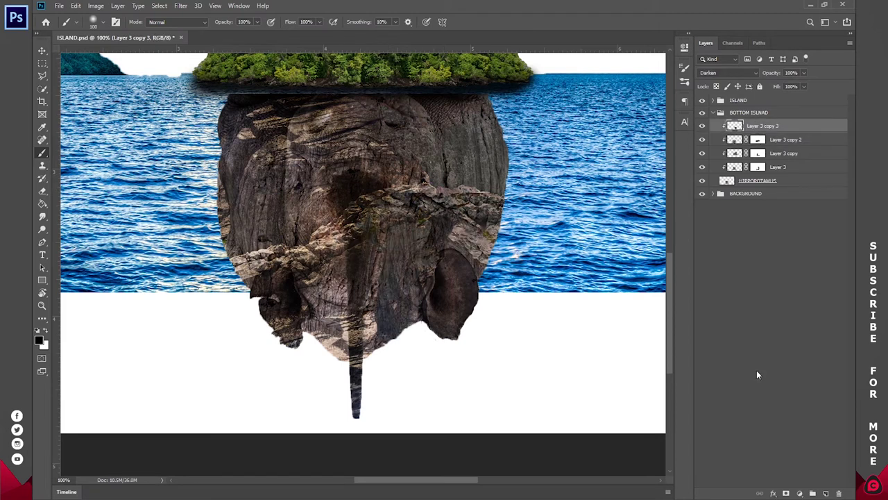
pyautogui.click(786, 494)
pyautogui.moveTo(357, 206); pyautogui.dragTo(500, 208)
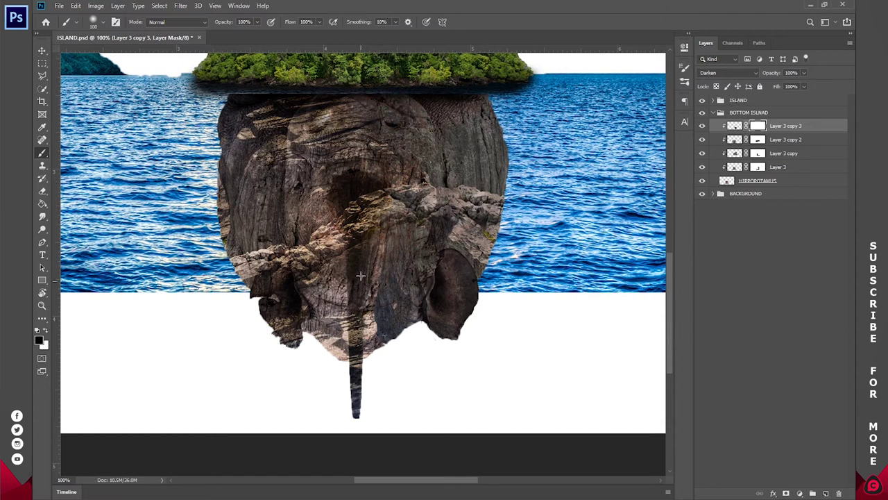
pyautogui.moveTo(356, 353)
pyautogui.mouseDown()
pyautogui.moveTo(378, 291)
pyautogui.moveTo(403, 263)
pyautogui.moveTo(366, 304)
pyautogui.moveTo(441, 273)
pyautogui.mouseUp()
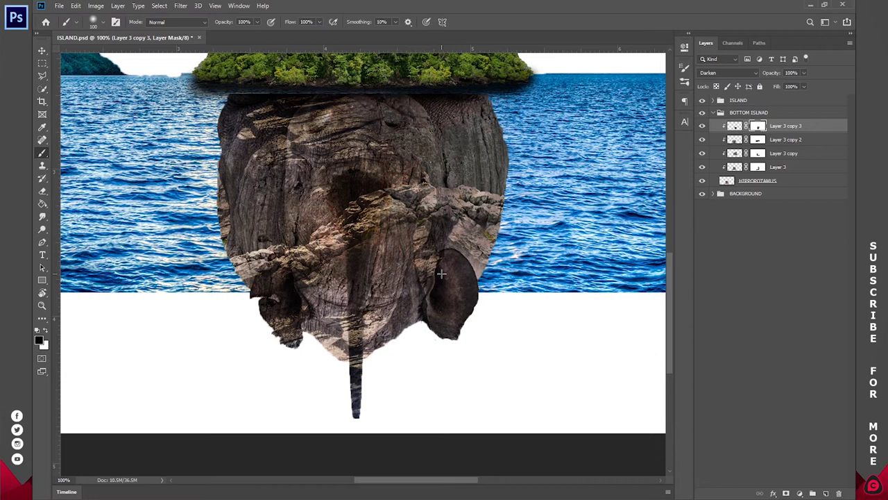
pyautogui.press('x')
pyautogui.moveTo(463, 277)
pyautogui.mouseDown()
pyautogui.moveTo(450, 256)
pyautogui.moveTo(476, 285)
pyautogui.mouseUp()
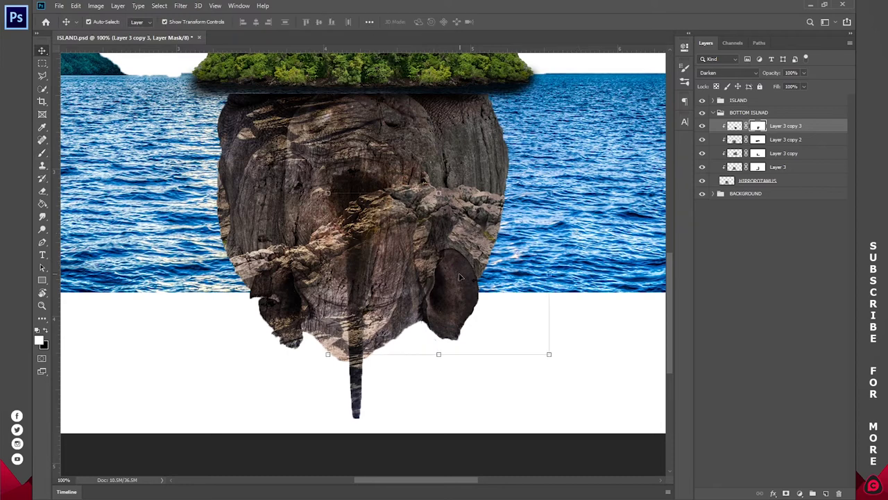
# Step: Fit the whole composition in view and save the document
pyautogui.press('z')
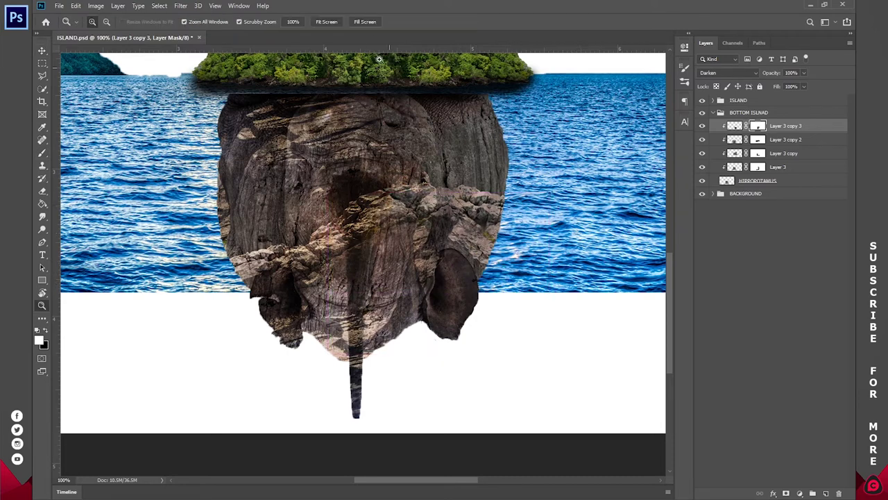
pyautogui.click(326, 22)
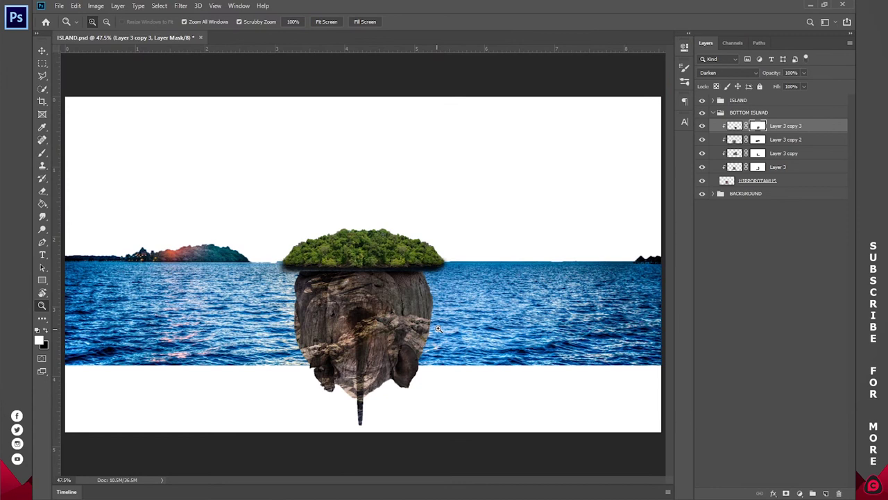
pyautogui.hotkey('ctrl', 's')
# Step: Collapse and hide the BOTTOM ISLNAD group, hide the ISLAND group, and select the SEA layer in BACKGROUND
pyautogui.click(713, 112)
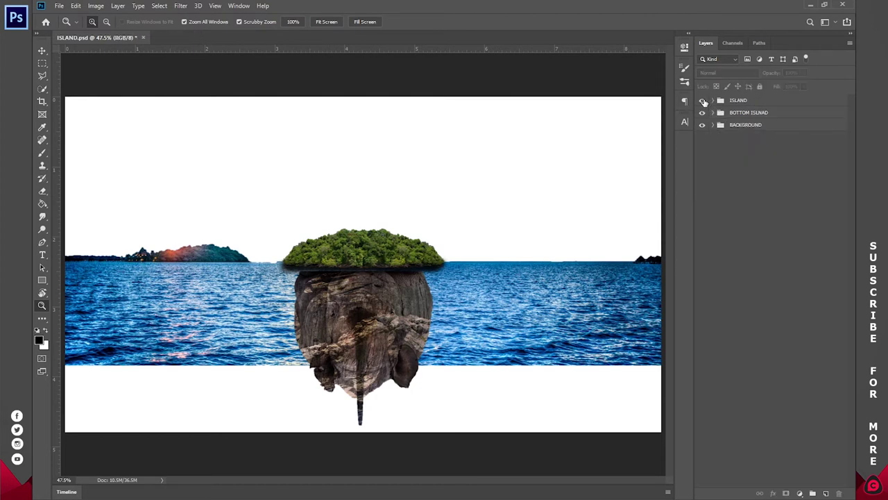
pyautogui.moveTo(705, 106); pyautogui.dragTo(704, 115)
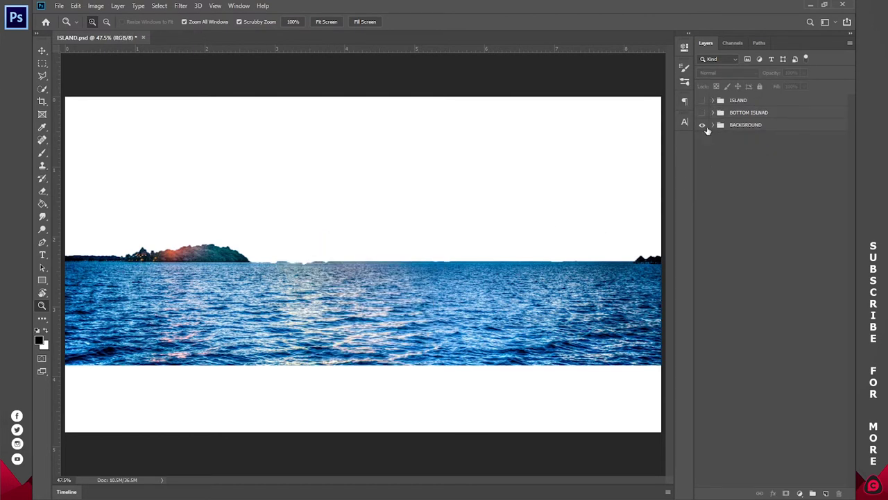
pyautogui.click(712, 125)
pyautogui.click(737, 139)
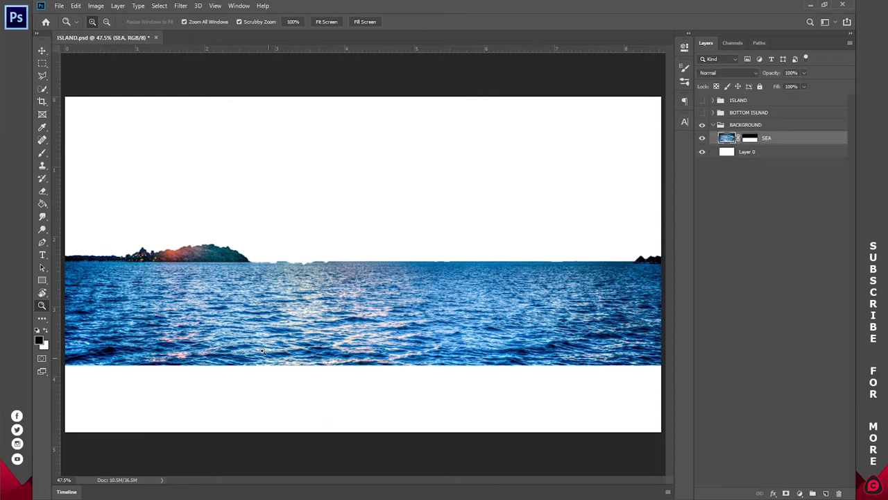
# Step: Lasso a thin strip of water along the full width of the horizon and copy it to a new layer
pyautogui.moveTo(38, 76); pyautogui.dragTo(89, 81)
pyautogui.moveTo(63, 260); pyautogui.dragTo(186, 259)
pyautogui.moveTo(276, 263)
pyautogui.mouseDown()
pyautogui.moveTo(627, 264)
pyautogui.moveTo(601, 274)
pyautogui.moveTo(194, 276)
pyautogui.moveTo(57, 273)
pyautogui.moveTo(63, 261)
pyautogui.mouseUp()
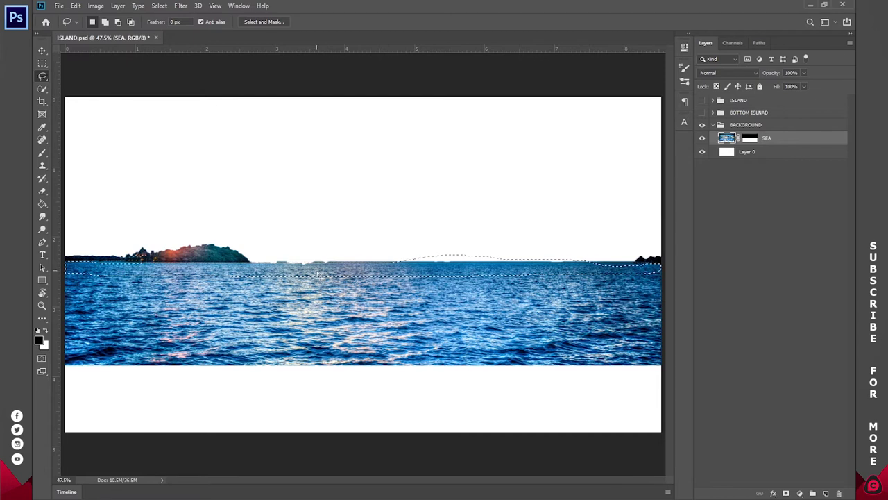
pyautogui.rightClick(317, 273)
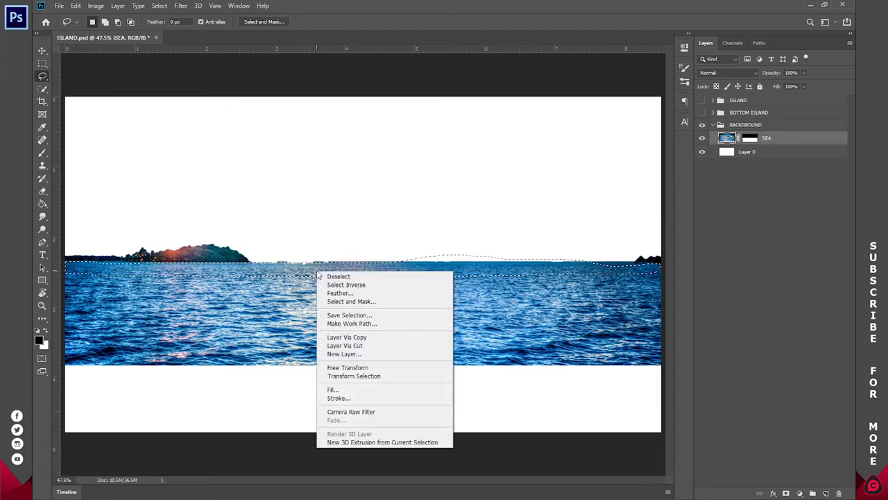
pyautogui.click(357, 338)
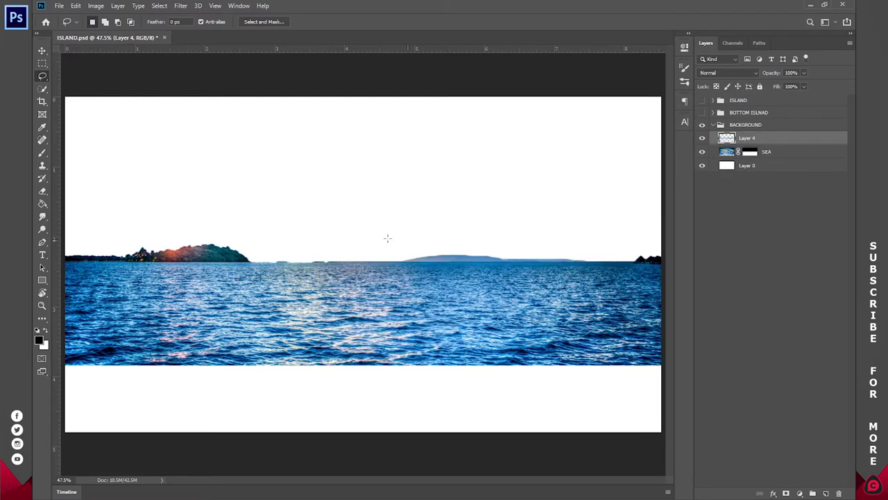
# Step: Move the copied water strip above all groups, collapse BACKGROUND and show the ISLAND and BOTTOM ISLNAD groups again
pyautogui.moveTo(748, 139); pyautogui.dragTo(751, 97)
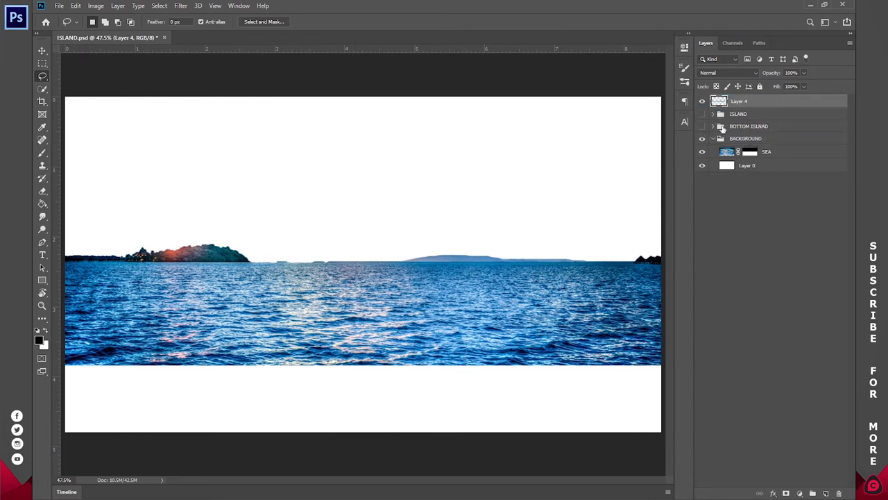
pyautogui.click(712, 138)
pyautogui.click(702, 126)
pyautogui.click(702, 113)
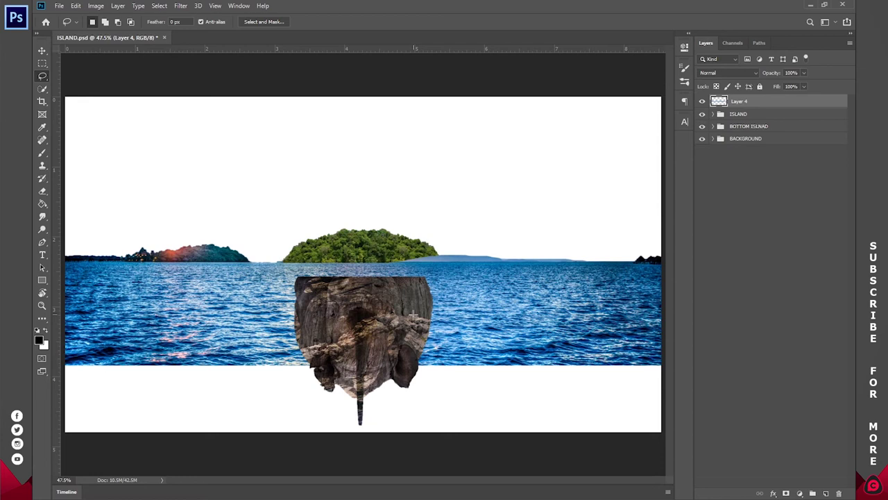
# Step: Add a mask to the water strip layer and brush black along its lower edge to soften it over the rock top
pyautogui.press('z')
pyautogui.click(366, 289)
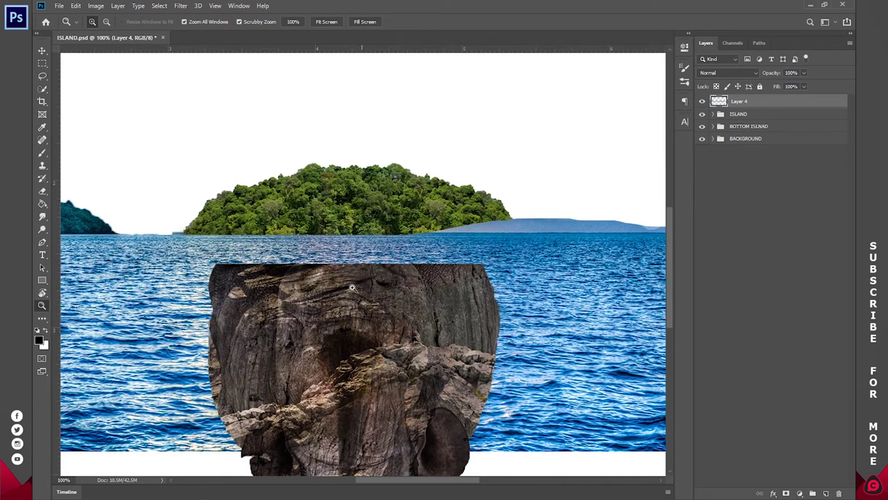
pyautogui.scroll(-2, 350, 274)
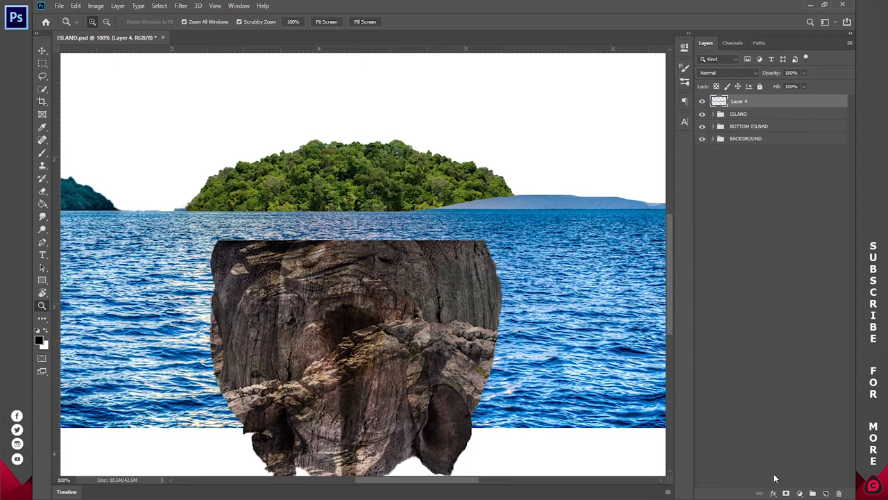
pyautogui.click(786, 494)
pyautogui.press('b')
pyautogui.press('x')
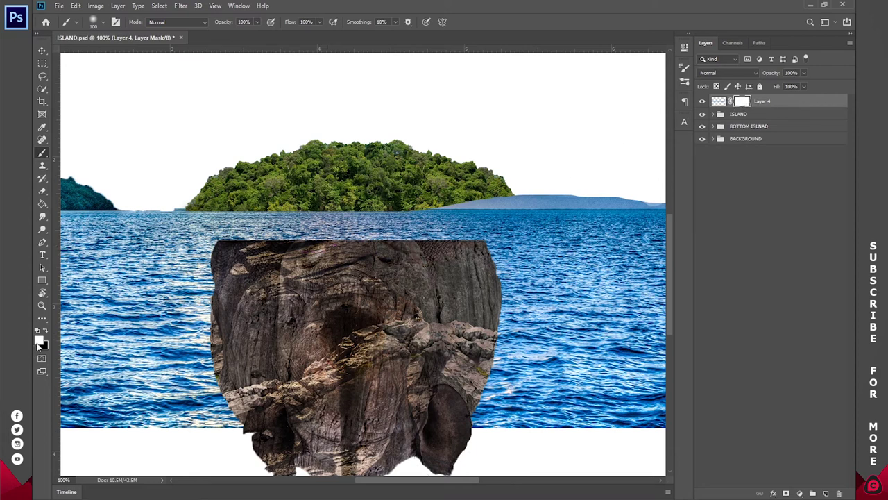
pyautogui.moveTo(232, 251)
pyautogui.mouseDown()
pyautogui.moveTo(387, 259)
pyautogui.moveTo(449, 241)
pyautogui.mouseUp()
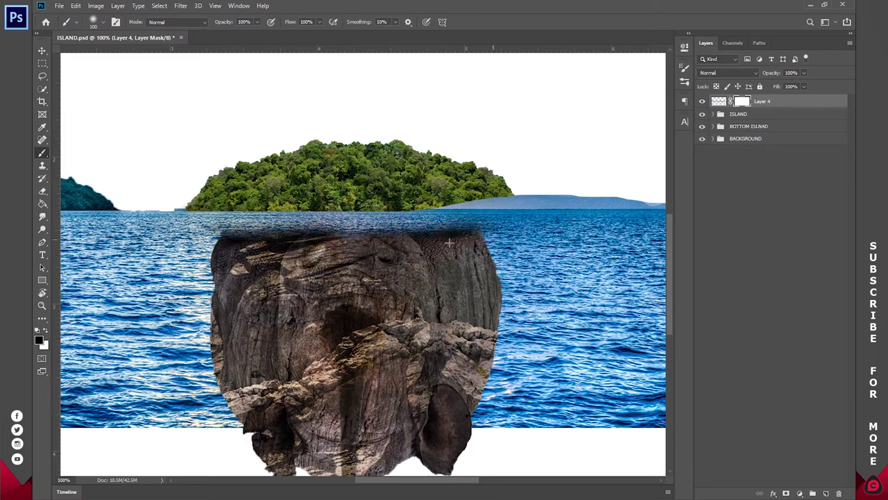
# Step: Undo the broad mask stroke on the water strip and brush along its lower edge with a 20 px soft brush
pyautogui.hotkey('ctrl', 'z')
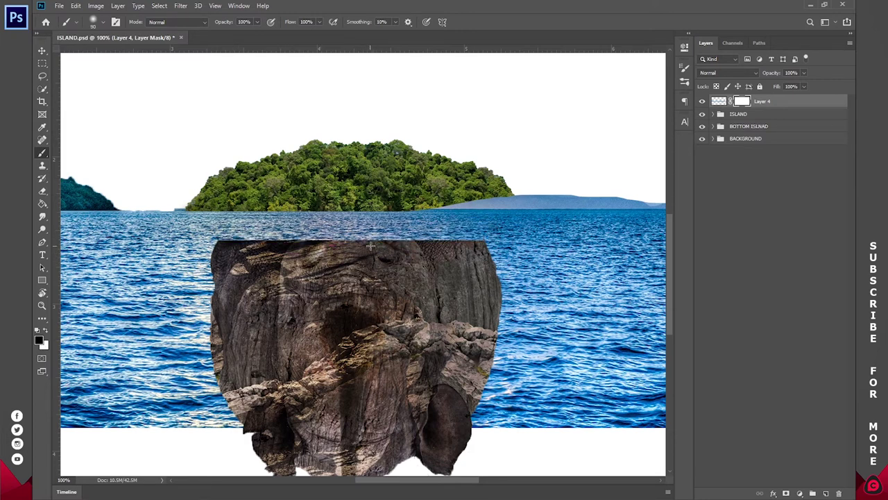
pyautogui.rightClick(255, 247)
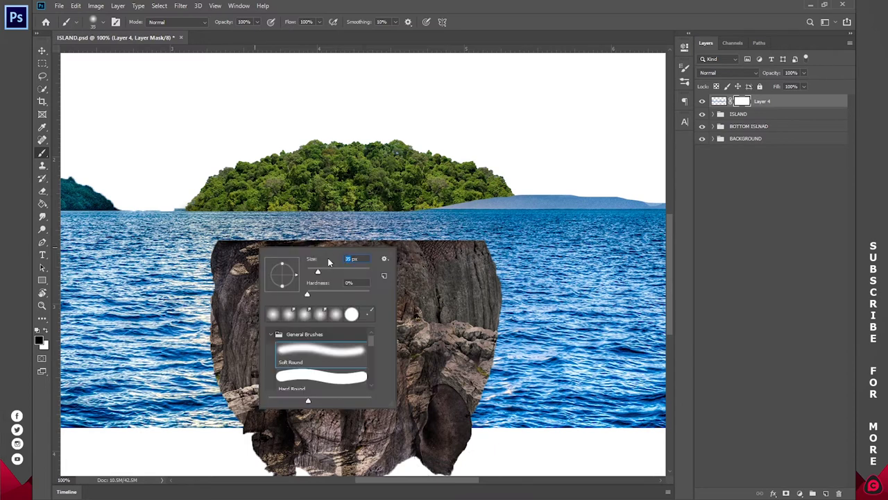
pyautogui.write('20')
pyautogui.press('Return')
pyautogui.moveTo(223, 245)
pyautogui.mouseDown()
pyautogui.moveTo(294, 231)
pyautogui.moveTo(386, 236)
pyautogui.moveTo(359, 240)
pyautogui.mouseUp()
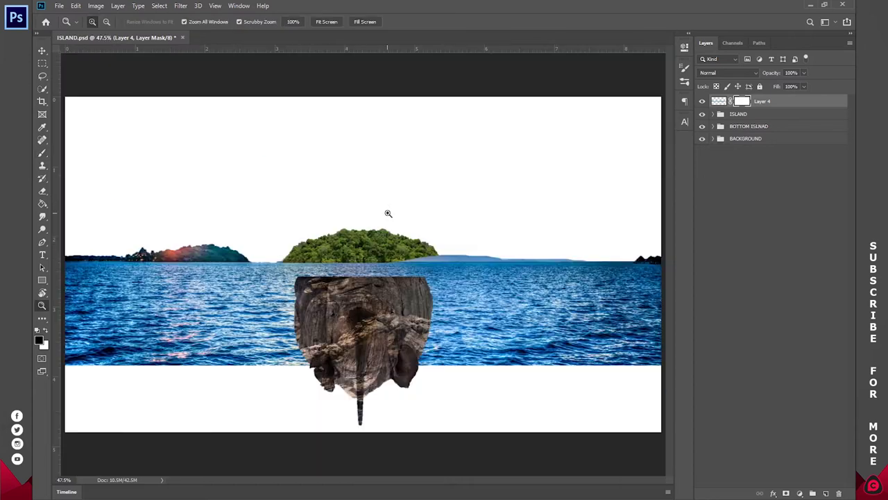
# Step: Raise the water strip slightly over the rock and stretch its ends to span the full canvas width
pyautogui.press('v')
pyautogui.moveTo(364, 276); pyautogui.dragTo(365, 268)
pyautogui.moveTo(548, 261); pyautogui.dragTo(661, 260)
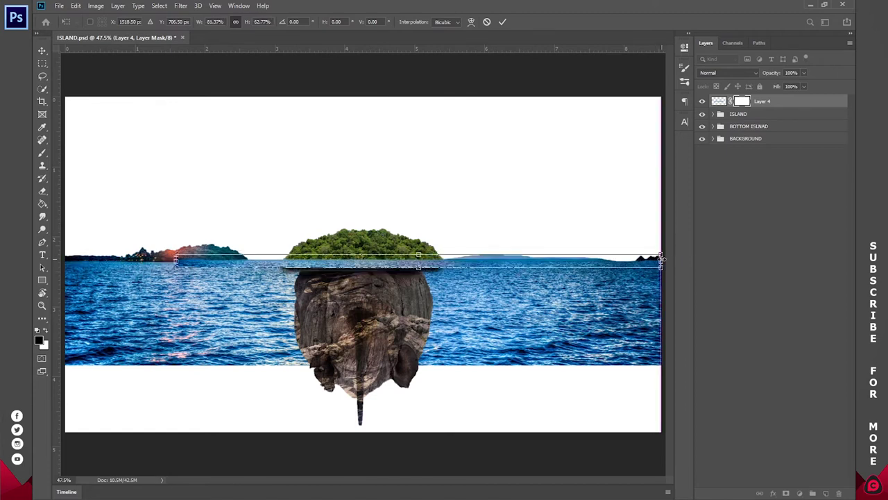
pyautogui.moveTo(175, 258); pyautogui.dragTo(65, 258)
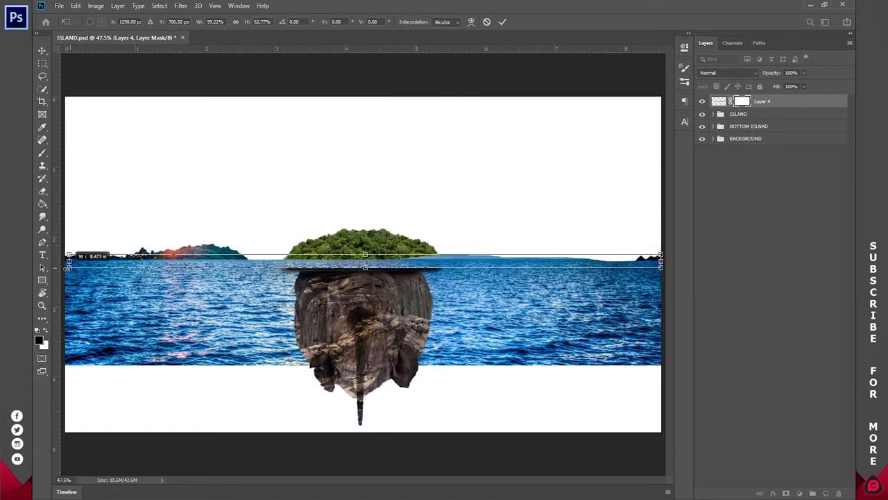
pyautogui.moveTo(364, 268); pyautogui.dragTo(365, 268)
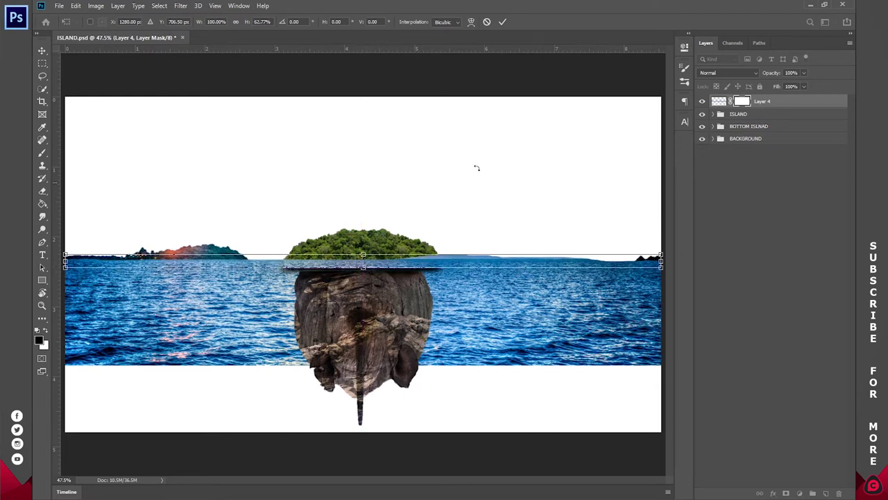
pyautogui.click(502, 21)
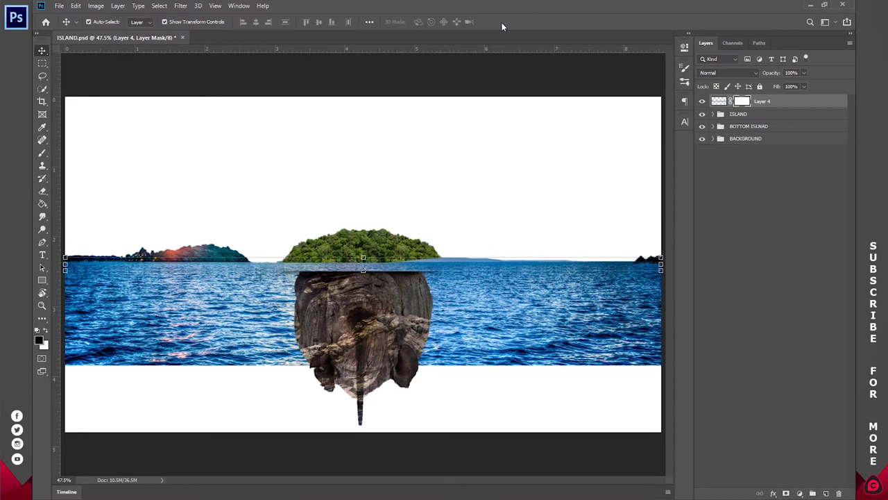
# Step: Brush black on the water strip's mask to hide the hazy land along the horizon beside the green island
pyautogui.hotkey('ctrl', '1')
pyautogui.moveTo(492, 252); pyautogui.dragTo(322, 272)
pyautogui.moveTo(491, 266); pyautogui.dragTo(449, 245)
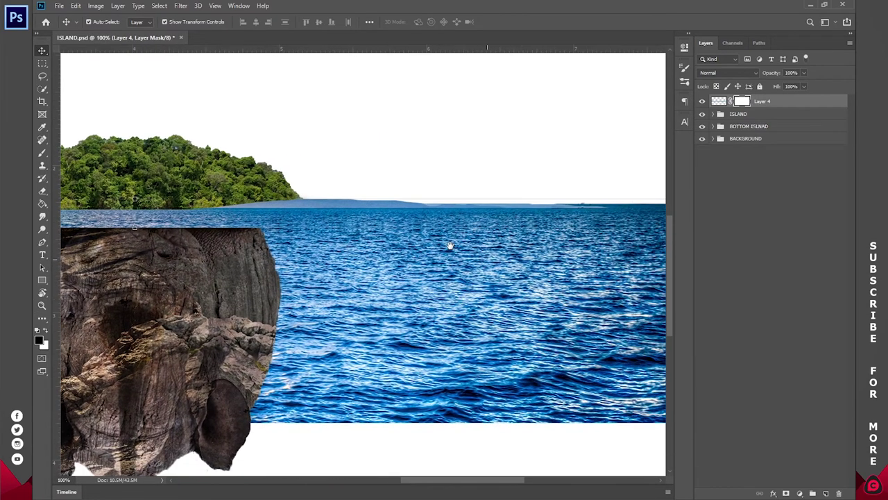
pyautogui.press('b')
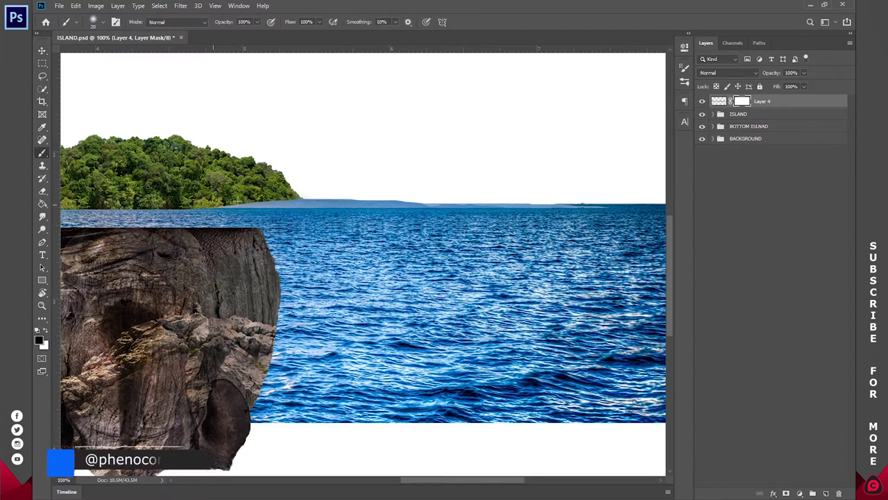
pyautogui.moveTo(305, 205); pyautogui.dragTo(297, 206)
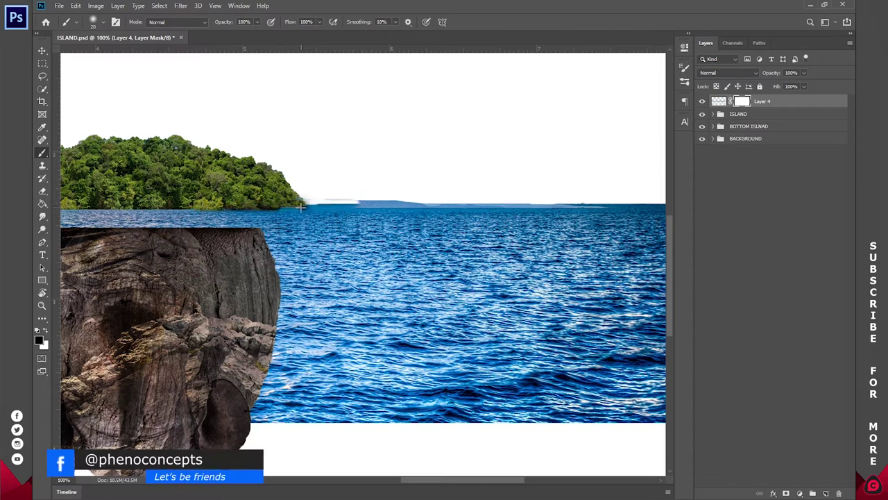
pyautogui.hotkey('ctrl', 'z')
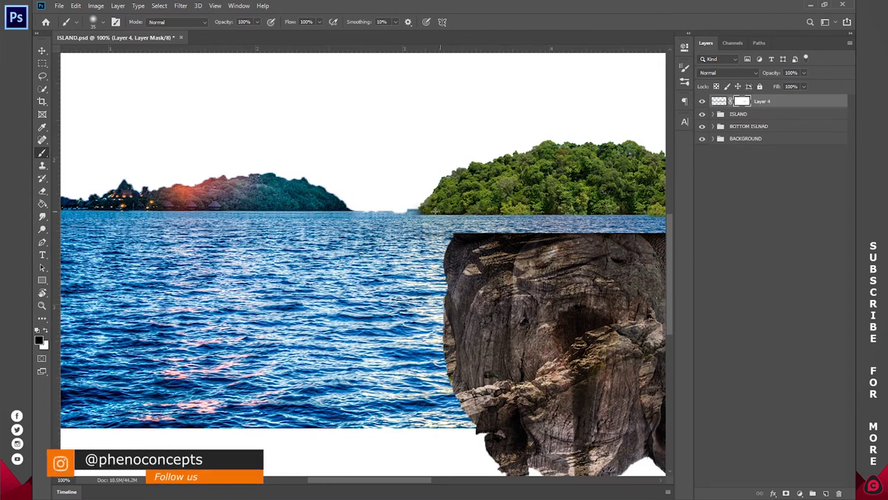
pyautogui.press('z')
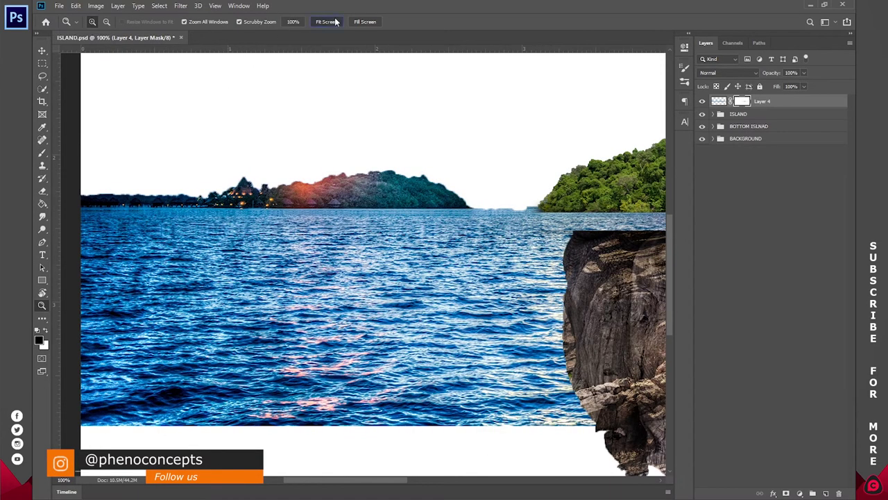
pyautogui.click(335, 22)
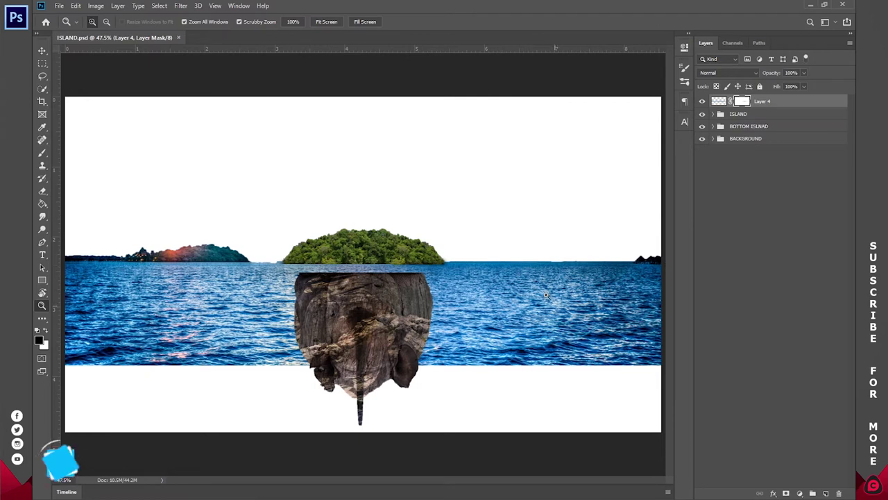
# Step: On the SEA layer's mask, lasso everything below the horizon strip, paint it black with a 1457 px soft brush, and deselect
pyautogui.click(713, 138)
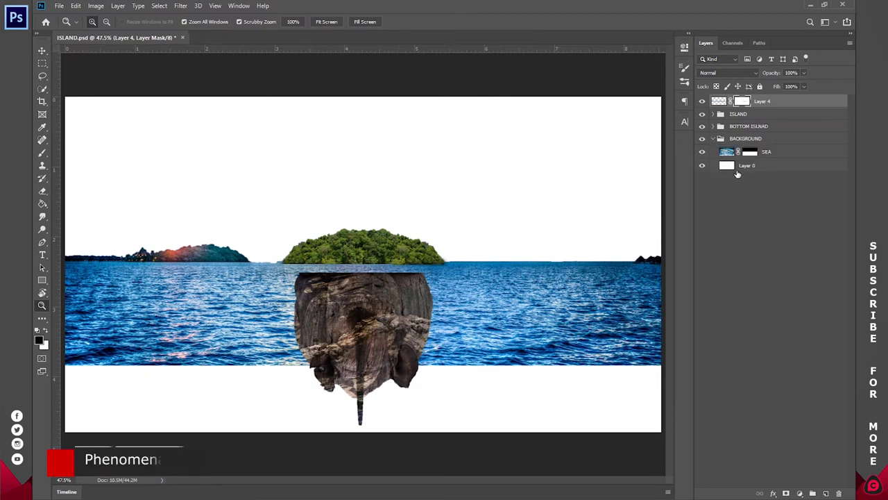
pyautogui.click(749, 152)
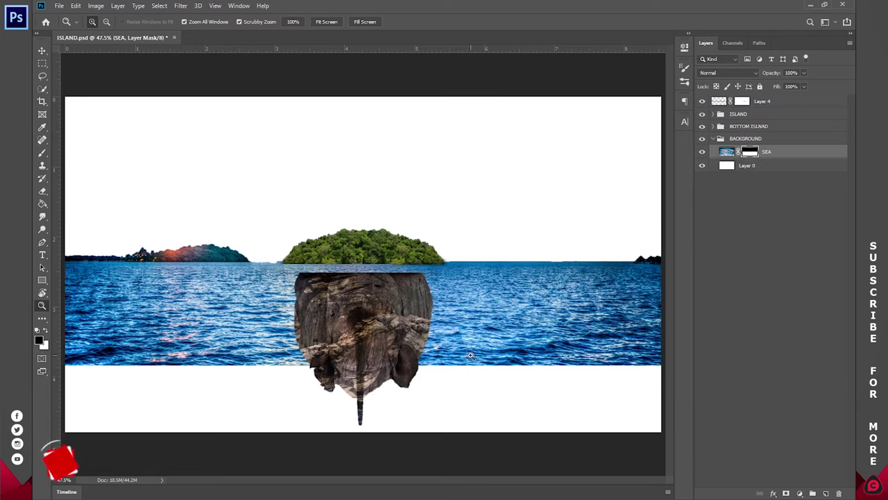
pyautogui.press('b')
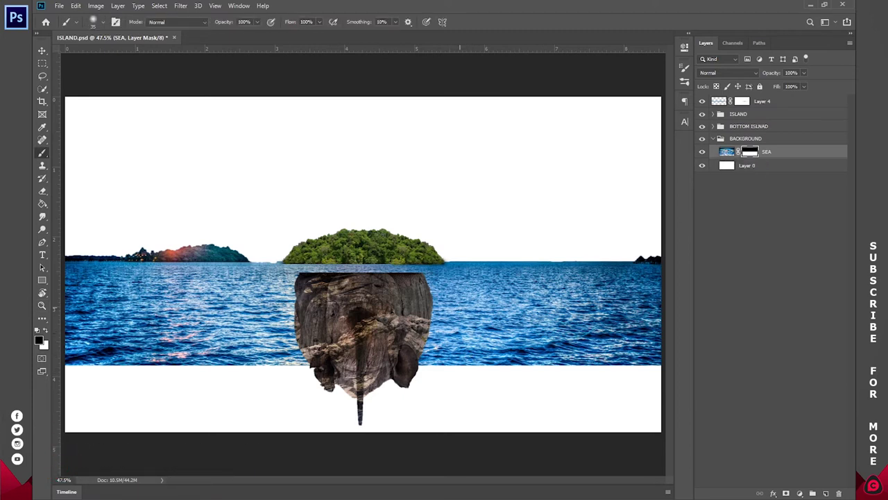
pyautogui.press('l')
pyautogui.moveTo(661, 264)
pyautogui.mouseDown()
pyautogui.moveTo(389, 271)
pyautogui.moveTo(220, 260)
pyautogui.moveTo(56, 271)
pyautogui.moveTo(60, 414)
pyautogui.moveTo(64, 438)
pyautogui.moveTo(92, 458)
pyautogui.moveTo(351, 453)
pyautogui.moveTo(511, 462)
pyautogui.moveTo(657, 440)
pyautogui.moveTo(667, 369)
pyautogui.mouseUp()
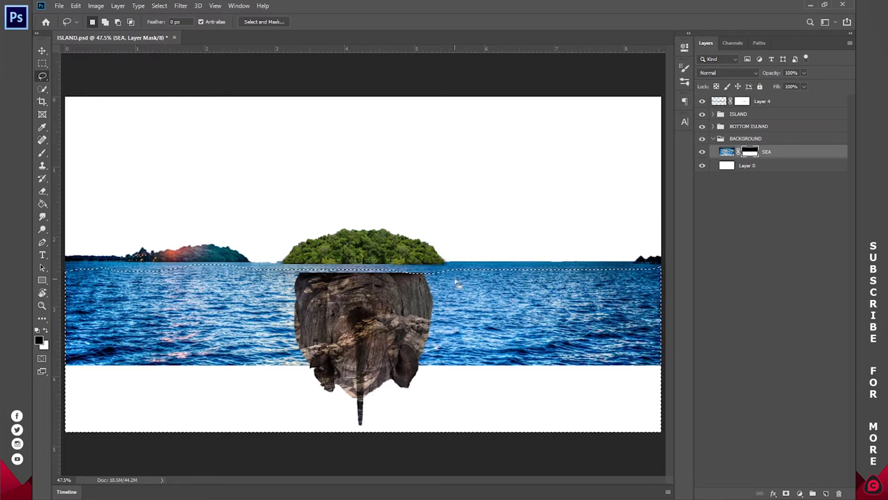
pyautogui.press('b')
pyautogui.rightClick(388, 276)
pyautogui.moveTo(452, 302); pyautogui.dragTo(497, 302)
pyautogui.moveTo(114, 320)
pyautogui.mouseDown()
pyautogui.moveTo(143, 313)
pyautogui.moveTo(50, 304)
pyautogui.moveTo(646, 285)
pyautogui.moveTo(638, 358)
pyautogui.moveTo(91, 382)
pyautogui.moveTo(248, 386)
pyautogui.mouseUp()
pyautogui.hotkey('ctrl', 'd')
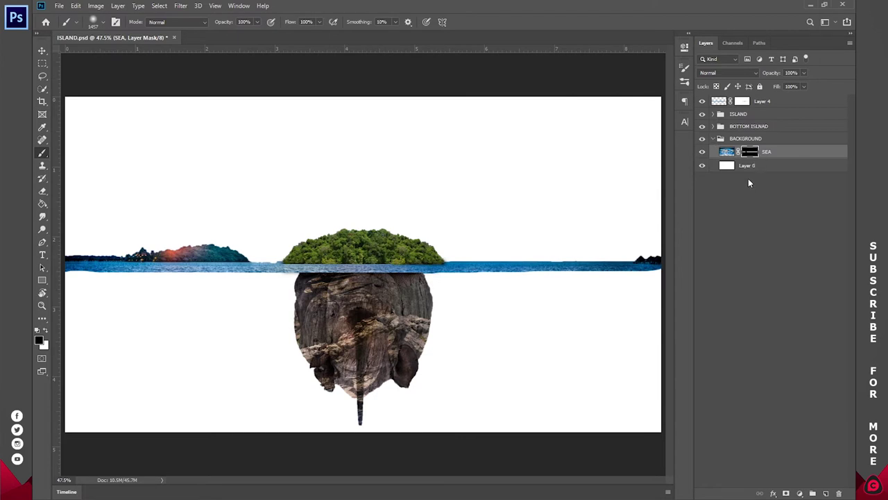
# Step: Switch to File Explorer, view the underwater image _96487972_sea, and return to Photoshop
pyautogui.hotkey('alt', 'Tab')
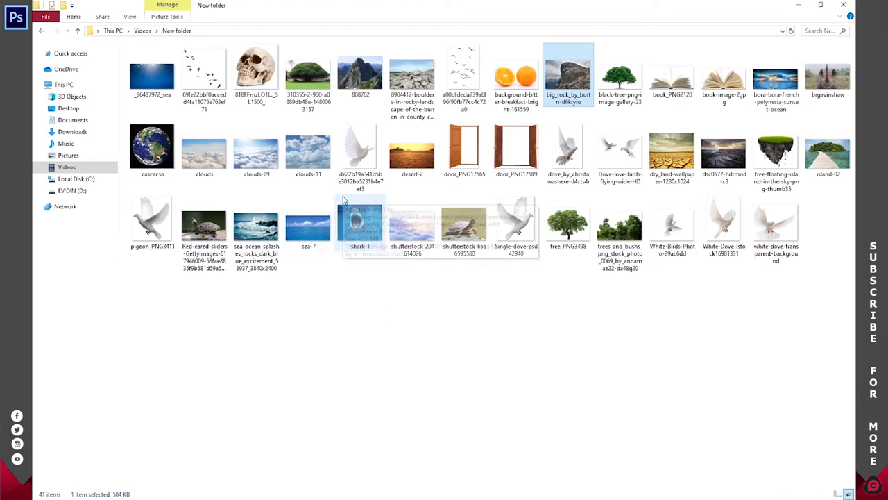
pyautogui.click(140, 72)
pyautogui.doubleClick(140, 72)
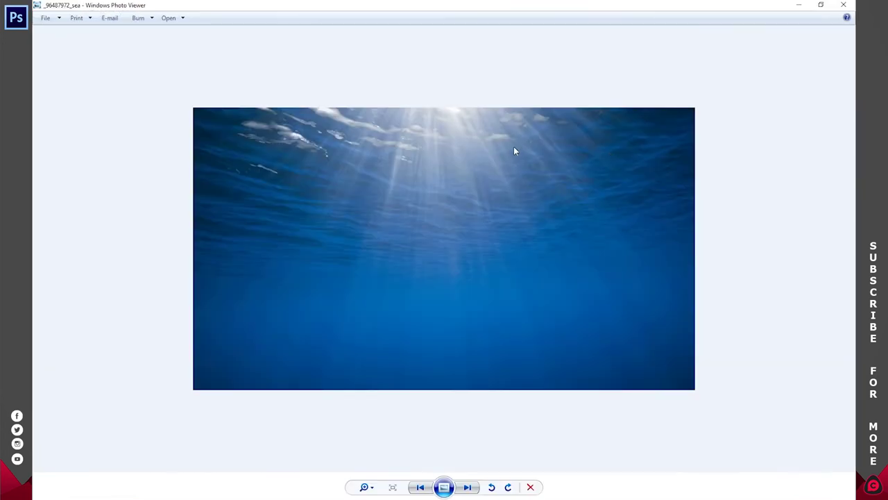
pyautogui.click(844, 4)
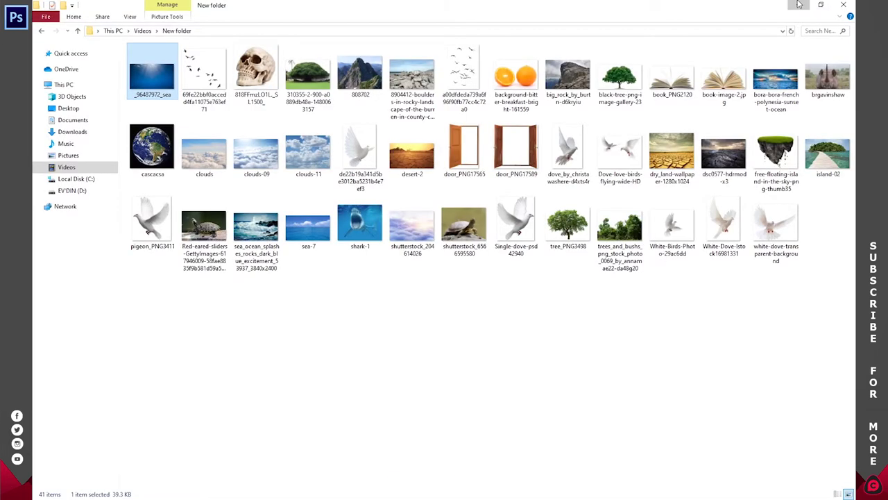
pyautogui.click(800, 4)
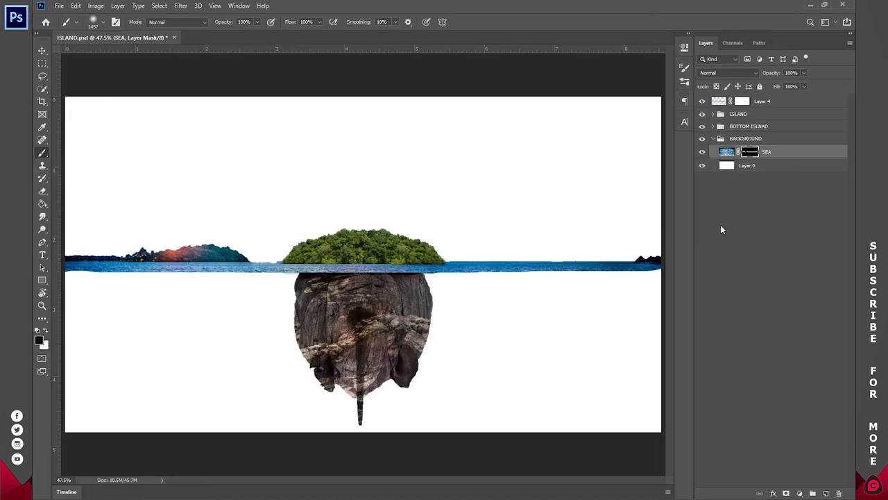
# Step: Add a gradient fill layer above Layer 0 in BACKGROUND using the Foreground to Background preset
pyautogui.click(749, 165)
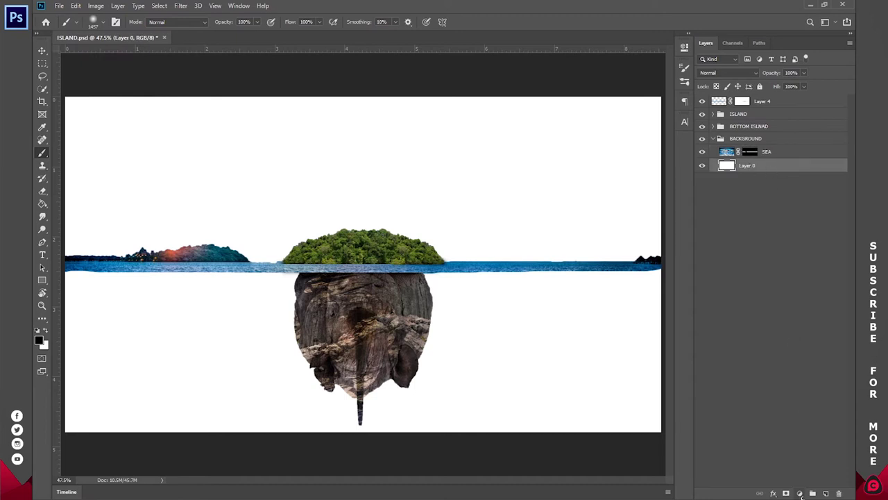
pyautogui.click(799, 493)
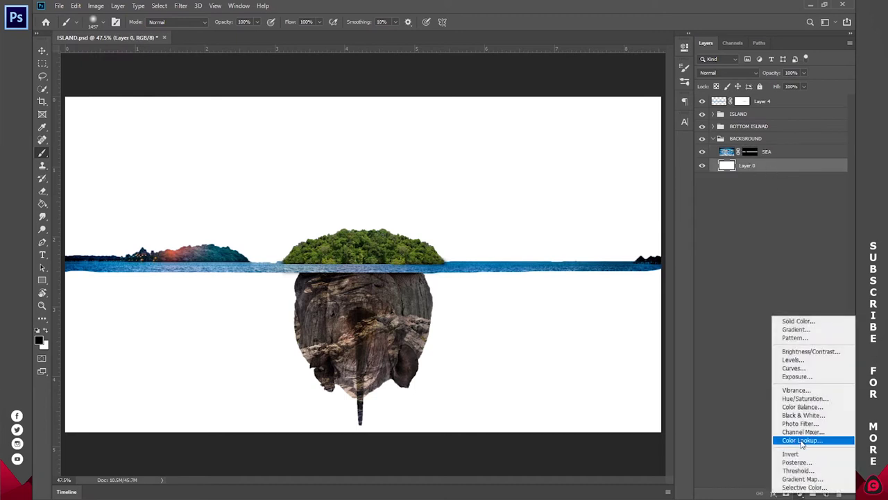
pyautogui.click(795, 329)
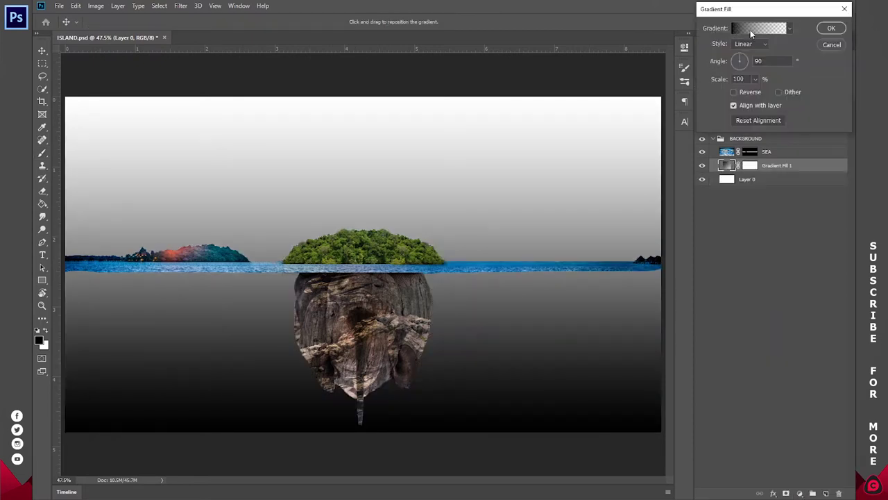
pyautogui.click(739, 33)
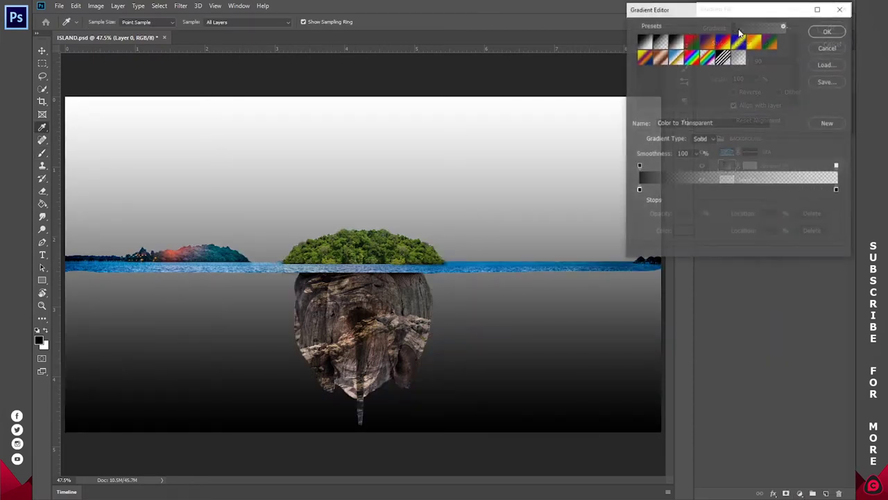
pyautogui.click(643, 41)
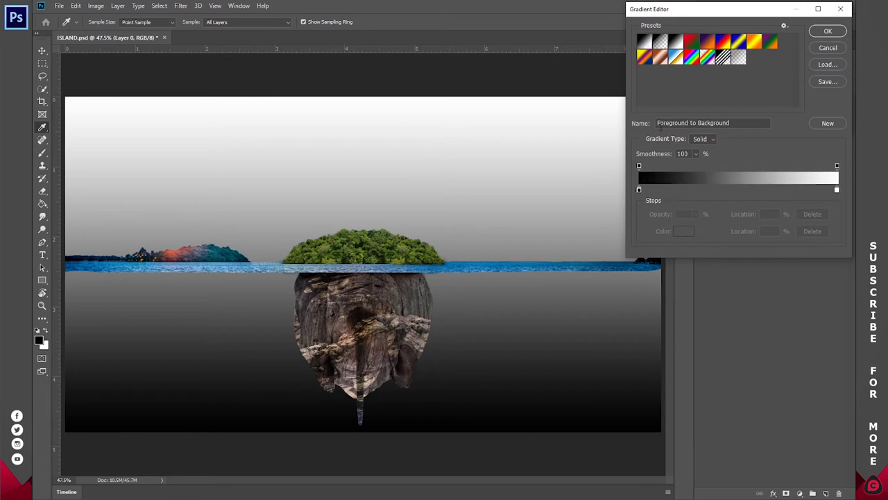
# Step: Set the gradient's starting color stop to #01619c, sampled from the sea strip
pyautogui.doubleClick(639, 190)
pyautogui.click(498, 268)
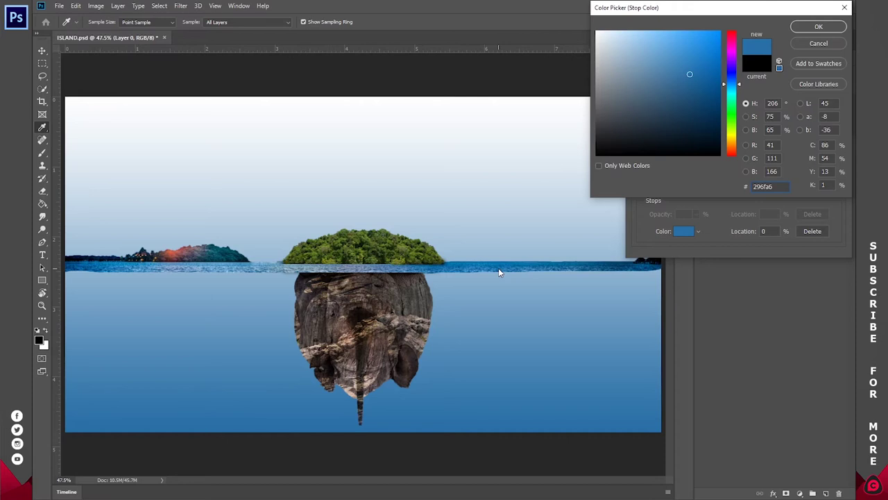
pyautogui.click(500, 264)
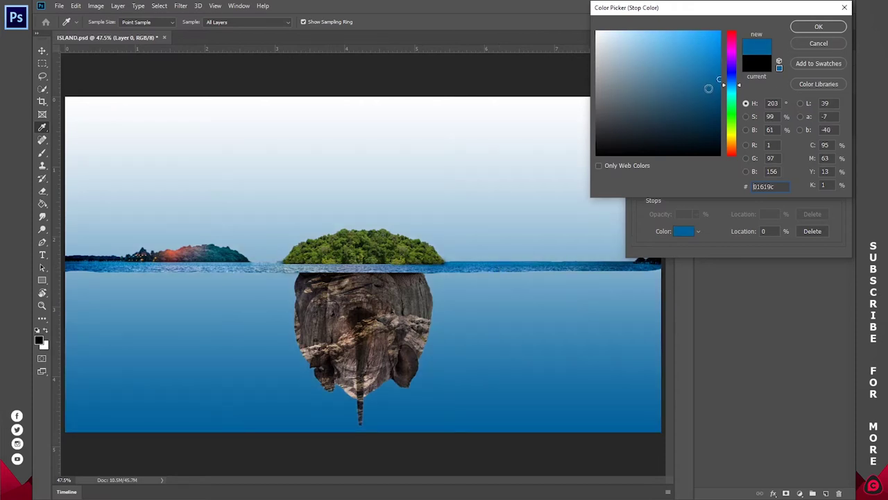
pyautogui.click(807, 29)
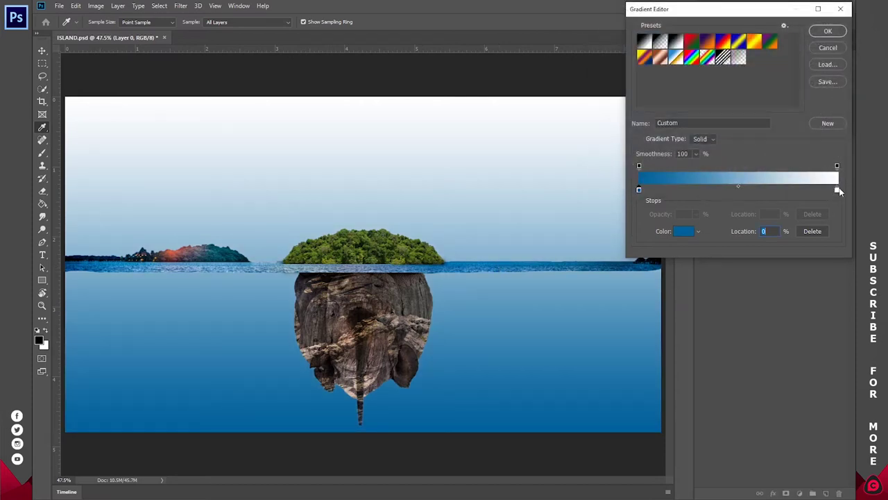
# Step: Set the gradient's end stop to a dark blue sampled from the sea strip, reverse the gradient, and apply the fill
pyautogui.doubleClick(837, 190)
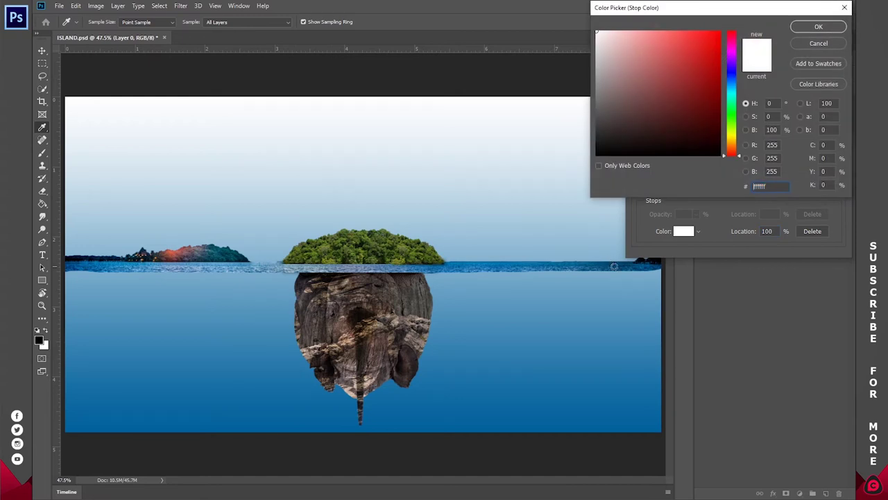
pyautogui.click(616, 266)
pyautogui.click(622, 265)
pyautogui.click(807, 29)
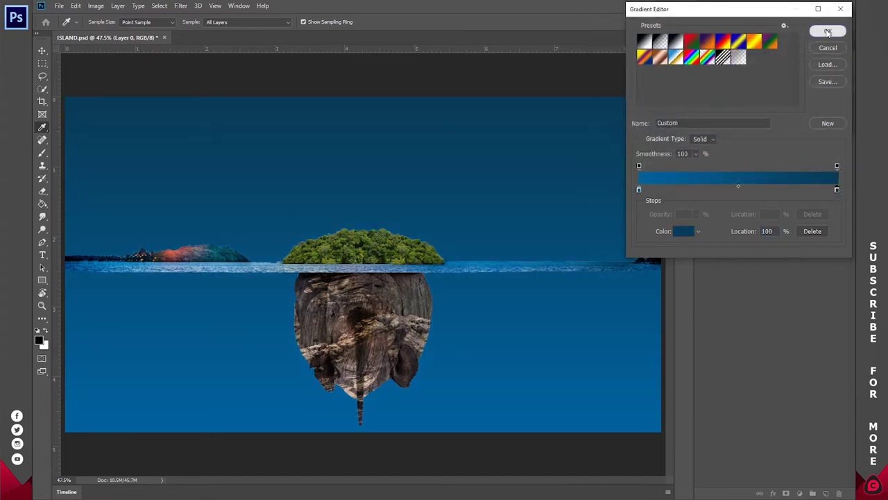
pyautogui.click(820, 31)
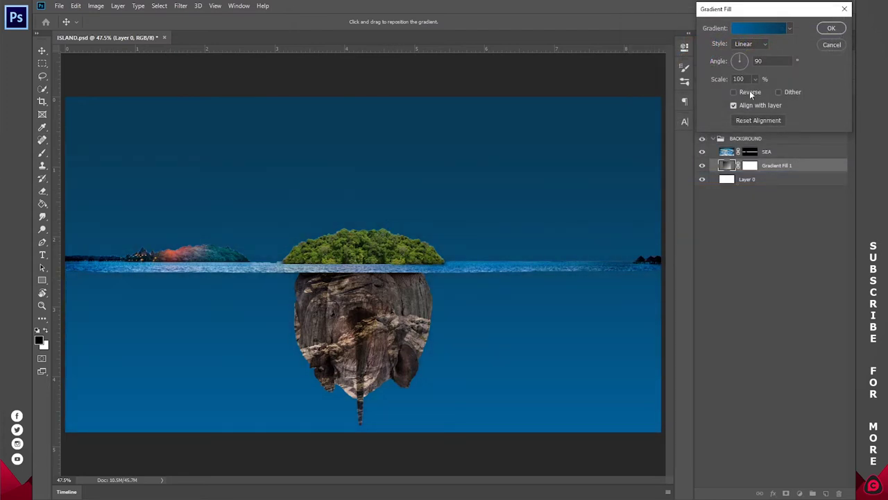
pyautogui.click(738, 96)
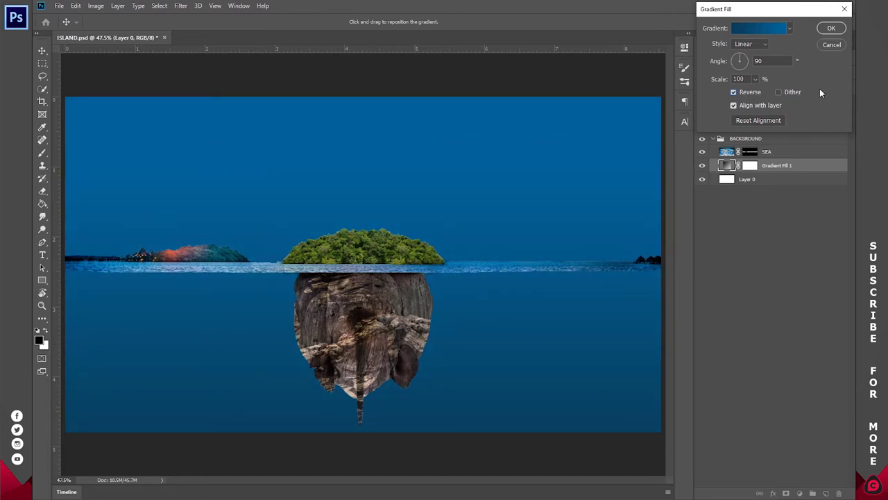
pyautogui.click(830, 28)
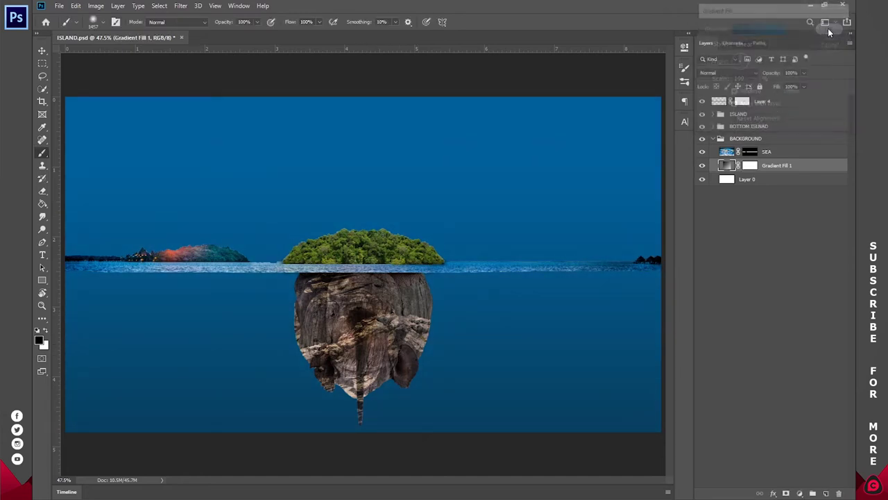
# Step: Rasterize the Gradient Fill 1 layer, squash it vertically so its top edge sits at the waterline, and save the document
pyautogui.rightClick(768, 169)
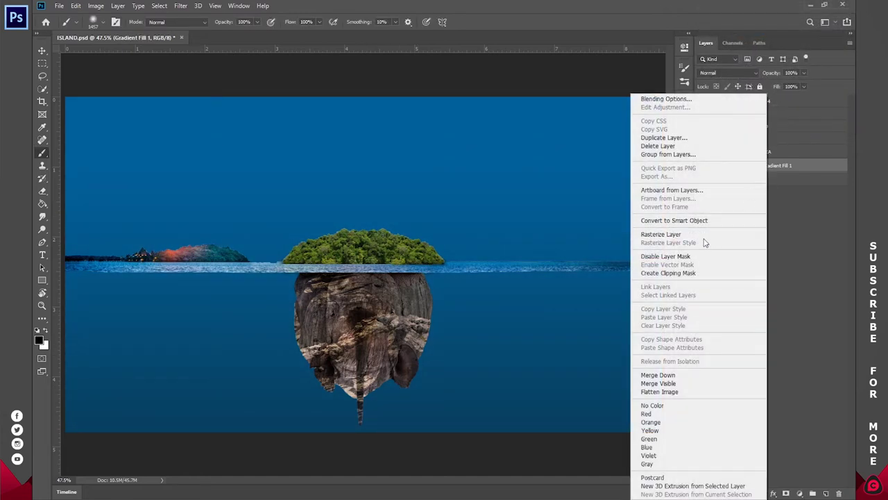
pyautogui.click(678, 234)
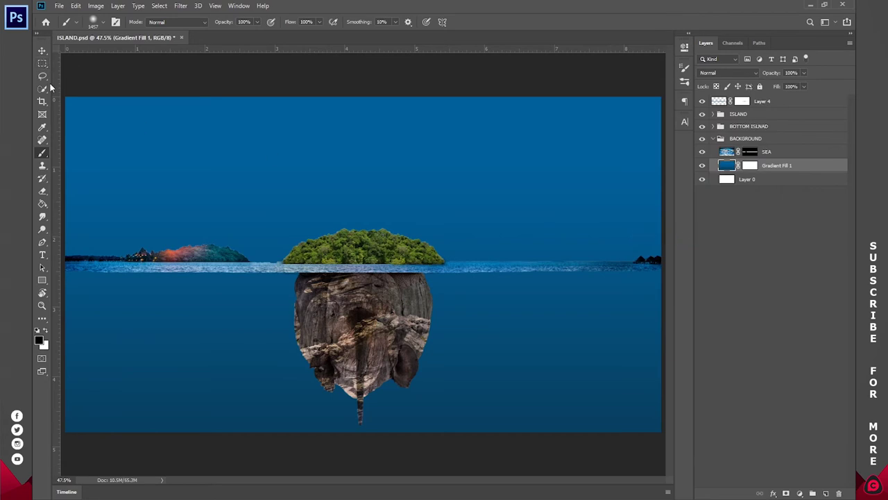
pyautogui.press('v')
pyautogui.moveTo(363, 94); pyautogui.dragTo(372, 192)
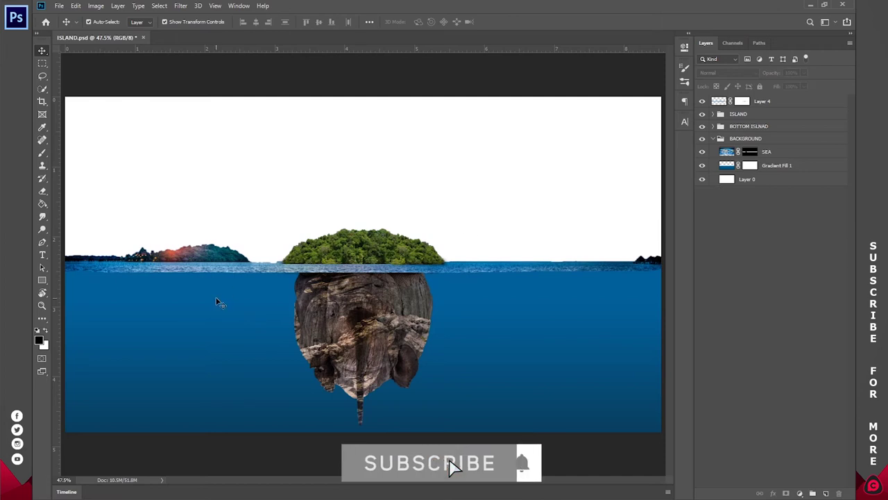
pyautogui.hotkey('ctrl', 's')
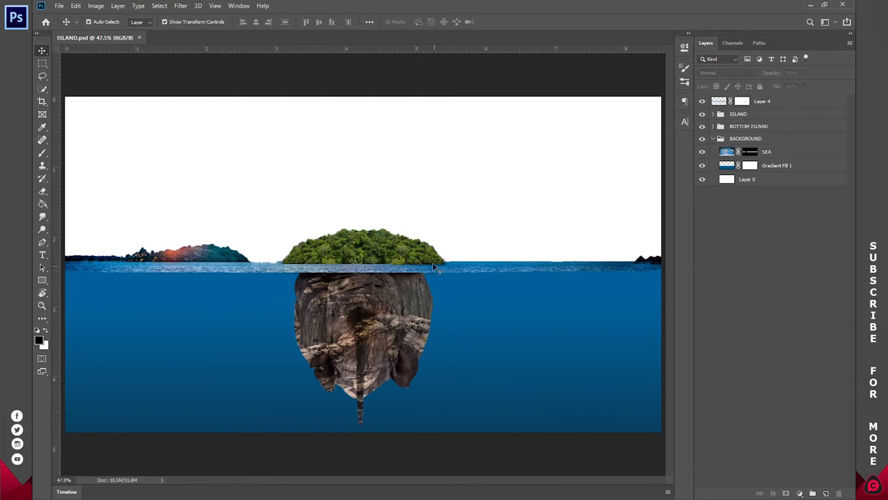
# Step: Place the _96487972_sea image above Gradient Fill 1 and scale it to fit centered between the waterline and the canvas bottom
pyautogui.click(778, 170)
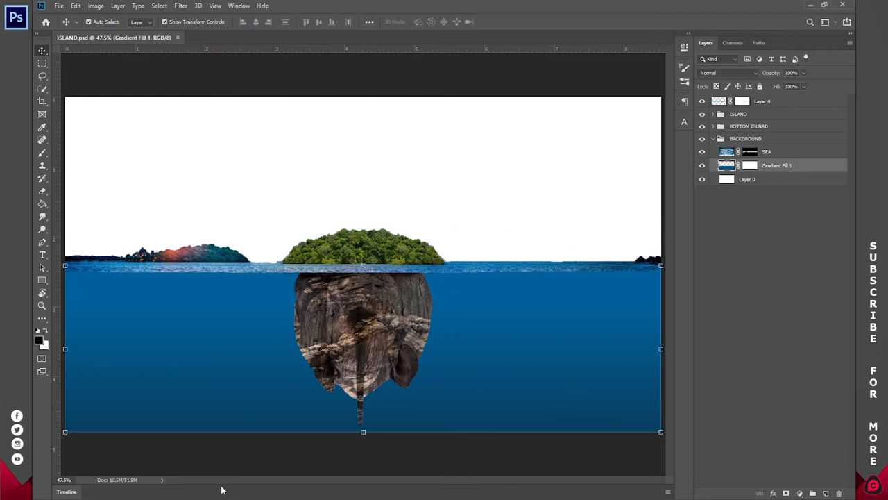
pyautogui.click(131, 498)
pyautogui.moveTo(152, 73); pyautogui.dragTo(443, 133)
pyautogui.moveTo(363, 96); pyautogui.dragTo(376, 266)
pyautogui.moveTo(390, 333)
pyautogui.mouseDown()
pyautogui.moveTo(240, 334)
pyautogui.moveTo(416, 333)
pyautogui.moveTo(390, 331)
pyautogui.mouseUp()
pyautogui.click(406, 22)
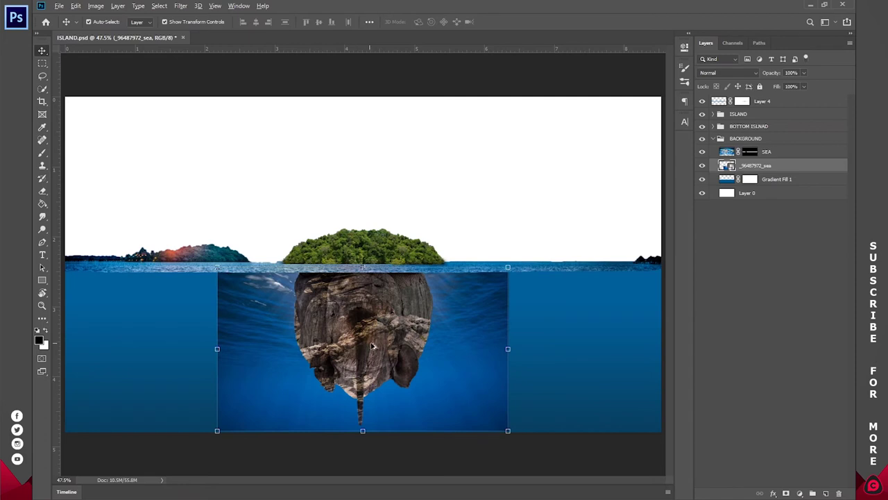
# Step: Duplicate the _96487972_sea layer and scale the copy to about 62.28%, aligned with the canvas's bottom-right corner
pyautogui.moveTo(419, 351); pyautogui.dragTo(545, 345)
pyautogui.hotkey('ctrl', 'z')
pyautogui.moveTo(437, 344); pyautogui.dragTo(588, 340)
pyautogui.hotkey('ctrl', 'j')
pyautogui.moveTo(369, 268); pyautogui.dragTo(188, 188)
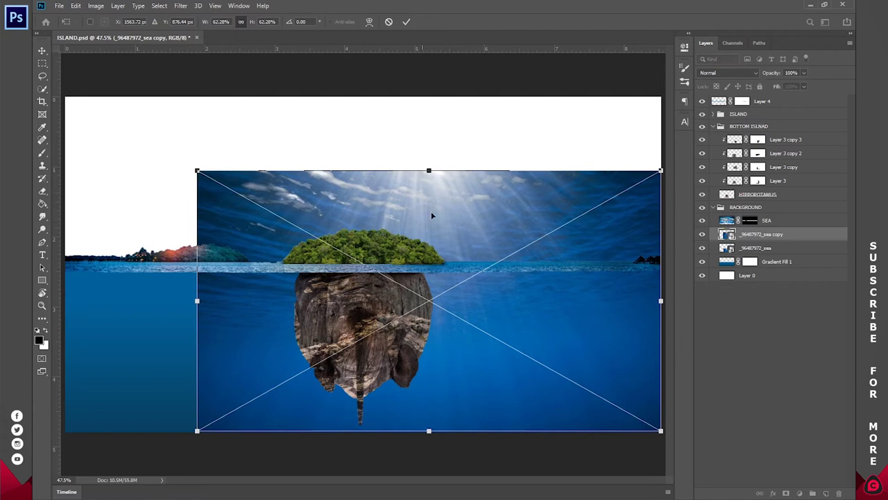
pyautogui.click(405, 22)
# Step: Move the _96487972_sea copy layer below _96487972_sea and rasterize both layers
pyautogui.keyDown('ctrl'); pyautogui.click(770, 248); pyautogui.keyUp('ctrl')
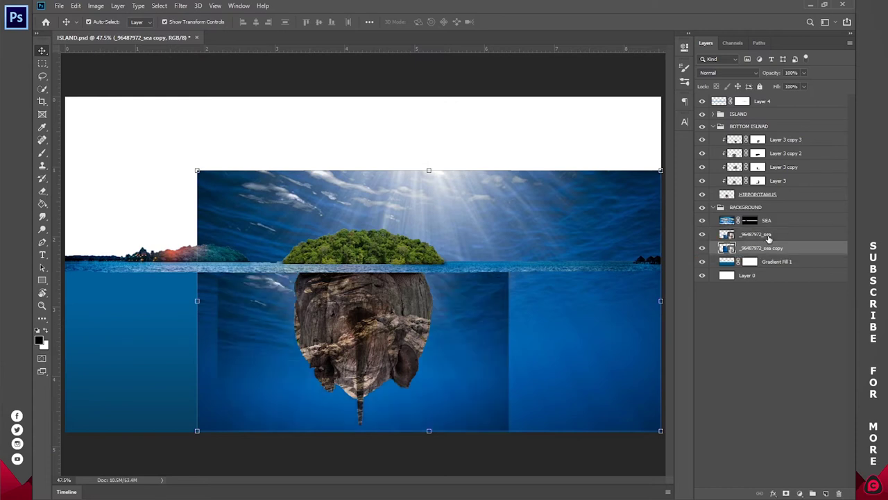
pyautogui.rightClick(770, 240)
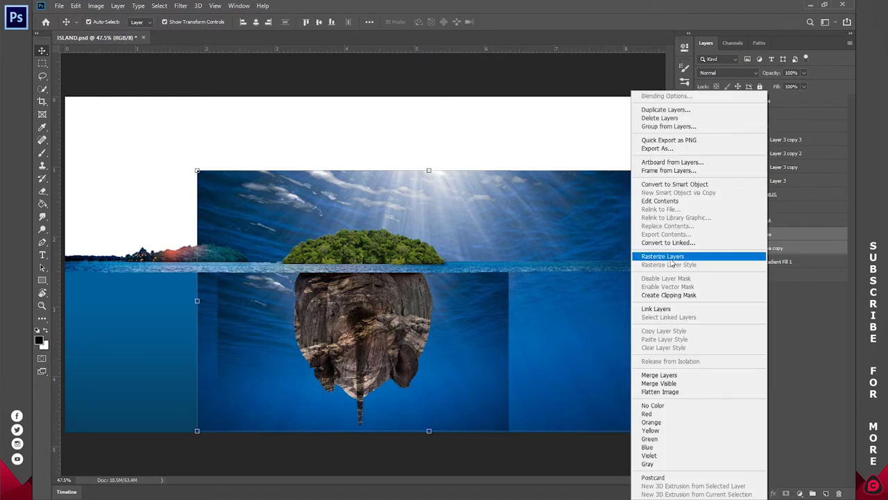
pyautogui.click(671, 258)
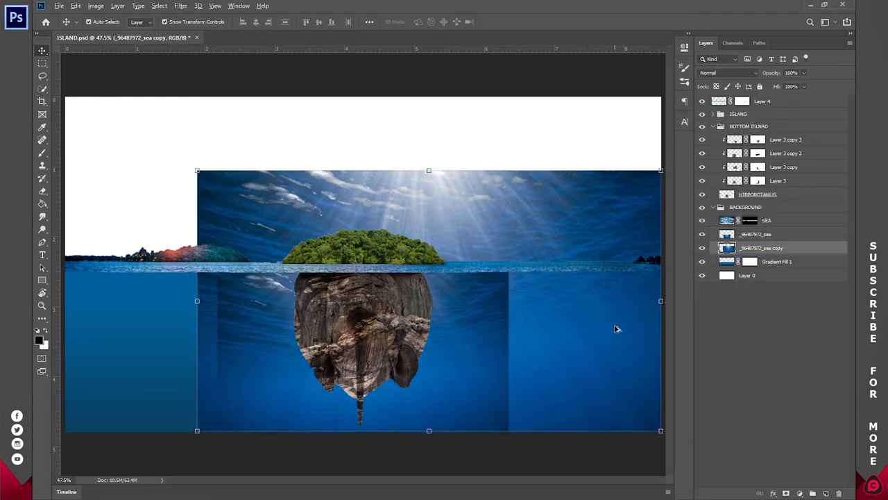
# Step: Duplicate the enlarged underwater copy and align the duplicate with the canvas's left edge
pyautogui.moveTo(615, 329); pyautogui.dragTo(474, 333)
pyautogui.moveTo(146, 320); pyautogui.dragTo(123, 317)
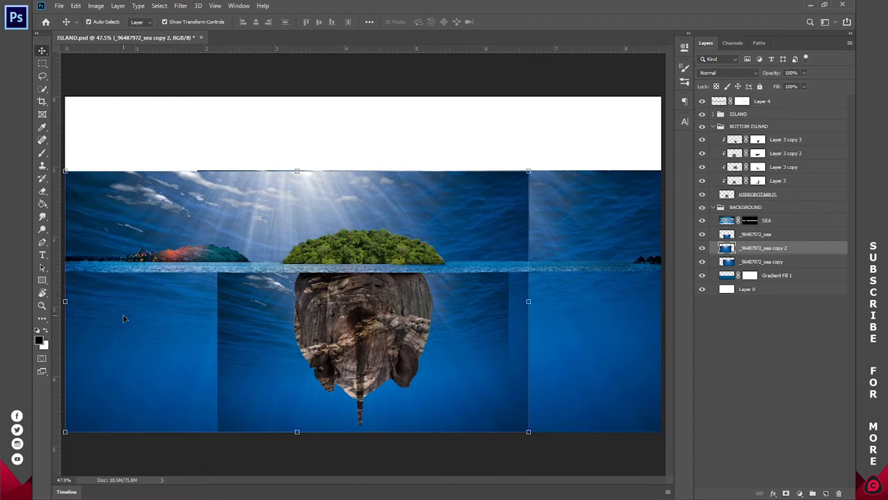
# Step: Mask _96487972_sea copy 2 with a 500 px soft round black brush, hiding its right edge and everything above the waterline
pyautogui.click(786, 493)
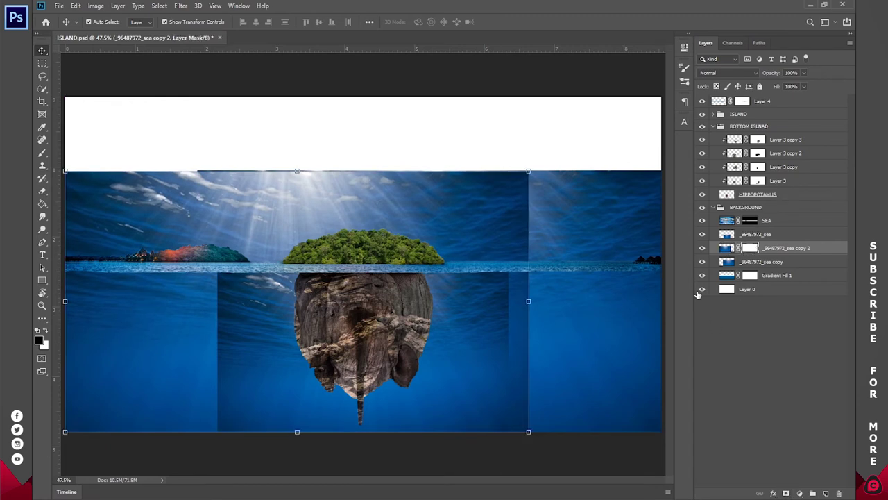
pyautogui.press('b')
pyautogui.rightClick(512, 234)
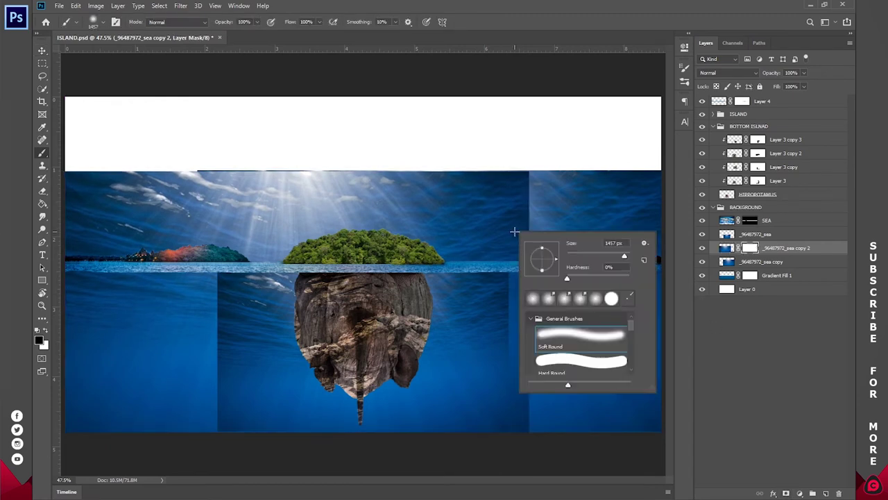
pyautogui.write('500')
pyautogui.press('Return')
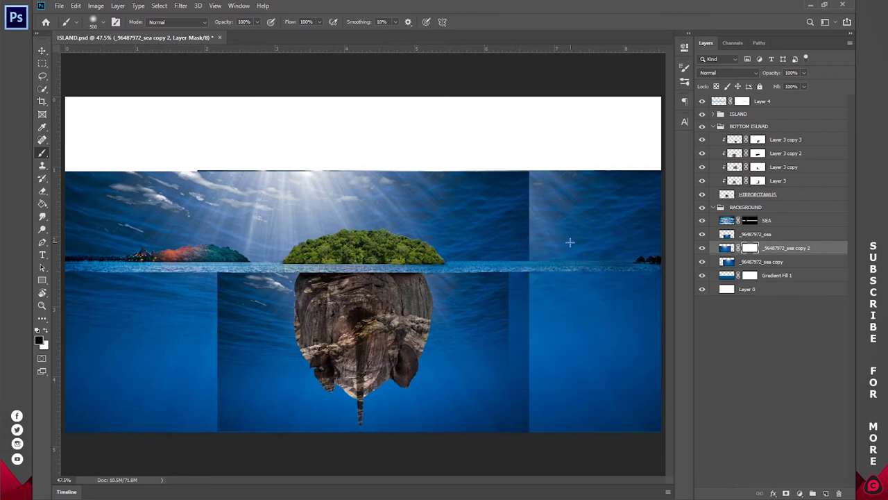
pyautogui.moveTo(530, 149); pyautogui.dragTo(595, 434)
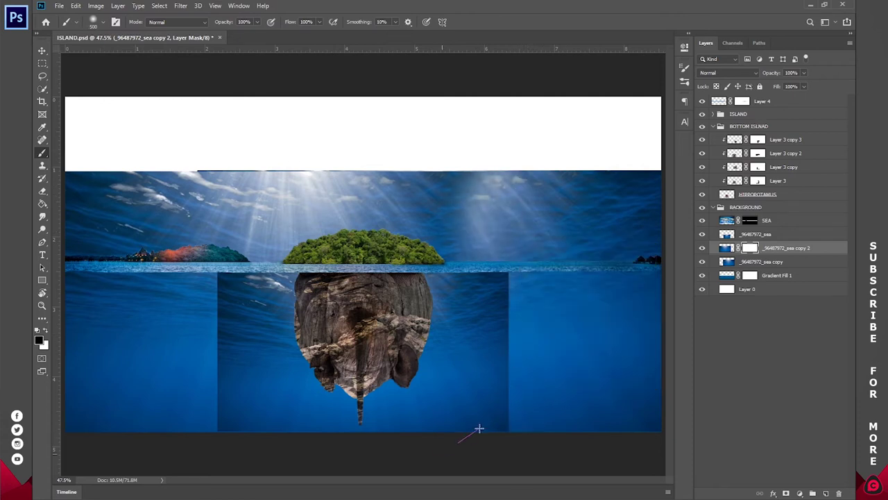
pyautogui.moveTo(490, 188)
pyautogui.mouseDown()
pyautogui.moveTo(463, 213)
pyautogui.moveTo(104, 194)
pyautogui.moveTo(111, 222)
pyautogui.moveTo(139, 236)
pyautogui.mouseUp()
# Step: Add a layer mask to _96487972_sea copy and paint out its area above the waterline
pyautogui.click(759, 261)
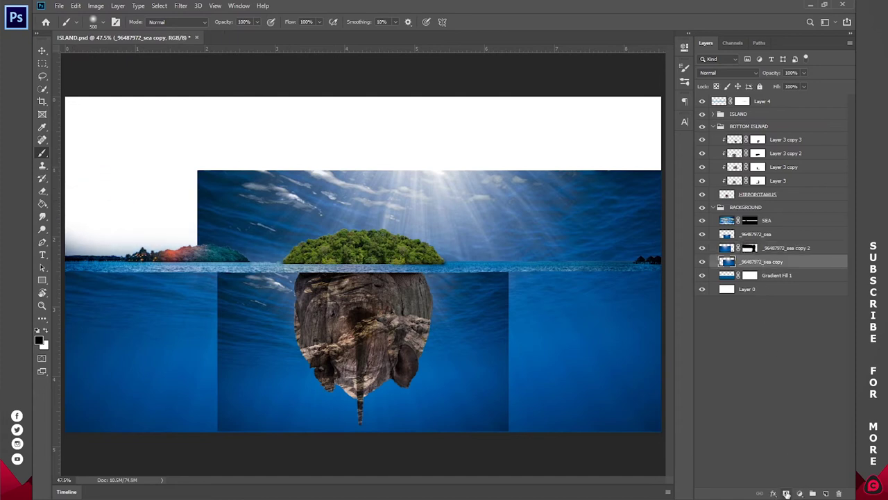
pyautogui.click(786, 493)
pyautogui.moveTo(252, 158)
pyautogui.mouseDown()
pyautogui.moveTo(352, 186)
pyautogui.moveTo(558, 178)
pyautogui.moveTo(635, 201)
pyautogui.moveTo(181, 213)
pyautogui.moveTo(266, 235)
pyautogui.moveTo(227, 233)
pyautogui.moveTo(624, 240)
pyautogui.mouseUp()
# Step: Add a layer mask to _96487972_sea and paint its side edges away to blend into the surrounding water
pyautogui.click(763, 234)
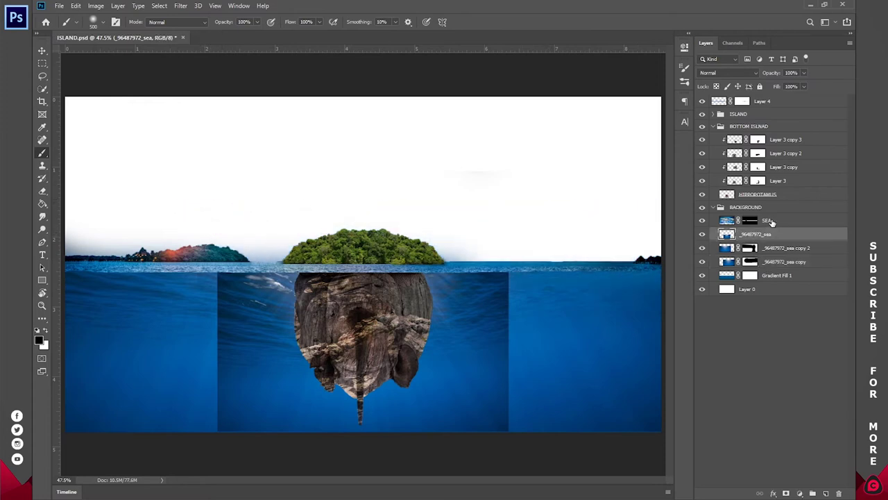
pyautogui.click(787, 494)
pyautogui.moveTo(505, 274)
pyautogui.mouseDown()
pyautogui.moveTo(464, 246)
pyautogui.moveTo(537, 385)
pyautogui.moveTo(525, 410)
pyautogui.moveTo(506, 420)
pyautogui.moveTo(228, 429)
pyautogui.moveTo(198, 232)
pyautogui.moveTo(224, 289)
pyautogui.mouseUp()
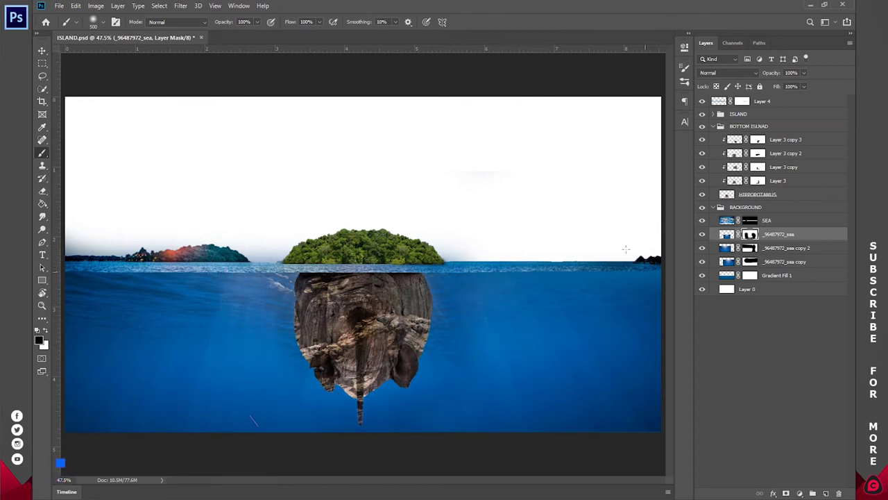
# Step: Clean up the leftover haze above the horizon on both underwater copies' masks with a 100 px soft brush
pyautogui.click(749, 248)
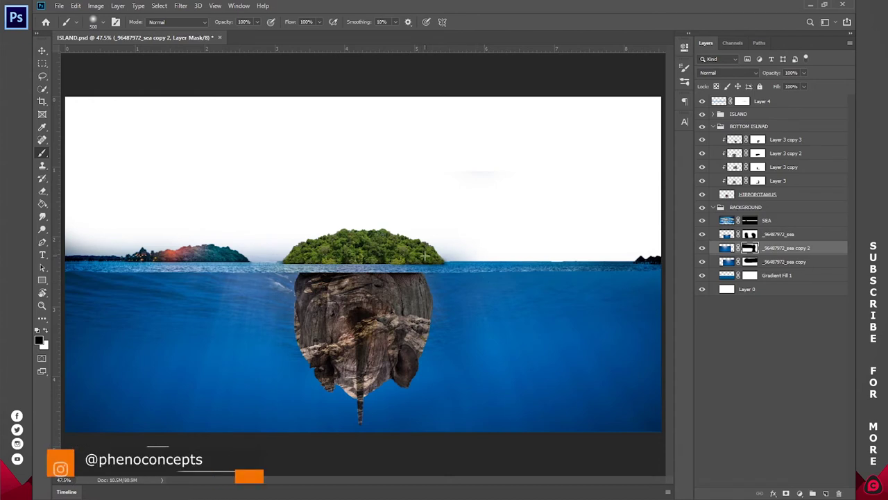
pyautogui.rightClick(193, 256)
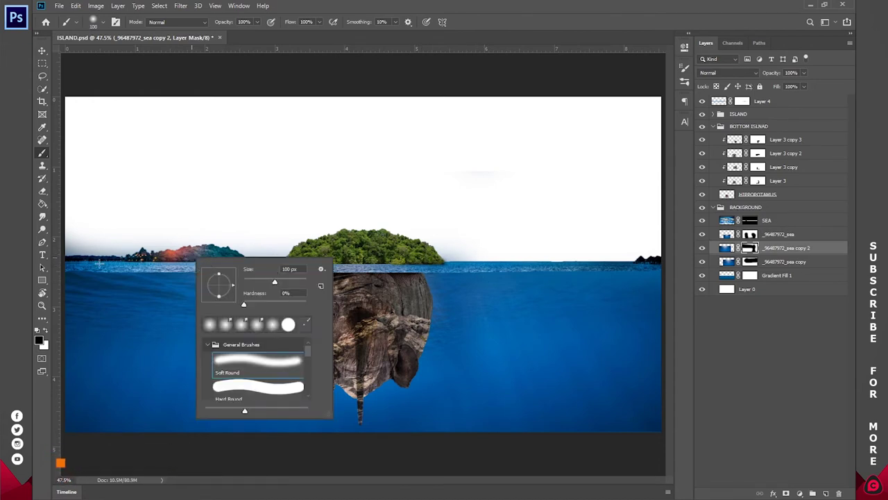
pyautogui.press('[')
pyautogui.press('[')
pyautogui.moveTo(98, 257); pyautogui.dragTo(64, 250)
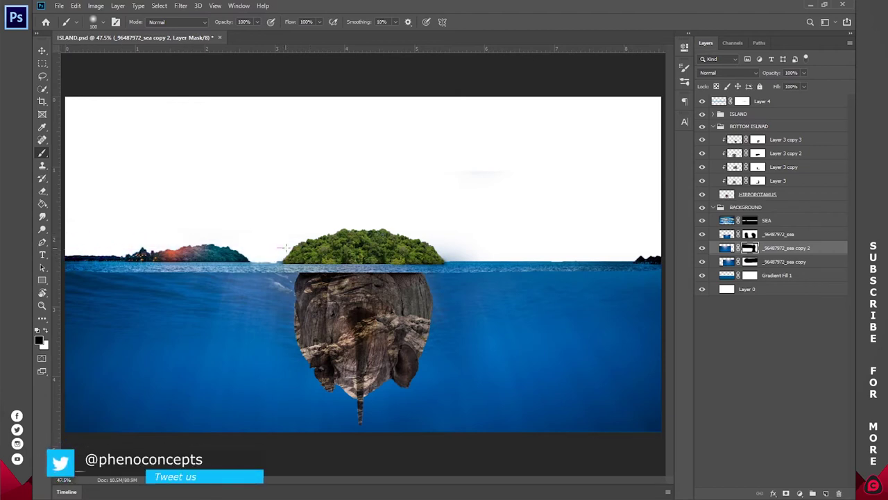
pyautogui.hotkey('alt', '[')
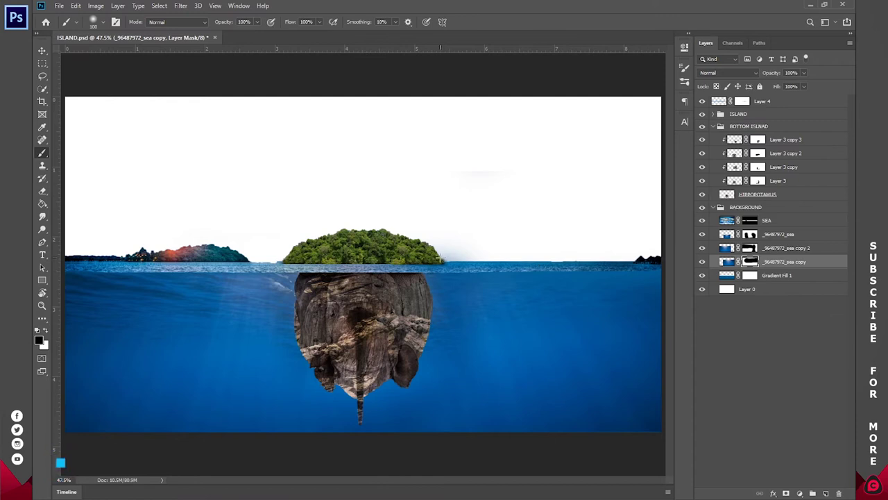
pyautogui.hotkey('alt', ']')
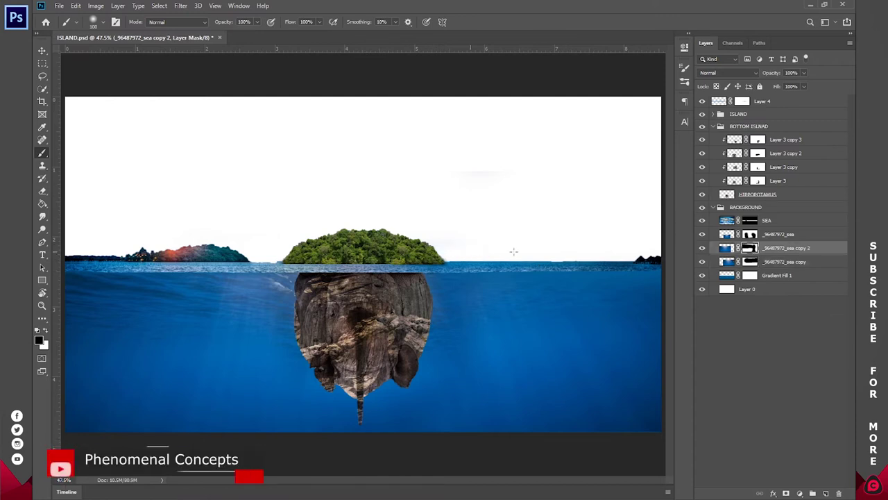
pyautogui.click(749, 262)
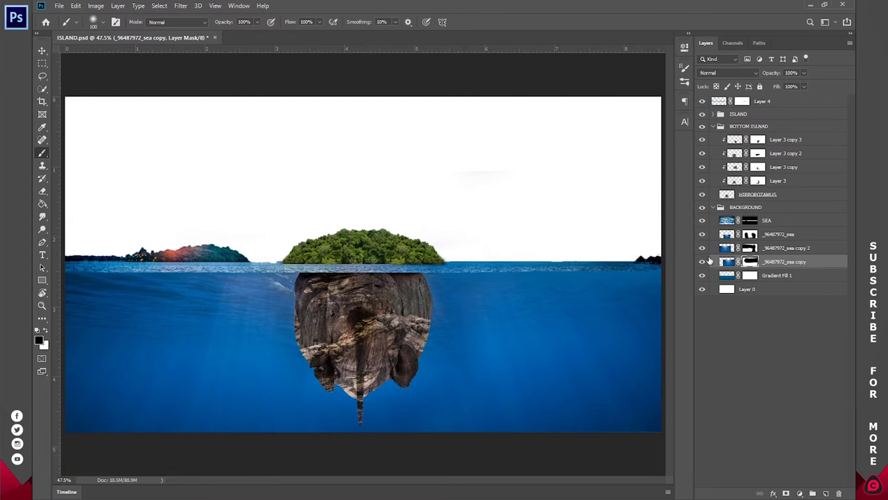
# Step: Toggle the background layers' visibility to check the blend, save the document, and collapse the BACKGROUND group
pyautogui.moveTo(703, 249)
pyautogui.mouseDown()
pyautogui.moveTo(702, 264)
pyautogui.moveTo(703, 248)
pyautogui.mouseUp()
pyautogui.click(703, 276)
pyautogui.click(702, 274)
pyautogui.hotkey('ctrl', 's')
pyautogui.click(747, 331)
pyautogui.click(713, 207)
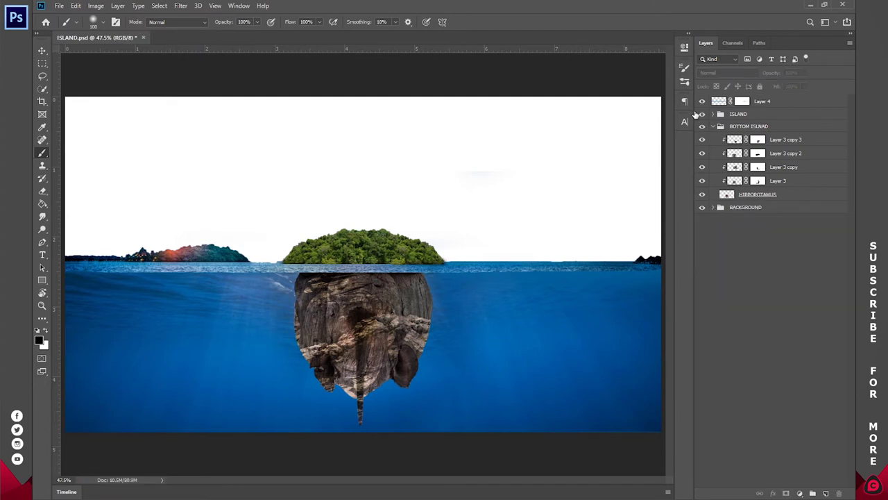
# Step: Add a Curves adjustment above HIPPOPOTAMUS, masked to that layer's outline, and shape a gentle S-curve that darkens shadows and lifts highlights
pyautogui.click(743, 196)
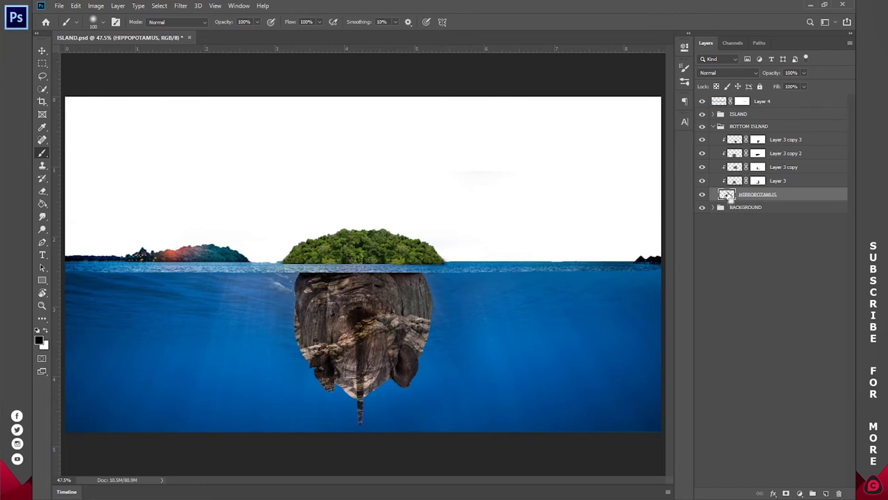
pyautogui.keyDown('ctrl'); pyautogui.click(727, 196); pyautogui.keyUp('ctrl')
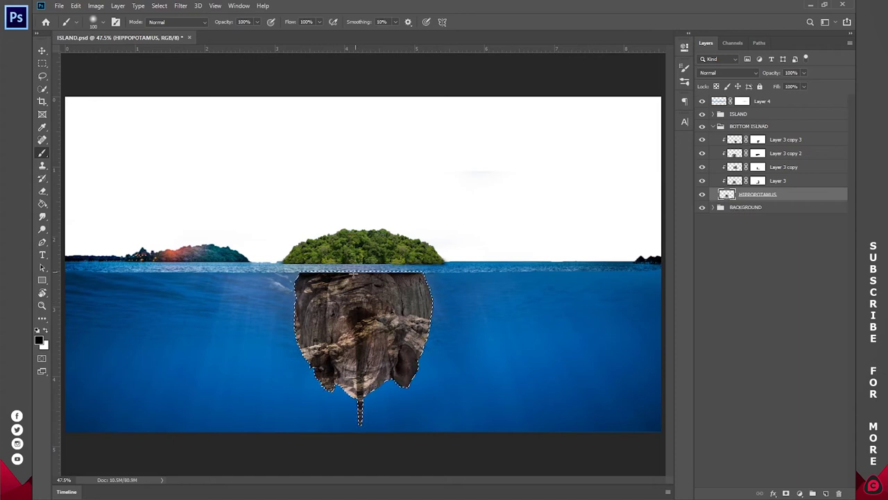
pyautogui.click(799, 493)
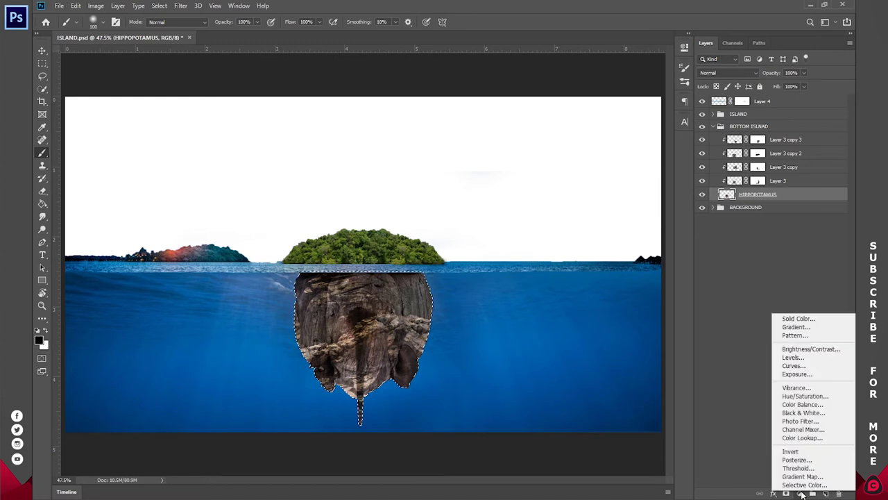
pyautogui.click(799, 367)
pyautogui.moveTo(608, 149); pyautogui.dragTo(608, 154)
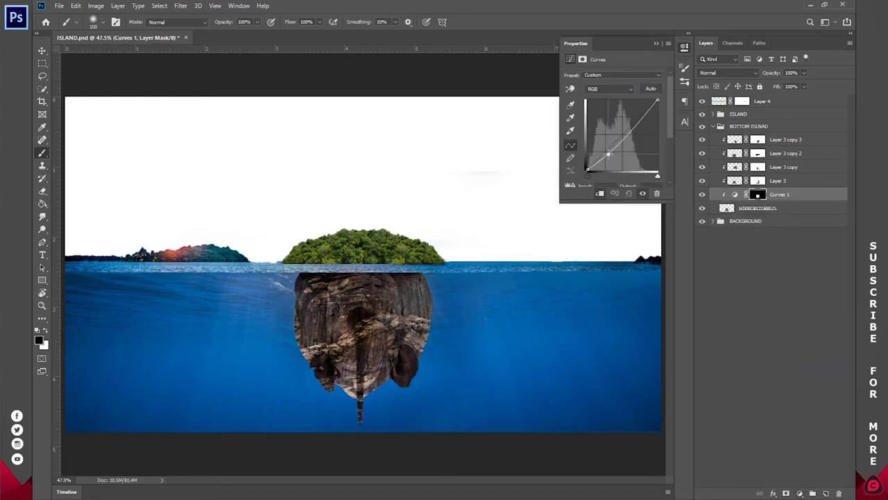
pyautogui.moveTo(639, 124); pyautogui.dragTo(636, 119)
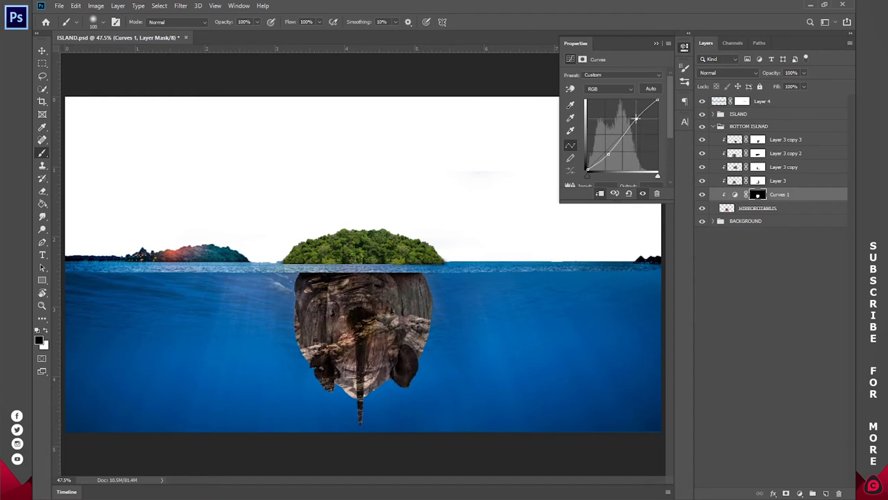
pyautogui.click(685, 47)
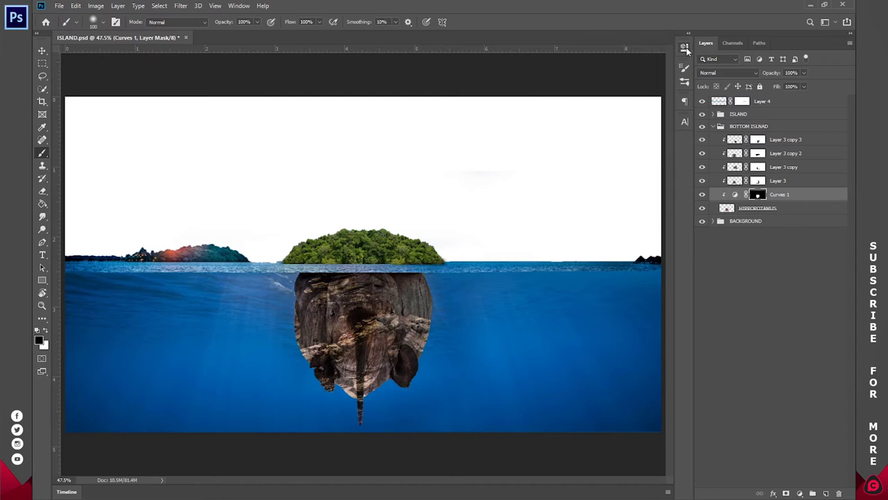
pyautogui.click(763, 209)
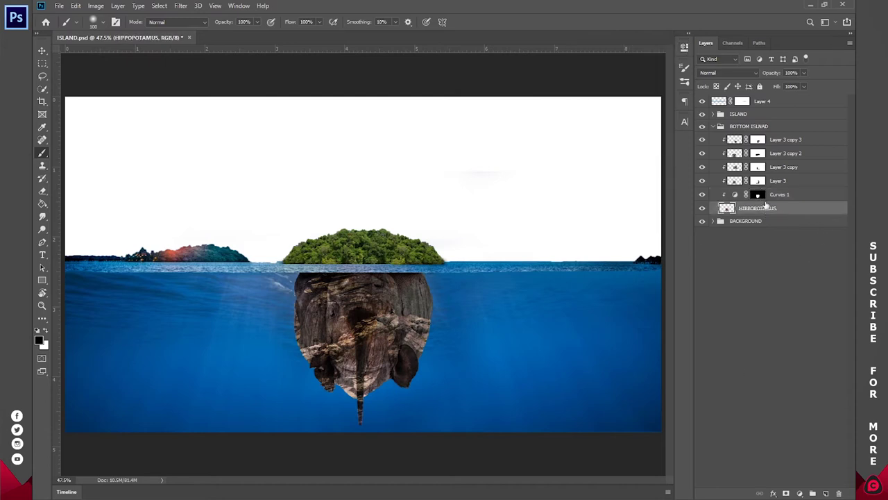
# Step: Set the HIPPOPOTAMUS layer's opacity to 100% and collapse the BOTTOM ISLNAD group
pyautogui.moveTo(774, 76)
pyautogui.mouseDown()
pyautogui.moveTo(765, 76)
pyautogui.moveTo(774, 76)
pyautogui.mouseUp()
pyautogui.write('100')
pyautogui.press('Return')
pyautogui.click(714, 126)
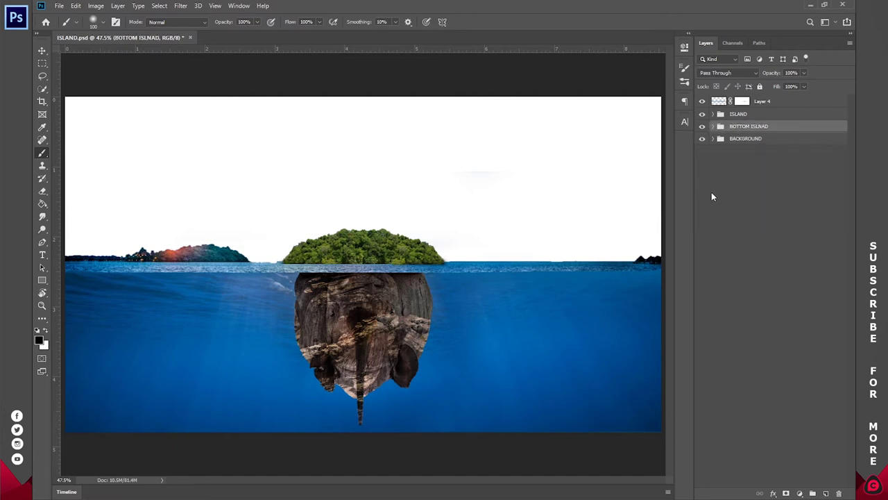
# Step: Group the layers from Gradient Fill 1 up to SEA inside the BACKGROUND group and name the new group SEA
pyautogui.click(725, 138)
pyautogui.click(714, 139)
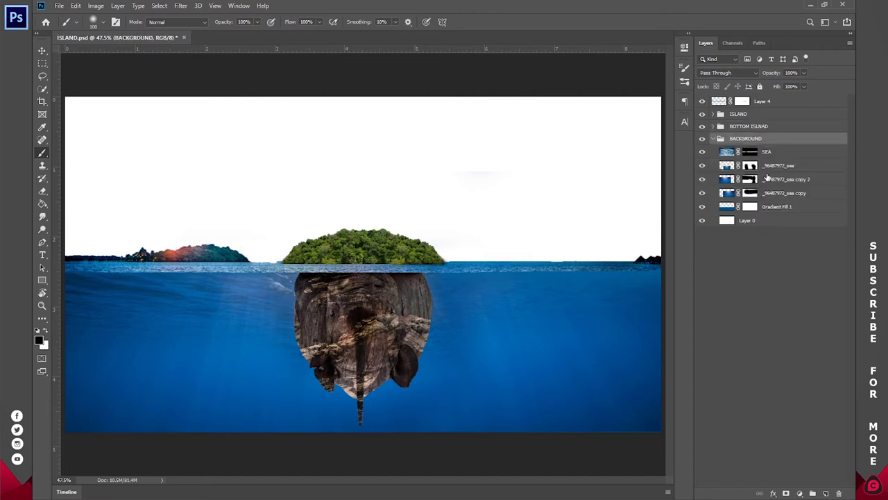
pyautogui.click(772, 208)
pyautogui.keyDown('shift'); pyautogui.click(770, 152); pyautogui.keyUp('shift')
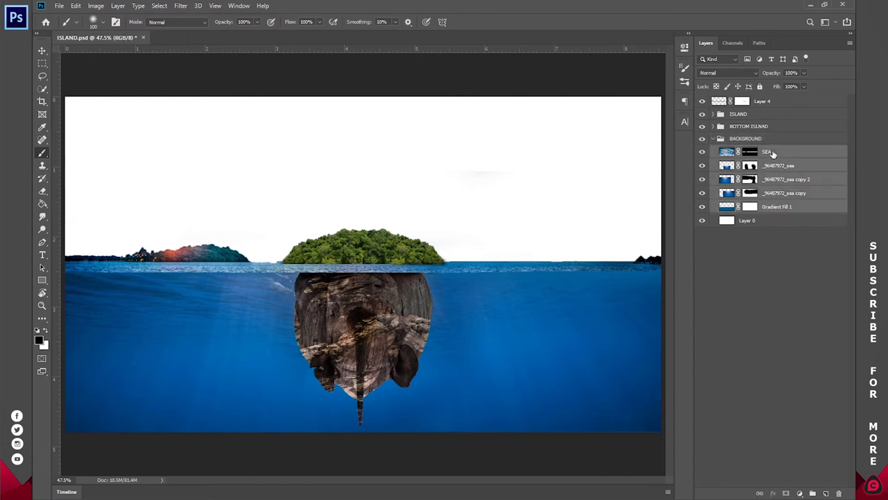
pyautogui.hotkey('ctrl', 'g')
pyautogui.doubleClick(747, 151)
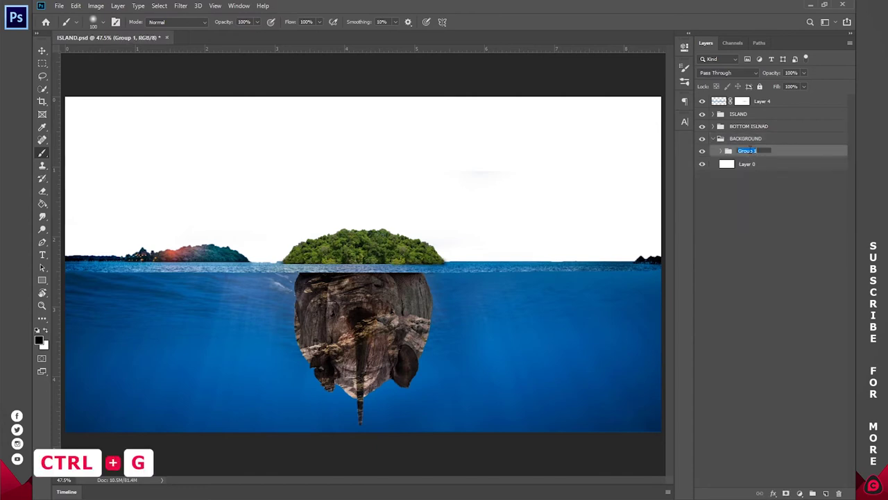
pyautogui.press('Return')
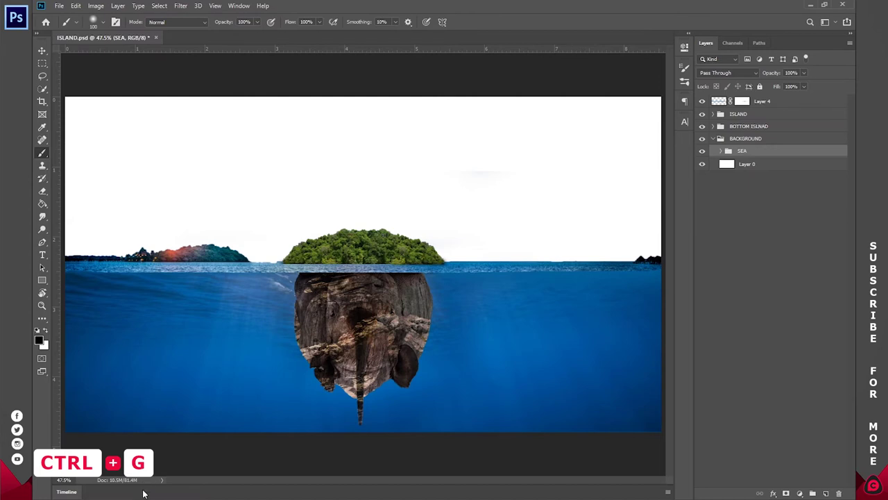
# Step: Place the clouds-11 image above the SEA group, scale it to about 6.62% from the canvas top to the waterline, and rasterize it
pyautogui.moveTo(145, 496)
pyautogui.click(116, 462)
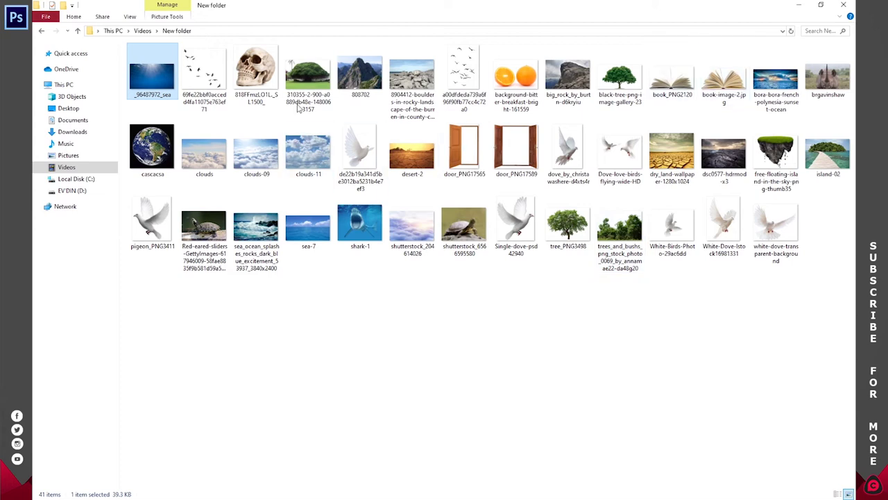
pyautogui.moveTo(306, 147); pyautogui.dragTo(387, 208)
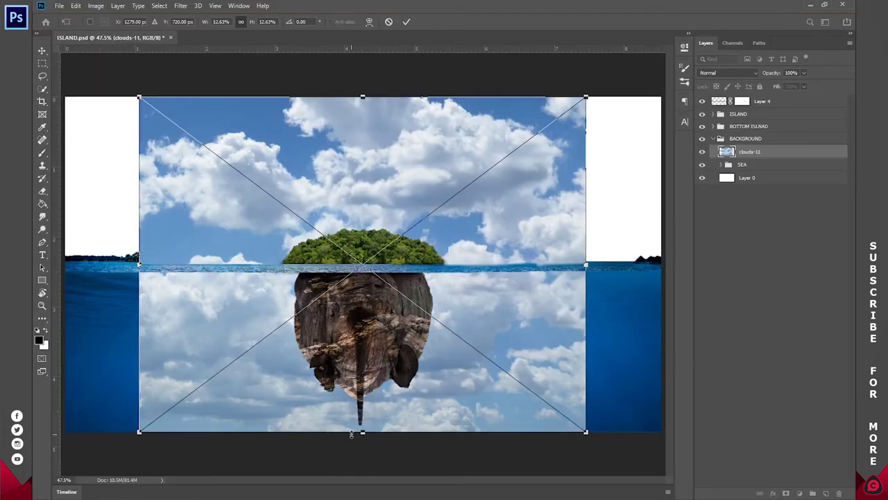
pyautogui.moveTo(360, 432); pyautogui.dragTo(363, 274)
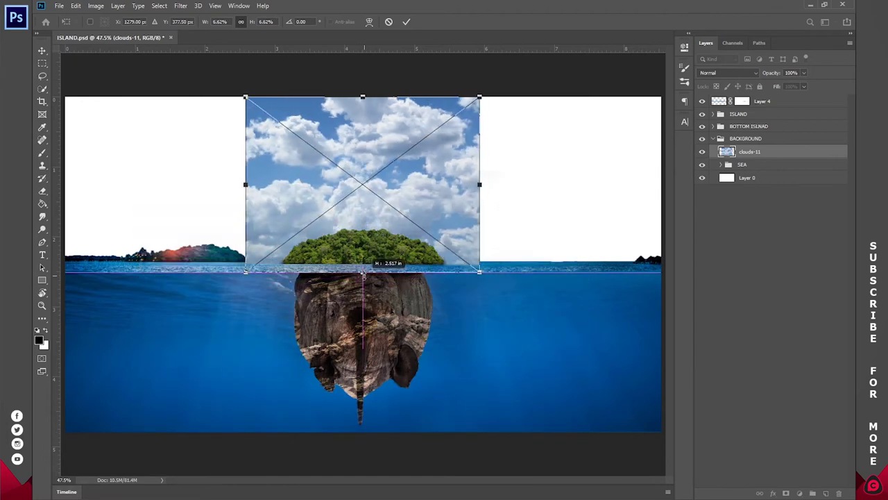
pyautogui.press('Return')
pyautogui.rightClick(749, 153)
pyautogui.click(644, 255)
# Step: Put the clouds-11 layer in a group named CLOUDS and move that group below the SEA group
pyautogui.hotkey('ctrl', 'g')
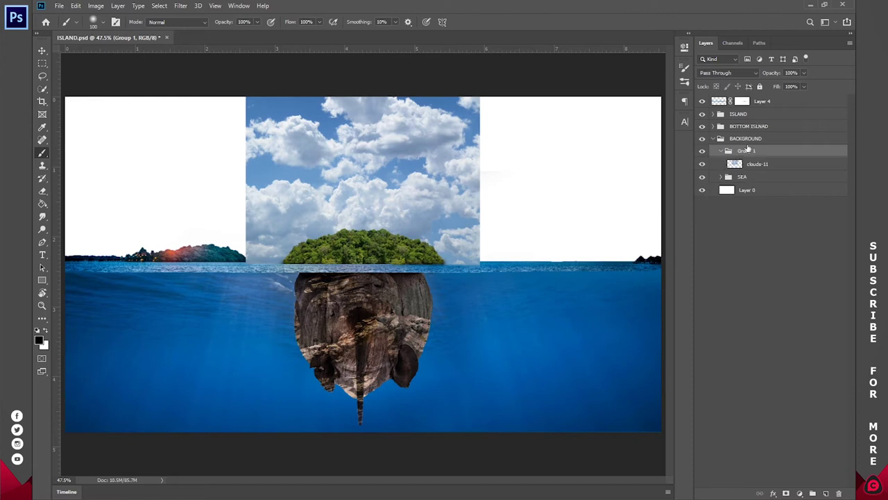
pyautogui.doubleClick(754, 151)
pyautogui.write('Cl')
pyautogui.press('Return')
pyautogui.moveTo(784, 154); pyautogui.dragTo(773, 182)
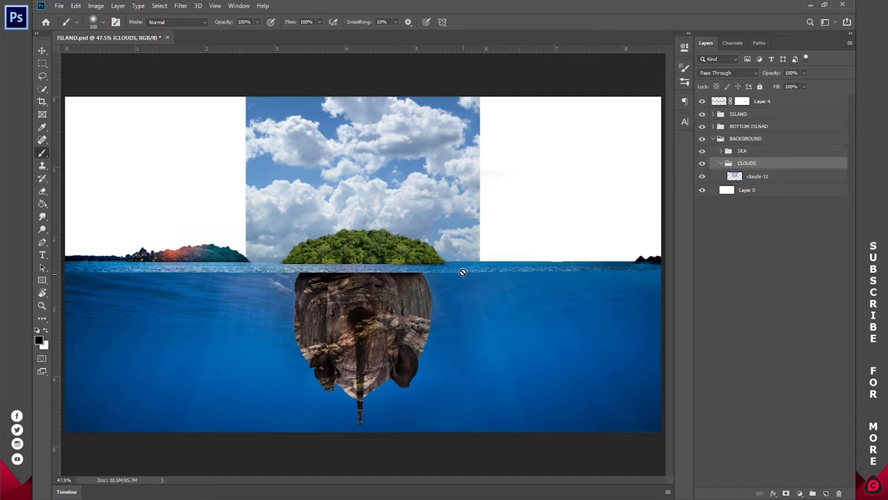
pyautogui.click(773, 178)
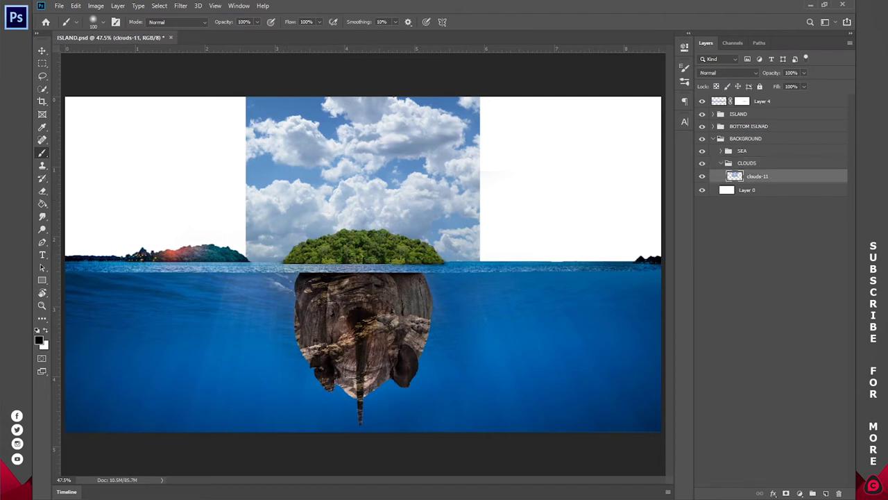
pyautogui.moveTo(132, 497)
pyautogui.click(132, 464)
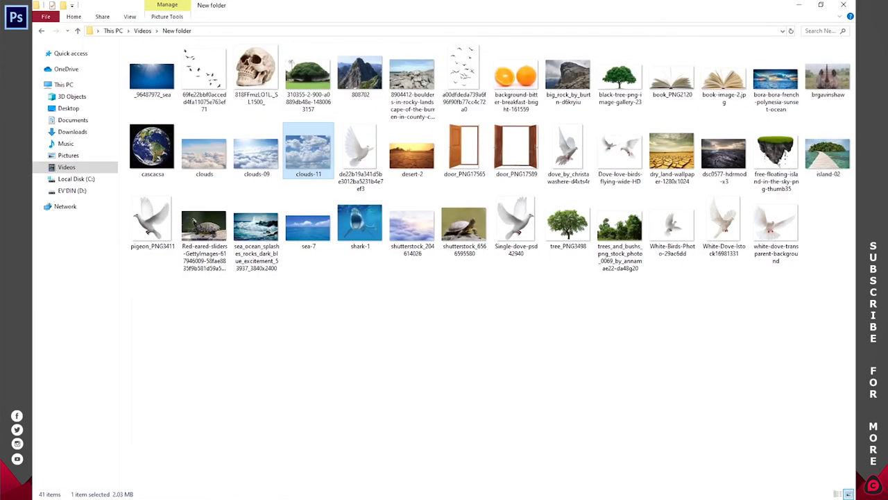
pyautogui.hotkey('alt', 'Tab')
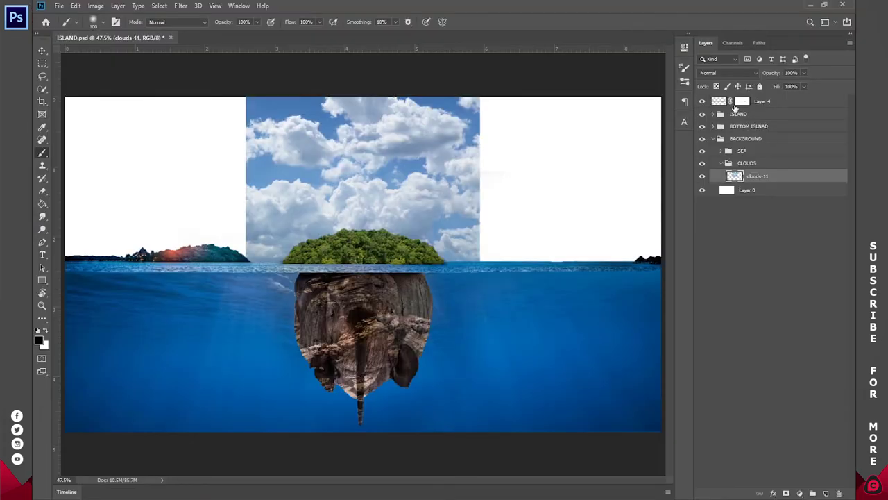
# Step: Duplicate the clouds-11 layer against the canvas's right edge and enlarge the copy to about 132.10%
pyautogui.press('v')
pyautogui.moveTo(383, 201); pyautogui.dragTo(567, 194)
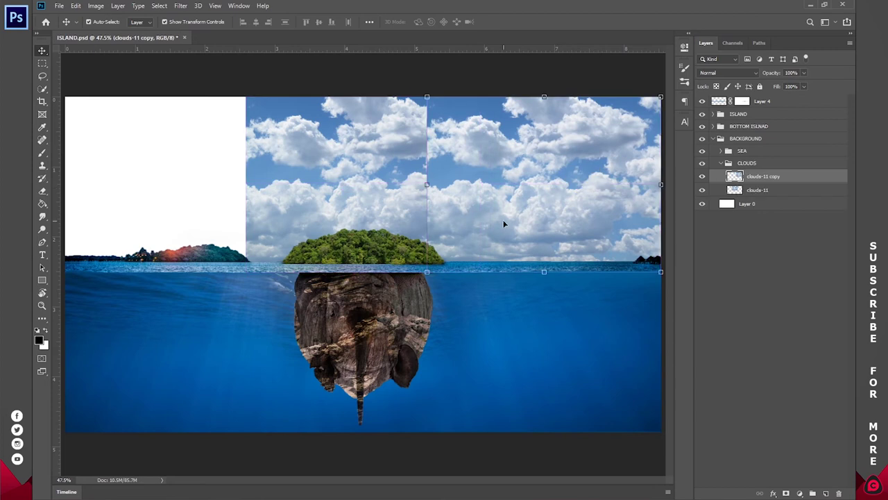
pyautogui.moveTo(430, 100); pyautogui.dragTo(354, 44)
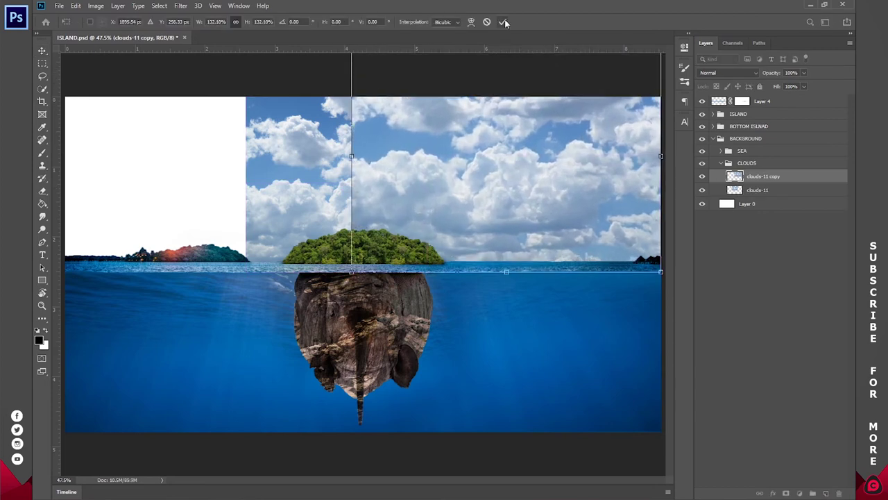
# Step: Duplicate the enlarged clouds copy and align the duplicate with the canvas's upper-left corner
pyautogui.moveTo(611, 202); pyautogui.dragTo(304, 196)
pyautogui.hotkey('ctrl', 'j')
pyautogui.hotkey('ctrl', 't')
pyautogui.moveTo(231, 114); pyautogui.dragTo(233, 172)
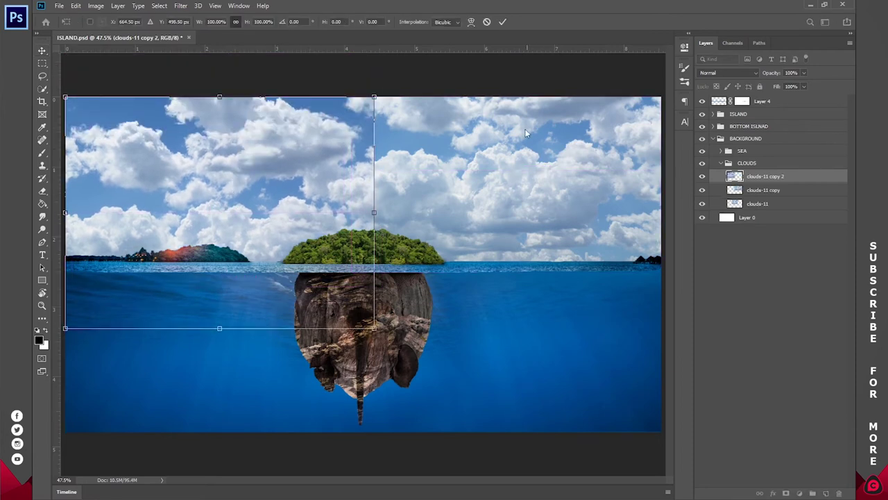
# Step: Shrink the left clouds copy slightly, flip it horizontally, and apply the transformation
pyautogui.moveTo(372, 215); pyautogui.dragTo(370, 215)
pyautogui.rightClick(321, 213)
pyautogui.click(344, 336)
pyautogui.moveTo(271, 160); pyautogui.dragTo(270, 152)
pyautogui.click(503, 22)
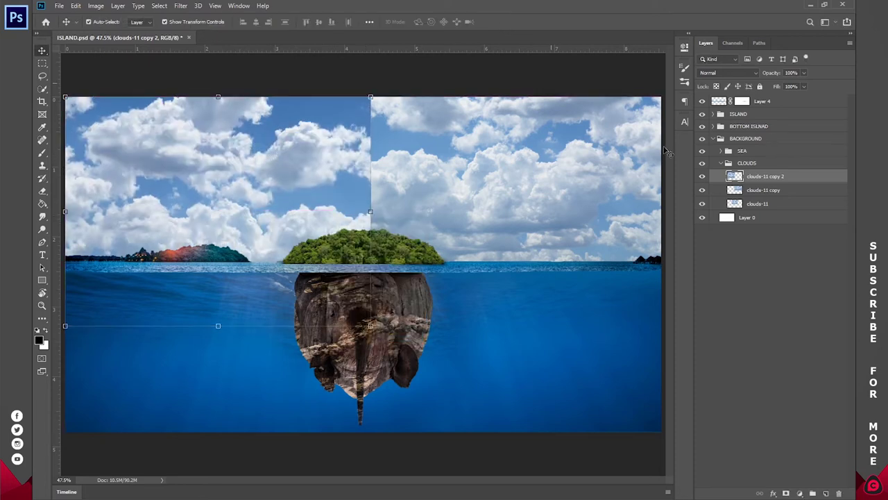
# Step: Add a mask to the clouds-11 copy 2 layer and paint its right-hand seam black with a 500 px soft brush
pyautogui.click(786, 492)
pyautogui.press('b')
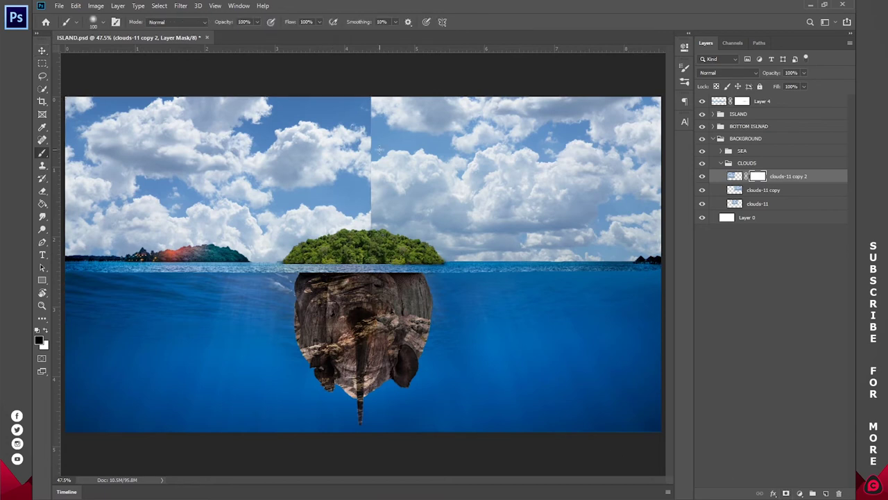
pyautogui.rightClick(386, 151)
pyautogui.write('500')
pyautogui.press('Return')
pyautogui.moveTo(385, 167)
pyautogui.mouseDown()
pyautogui.moveTo(328, 120)
pyautogui.moveTo(372, 136)
pyautogui.moveTo(378, 252)
pyautogui.mouseUp()
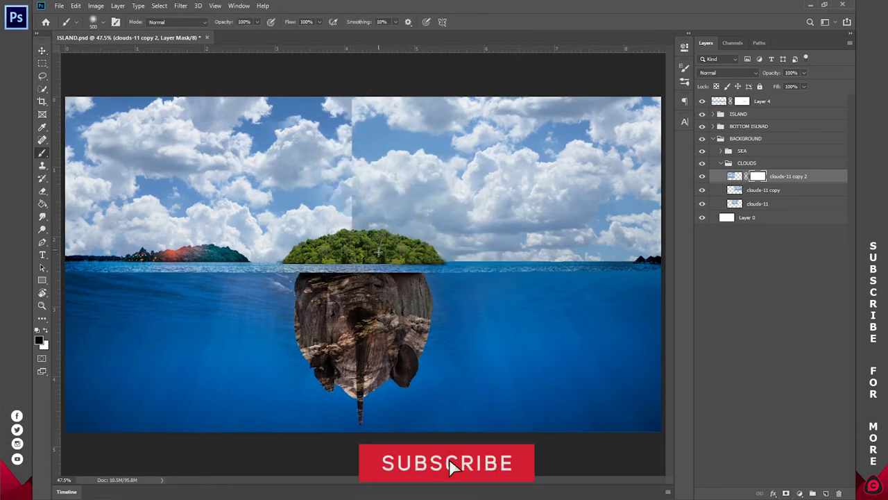
# Step: Add a mask to the clouds-11 copy layer and paint out its hard left edge with the 500 px brush
pyautogui.click(774, 190)
pyautogui.click(702, 190)
pyautogui.click(701, 190)
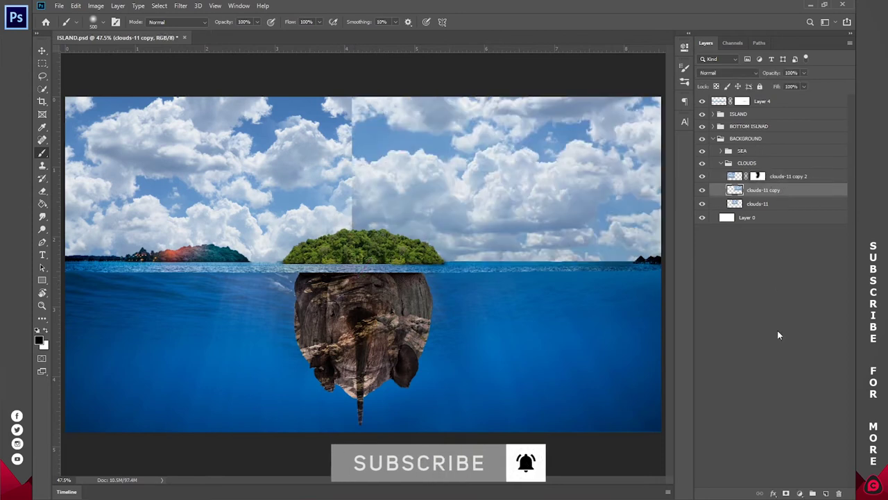
pyautogui.click(786, 493)
pyautogui.moveTo(350, 100)
pyautogui.mouseDown()
pyautogui.moveTo(388, 167)
pyautogui.moveTo(375, 260)
pyautogui.mouseUp()
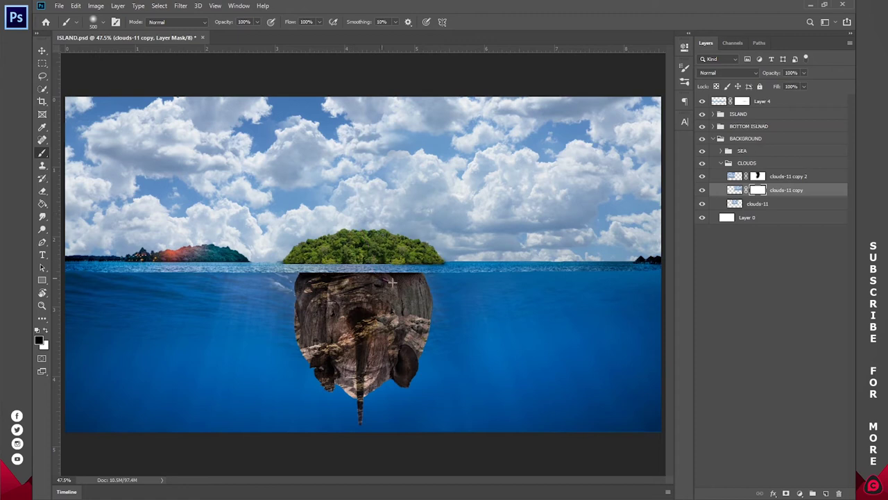
# Step: Set the brush size to 200 px and swap the painting colours while refining the clouds-11 copy mask
pyautogui.rightClick(452, 197)
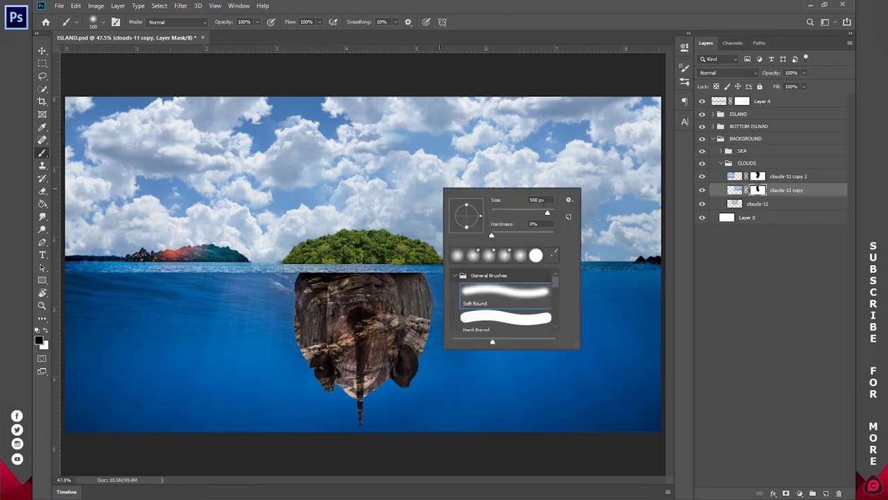
pyautogui.write('200')
pyautogui.press('Return')
pyautogui.press('x')
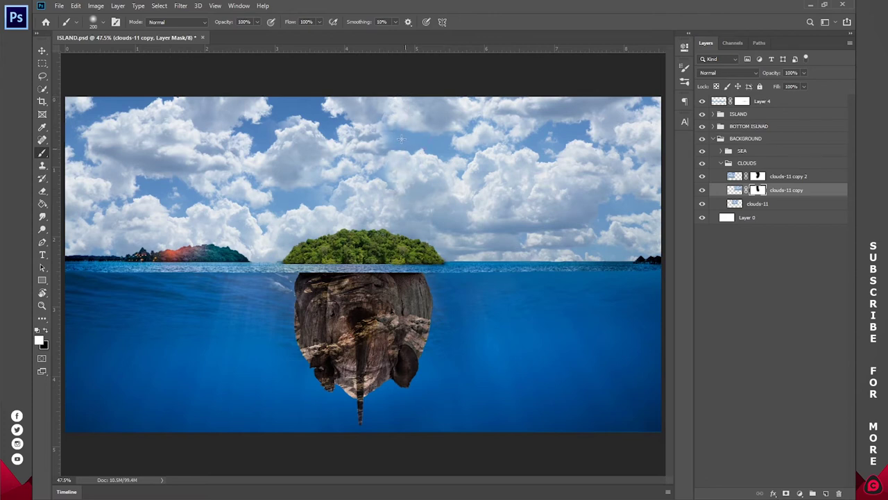
pyautogui.press('x')
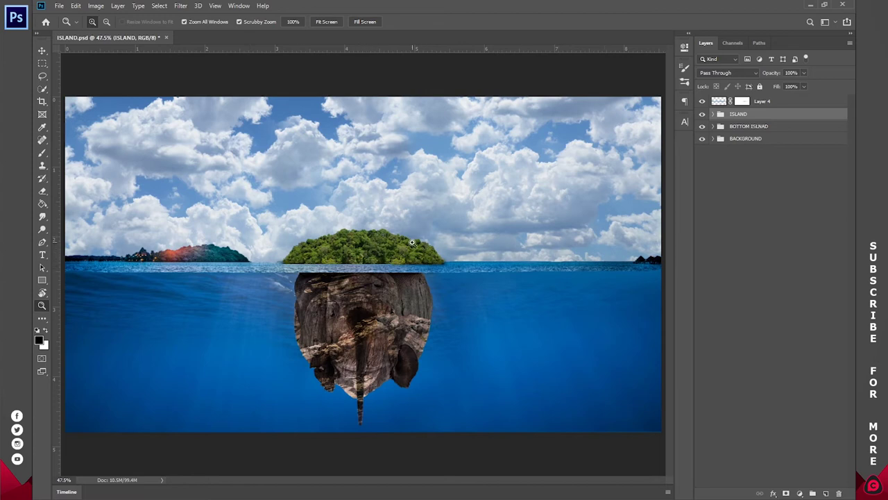
# Step: Paint black on the SEA layer's mask with a 55 px brush to hide the distant island on the left horizon
pyautogui.click(161, 257)
pyautogui.click(162, 258)
pyautogui.click(162, 257)
pyautogui.moveTo(207, 272); pyautogui.dragTo(427, 269)
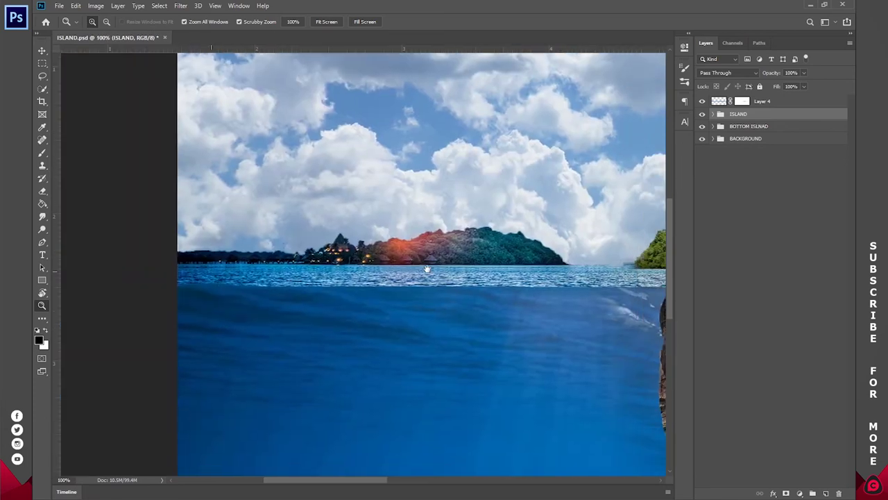
pyautogui.click(713, 139)
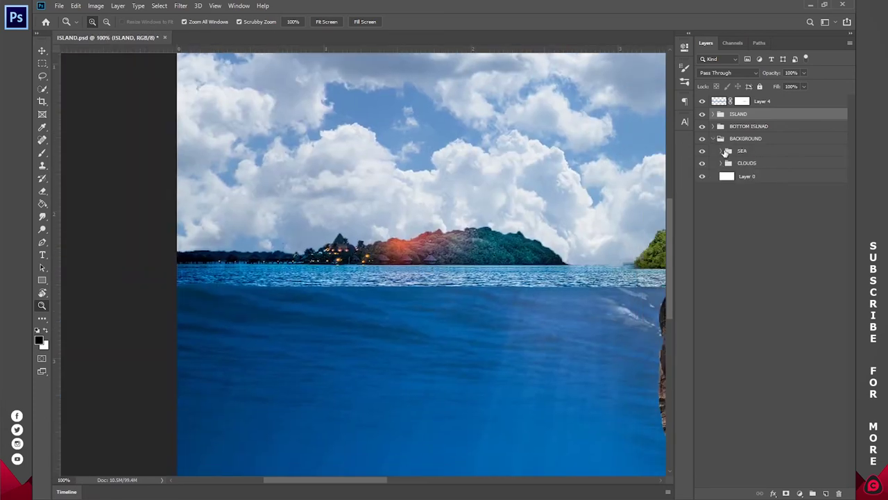
pyautogui.click(721, 151)
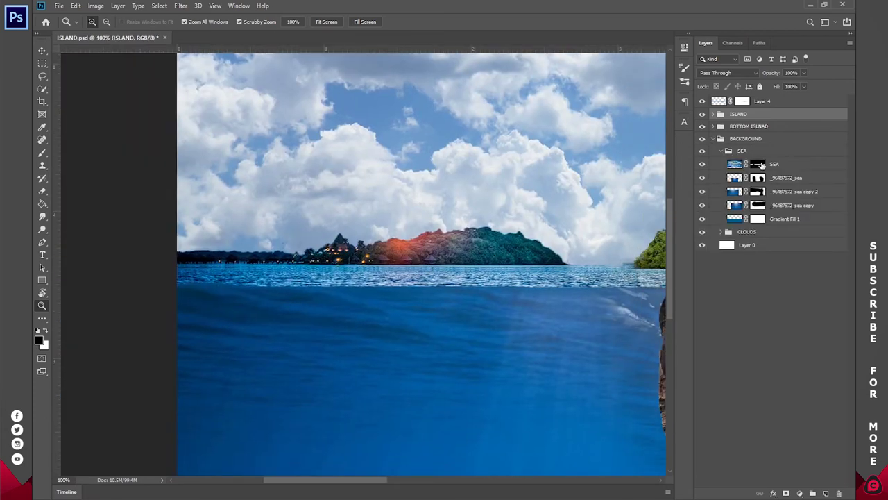
pyautogui.click(761, 165)
pyautogui.press('b')
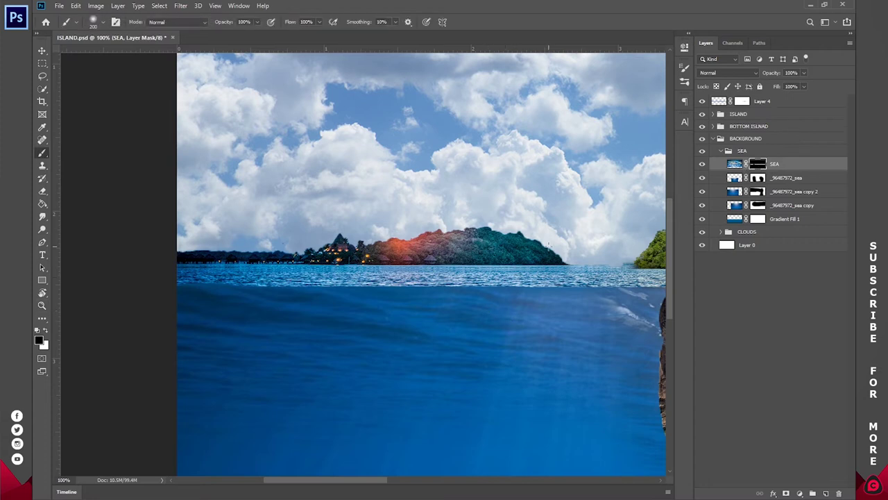
pyautogui.moveTo(548, 246); pyautogui.dragTo(546, 249)
pyautogui.hotkey('ctrl', 'z')
pyautogui.rightClick(510, 240)
pyautogui.click(574, 266)
pyautogui.moveTo(461, 229)
pyautogui.mouseDown()
pyautogui.moveTo(521, 241)
pyautogui.moveTo(512, 255)
pyautogui.moveTo(333, 248)
pyautogui.moveTo(355, 247)
pyautogui.moveTo(337, 236)
pyautogui.moveTo(187, 257)
pyautogui.moveTo(336, 249)
pyautogui.mouseUp()
# Step: Mask out the dark islet on the SEA layer's right horizon, reducing the brush to 20 px for the horizon line
pyautogui.moveTo(637, 246)
pyautogui.mouseDown()
pyautogui.moveTo(341, 258)
pyautogui.moveTo(380, 272)
pyautogui.moveTo(353, 278)
pyautogui.moveTo(363, 322)
pyautogui.moveTo(313, 294)
pyautogui.moveTo(390, 292)
pyautogui.mouseUp()
pyautogui.press('x')
pyautogui.press('x')
pyautogui.rightClick(387, 262)
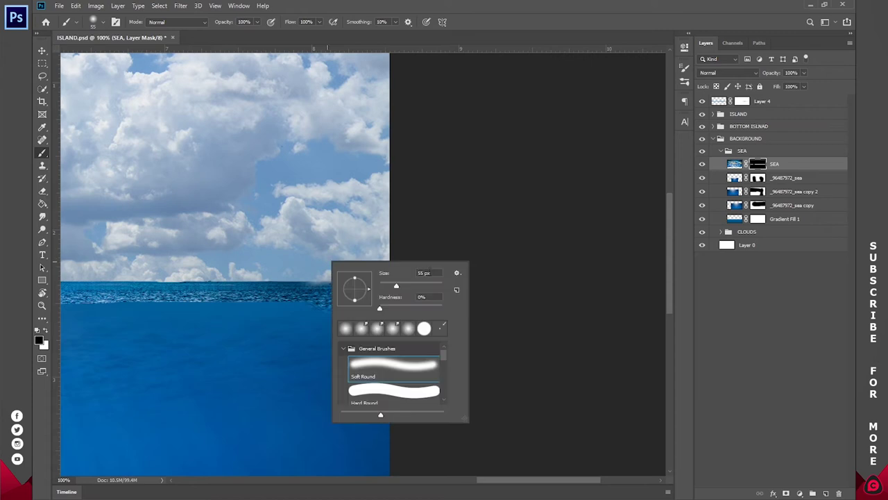
pyautogui.press('Return')
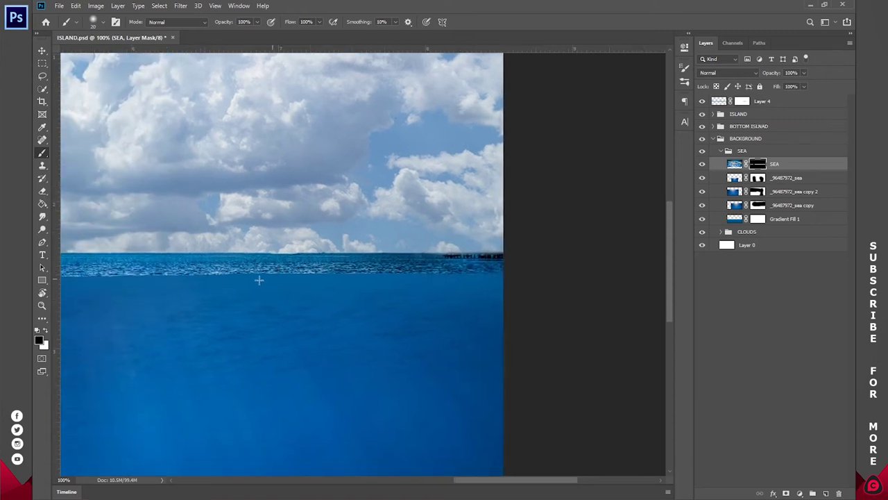
# Step: Remove the remaining dark pier at the SEA layer's right edge with the Healing Brush, sampling the clean water beside it
pyautogui.click(735, 164)
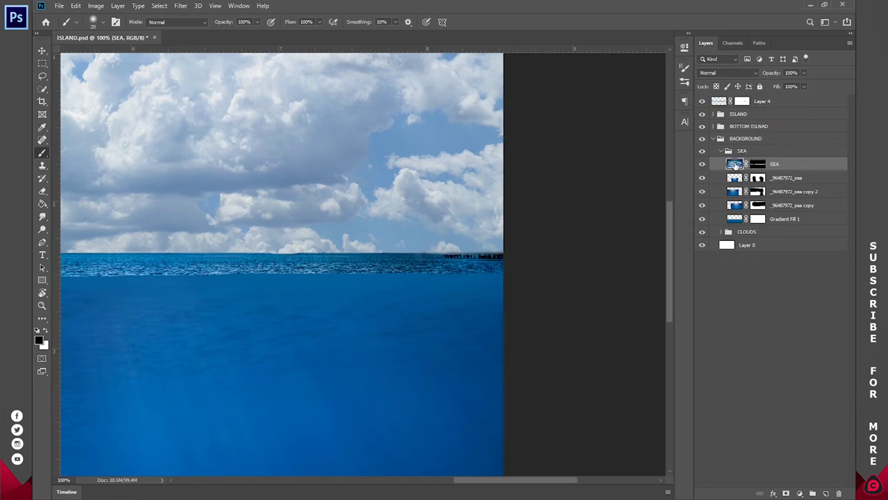
pyautogui.click(42, 139)
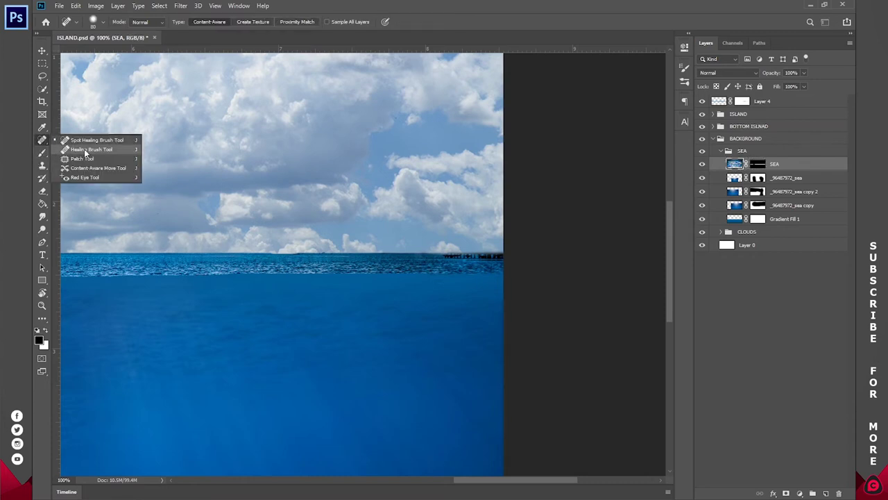
pyautogui.click(100, 150)
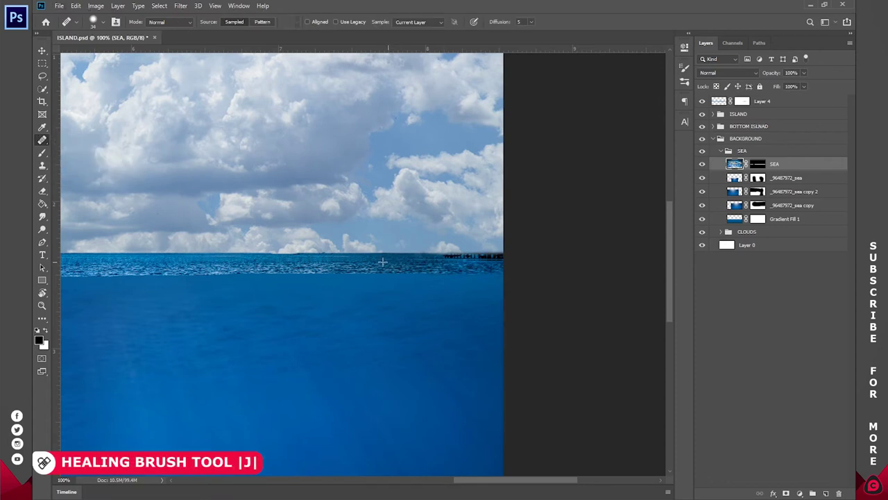
pyautogui.keyDown('alt'); pyautogui.click(390, 261); pyautogui.keyUp('alt')
pyautogui.moveTo(448, 258)
pyautogui.mouseDown()
pyautogui.moveTo(494, 257)
pyautogui.moveTo(388, 259)
pyautogui.moveTo(500, 258)
pyautogui.mouseUp()
pyautogui.keyDown('alt'); pyautogui.click(395, 262); pyautogui.keyUp('alt')
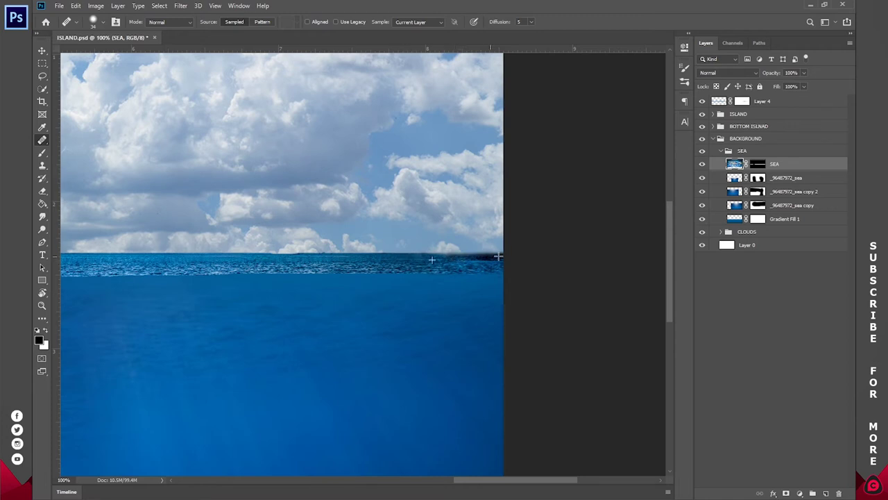
pyautogui.press('z')
pyautogui.click(314, 22)
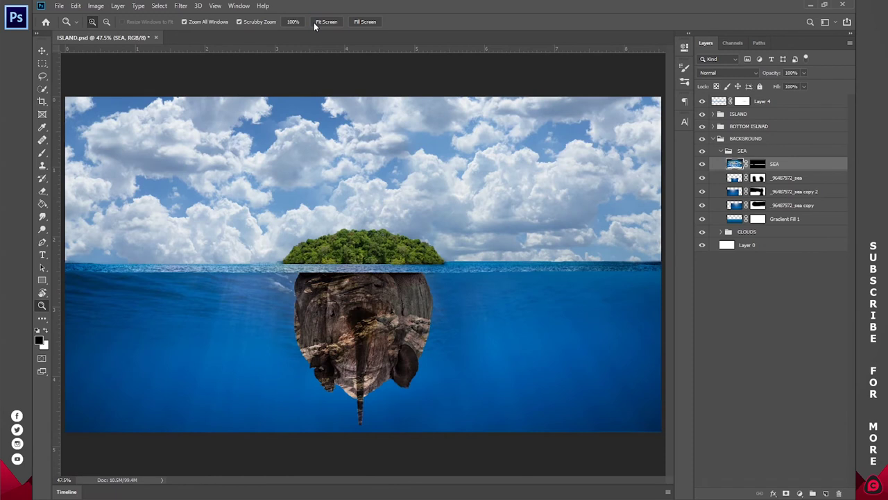
# Step: Review the contents of the BACKGROUND and SEA groups, toggling Gradient Fill 1 to check its effect
pyautogui.click(724, 150)
pyautogui.click(713, 138)
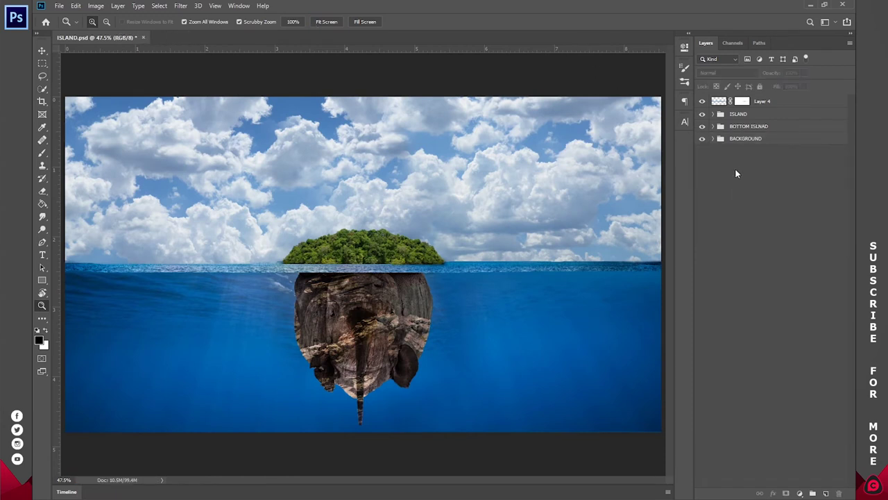
pyautogui.click(713, 139)
pyautogui.click(721, 164)
pyautogui.click(722, 163)
pyautogui.click(721, 151)
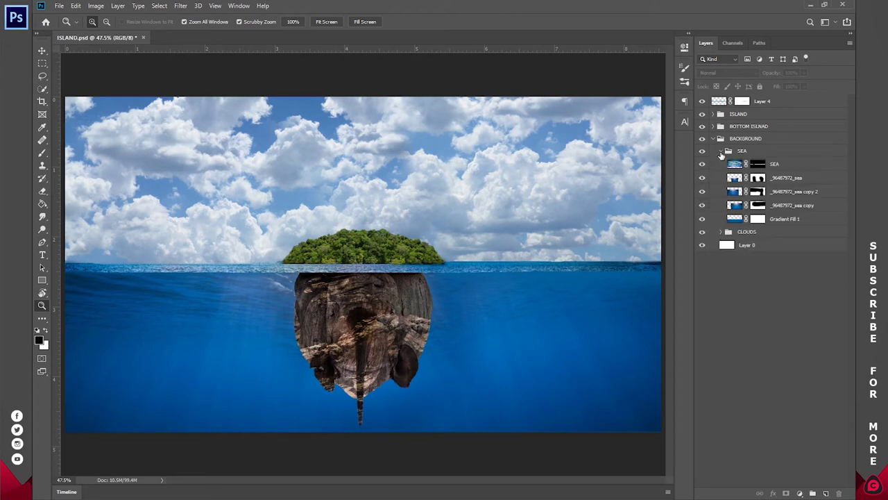
pyautogui.click(784, 219)
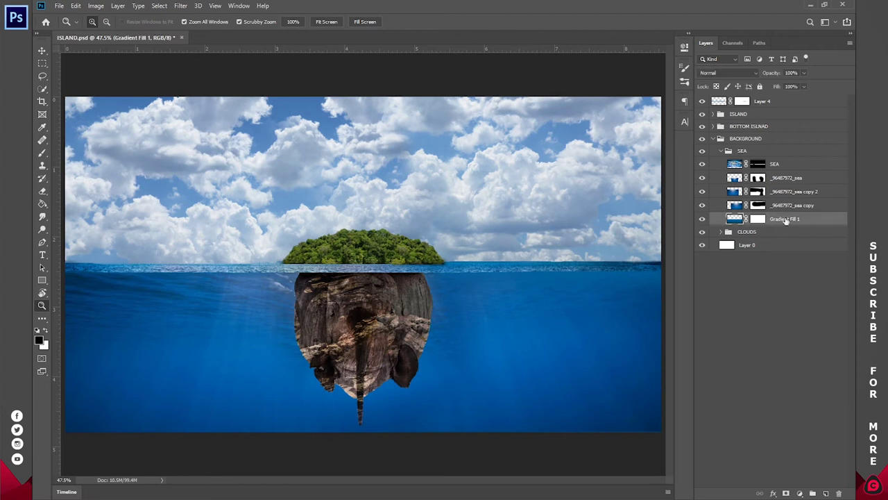
pyautogui.click(702, 218)
pyautogui.click(702, 219)
# Step: Add a linear Foreground to Transparent gradient fill in black that darkens only the deepest water, and move it above the ISLAND group
pyautogui.click(788, 178)
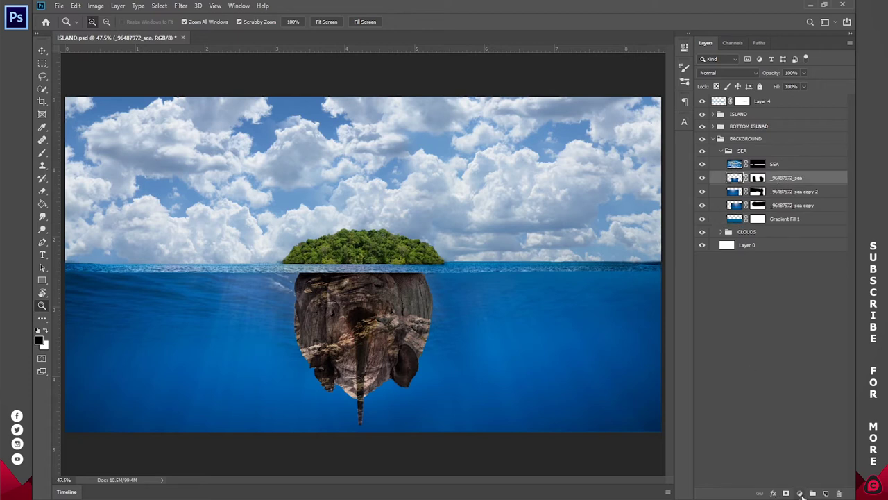
pyautogui.click(800, 493)
pyautogui.click(797, 332)
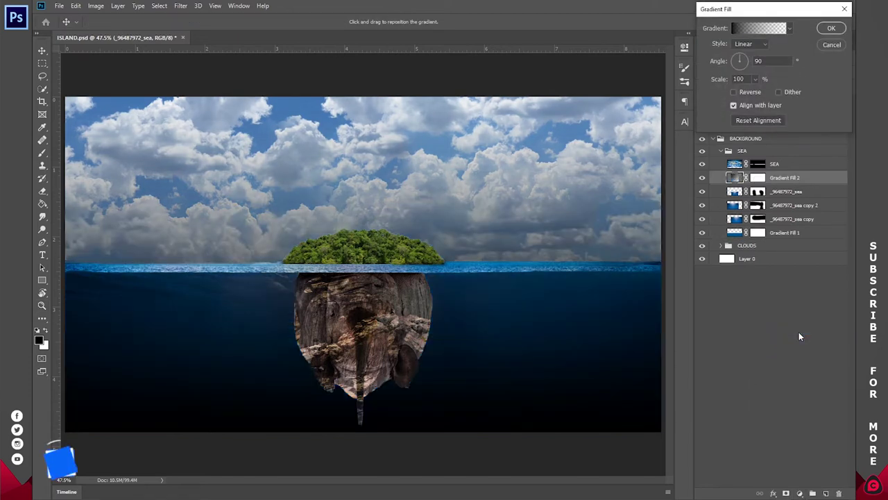
pyautogui.click(737, 28)
pyautogui.click(661, 41)
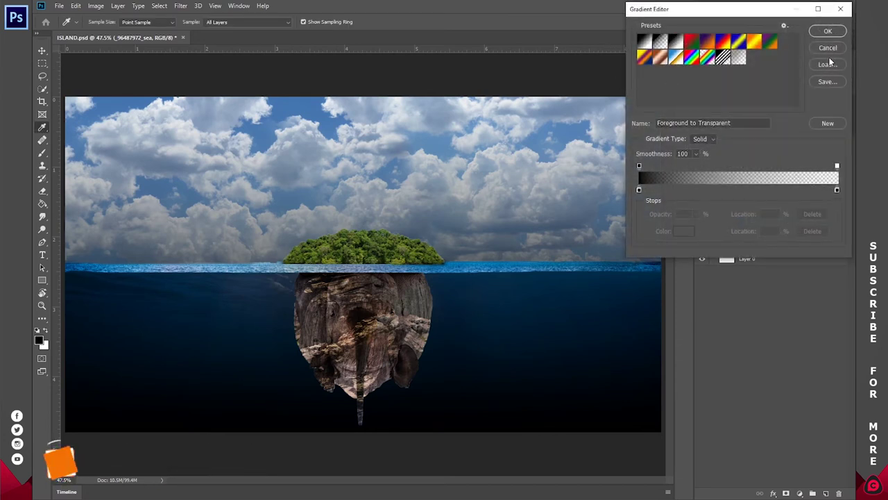
pyautogui.click(828, 30)
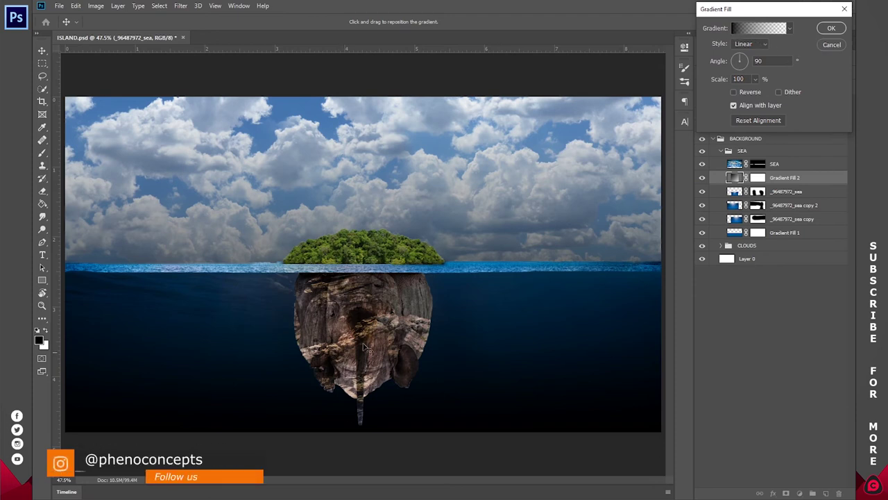
pyautogui.moveTo(485, 448); pyautogui.dragTo(474, 307)
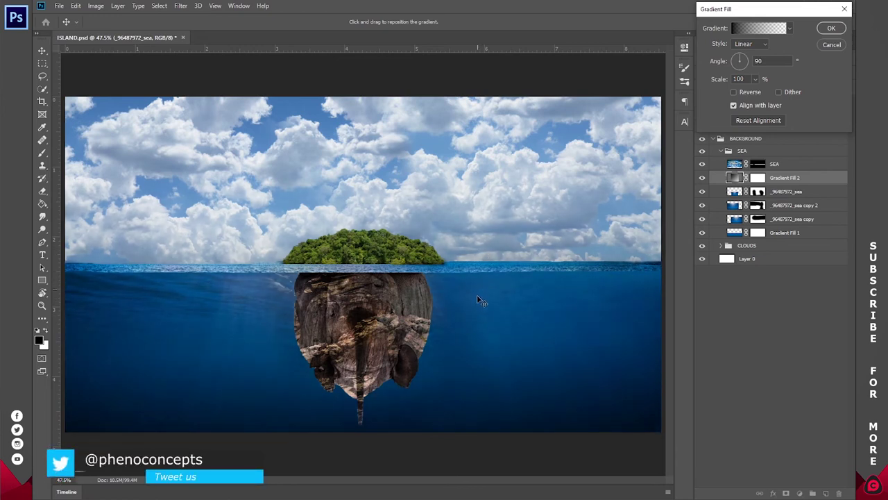
pyautogui.click(831, 28)
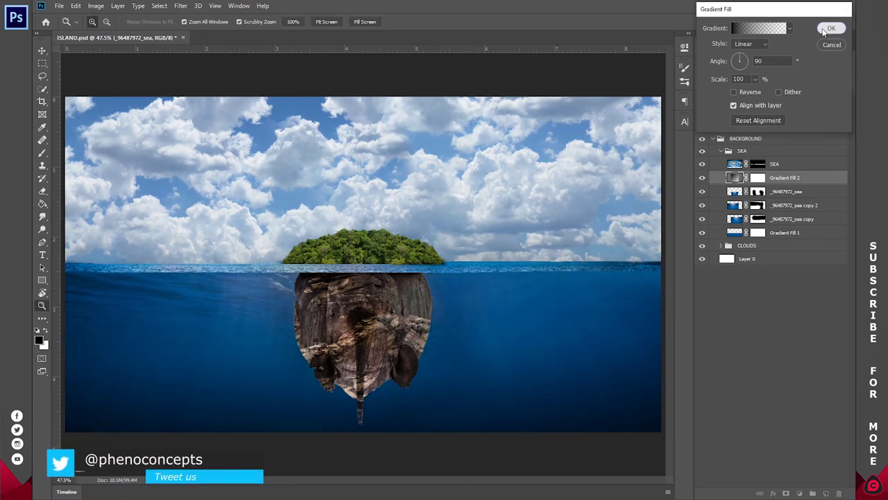
pyautogui.moveTo(782, 179); pyautogui.dragTo(763, 110)
pyautogui.click(713, 153)
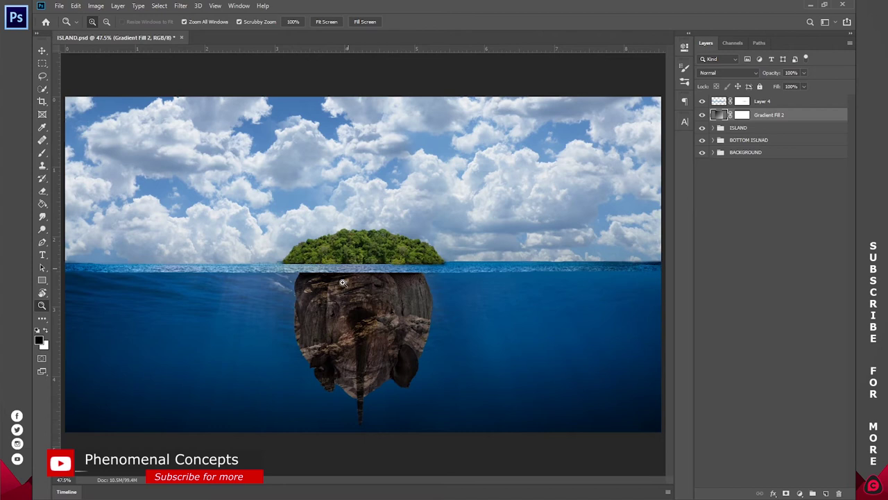
# Step: Try a reversed radial black-to-transparent gradient fill centred around the island as a vignette
pyautogui.click(800, 494)
pyautogui.click(789, 328)
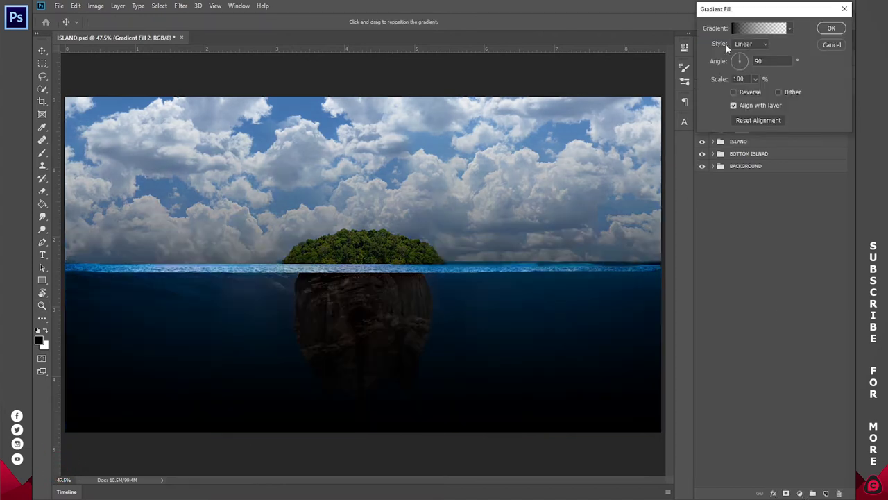
pyautogui.click(757, 45)
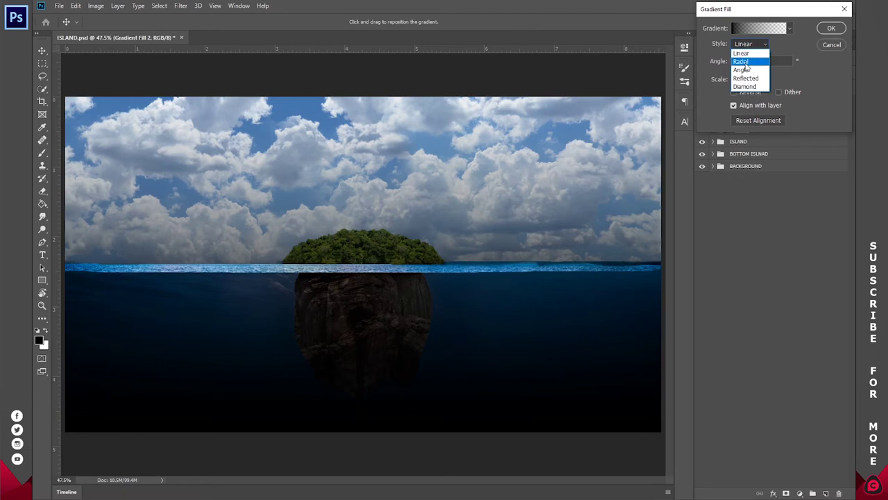
pyautogui.click(742, 62)
pyautogui.moveTo(388, 242); pyautogui.dragTo(372, 319)
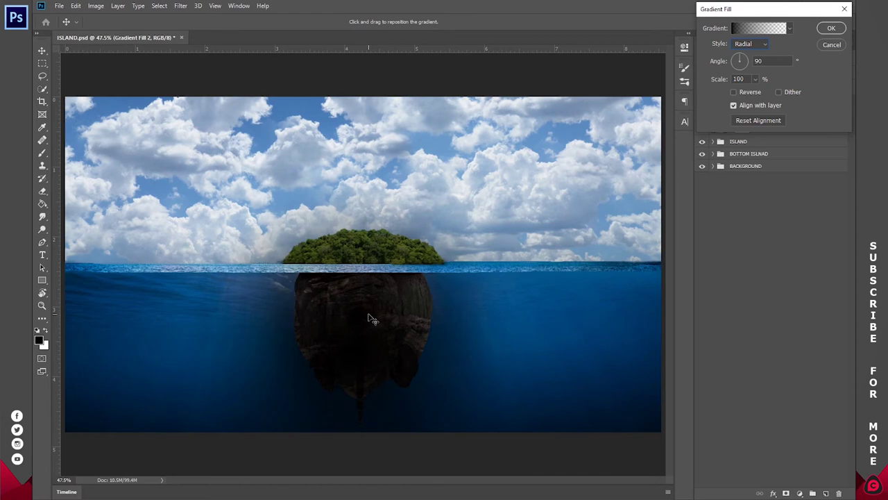
pyautogui.click(744, 94)
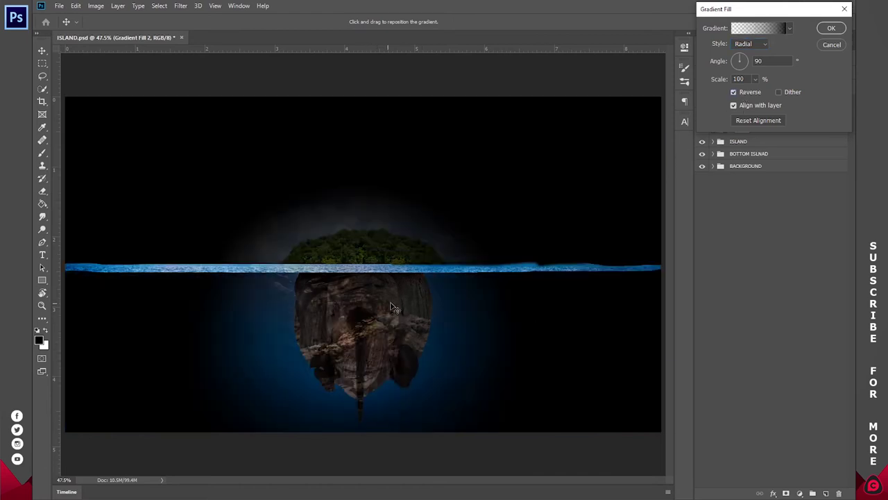
pyautogui.moveTo(408, 310); pyautogui.dragTo(410, 288)
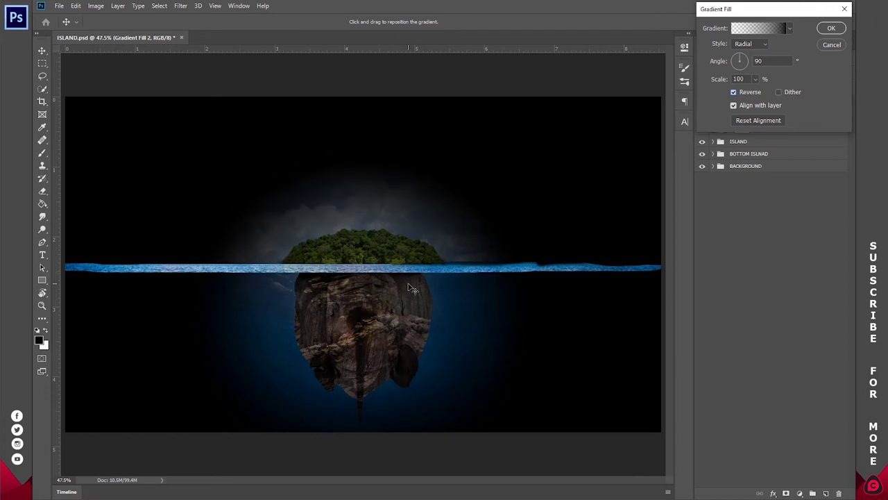
pyautogui.click(831, 27)
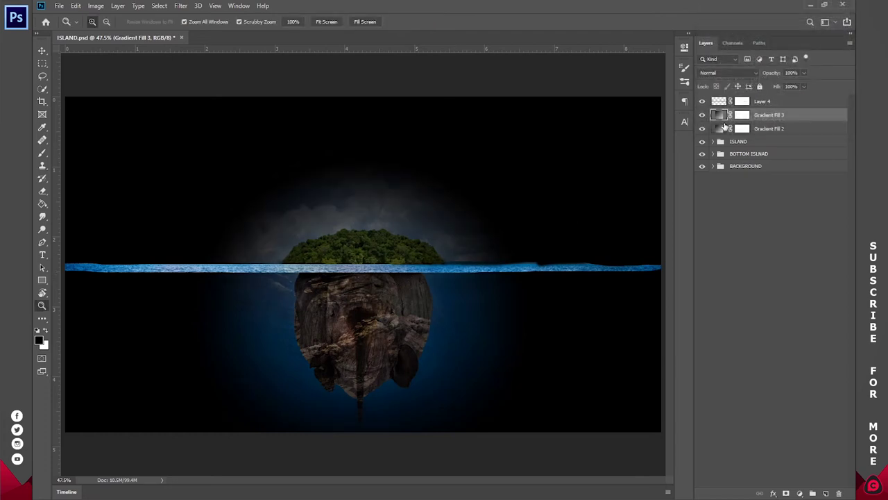
# Step: Try moving the radial gradient fill down the layer stack into the BACKGROUND group
pyautogui.moveTo(772, 118); pyautogui.dragTo(743, 166)
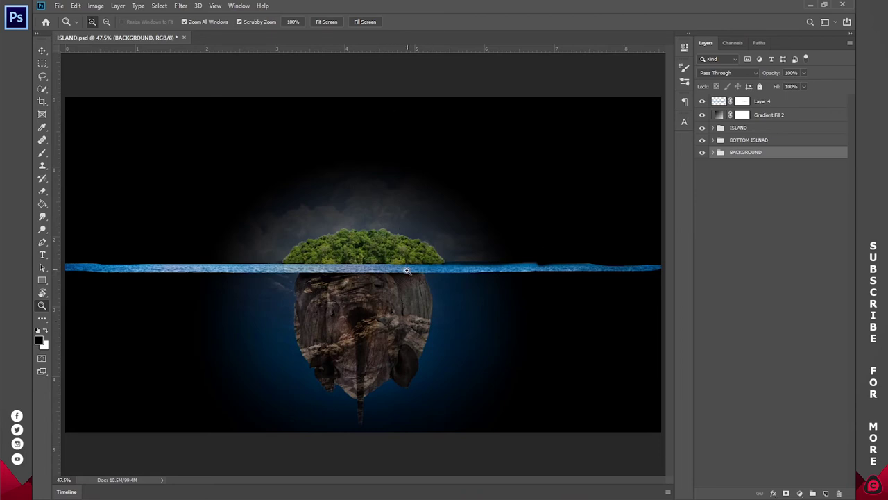
pyautogui.click(712, 152)
pyautogui.moveTo(768, 169); pyautogui.dragTo(778, 189)
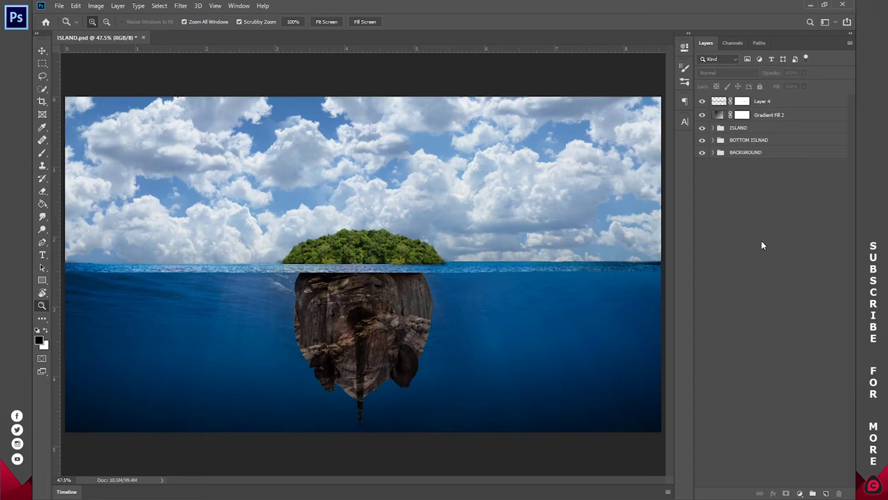
# Step: Move Layer 4 beneath Gradient Fill 2 in the layer stack
pyautogui.click(784, 102)
pyautogui.moveTo(784, 103); pyautogui.dragTo(783, 125)
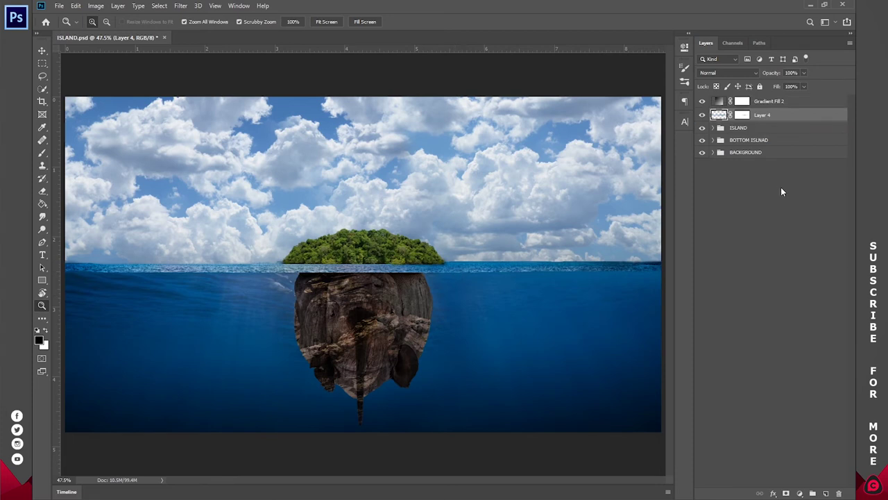
# Step: Try shading the underwater area with a large soft black brush on a new layer above Layer 4, and delete that layer
pyautogui.click(826, 491)
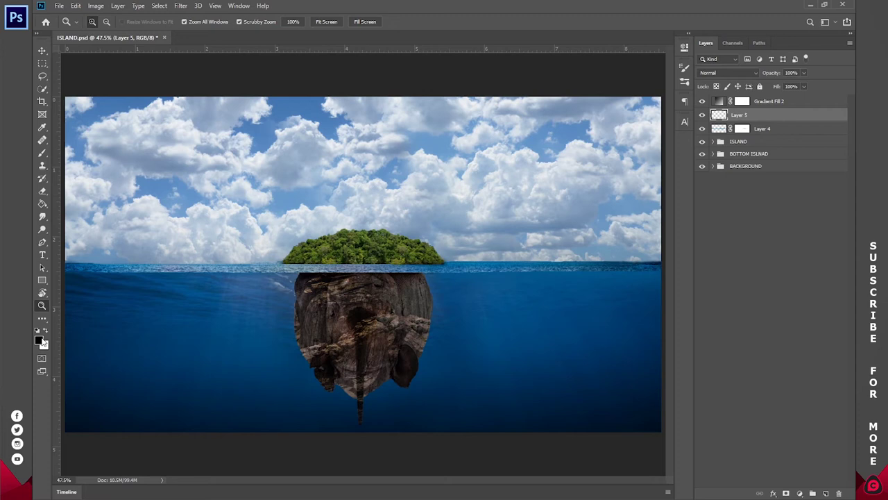
pyautogui.press('b')
pyautogui.rightClick(360, 294)
pyautogui.moveTo(434, 318)
pyautogui.mouseDown()
pyautogui.moveTo(476, 318)
pyautogui.moveTo(457, 319)
pyautogui.mouseUp()
pyautogui.write('300')
pyautogui.press('Return')
pyautogui.moveTo(454, 297)
pyautogui.mouseDown()
pyautogui.moveTo(462, 305)
pyautogui.moveTo(455, 316)
pyautogui.moveTo(502, 347)
pyautogui.moveTo(603, 333)
pyautogui.moveTo(612, 346)
pyautogui.moveTo(293, 270)
pyautogui.mouseUp()
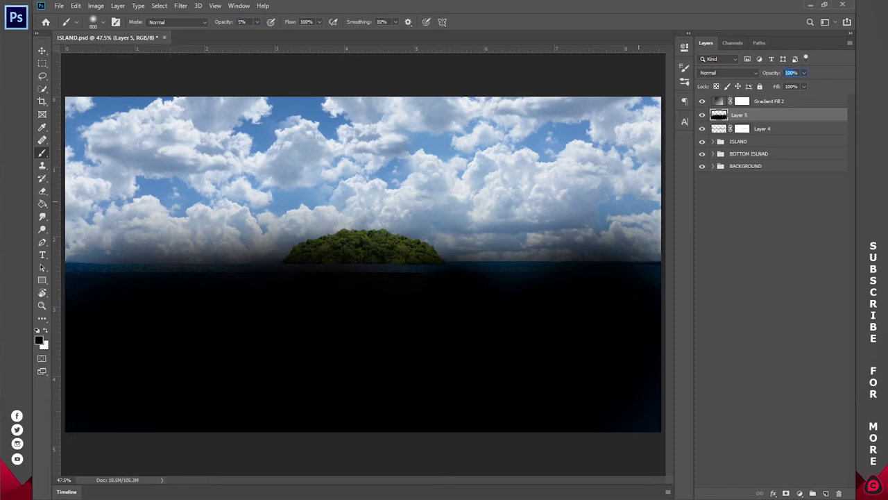
pyautogui.press('Delete')
# Step: Rename the BOTTOM ISLNAD group to HIPPOPOTAMUS, reusing the name of its base layer, and save the document
pyautogui.press('z')
pyautogui.click(309, 448)
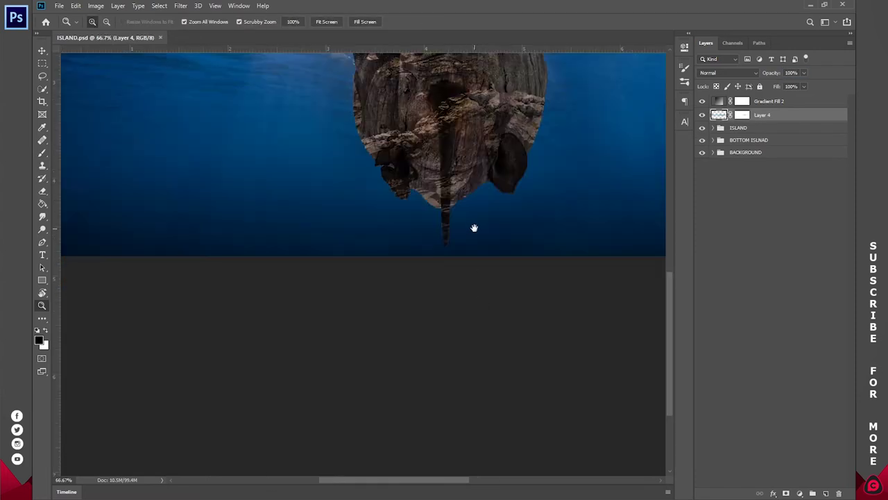
pyautogui.moveTo(474, 229); pyautogui.dragTo(374, 424)
pyautogui.click(362, 371)
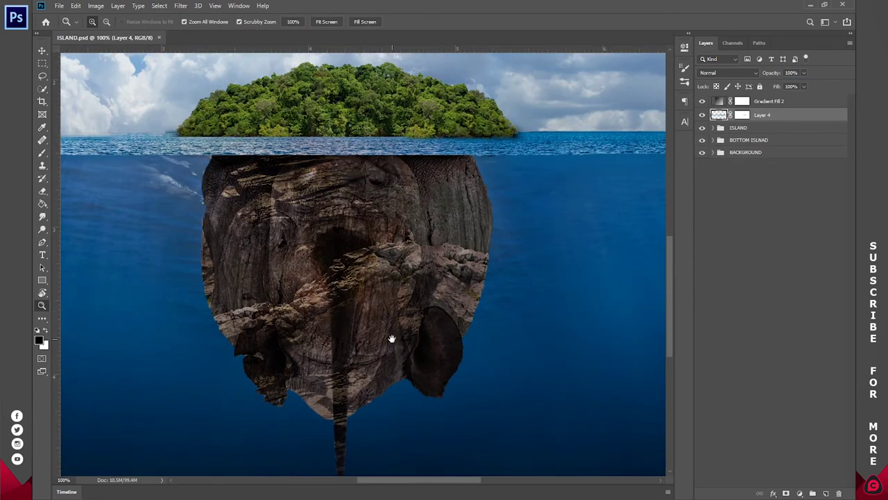
pyautogui.moveTo(390, 339); pyautogui.dragTo(407, 305)
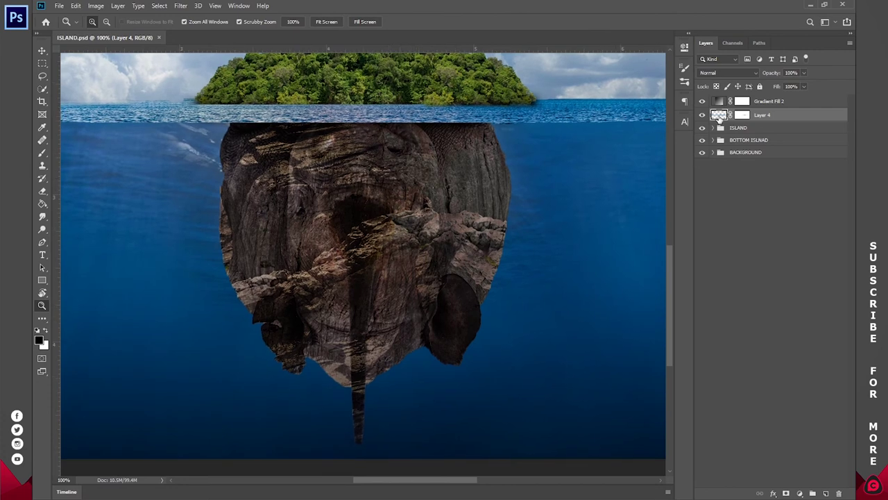
pyautogui.click(713, 140)
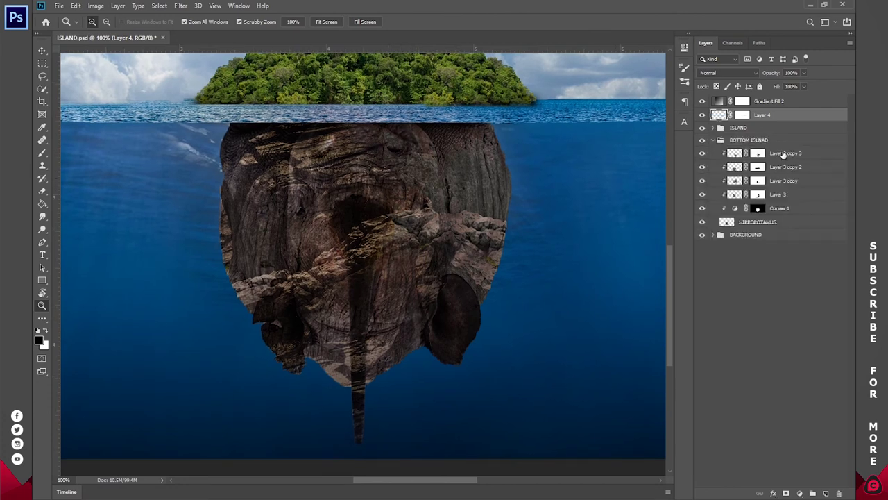
pyautogui.click(779, 221)
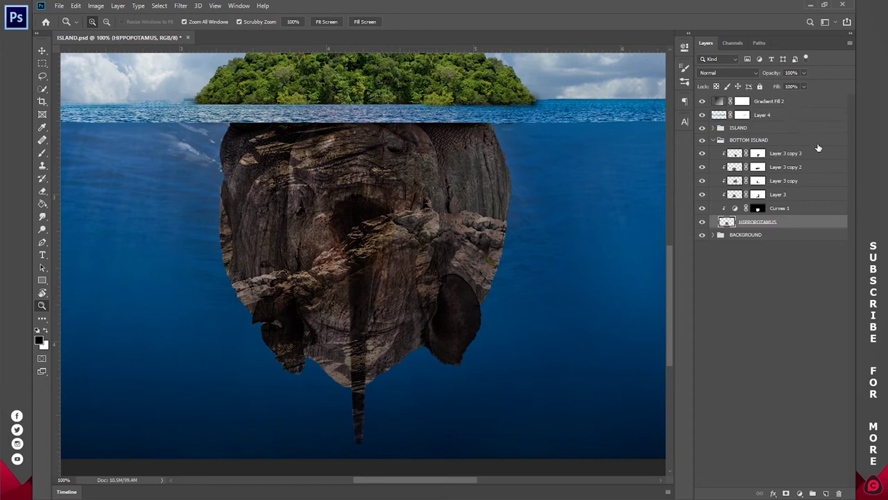
pyautogui.doubleClick(762, 222)
pyautogui.hotkey('ctrl', 'c')
pyautogui.doubleClick(749, 140)
pyautogui.hotkey('ctrl', 'v')
pyautogui.press('Return')
pyautogui.hotkey('ctrl', 's')
# Step: Toggle the rock texture and Curves 1 layers in the HIPPOPOTAMUS group to compare the animal with and without them
pyautogui.moveTo(372, 239); pyautogui.dragTo(384, 229)
pyautogui.click(702, 152)
pyautogui.click(702, 153)
pyautogui.click(703, 166)
pyautogui.click(702, 167)
pyautogui.click(702, 181)
pyautogui.click(703, 180)
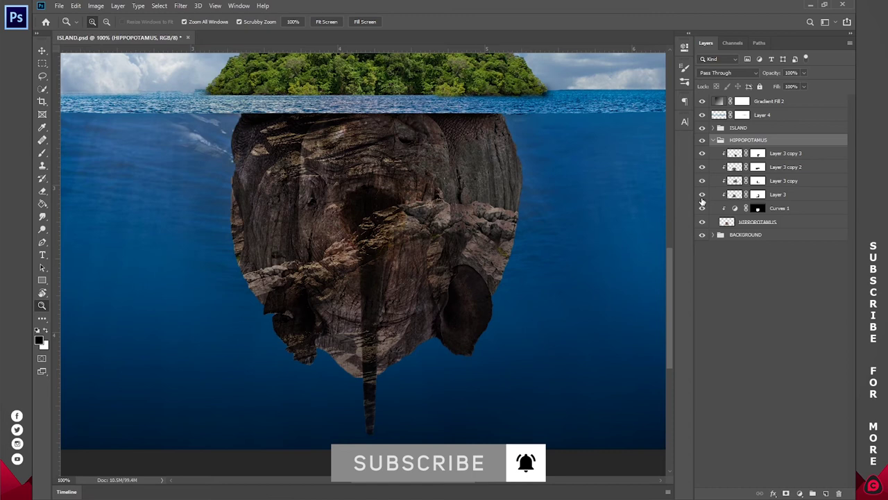
pyautogui.click(702, 195)
pyautogui.click(702, 195)
pyautogui.click(702, 209)
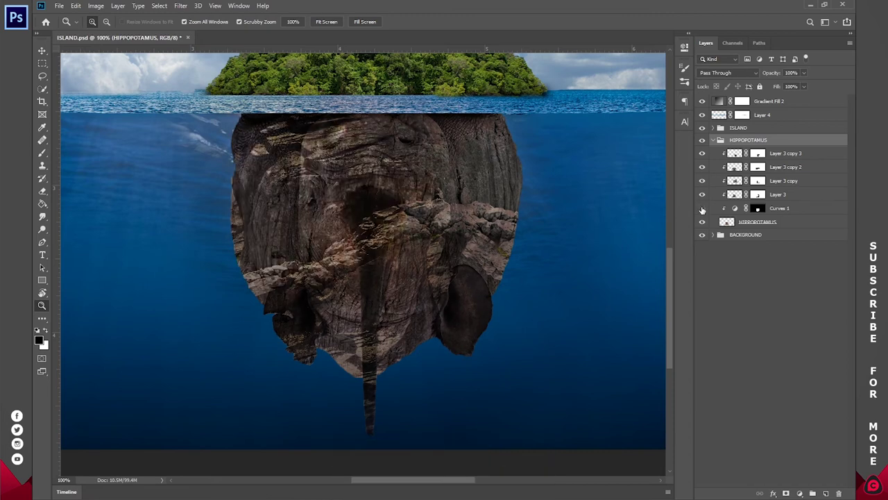
pyautogui.moveTo(702, 208); pyautogui.dragTo(701, 153)
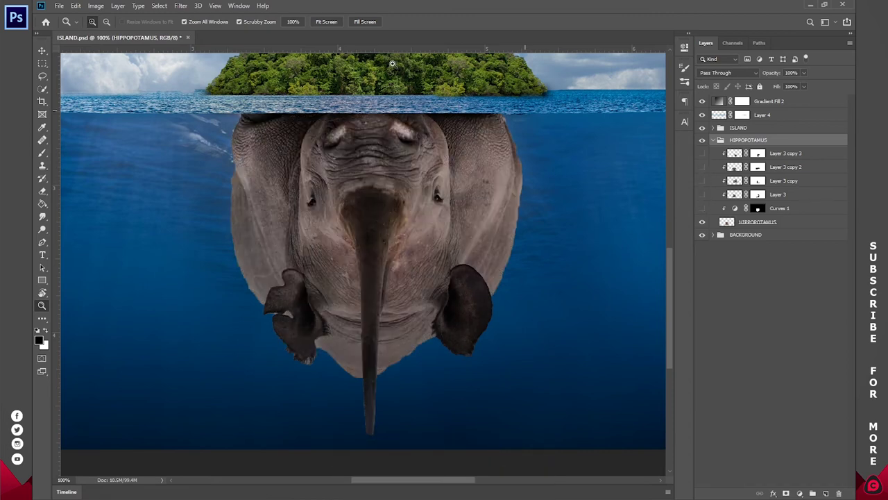
pyautogui.click(327, 22)
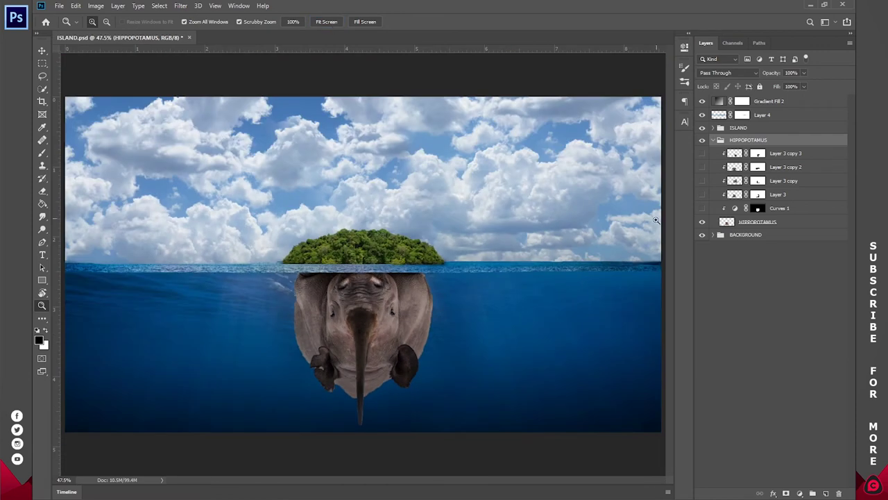
pyautogui.moveTo(702, 210); pyautogui.dragTo(701, 162)
# Step: Duplicate the four clipped rock texture layers, from Layer 3 to Layer 3 copy 3
pyautogui.click(784, 153)
pyautogui.keyDown('shift'); pyautogui.click(780, 195); pyautogui.keyUp('shift')
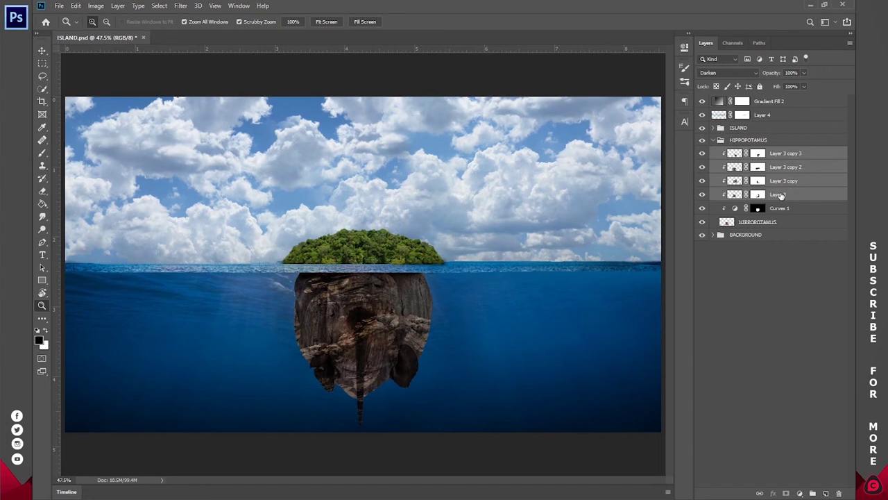
pyautogui.hotkey('ctrl', 'j')
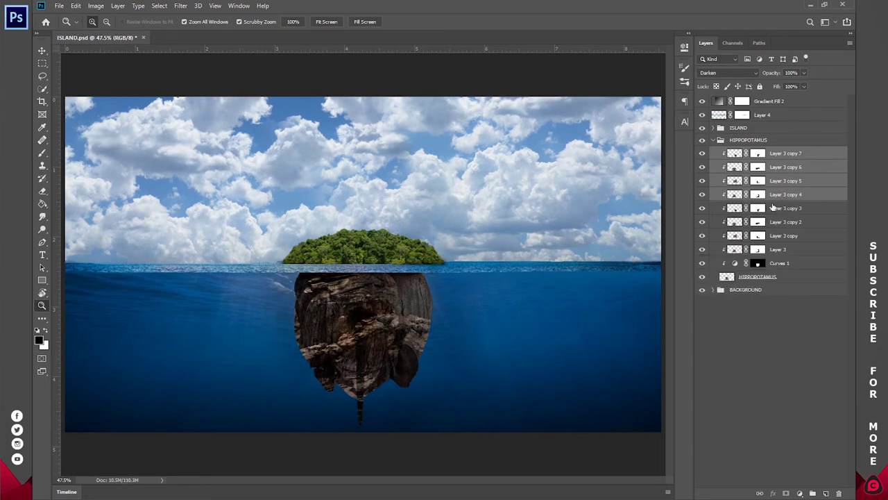
# Step: Try several blend modes on the four duplicated rock texture layers, and set them to Overlay at 20% opacity
pyautogui.click(721, 73)
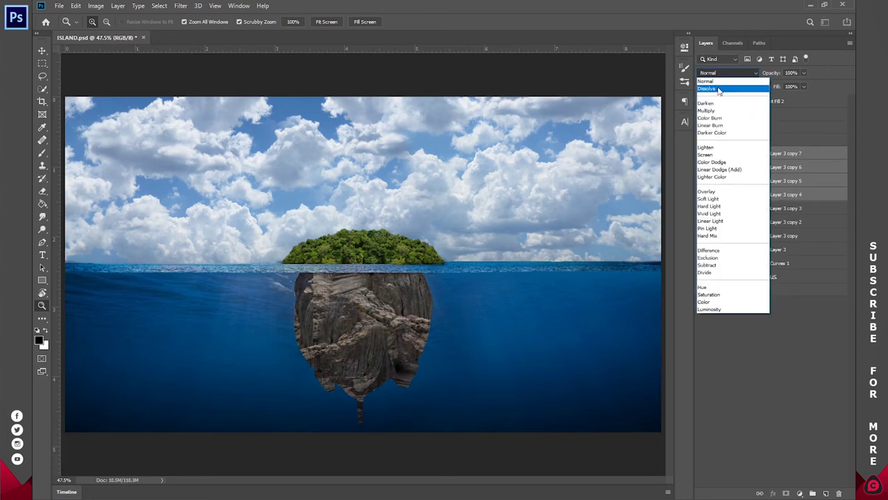
pyautogui.click(717, 89)
pyautogui.press('Down')
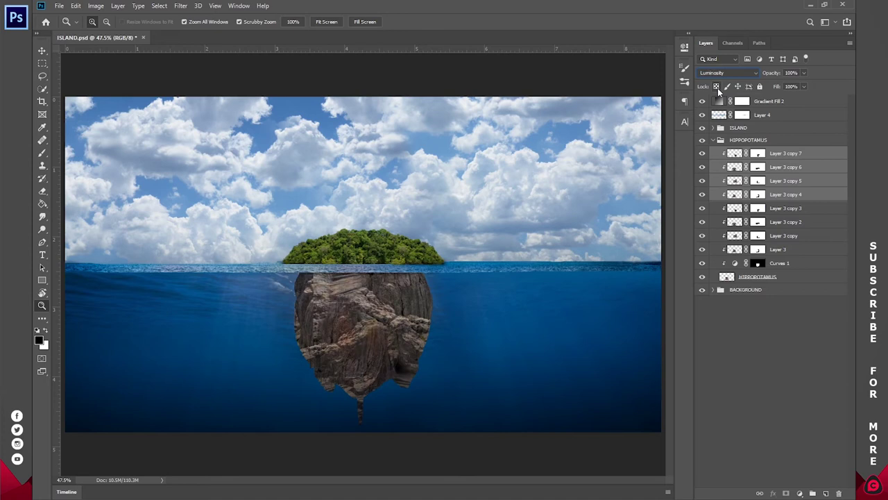
pyautogui.press('Up')
pyautogui.press('Up')
pyautogui.press('Up')
pyautogui.press('Up')
pyautogui.press('Up')
pyautogui.press('Up')
pyautogui.press('Up')
pyautogui.press('Up')
pyautogui.press('Down')
pyautogui.hotkey('shift', 'alt', 'o')
pyautogui.press('2')
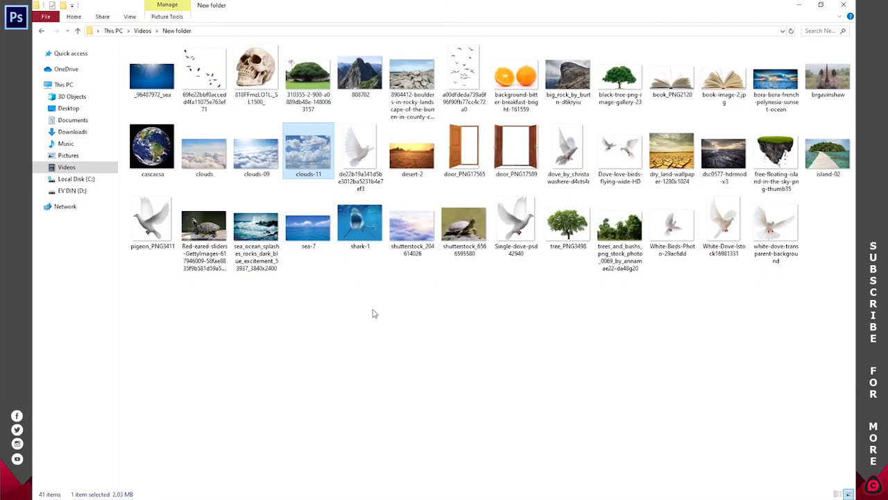
# Step: Open the black bird silhouettes image and mask out its white background with a Magic Wand selection and an inverted layer mask
pyautogui.click(197, 81)
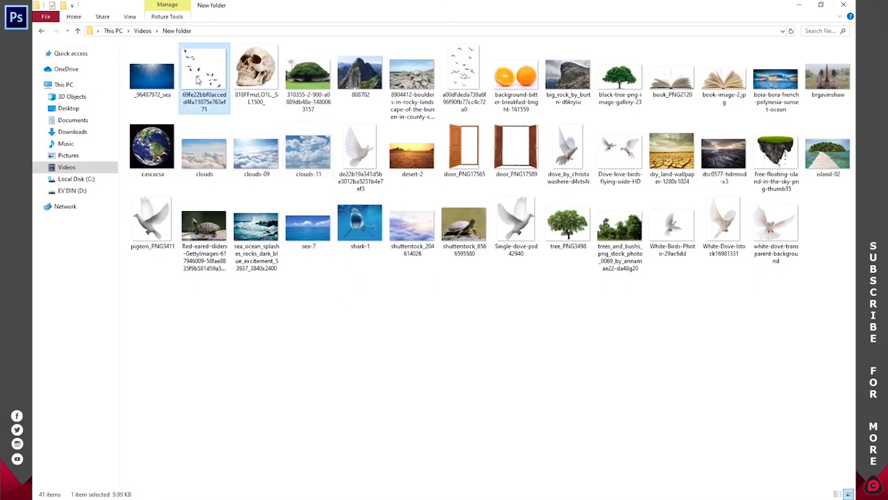
pyautogui.moveTo(200, 69)
pyautogui.mouseDown()
pyautogui.moveTo(244, 203)
pyautogui.moveTo(286, 485)
pyautogui.moveTo(372, 87)
pyautogui.moveTo(372, 37)
pyautogui.mouseUp()
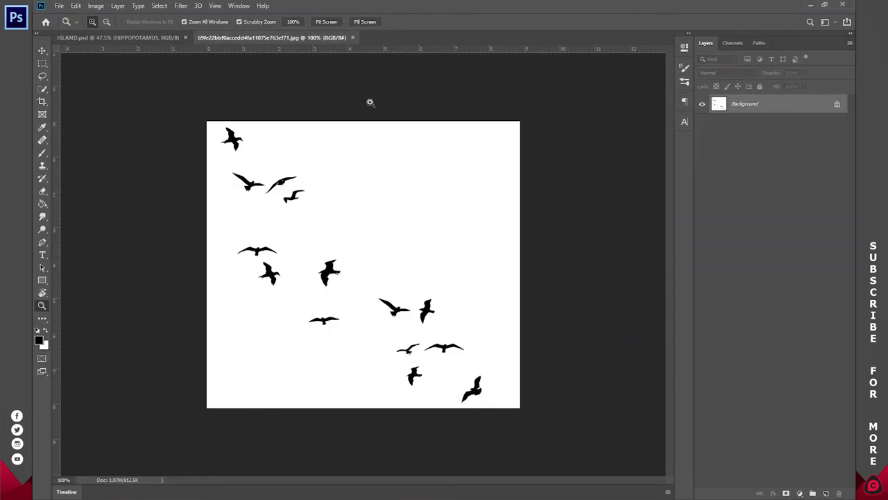
pyautogui.press('w')
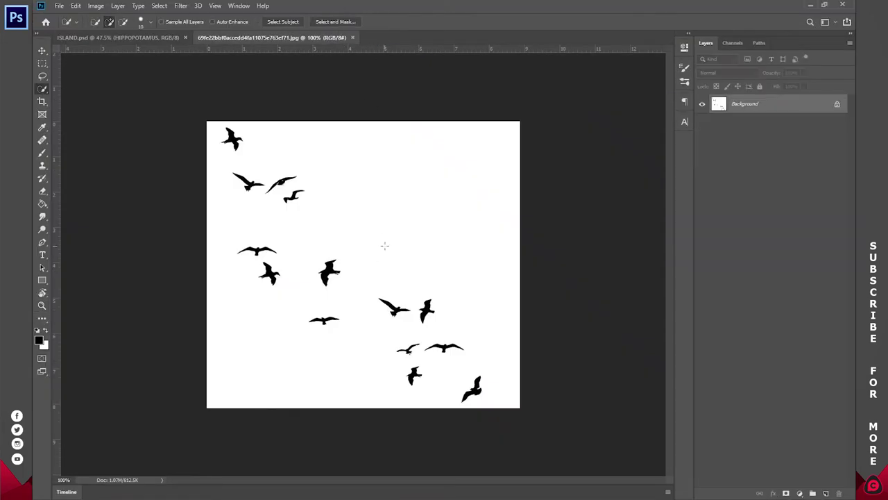
pyautogui.rightClick(41, 90)
pyautogui.click(83, 100)
pyautogui.click(430, 203)
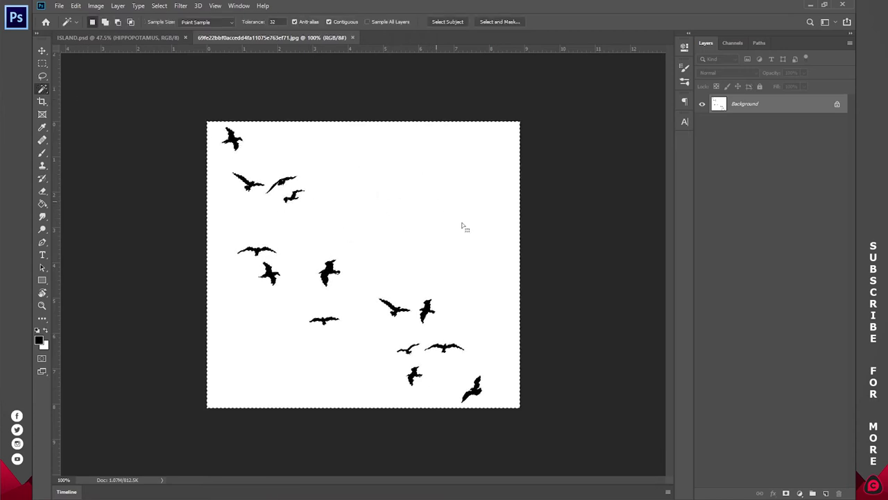
pyautogui.click(785, 493)
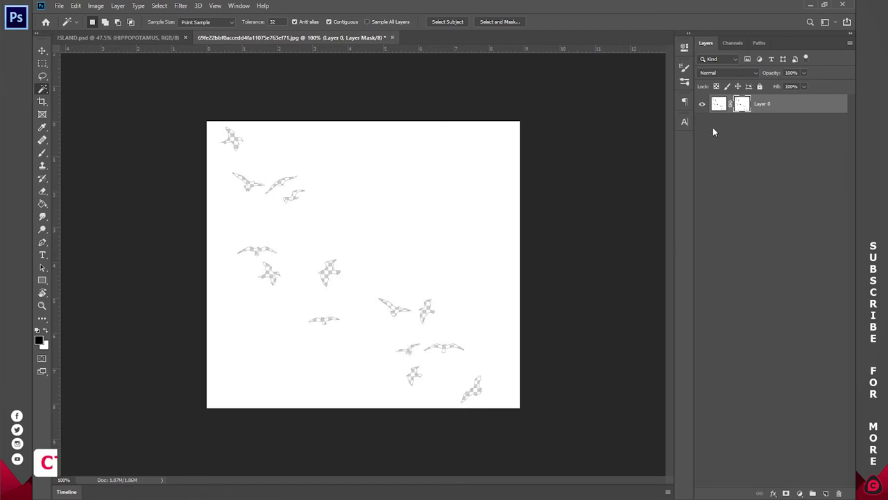
pyautogui.hotkey('ctrl', 'i')
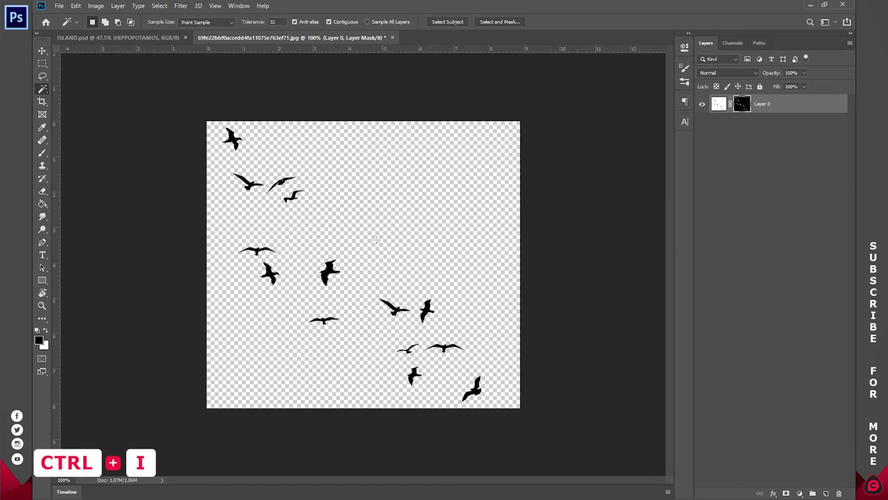
# Step: Bring the masked birds into ISLAND.psd, place them in the sky beside the island, and apply their layer mask
pyautogui.press('v')
pyautogui.moveTo(333, 272); pyautogui.dragTo(205, 146)
pyautogui.moveTo(248, 184); pyautogui.dragTo(297, 190)
pyautogui.rightClick(744, 141)
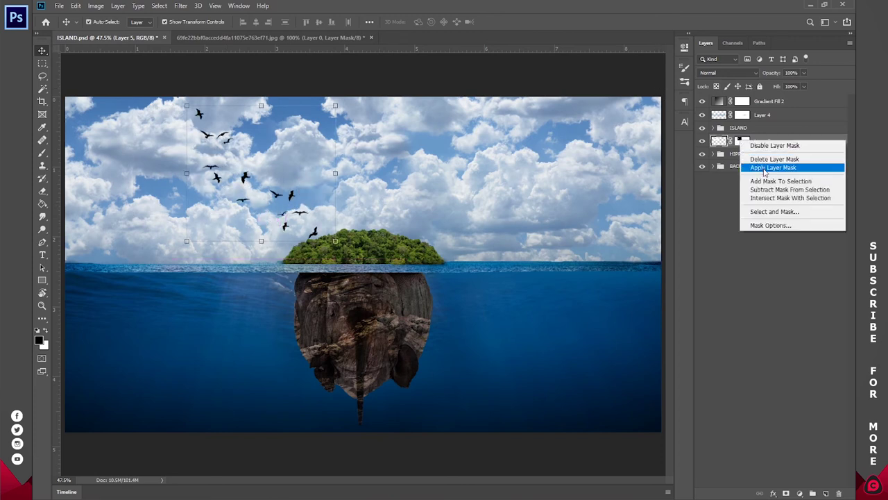
pyautogui.click(764, 167)
# Step: Cut the four lowest birds from Layer 5 onto their own layer and move them into the sky beyond the island's right side
pyautogui.press('l')
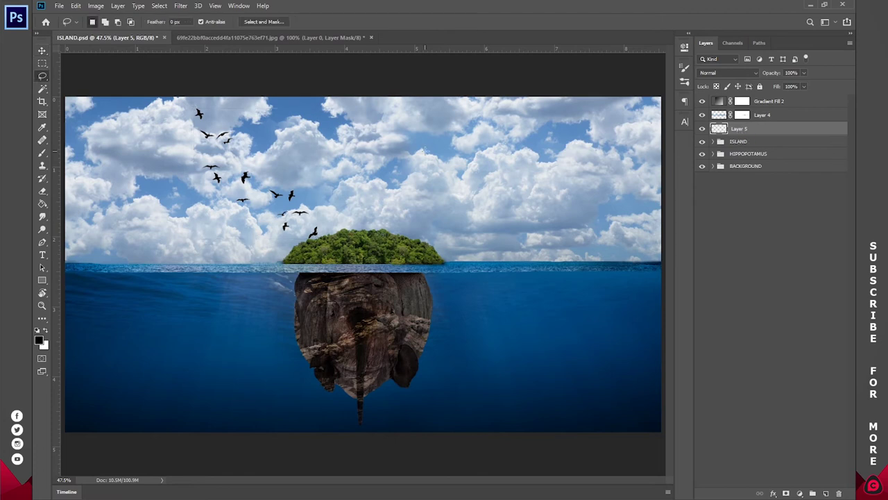
pyautogui.moveTo(281, 204)
pyautogui.mouseDown()
pyautogui.moveTo(297, 257)
pyautogui.moveTo(335, 215)
pyautogui.moveTo(314, 211)
pyautogui.moveTo(345, 228)
pyautogui.moveTo(454, 202)
pyautogui.moveTo(471, 188)
pyautogui.moveTo(494, 194)
pyautogui.mouseUp()
pyautogui.rightClick(297, 224)
pyautogui.click(324, 298)
pyautogui.press('v')
# Step: Cut the middle four birds from Layer 5 onto their own layer and move them into the sky above the island
pyautogui.click(740, 142)
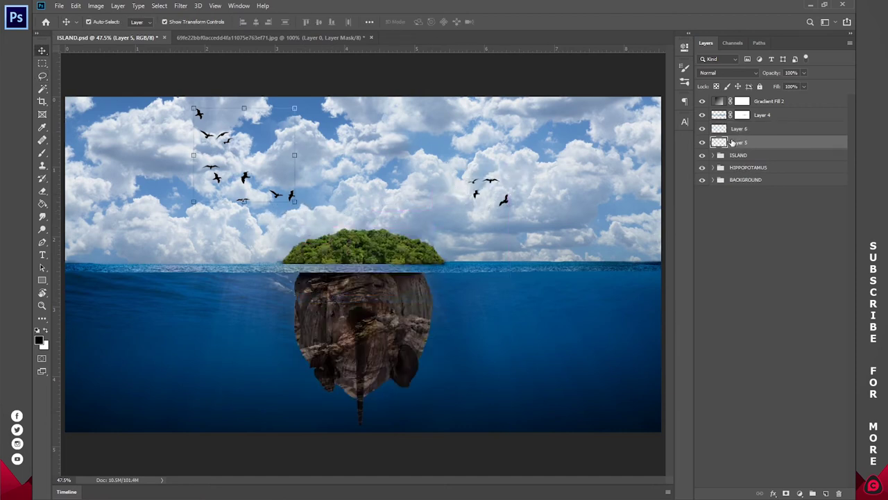
pyautogui.press('l')
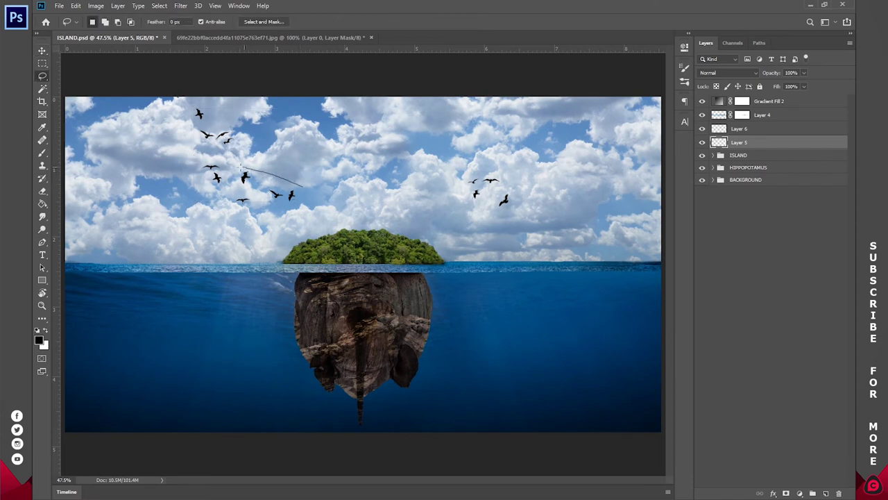
pyautogui.moveTo(290, 212); pyautogui.dragTo(262, 202)
pyautogui.rightClick(263, 196)
pyautogui.click(319, 262)
pyautogui.press('v')
pyautogui.moveTo(302, 182); pyautogui.dragTo(444, 146)
# Step: Cut the two lowest remaining birds from Layer 5 onto their own layer and move them closer to the island's left side
pyautogui.click(749, 157)
pyautogui.press('l')
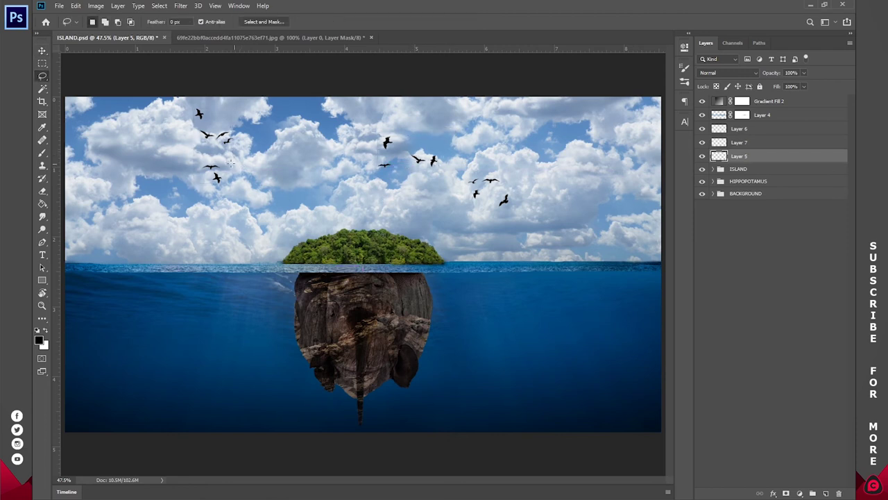
pyautogui.moveTo(199, 156); pyautogui.dragTo(203, 164)
pyautogui.rightClick(222, 173)
pyautogui.click(291, 248)
pyautogui.press('v')
pyautogui.moveTo(253, 207)
pyautogui.mouseDown()
pyautogui.moveTo(333, 257)
pyautogui.moveTo(265, 208)
pyautogui.mouseUp()
# Step: Scale down the pair of birds on Layer 8 and the four birds on Layer 6
pyautogui.hotkey('ctrl', 't')
pyautogui.press('Return')
pyautogui.click(471, 180)
pyautogui.moveTo(467, 179); pyautogui.dragTo(490, 193)
pyautogui.press('Return')
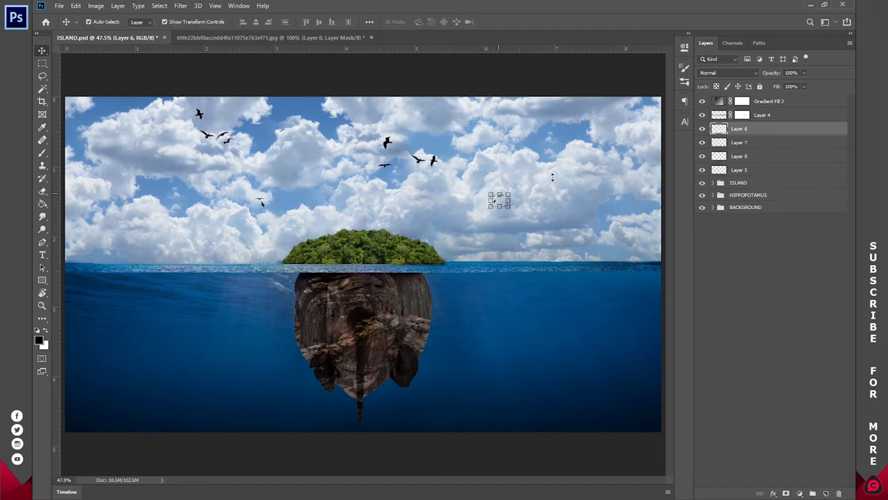
# Step: Scale down the birds on Layer 7 and on Layer 5, with Layer 5 at about 31%
pyautogui.click(746, 144)
pyautogui.hotkey('ctrl', 't')
pyautogui.moveTo(392, 148); pyautogui.dragTo(395, 150)
pyautogui.press('Return')
pyautogui.hotkey('alt', '[')
pyautogui.hotkey('alt', '[')
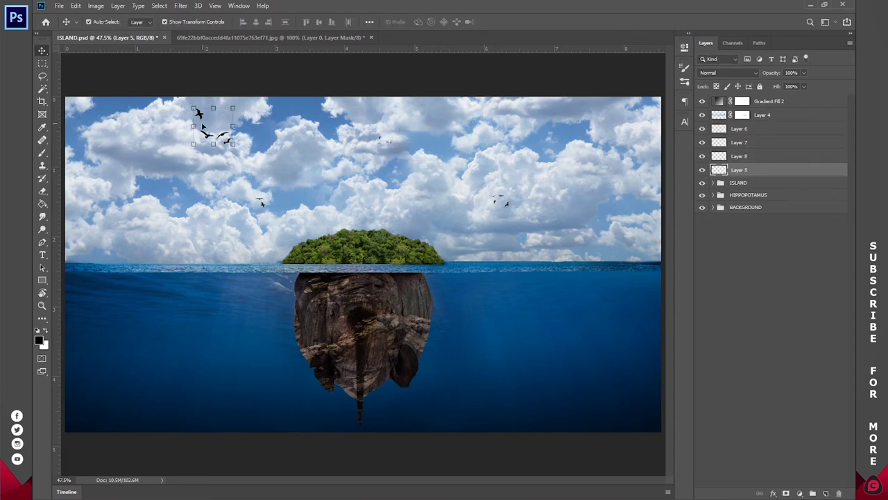
pyautogui.moveTo(194, 108); pyautogui.dragTo(220, 131)
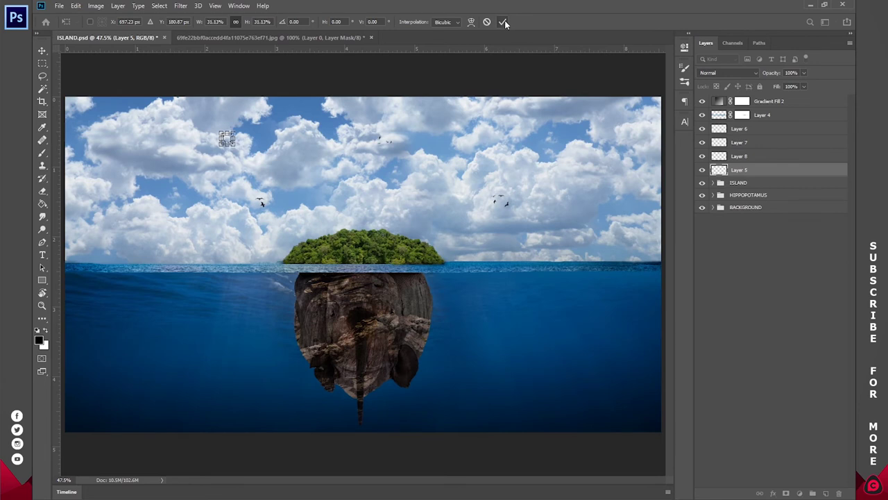
pyautogui.click(504, 23)
# Step: Reposition the small flocks, shifting Layer 5 slightly, lowering Layer 8 towards the island, and moving Layer 6 closer to the island
pyautogui.moveTo(339, 209)
pyautogui.mouseDown()
pyautogui.moveTo(366, 205)
pyautogui.moveTo(417, 223)
pyautogui.moveTo(367, 211)
pyautogui.moveTo(334, 217)
pyautogui.mouseUp()
pyautogui.hotkey('alt', ']')
pyautogui.moveTo(371, 256); pyautogui.dragTo(374, 274)
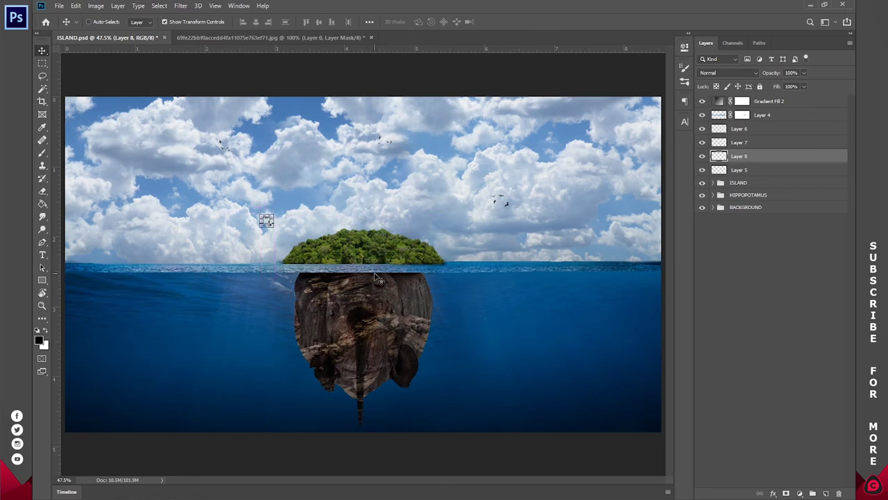
pyautogui.click(744, 146)
pyautogui.click(744, 169)
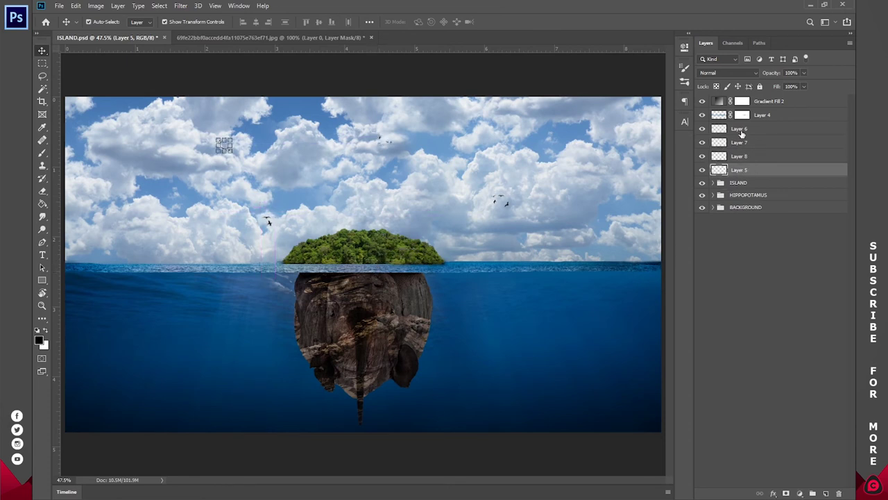
pyautogui.click(742, 133)
pyautogui.moveTo(617, 219); pyautogui.dragTo(600, 219)
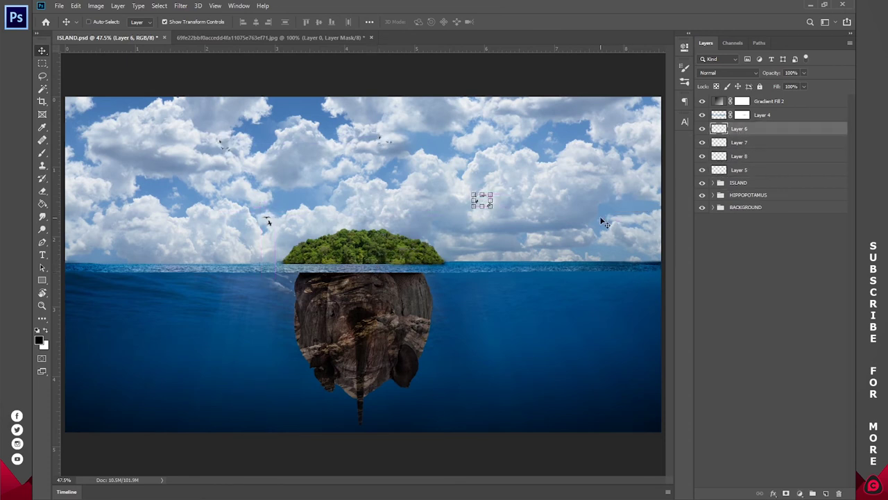
# Step: Group Layers 5, 6, 7 and 8 and name the group BIRDS
pyautogui.keyDown('shift'); pyautogui.click(760, 173); pyautogui.keyUp('shift')
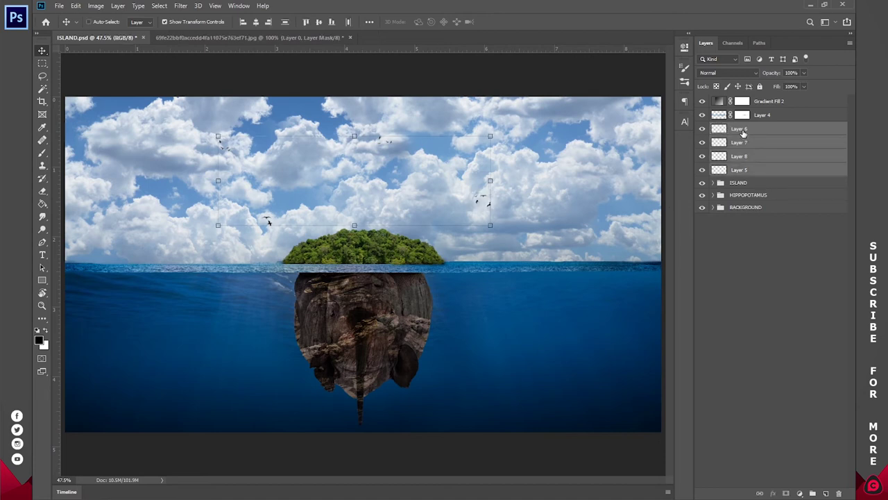
pyautogui.hotkey('ctrl', 'g')
pyautogui.doubleClick(740, 128)
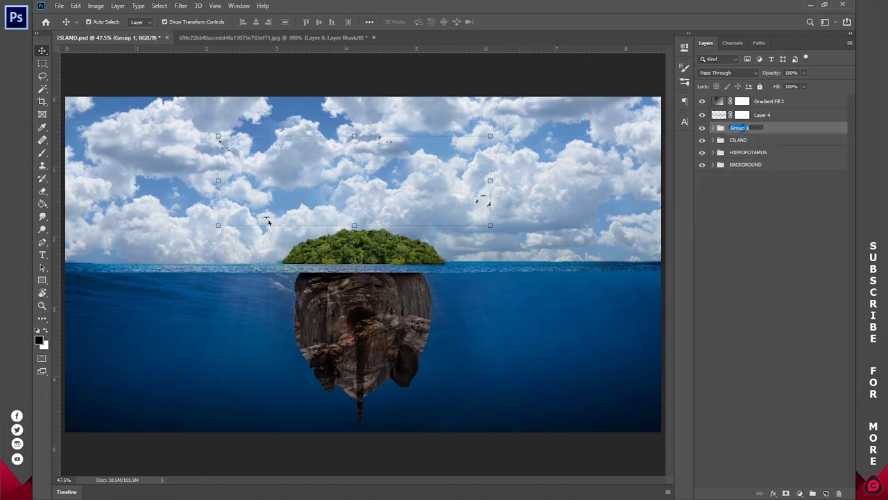
pyautogui.write('BIRDS')
pyautogui.click(743, 274)
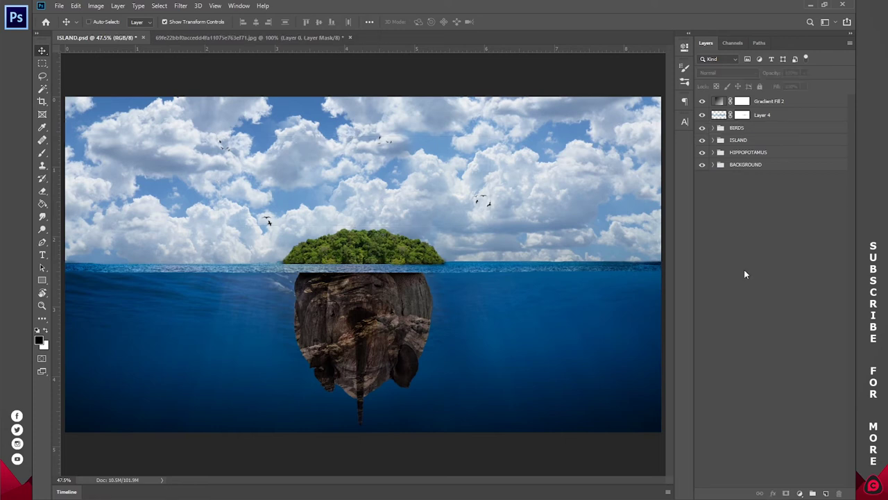
# Step: Place the free-floating-island-in-the-sky image into ISLAND.psd, scaled down at the top centre of the sky
pyautogui.click(138, 498)
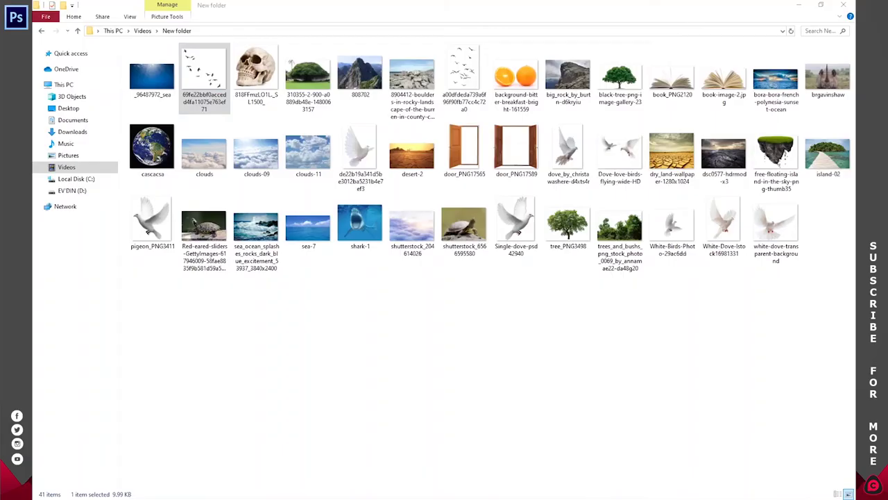
pyautogui.moveTo(776, 147); pyautogui.dragTo(313, 249)
pyautogui.moveTo(371, 431); pyautogui.dragTo(367, 179)
pyautogui.click(406, 21)
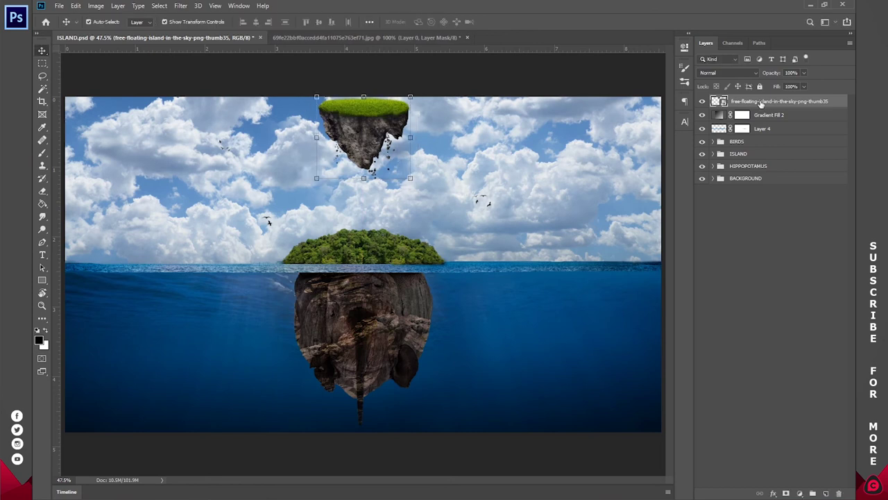
# Step: Rasterize the floating island layer, put it in its own group, and move that group between Layer 4 and BIRDS
pyautogui.rightClick(759, 104)
pyautogui.click(655, 256)
pyautogui.hotkey('ctrl', 'g')
pyautogui.moveTo(755, 101); pyautogui.dragTo(783, 150)
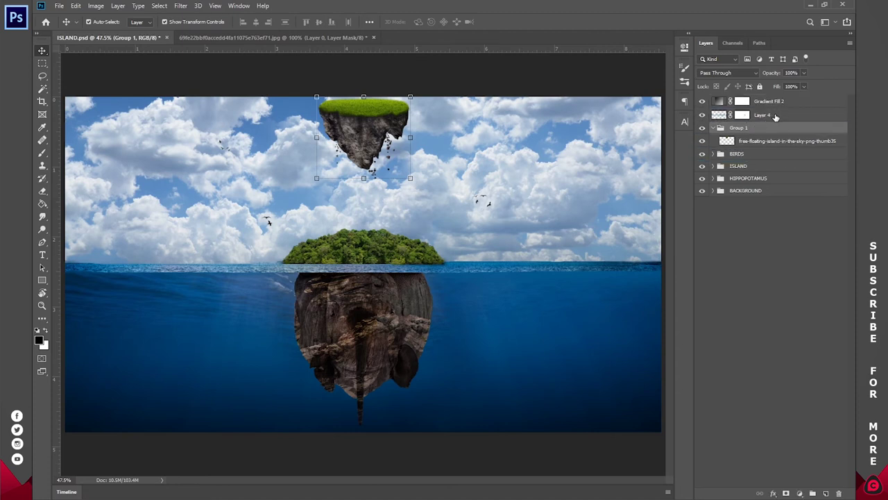
# Step: Group Gradient Fill 2 and Layer 4 as EFFECTS and hide the group
pyautogui.click(776, 115)
pyautogui.keyDown('shift'); pyautogui.click(777, 103); pyautogui.keyUp('shift')
pyautogui.hotkey('ctrl', 'g')
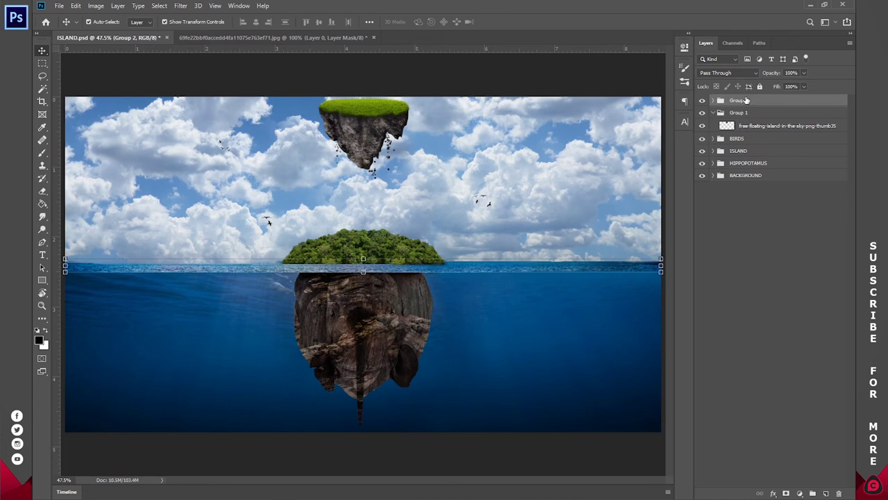
pyautogui.doubleClick(737, 100)
pyautogui.write('EFFECTS')
pyautogui.click(702, 101)
# Step: Move the floating island to the sky's right edge and place a copy at the left edge, scaled to about 46% width and 53% height
pyautogui.click(755, 126)
pyautogui.moveTo(433, 134); pyautogui.dragTo(82, 173)
pyautogui.moveTo(133, 230); pyautogui.dragTo(82, 192)
pyautogui.moveTo(72, 161); pyautogui.dragTo(98, 175)
pyautogui.click(503, 22)
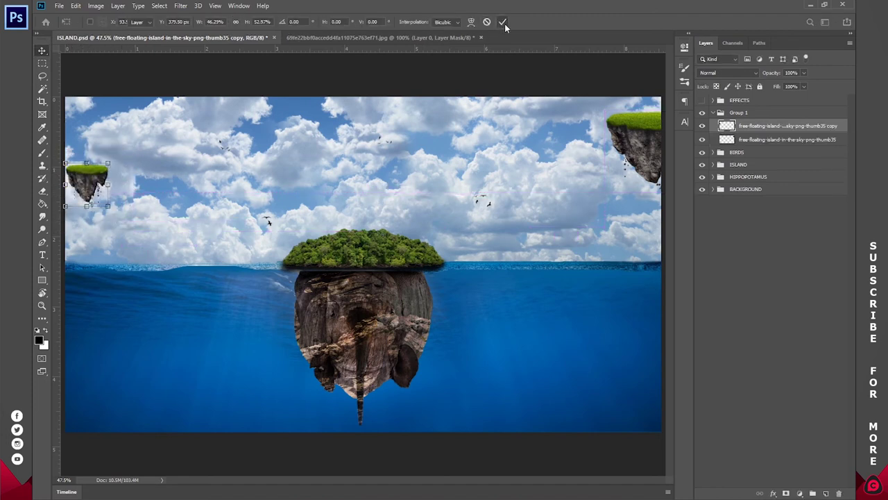
# Step: Duplicate the large floating island and scale the copy down to a tiny distant island in the sky above the main island
pyautogui.click(768, 139)
pyautogui.moveTo(644, 143); pyautogui.dragTo(424, 180)
pyautogui.hotkey('ctrl', 't')
pyautogui.moveTo(479, 227); pyautogui.dragTo(411, 169)
pyautogui.click(502, 22)
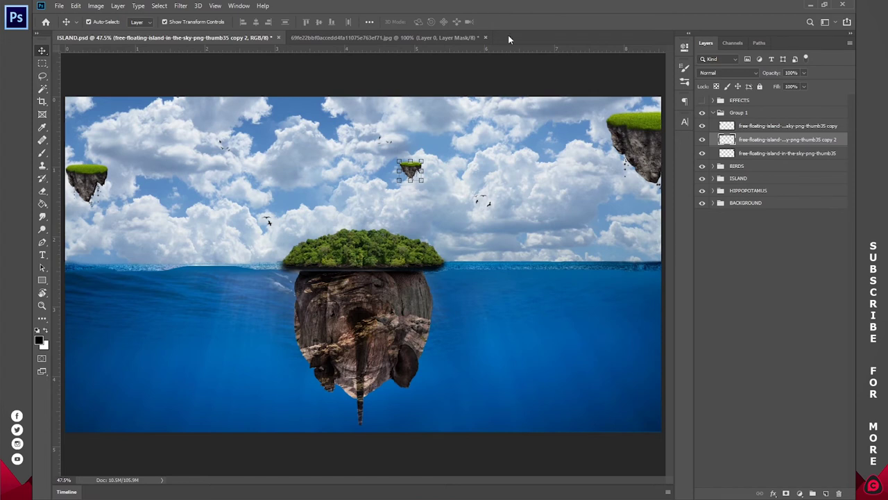
# Step: Apply a Gaussian Blur with a 5-pixel radius to the large floating island at the image's right edge
pyautogui.click(639, 133)
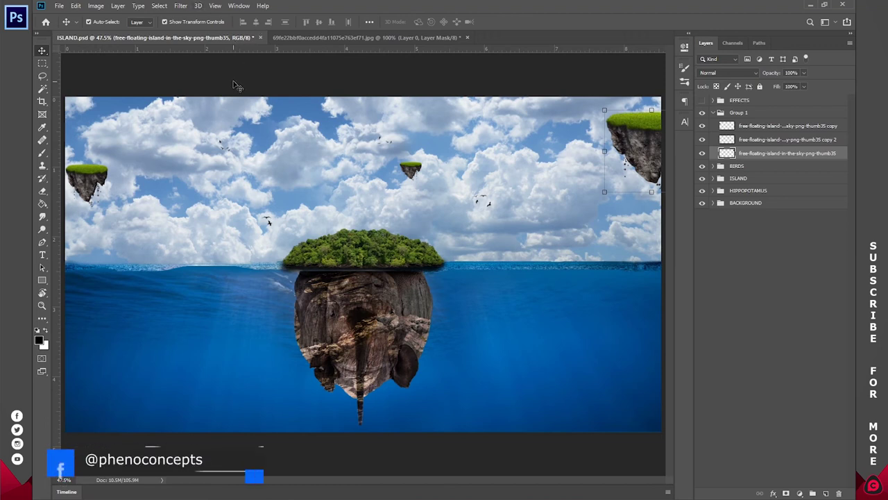
pyautogui.click(180, 5)
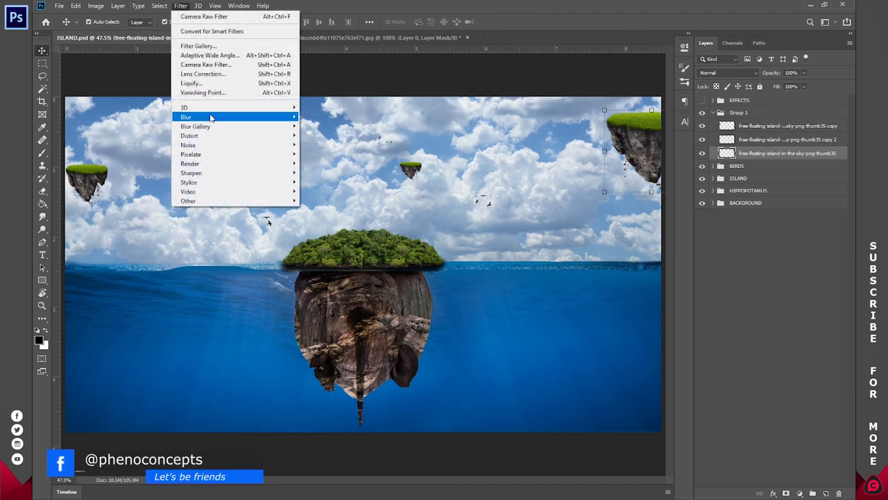
pyautogui.moveTo(257, 117)
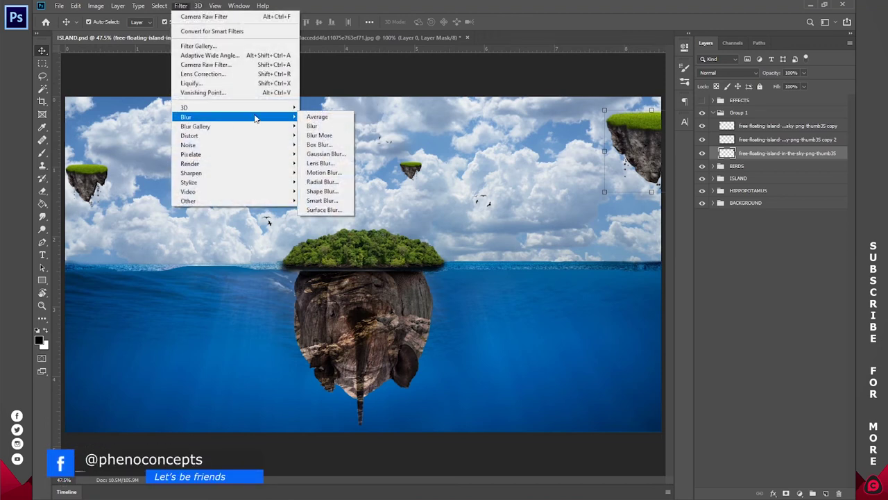
pyautogui.click(333, 155)
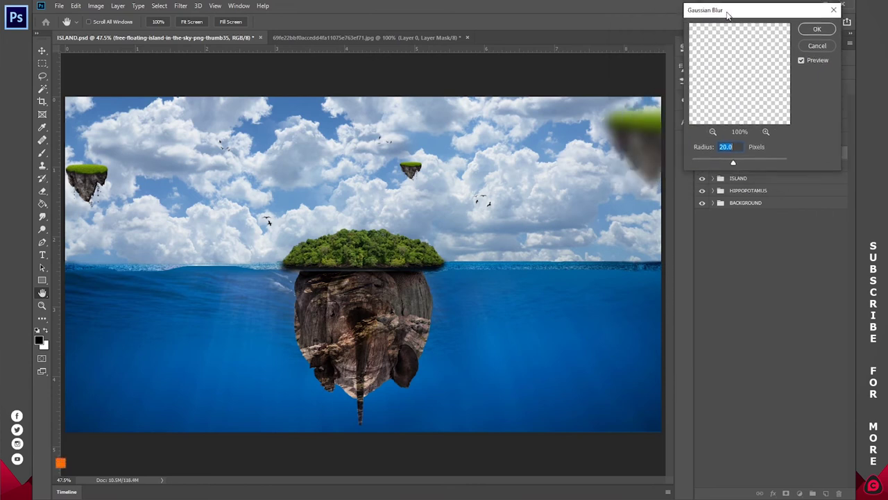
pyautogui.write('10')
pyautogui.press('BackSpace')
pyautogui.write('5')
pyautogui.press('Return')
# Step: Apply a Gaussian Blur with a 3-pixel radius to the floating island at the image's left edge, and deselect its layer
pyautogui.click(761, 141)
pyautogui.click(84, 182)
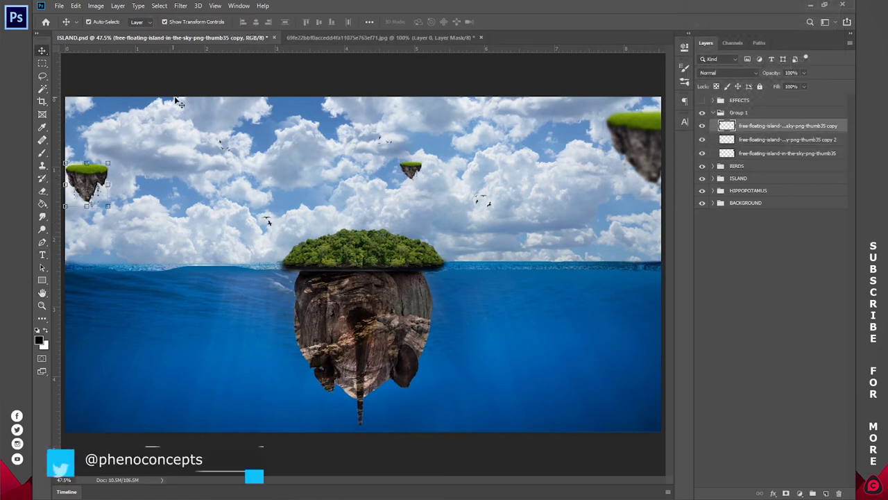
pyautogui.click(181, 6)
pyautogui.moveTo(274, 119)
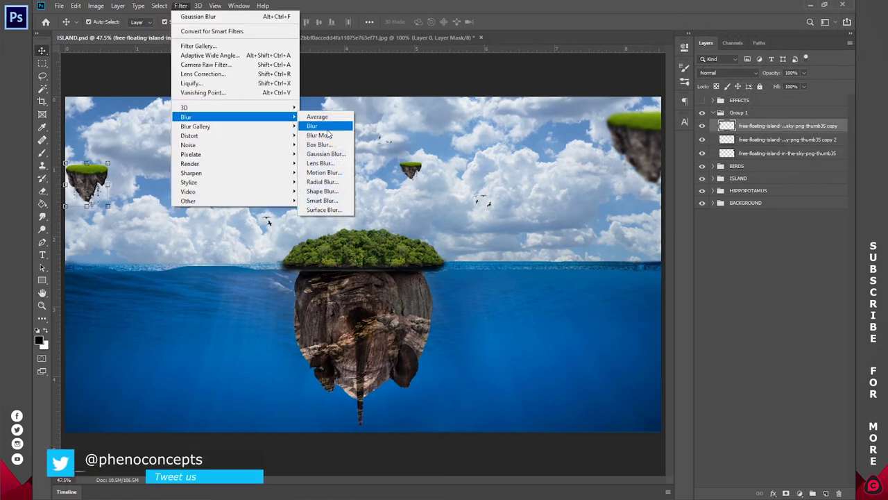
pyautogui.click(324, 154)
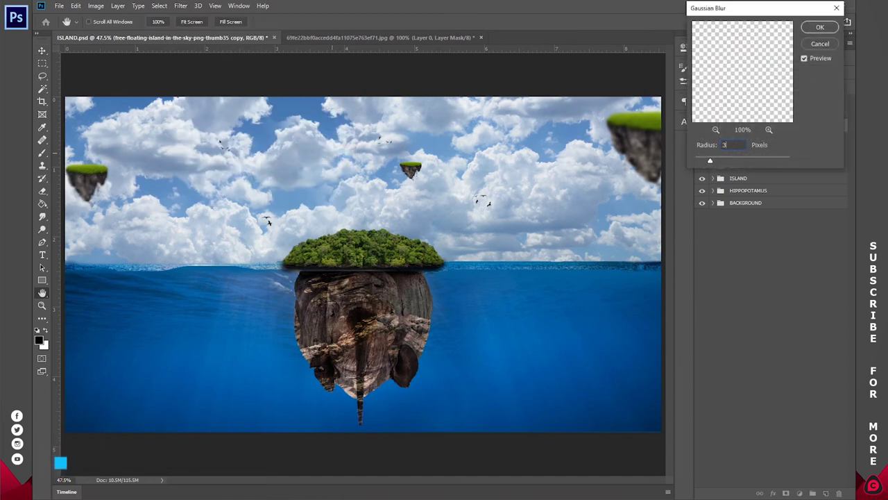
pyautogui.press('Return')
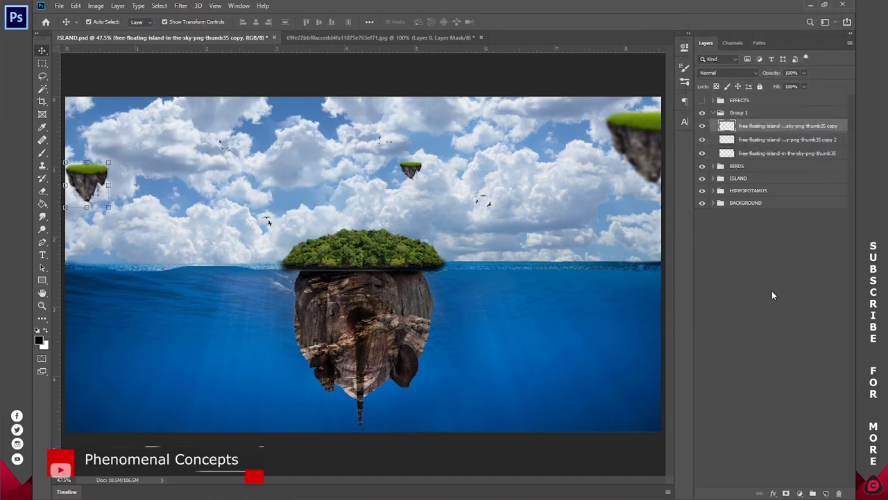
pyautogui.click(802, 295)
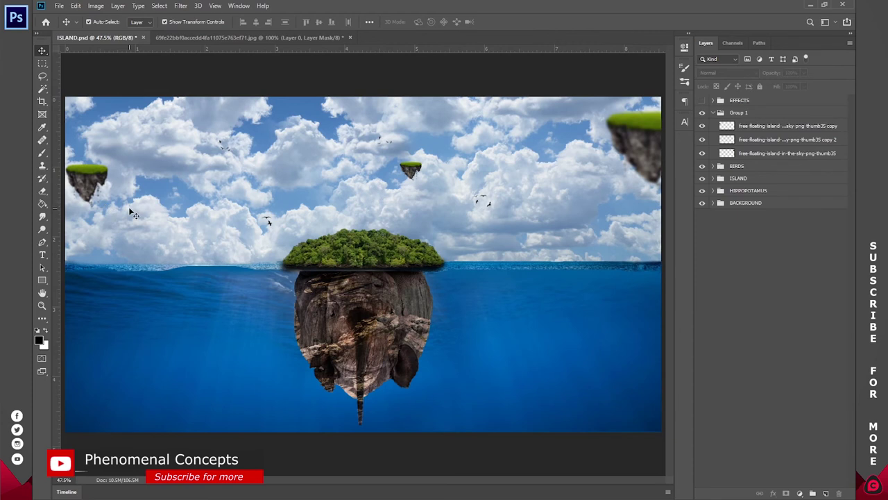
# Step: Flip the floating island at the image's left edge horizontally, shift it partly beyond that edge and slightly down, and save the document
pyautogui.click(410, 170)
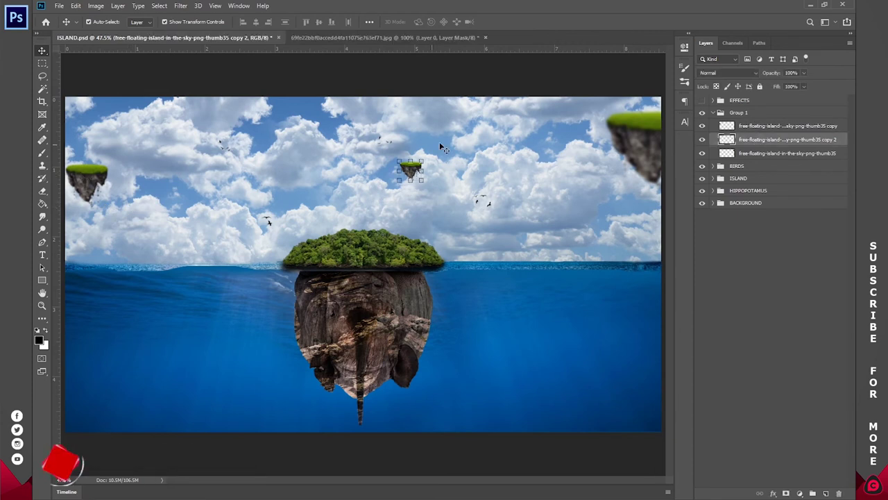
pyautogui.click(808, 154)
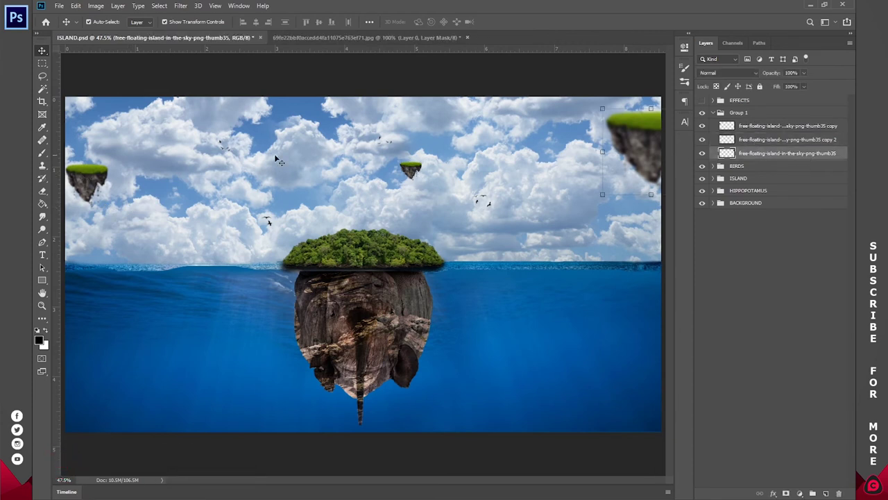
pyautogui.click(771, 125)
pyautogui.hotkey('ctrl', 't')
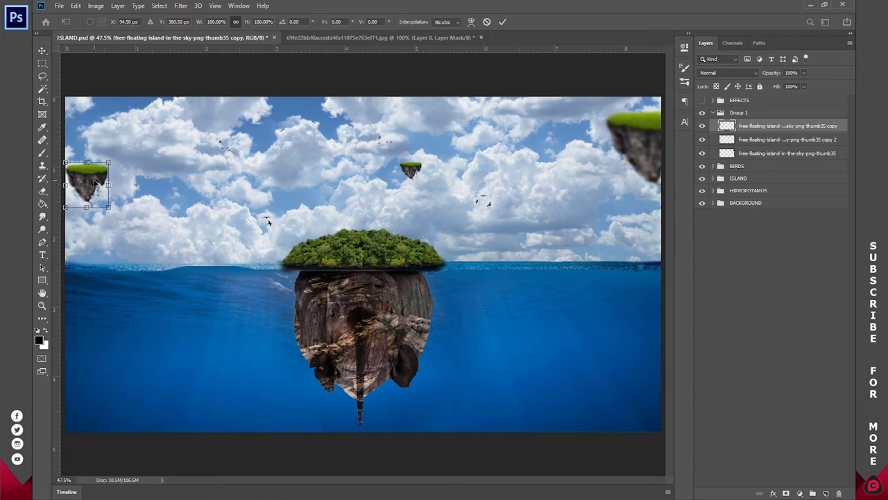
pyautogui.rightClick(79, 178)
pyautogui.click(160, 301)
pyautogui.moveTo(99, 181); pyautogui.dragTo(83, 187)
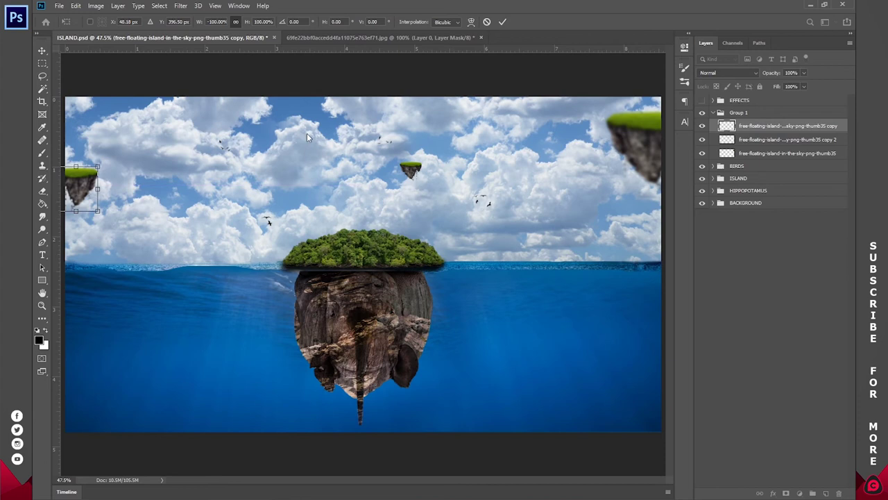
pyautogui.click(502, 22)
pyautogui.hotkey('ctrl', 's')
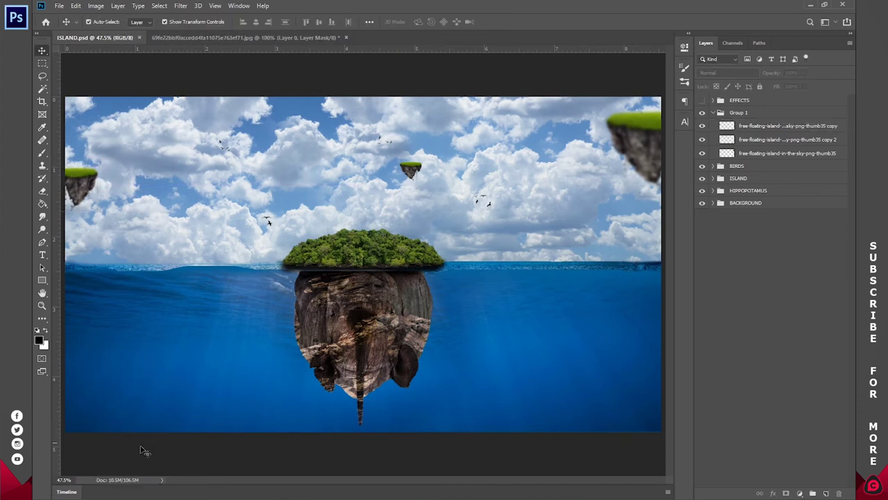
# Step: Place the shark-1 image underwater beside the rock's lower right side at about 5.25% scale, with its layer below the EFFECTS group
pyautogui.hotkey('alt', 'Tab')
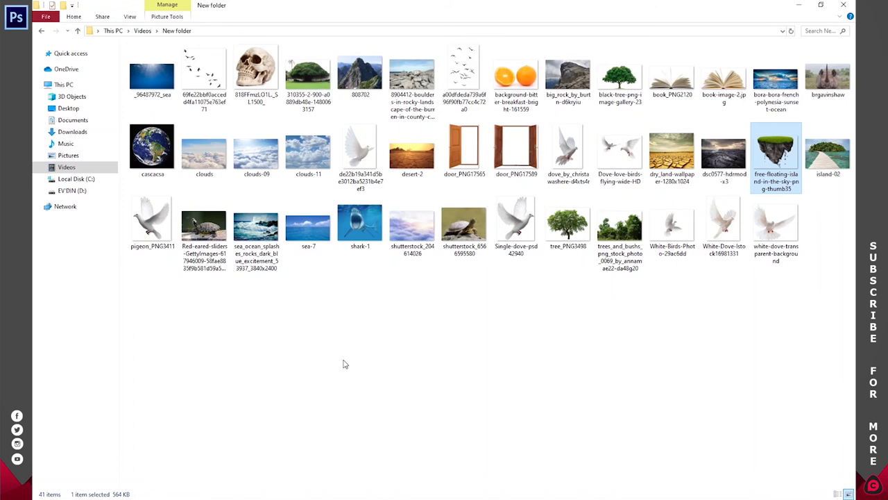
pyautogui.moveTo(360, 225); pyautogui.dragTo(505, 394)
pyautogui.moveTo(491, 336); pyautogui.dragTo(491, 386)
pyautogui.moveTo(490, 406); pyautogui.dragTo(457, 369)
pyautogui.click(408, 21)
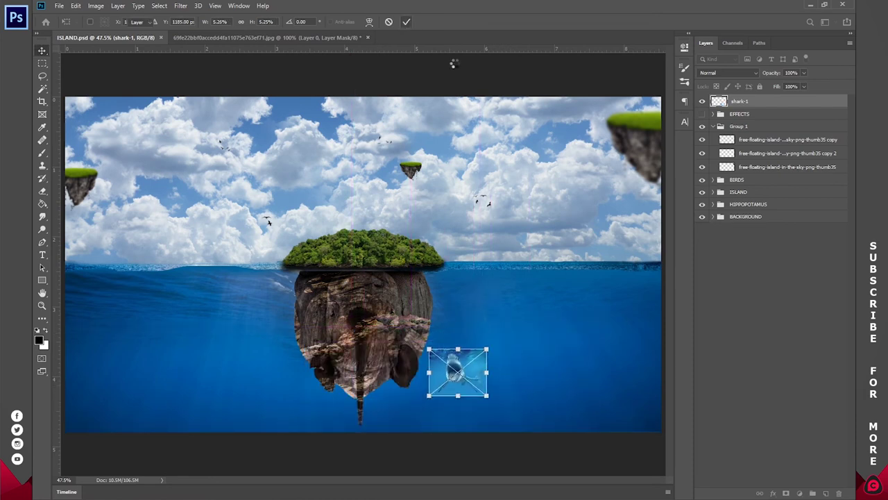
pyautogui.moveTo(773, 105); pyautogui.dragTo(768, 123)
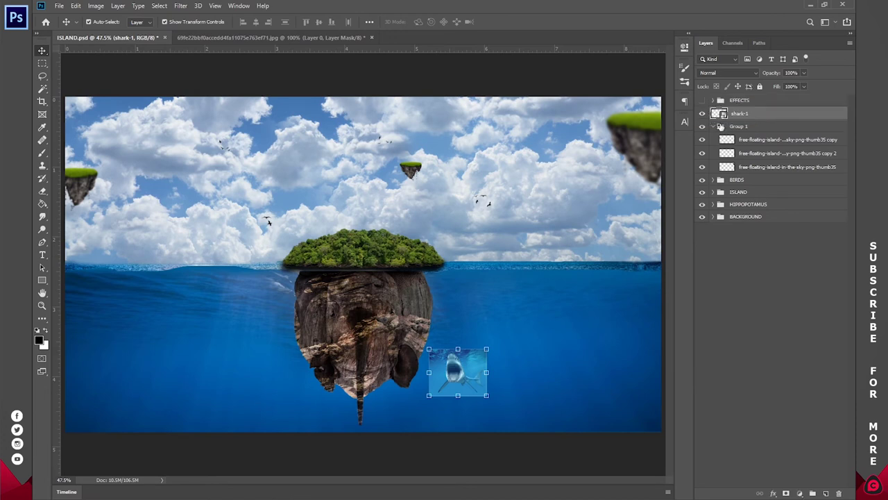
# Step: Collapse the floating islands' layer group and rename it FLOATING SKY
pyautogui.click(716, 127)
pyautogui.doubleClick(739, 126)
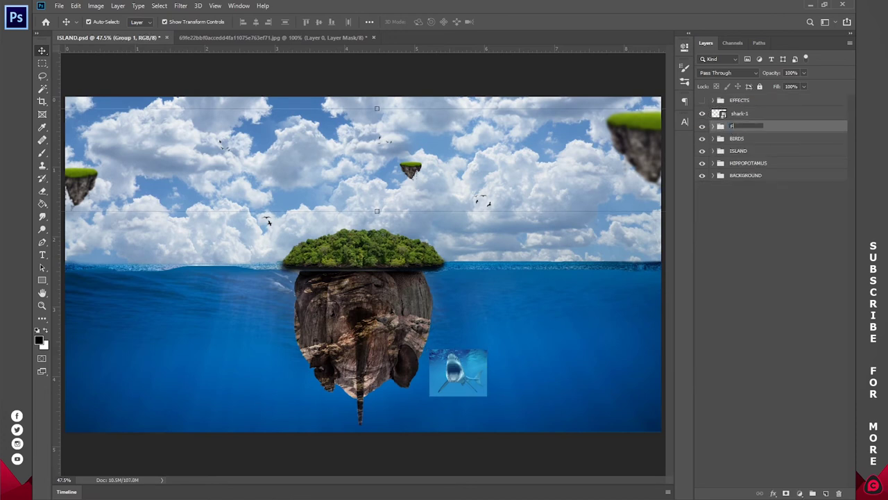
pyautogui.write('FLOATING SKY')
pyautogui.press('Return')
# Step: Rasterize the shark-1 layer and move it into the BACKGROUND group, above the SEA group
pyautogui.rightClick(743, 115)
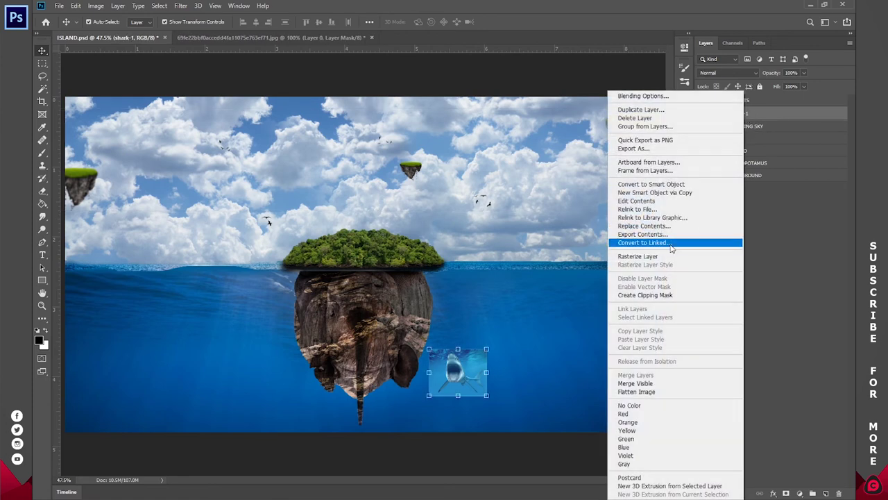
pyautogui.click(670, 258)
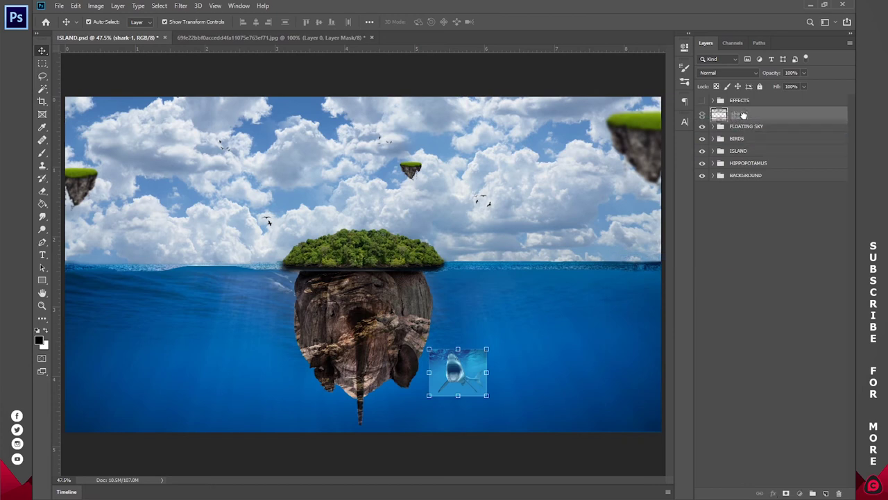
pyautogui.click(713, 175)
pyautogui.moveTo(756, 123); pyautogui.dragTo(752, 186)
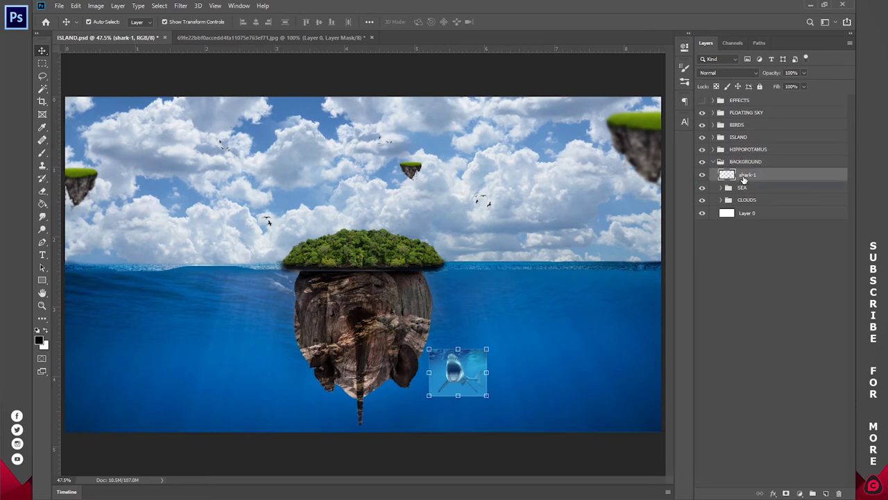
# Step: Try to select the shark with the Quick Selection tool
pyautogui.press('z')
pyautogui.click(474, 402)
pyautogui.click(473, 402)
pyautogui.click(473, 403)
pyautogui.click(473, 403)
pyautogui.click(473, 403)
pyautogui.press('space')
pyautogui.moveTo(455, 369); pyautogui.dragTo(505, 354)
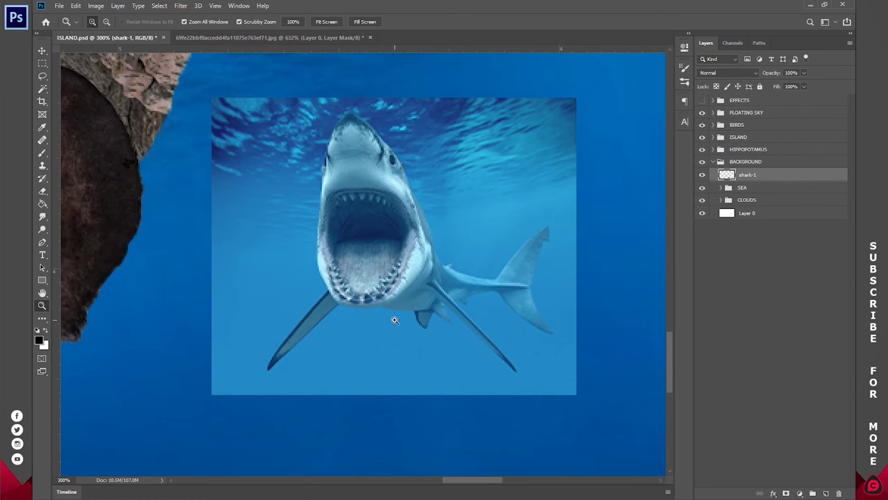
pyautogui.press('w')
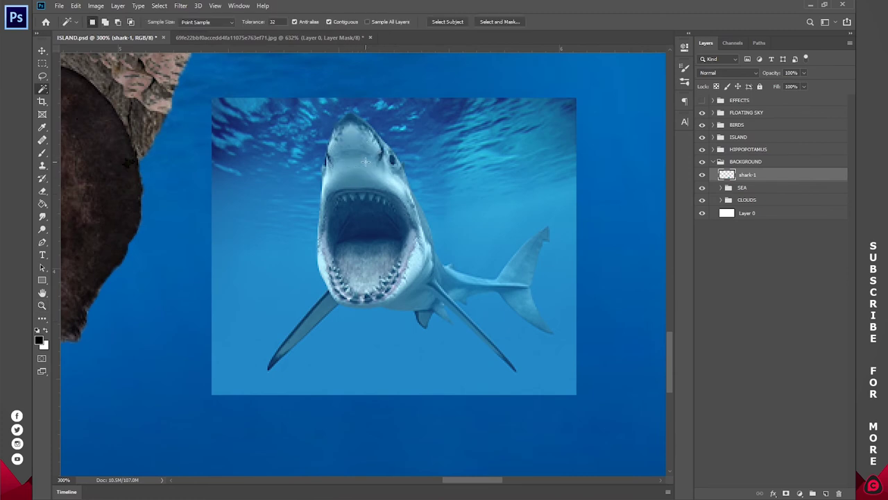
pyautogui.hotkey('shift', 'w')
pyautogui.moveTo(360, 136)
pyautogui.mouseDown()
pyautogui.moveTo(345, 149)
pyautogui.moveTo(346, 125)
pyautogui.moveTo(412, 197)
pyautogui.mouseUp()
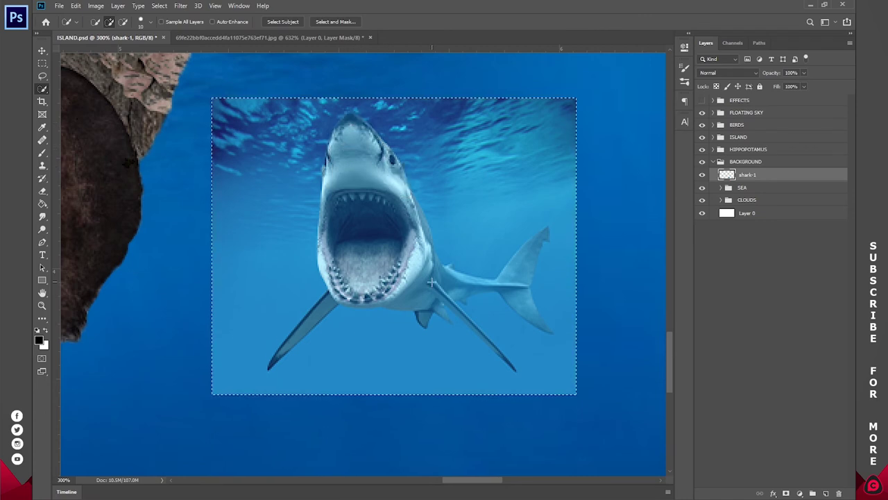
pyautogui.hotkey('ctrl', 'd')
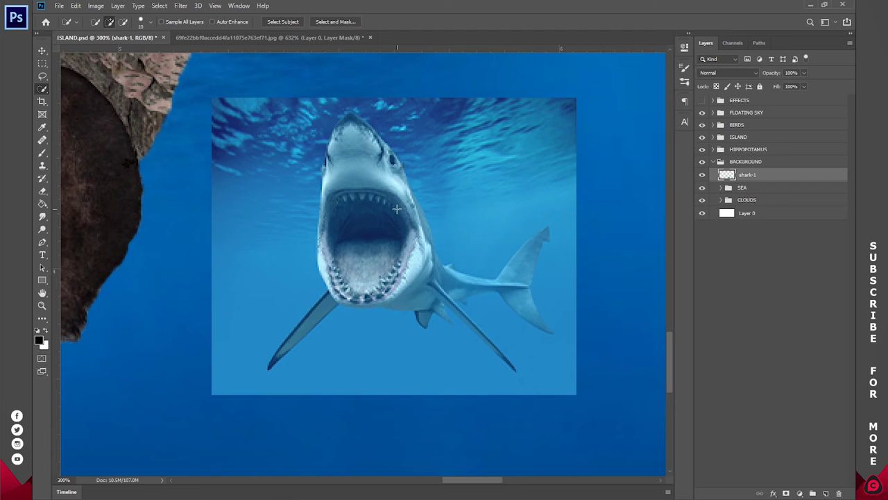
# Step: Add a layer mask to shark-1 and paint out the water above the tail with a 36-pixel soft round brush
pyautogui.click(784, 493)
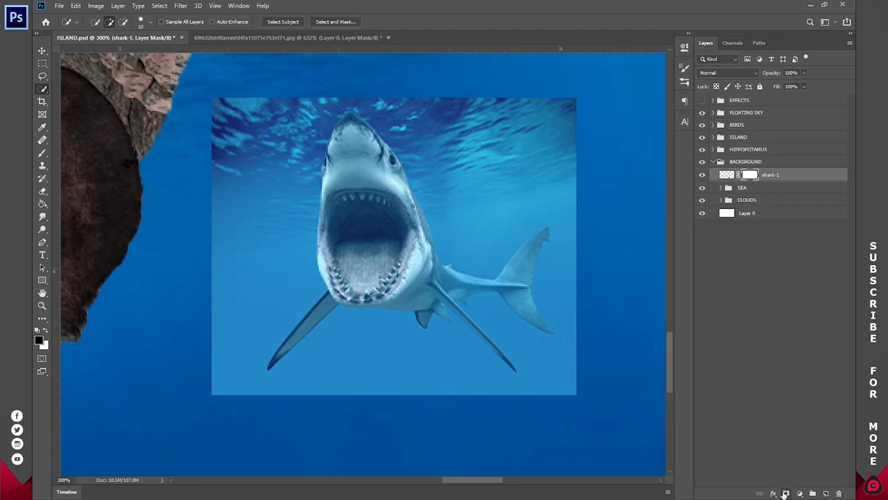
pyautogui.press('b')
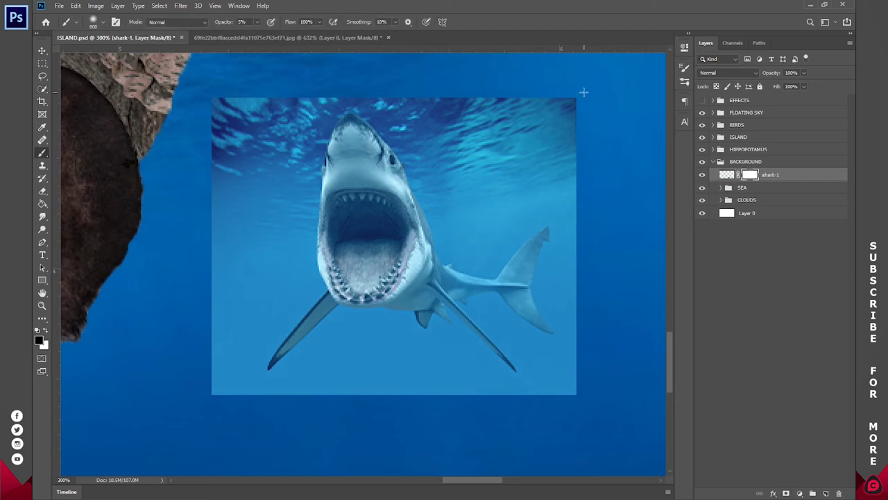
pyautogui.rightClick(547, 132)
pyautogui.moveTo(602, 153); pyautogui.dragTo(608, 153)
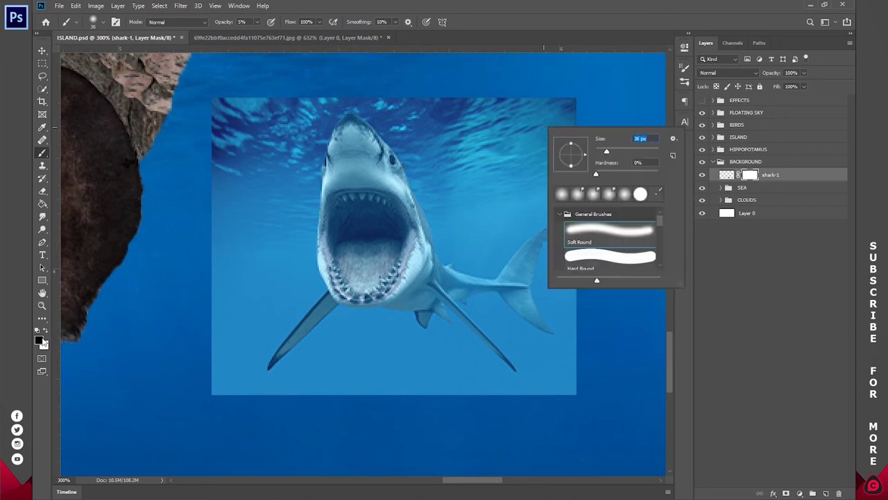
pyautogui.press('Return')
pyautogui.moveTo(224, 23); pyautogui.dragTo(378, 26)
pyautogui.moveTo(551, 129)
pyautogui.mouseDown()
pyautogui.moveTo(606, 96)
pyautogui.moveTo(530, 110)
pyautogui.moveTo(543, 94)
pyautogui.moveTo(432, 110)
pyautogui.moveTo(378, 84)
pyautogui.moveTo(403, 105)
pyautogui.moveTo(505, 131)
pyautogui.moveTo(393, 97)
pyautogui.moveTo(466, 166)
pyautogui.moveTo(433, 125)
pyautogui.moveTo(517, 157)
pyautogui.moveTo(478, 159)
pyautogui.moveTo(531, 151)
pyautogui.moveTo(462, 143)
pyautogui.moveTo(575, 207)
pyautogui.moveTo(571, 160)
pyautogui.moveTo(554, 153)
pyautogui.moveTo(512, 228)
pyautogui.mouseUp()
# Step: Trace a closed selection around the shark's head, fins and tail with the Polygonal Lasso tool
pyautogui.press('l')
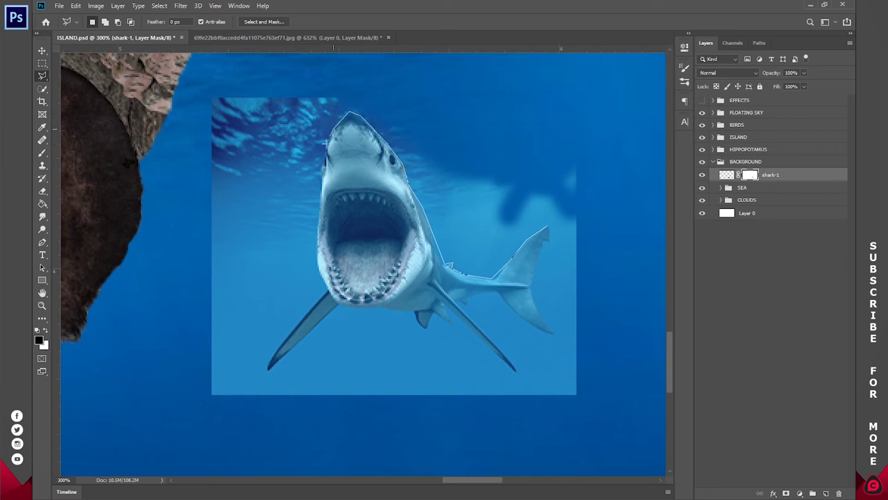
pyautogui.click(319, 272)
pyautogui.click(269, 367)
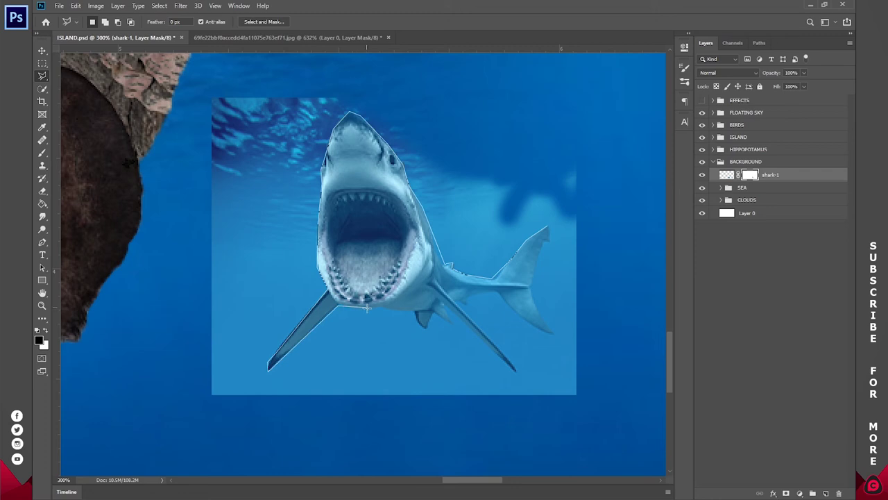
pyautogui.click(450, 324)
pyautogui.click(443, 303)
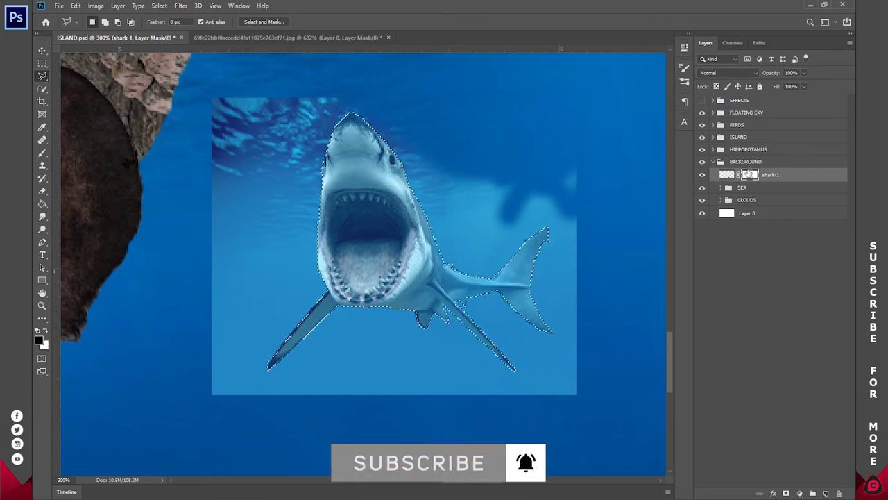
# Step: Delete the painted layer mask from shark-1 and add a new mask from the shark selection
pyautogui.rightClick(749, 173)
pyautogui.click(763, 192)
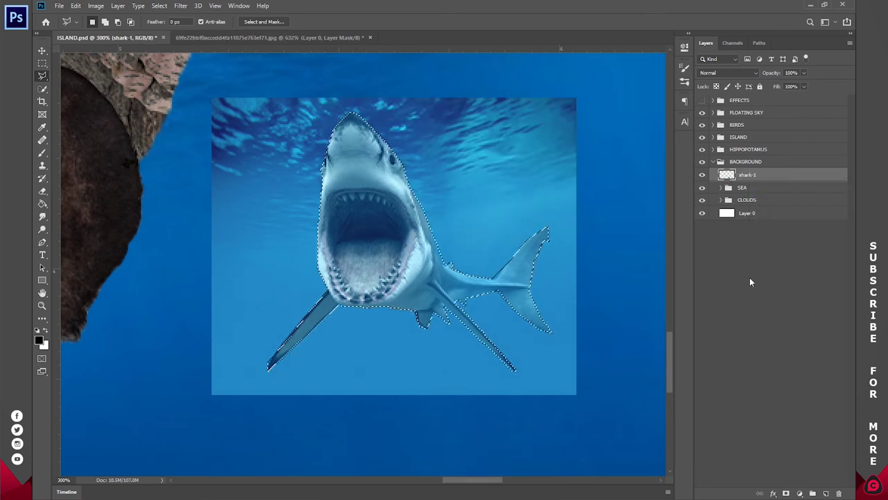
pyautogui.click(786, 493)
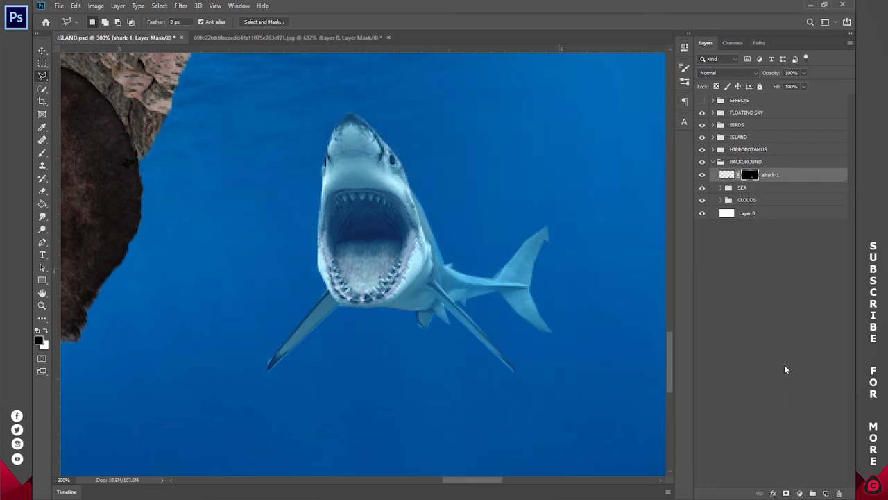
# Step: Move the cut-out shark down and left, closer to the rock, and apply its layer mask
pyautogui.press('z')
pyautogui.click(323, 23)
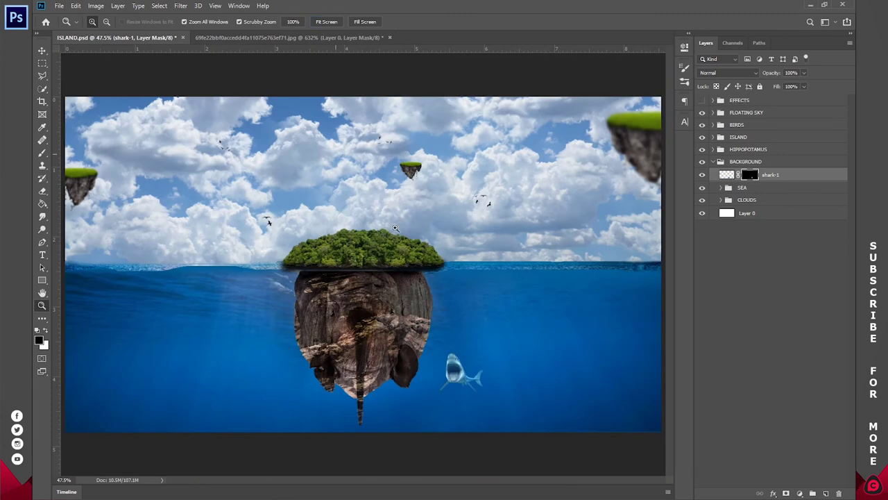
pyautogui.click(461, 396)
pyautogui.click(469, 309)
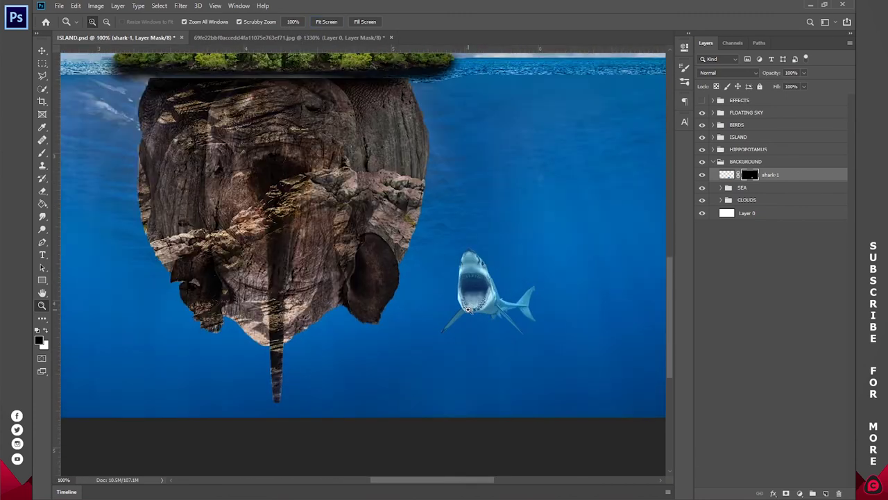
pyautogui.press('v')
pyautogui.moveTo(468, 258); pyautogui.dragTo(445, 298)
pyautogui.rightClick(751, 177)
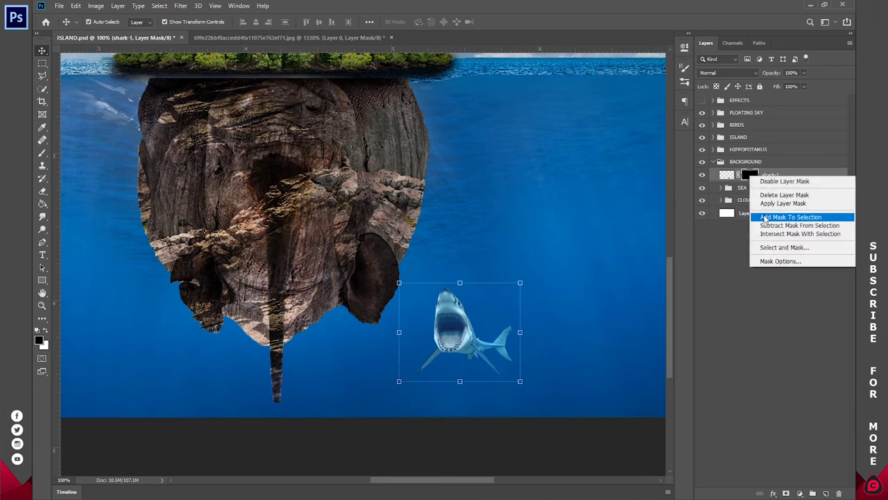
pyautogui.click(777, 202)
# Step: Darken the shark with a Curves adjustment masked to its outline, and compare the image with and without the adjustment
pyautogui.keyDown('ctrl'); pyautogui.click(738, 178); pyautogui.keyUp('ctrl')
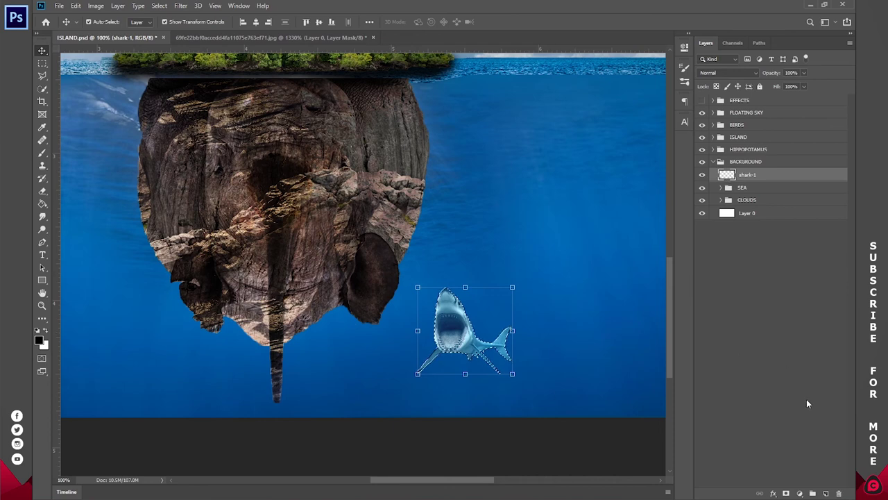
pyautogui.click(801, 493)
pyautogui.click(795, 364)
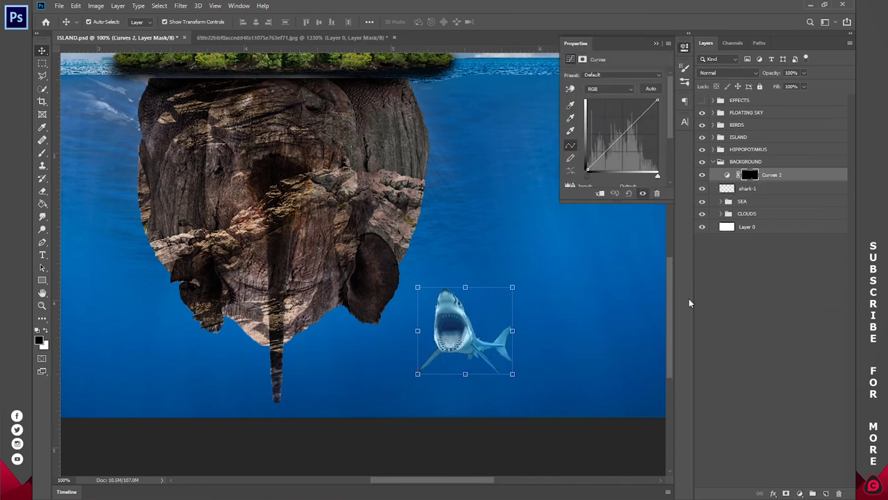
pyautogui.moveTo(606, 149)
pyautogui.mouseDown()
pyautogui.moveTo(608, 156)
pyautogui.moveTo(612, 143)
pyautogui.moveTo(612, 155)
pyautogui.mouseUp()
pyautogui.press('z')
pyautogui.click(327, 22)
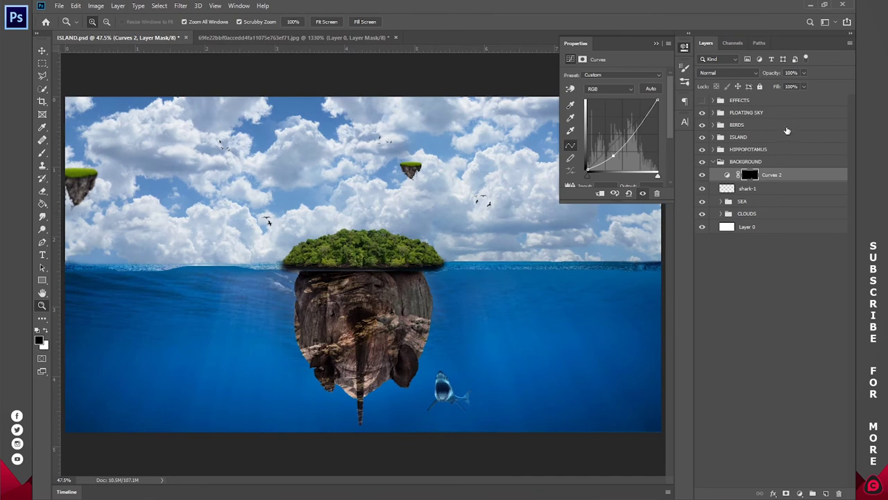
pyautogui.click(703, 174)
pyautogui.click(703, 175)
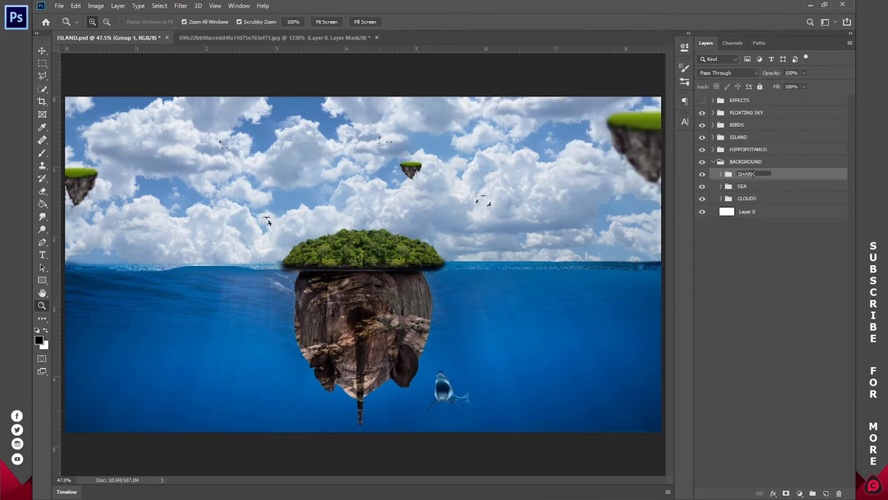
# Step: Group the shark layer with its Curves adjustment and name the group SHARK
pyautogui.press('Return')
pyautogui.press('b')
pyautogui.press('v')
pyautogui.moveTo(573, 364)
pyautogui.mouseDown()
pyautogui.moveTo(553, 371)
pyautogui.moveTo(560, 374)
pyautogui.mouseUp()
pyautogui.click(800, 326)
# Step: Turn on the EFFECTS group's visibility and shift the SHARK group slightly underwater beside the rock
pyautogui.click(703, 101)
pyautogui.click(703, 102)
pyautogui.click(704, 101)
pyautogui.click(744, 174)
pyautogui.moveTo(516, 395); pyautogui.dragTo(521, 384)
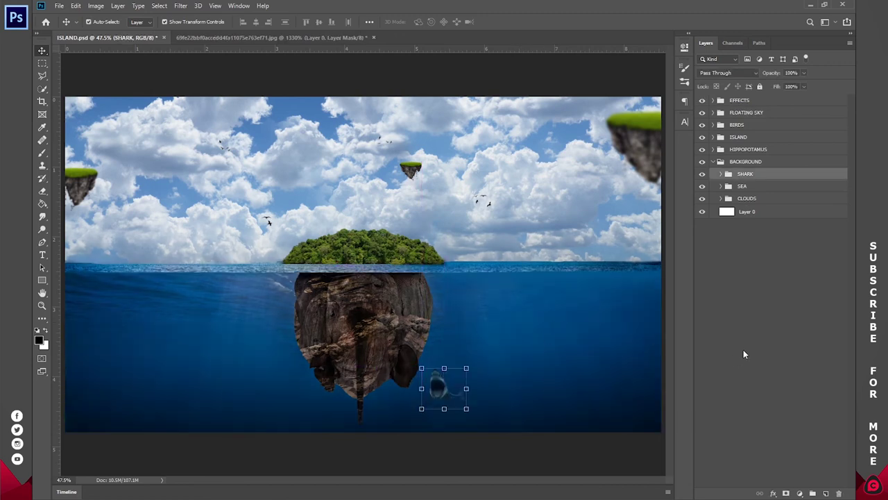
pyautogui.click(743, 349)
# Step: Switch to File Explorer and open the mountain photo 808702 in Photoshop as a separate document
pyautogui.moveTo(132, 496)
pyautogui.click(131, 463)
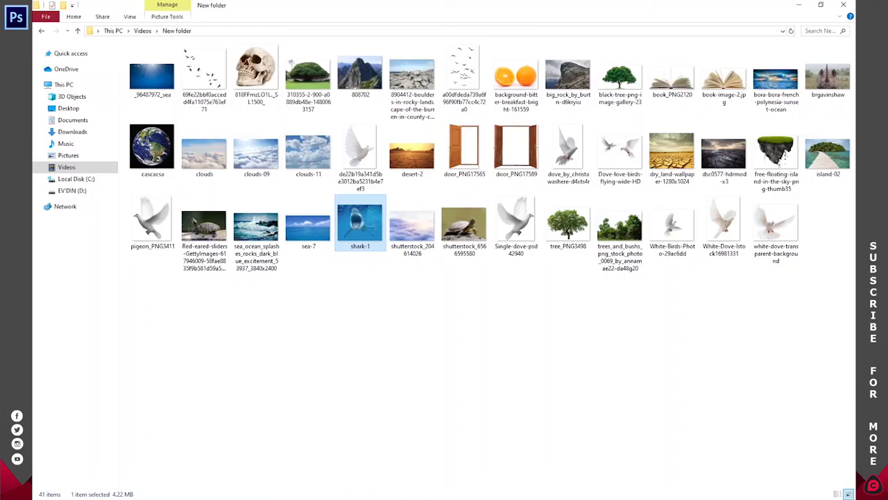
pyautogui.click(426, 321)
pyautogui.rightClick(356, 70)
pyautogui.moveTo(482, 238)
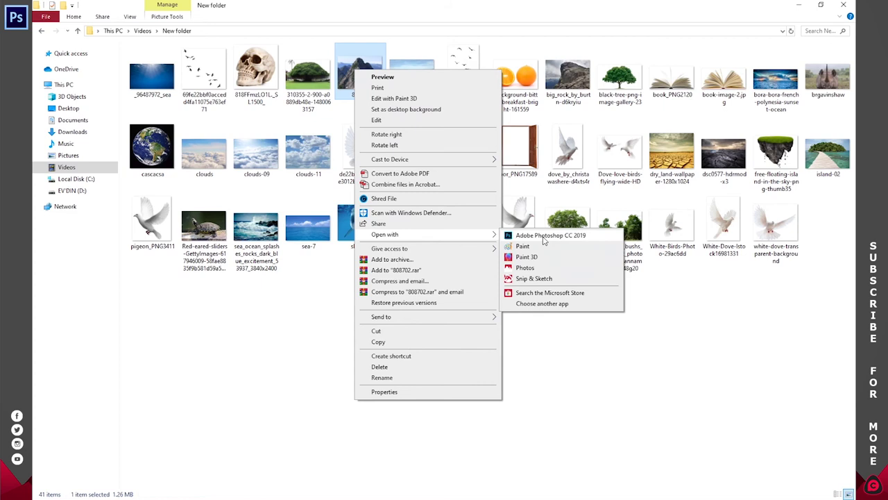
pyautogui.click(534, 236)
# Step: Select the main mountain with Quick Selection, copy it to a new layer, and bring that layer into ISLAND.psd
pyautogui.press('w')
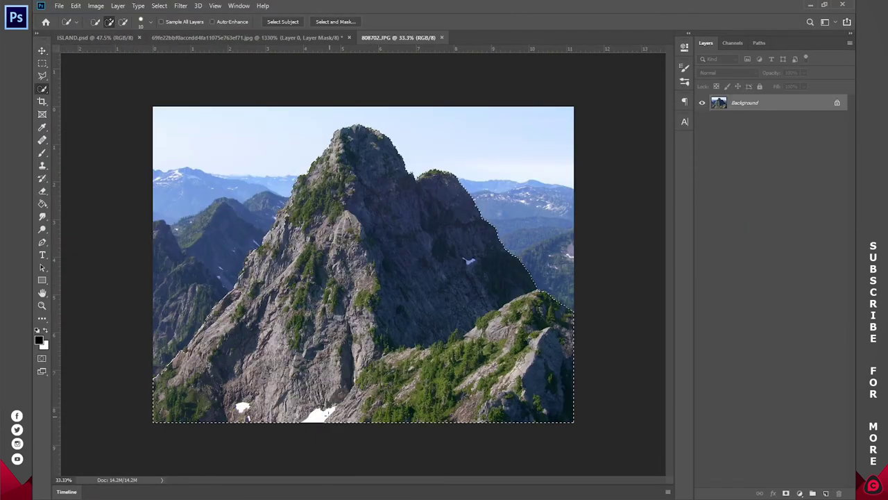
pyautogui.rightClick(332, 278)
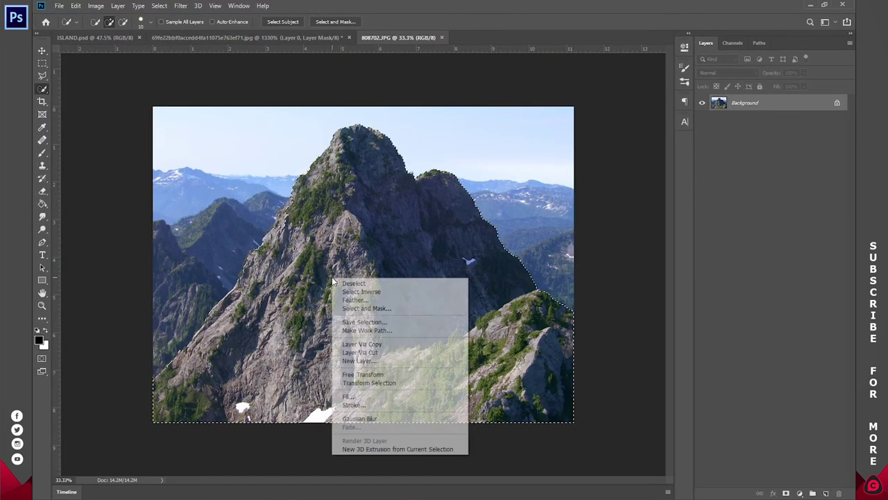
pyautogui.click(362, 344)
pyautogui.press('v')
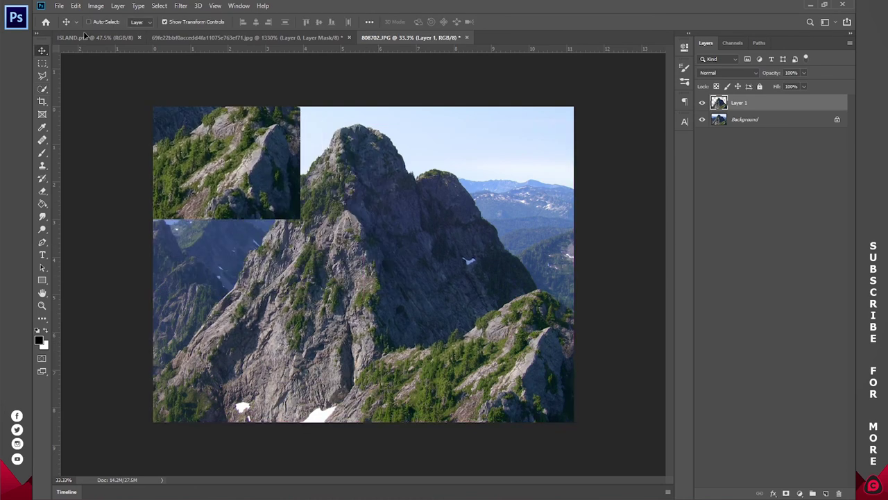
pyautogui.moveTo(86, 43); pyautogui.dragTo(347, 265)
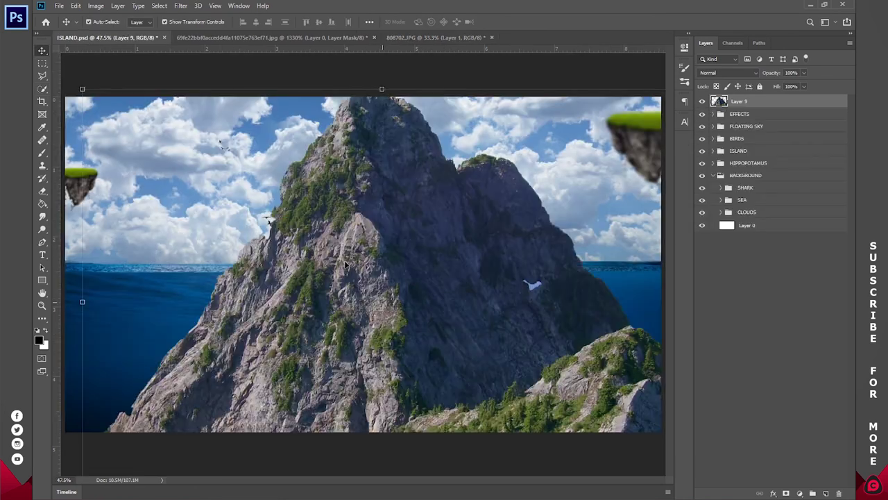
# Step: Close the bird image and the 808702.JPG document without saving either one
pyautogui.click(253, 37)
pyautogui.hotkey('ctrl', 'w')
pyautogui.click(440, 196)
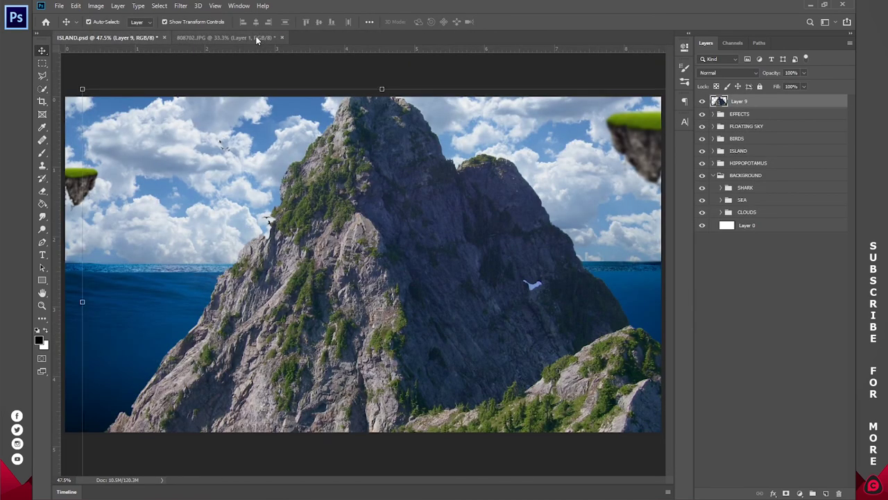
pyautogui.click(257, 38)
pyautogui.hotkey('ctrl', 'w')
pyautogui.click(440, 190)
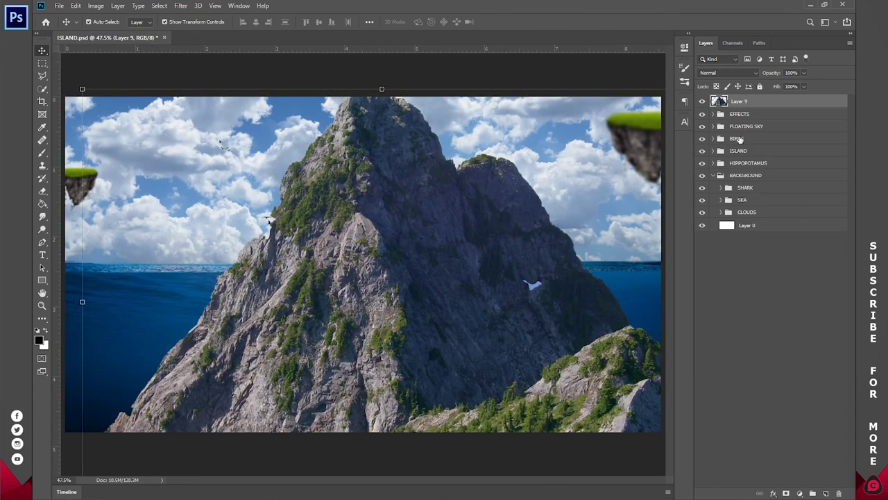
# Step: Clip the mountain layer at the top of the HIPPOPOTAMUS group and hide the Layer 3 rock textures beneath it
pyautogui.moveTo(737, 104); pyautogui.dragTo(714, 168)
pyautogui.click(713, 162)
pyautogui.click(713, 149)
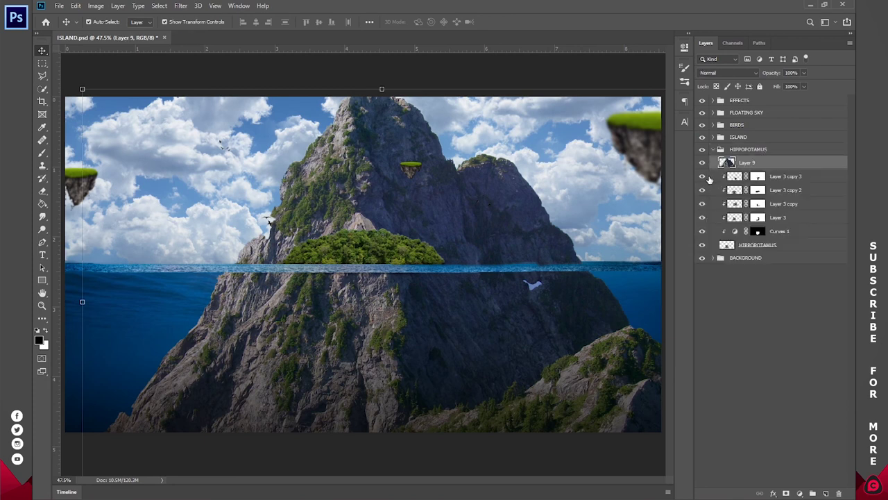
pyautogui.moveTo(770, 168)
pyautogui.mouseDown()
pyautogui.moveTo(779, 220)
pyautogui.moveTo(766, 161)
pyautogui.moveTo(770, 172)
pyautogui.moveTo(755, 168)
pyautogui.mouseUp()
pyautogui.rightClick(757, 163)
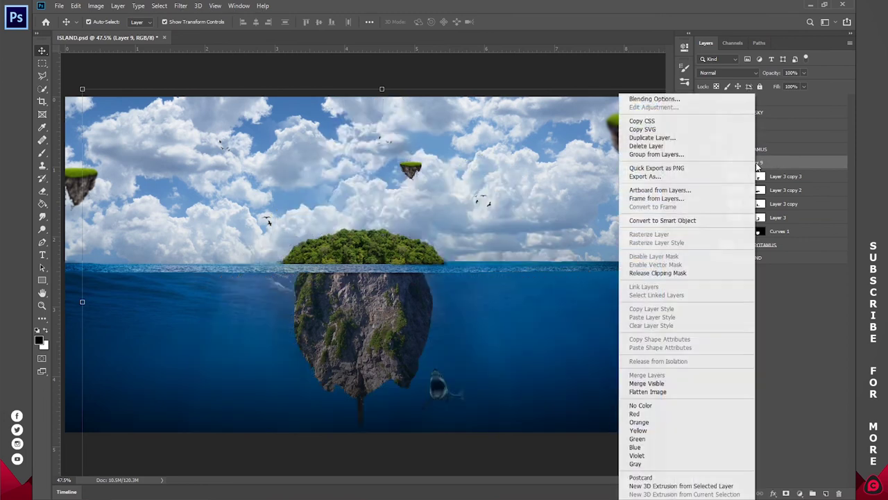
pyautogui.click(766, 165)
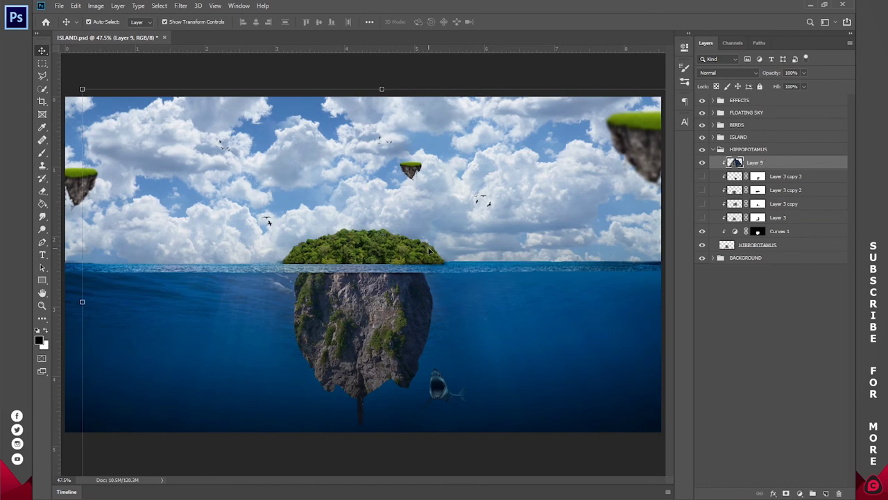
# Step: Flip the mountain texture vertically and scale it to about 34% so it covers the underwater rock
pyautogui.moveTo(383, 88); pyautogui.dragTo(381, 343)
pyautogui.moveTo(376, 386); pyautogui.dragTo(357, 275)
pyautogui.rightClick(380, 273)
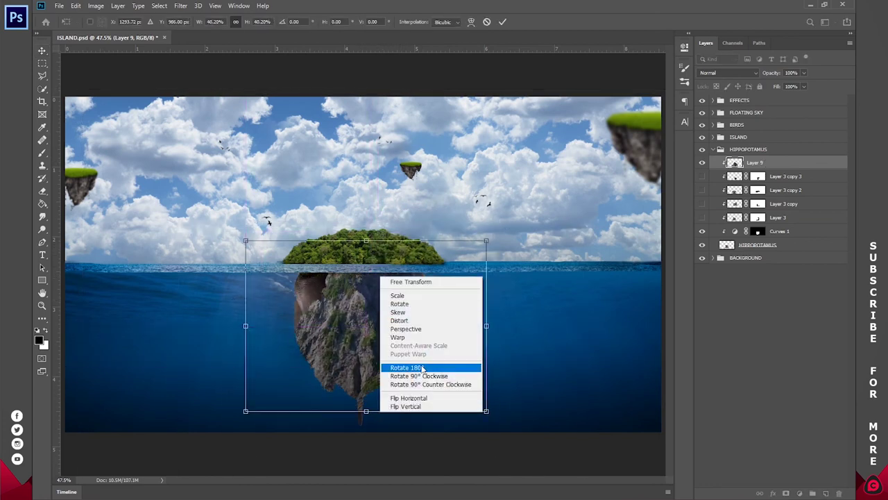
pyautogui.click(409, 406)
pyautogui.moveTo(366, 240); pyautogui.dragTo(366, 267)
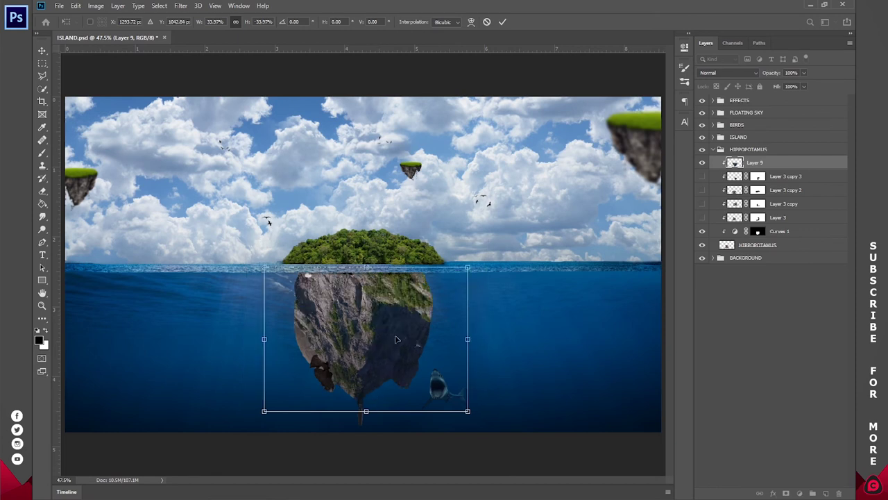
pyautogui.click(501, 21)
# Step: Cycle through the blend modes for the mountain texture and set it to Hard Light
pyautogui.click(727, 72)
pyautogui.click(714, 91)
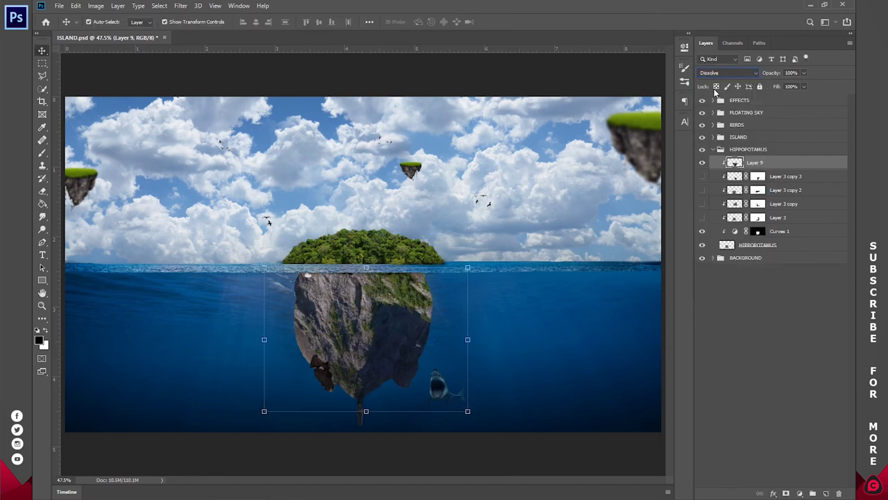
pyautogui.press('Down')
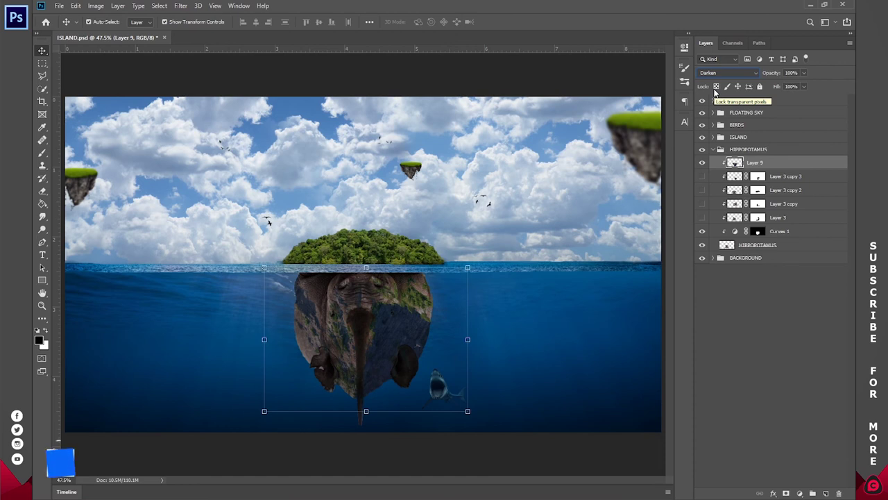
pyautogui.press('Down')
pyautogui.press('Down')
pyautogui.press('Down')
pyautogui.press('Down')
pyautogui.press('Down')
pyautogui.press('Down')
pyautogui.press('Down')
pyautogui.press('Down')
pyautogui.press('Down')
pyautogui.press('Down')
pyautogui.press('Down')
pyautogui.press('Down')
# Step: Show the Layer 3 textures and try grouping them with the Curves 1 adjustment to compare the rock without them
pyautogui.press('z')
pyautogui.click(340, 402)
pyautogui.click(324, 398)
pyautogui.moveTo(438, 364); pyautogui.dragTo(435, 257)
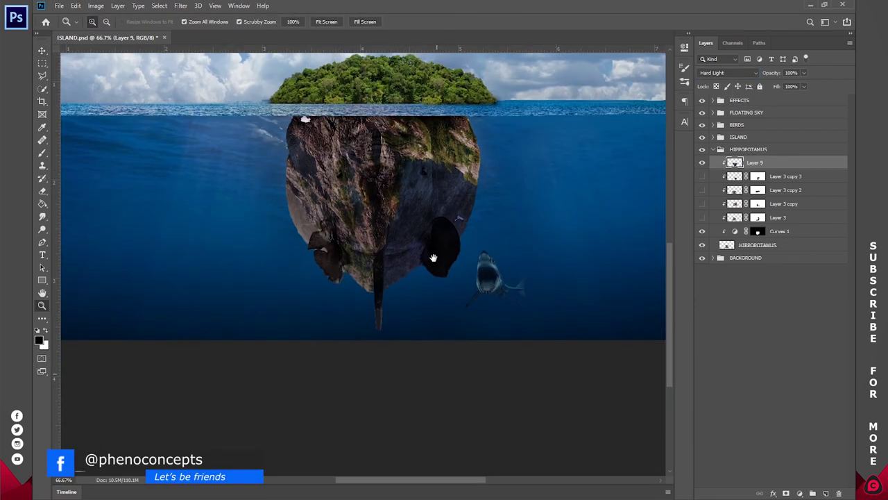
pyautogui.click(397, 246)
pyautogui.moveTo(406, 223); pyautogui.dragTo(399, 292)
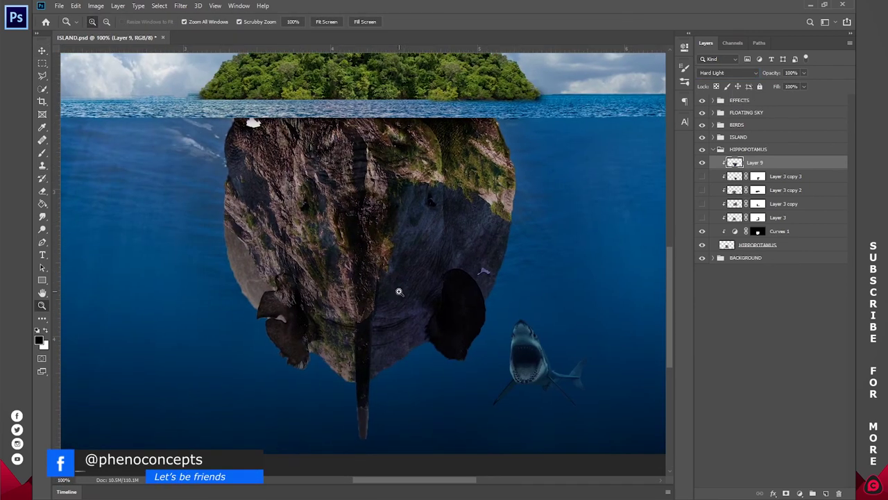
pyautogui.moveTo(702, 176); pyautogui.dragTo(701, 222)
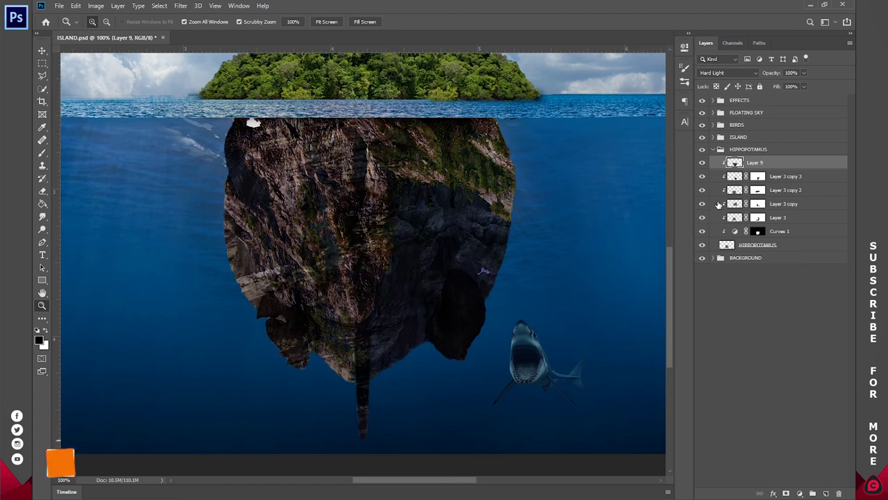
pyautogui.click(737, 177)
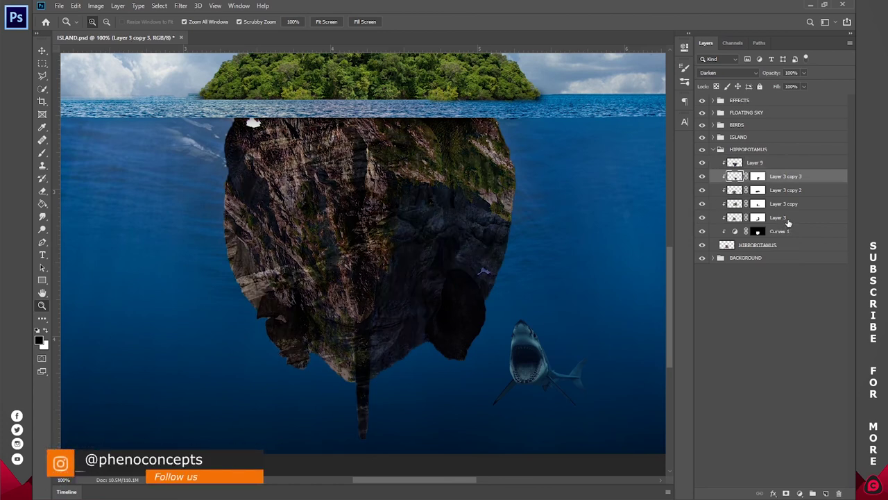
pyautogui.keyDown('shift'); pyautogui.click(788, 231); pyautogui.keyUp('shift')
pyautogui.hotkey('ctrl', 'g')
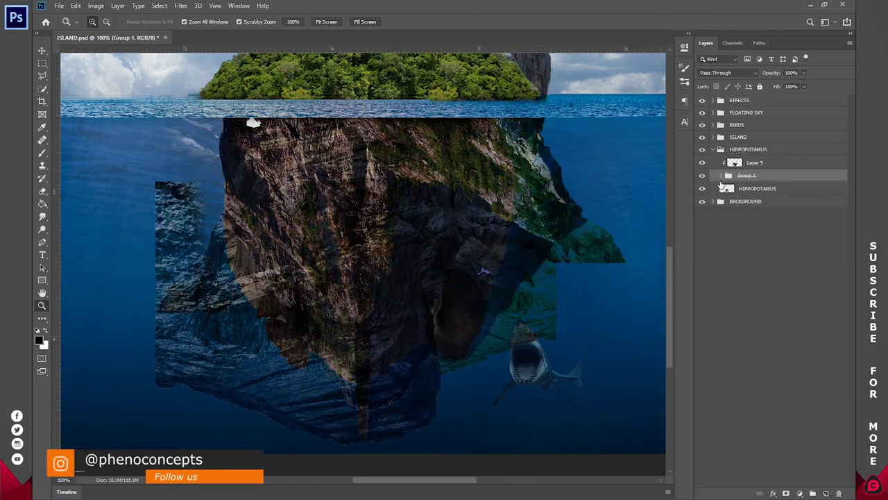
pyautogui.click(704, 176)
pyautogui.click(704, 177)
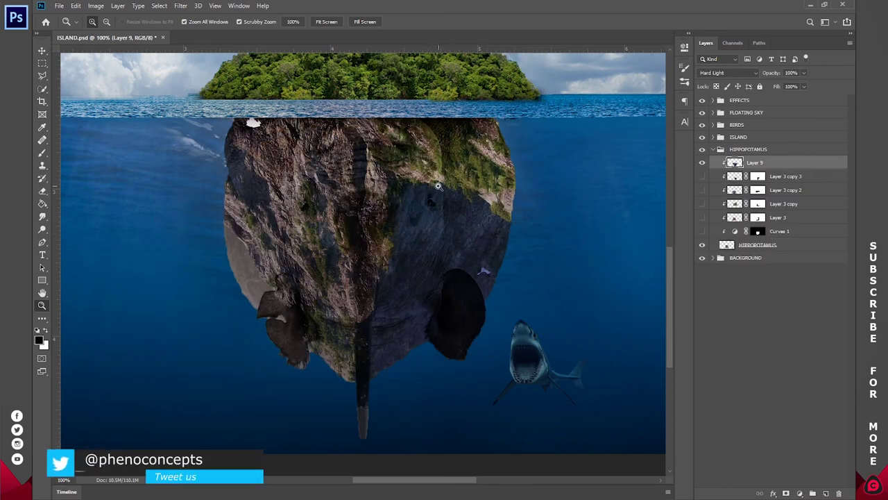
# Step: Shrink the mountain texture and reposition it over the upper part of the underwater rock
pyautogui.press('v')
pyautogui.moveTo(590, 258); pyautogui.dragTo(526, 258)
pyautogui.moveTo(401, 213); pyautogui.dragTo(444, 193)
pyautogui.moveTo(539, 246); pyautogui.dragTo(385, 246)
pyautogui.moveTo(324, 218); pyautogui.dragTo(439, 205)
pyautogui.click(503, 21)
# Step: Add a horizontally flipped copy of the mountain texture and fit it over another part of the rock
pyautogui.hotkey('ctrl', 'z')
pyautogui.moveTo(180, 260); pyautogui.dragTo(251, 333)
pyautogui.rightClick(541, 229)
pyautogui.click(506, 351)
pyautogui.moveTo(425, 191); pyautogui.dragTo(471, 176)
pyautogui.click(503, 22)
# Step: Flip the second copy of the mountain texture vertically and enlarge it to 139.62% to cover the whole rock
pyautogui.hotkey('ctrl', 't')
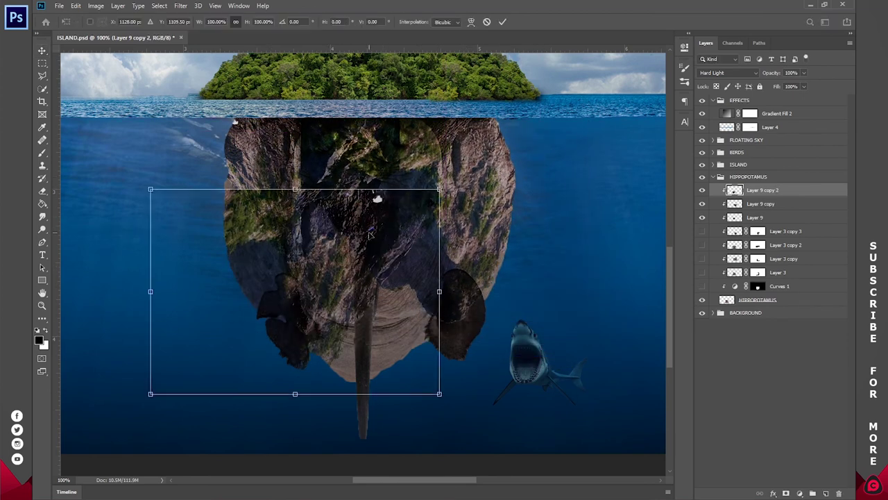
pyautogui.rightClick(369, 233)
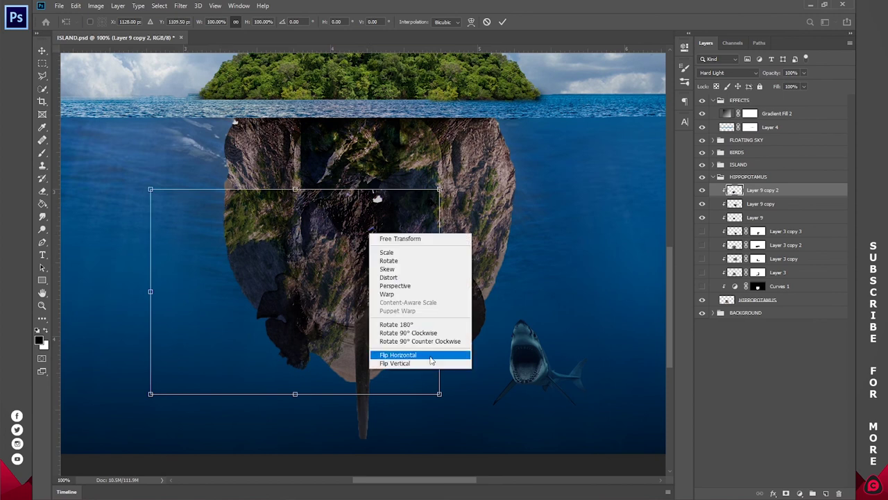
pyautogui.click(426, 364)
pyautogui.moveTo(375, 326); pyautogui.dragTo(381, 269)
pyautogui.moveTo(315, 344); pyautogui.dragTo(330, 426)
pyautogui.moveTo(331, 297)
pyautogui.mouseDown()
pyautogui.moveTo(335, 278)
pyautogui.moveTo(335, 290)
pyautogui.mouseUp()
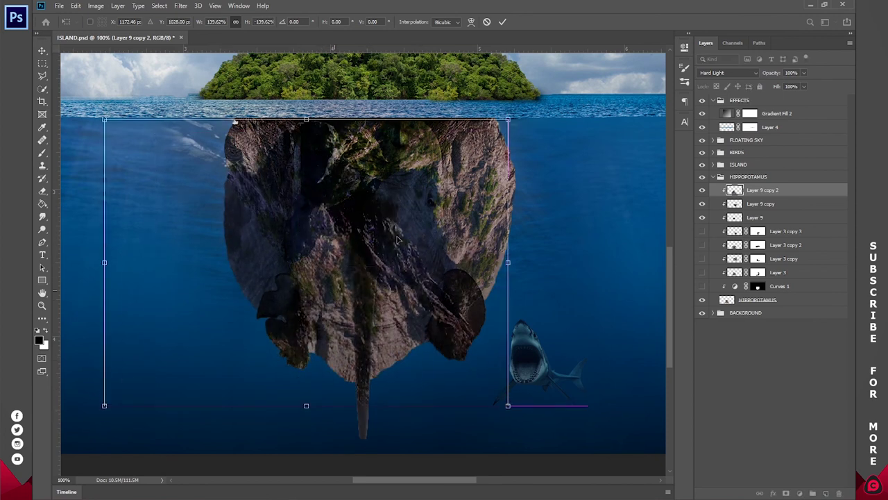
pyautogui.click(502, 22)
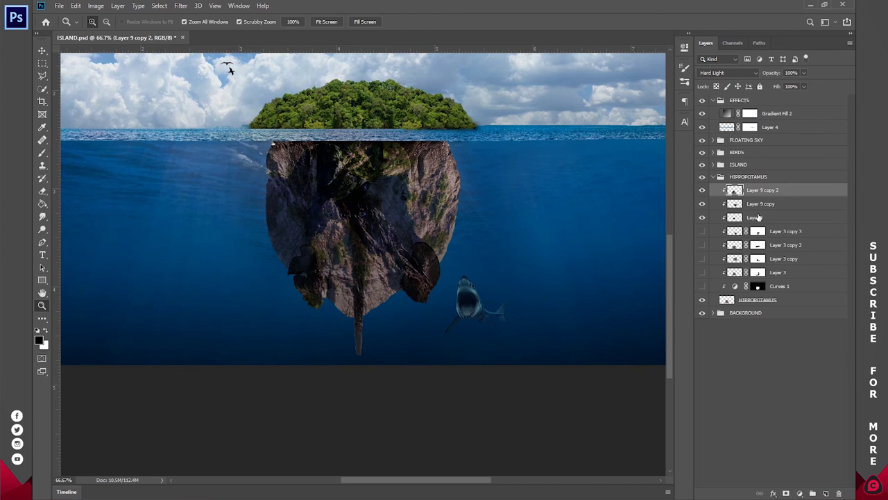
# Step: Try adding a layer mask to the Layer 9 mountain texture
pyautogui.keyDown('shift'); pyautogui.click(756, 217); pyautogui.keyUp('shift')
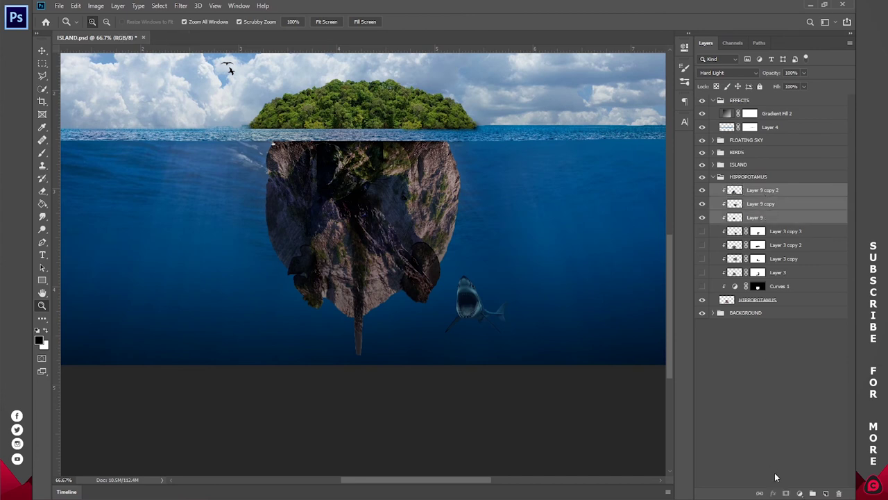
pyautogui.click(770, 385)
pyautogui.click(749, 218)
pyautogui.click(786, 492)
pyautogui.press('b')
pyautogui.moveTo(703, 217); pyautogui.dragTo(703, 194)
pyautogui.hotkey('ctrl', 'z')
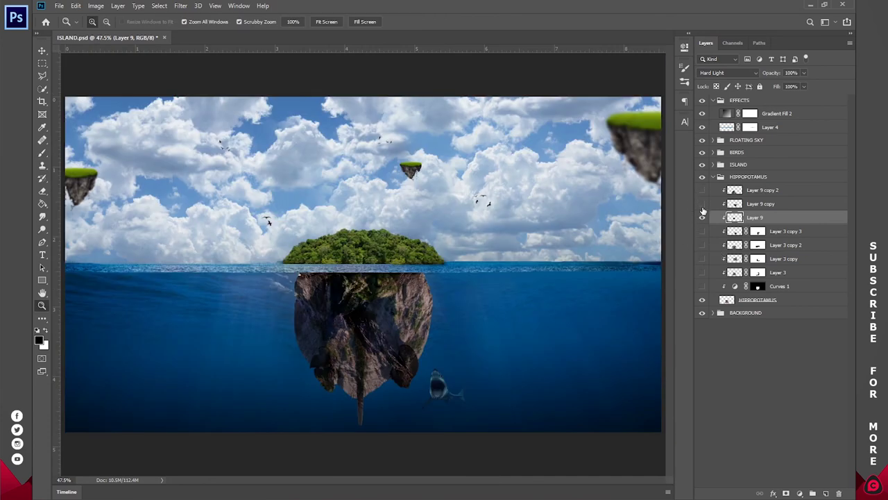
# Step: Compare the two sets of rock textures, leaving all mountain and Layer 3 textures and the Curves adjustment visible
pyautogui.click(701, 217)
pyautogui.moveTo(702, 232); pyautogui.dragTo(703, 299)
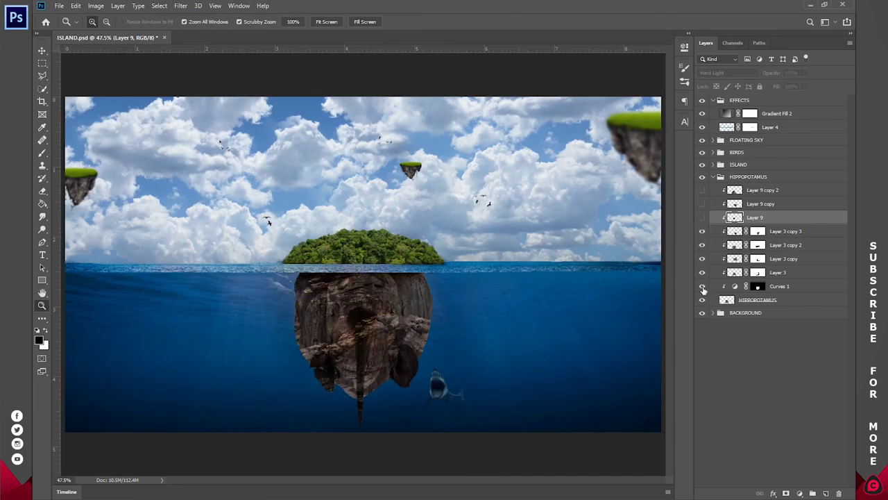
pyautogui.moveTo(701, 217); pyautogui.dragTo(703, 196)
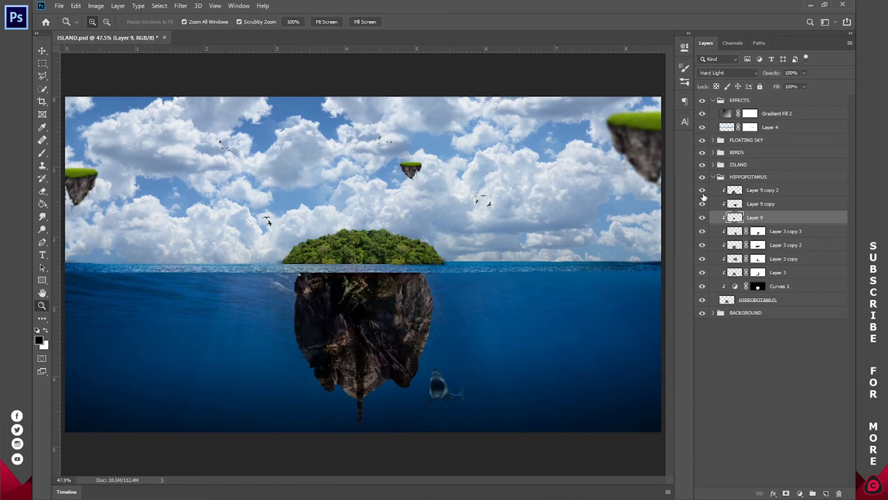
# Step: Set the opacity of the three Layer 9 mountain textures to 30%
pyautogui.click(775, 193)
pyautogui.keyDown('shift'); pyautogui.click(773, 217); pyautogui.keyUp('shift')
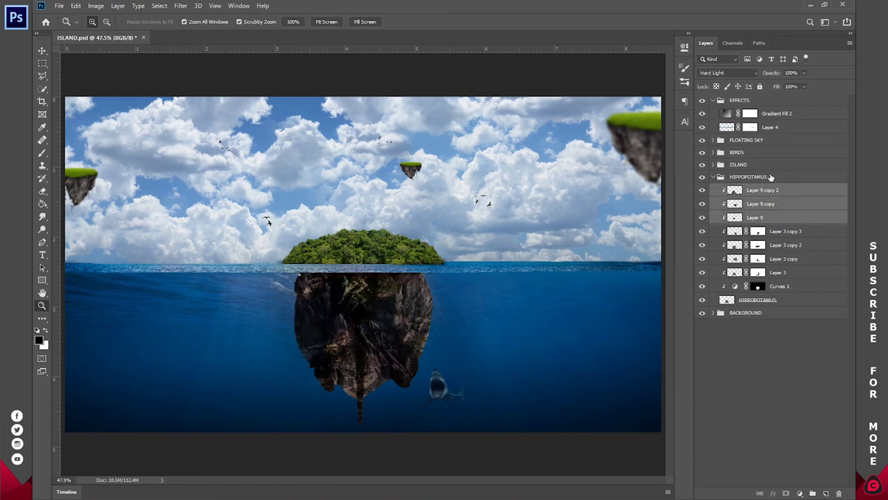
pyautogui.press('5')
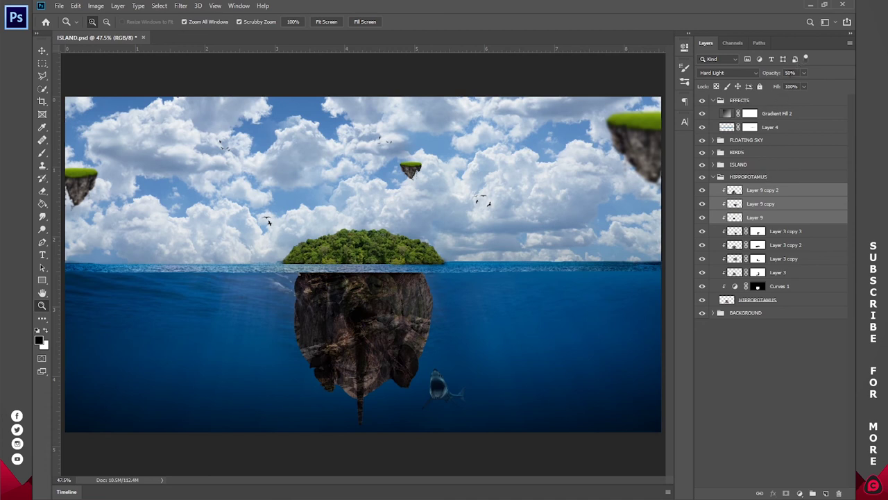
pyautogui.press('3')
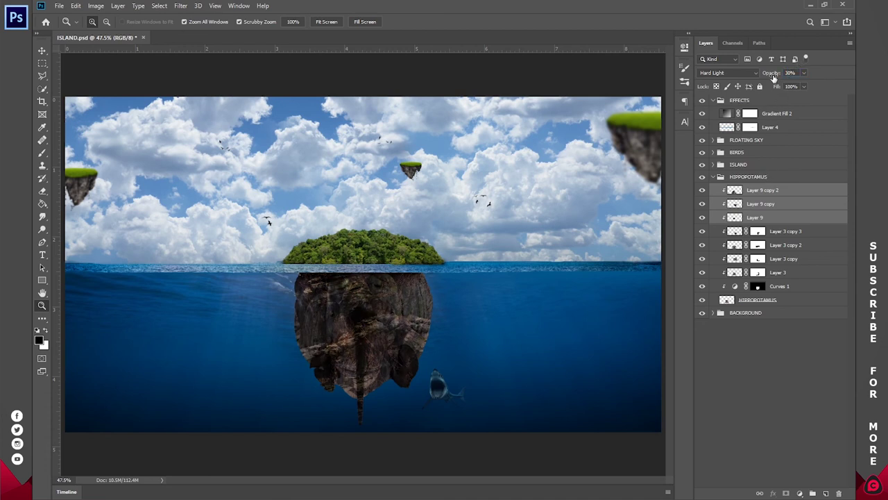
# Step: Create a new layer directly below the HIPPOPOTAMUS layer and name it SHADOW DOWN
pyautogui.click(743, 300)
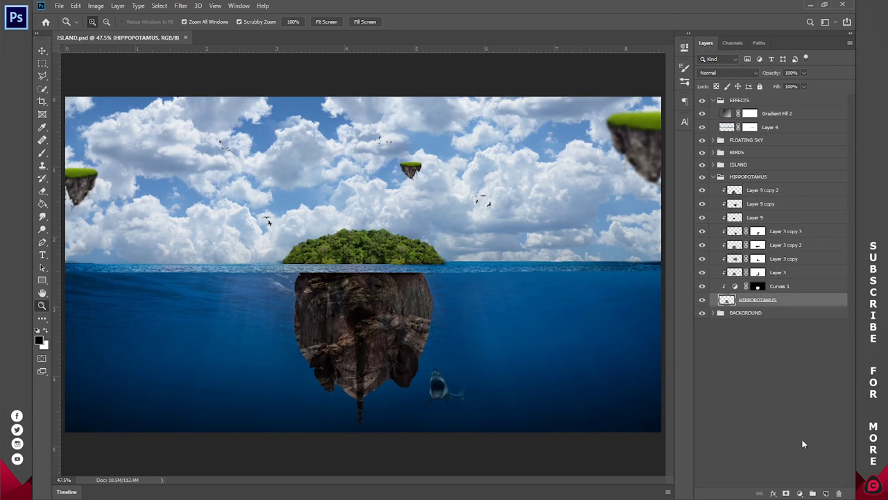
pyautogui.click(826, 494)
pyautogui.moveTo(775, 291); pyautogui.dragTo(783, 317)
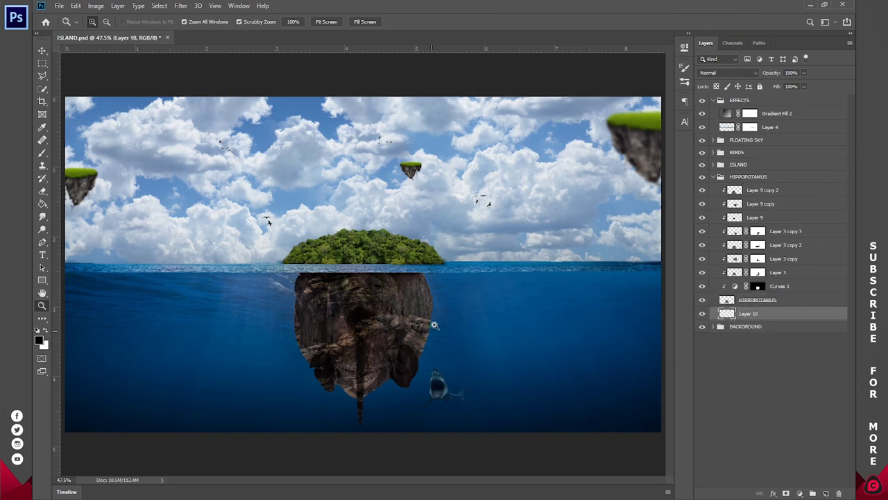
pyautogui.doubleClick(752, 314)
pyautogui.write('SHADOW DOWN')
pyautogui.press('Return')
# Step: Set up a soft black brush with a size of 1000 px for painting the rock's shadow
pyautogui.press('b')
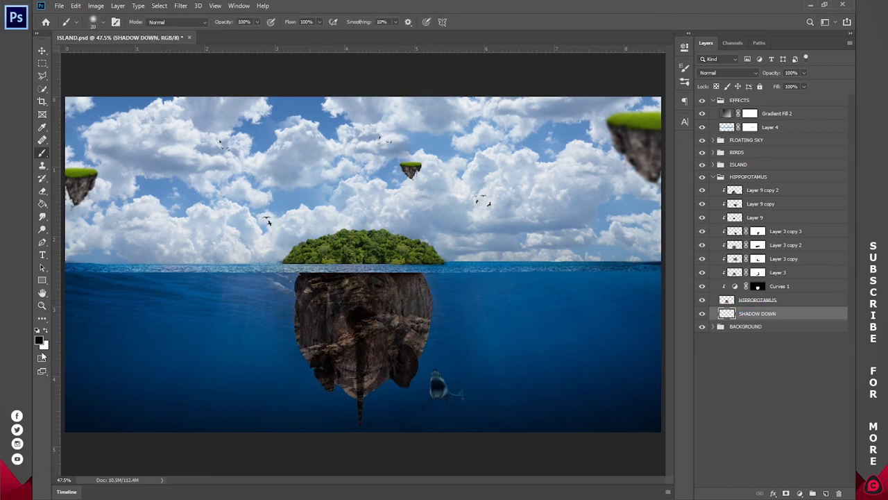
pyautogui.moveTo(433, 298); pyautogui.dragTo(434, 311)
pyautogui.rightClick(435, 310)
pyautogui.write('1000')
pyautogui.press('Return')
# Step: Try a single soft black shadow dab beside the underwater rock, compare the image with and without it, and undo it
pyautogui.click(440, 335)
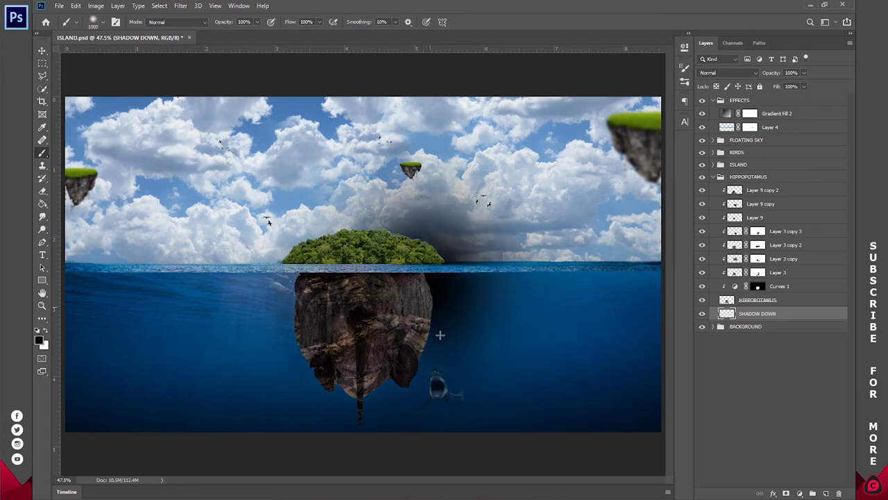
pyautogui.hotkey('ctrl', 'z')
pyautogui.hotkey('ctrl', 'shift', 'z')
pyautogui.hotkey('ctrl', 'z')
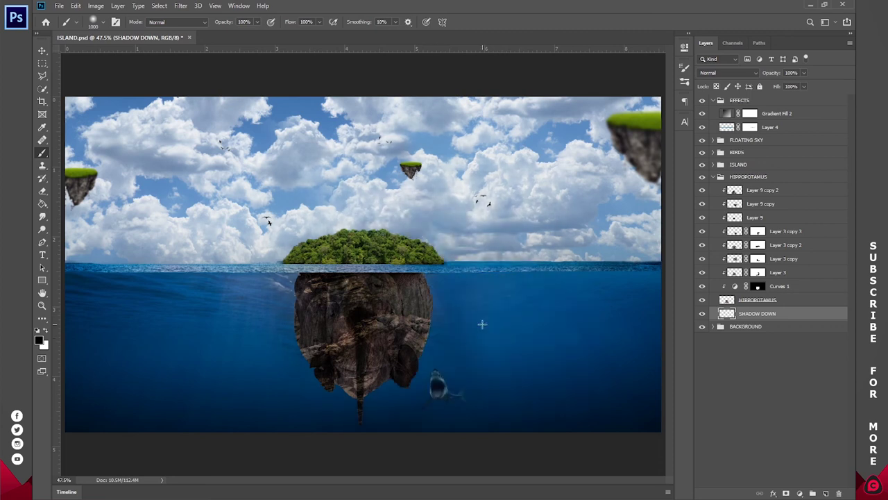
# Step: Paint a soft black 500 px shadow around the underwater rock and erase the parts spilling into the sky around the island
pyautogui.rightClick(482, 324)
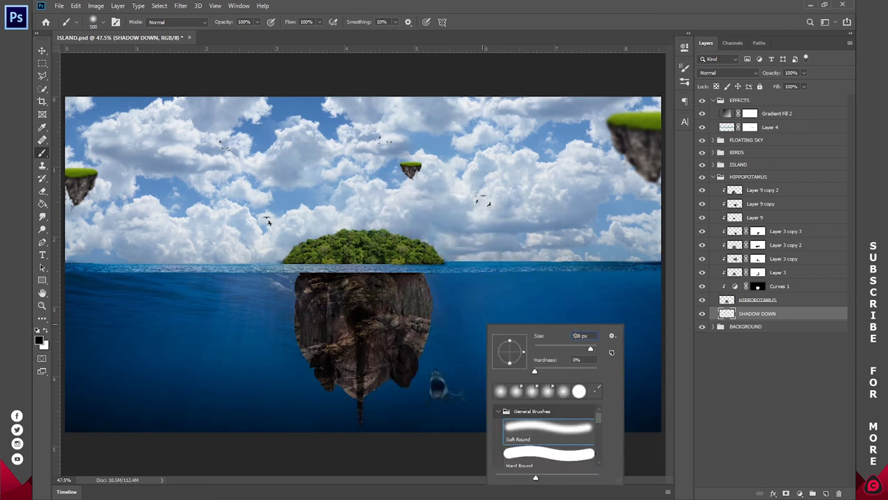
pyautogui.press('Return')
pyautogui.moveTo(414, 303)
pyautogui.mouseDown()
pyautogui.moveTo(427, 331)
pyautogui.moveTo(395, 379)
pyautogui.moveTo(366, 391)
pyautogui.moveTo(309, 342)
pyautogui.moveTo(309, 290)
pyautogui.moveTo(293, 326)
pyautogui.moveTo(336, 389)
pyautogui.mouseUp()
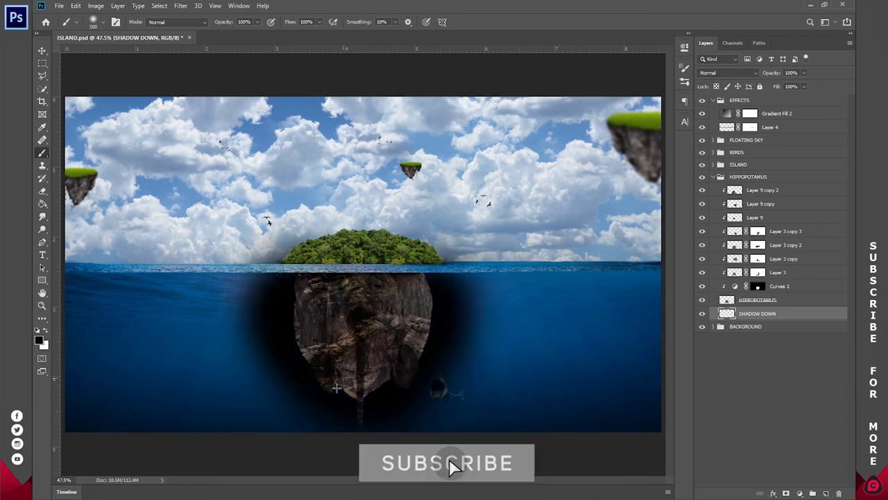
pyautogui.press('e')
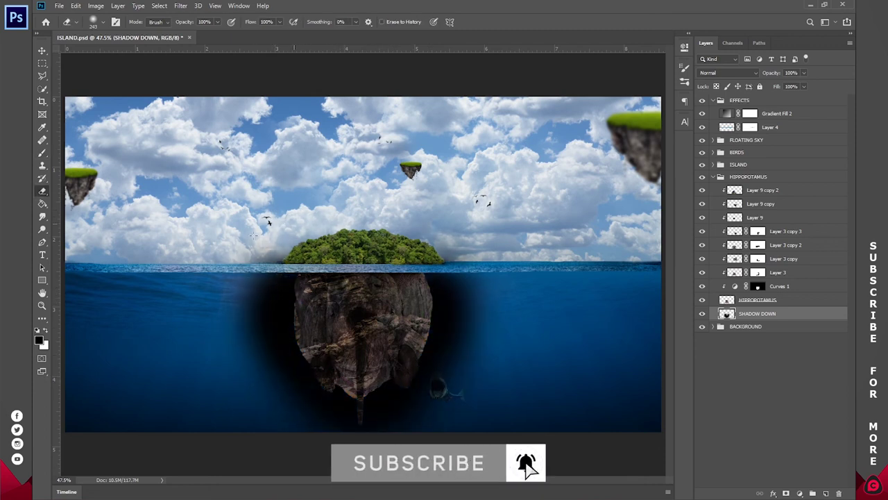
pyautogui.moveTo(254, 236); pyautogui.dragTo(316, 245)
pyautogui.moveTo(384, 231)
pyautogui.mouseDown()
pyautogui.moveTo(449, 242)
pyautogui.moveTo(386, 241)
pyautogui.mouseUp()
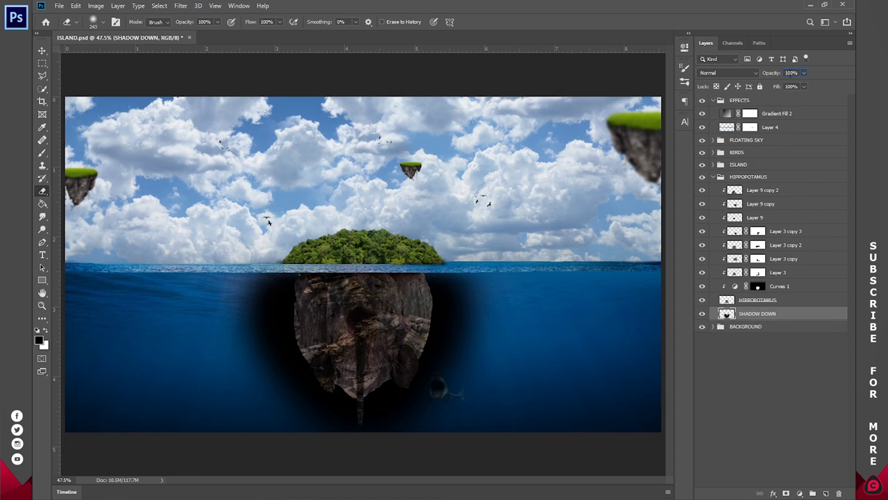
# Step: Reduce the opacity of the SHADOW DOWN layer to 20%
pyautogui.write('50')
pyautogui.press('Return')
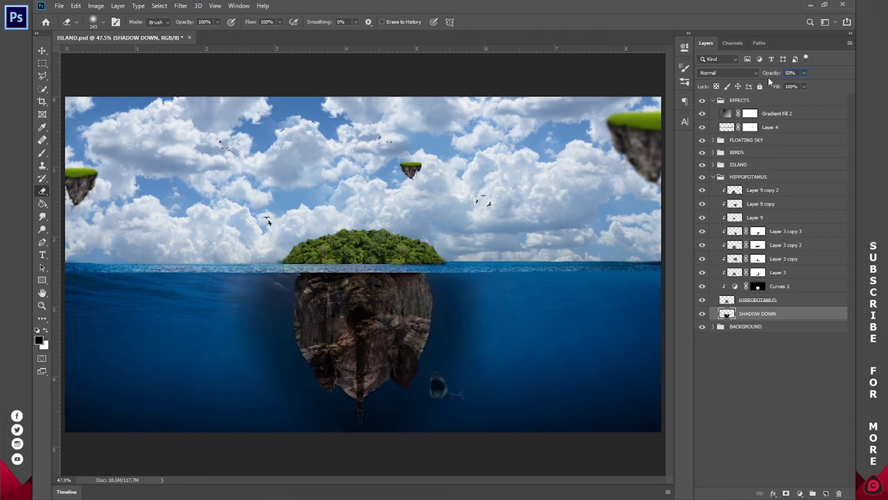
pyautogui.write('5')
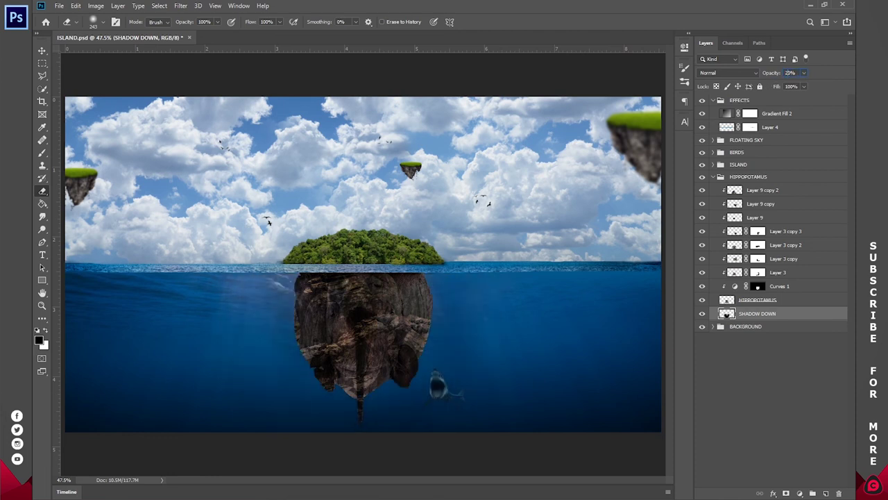
pyautogui.press('Return')
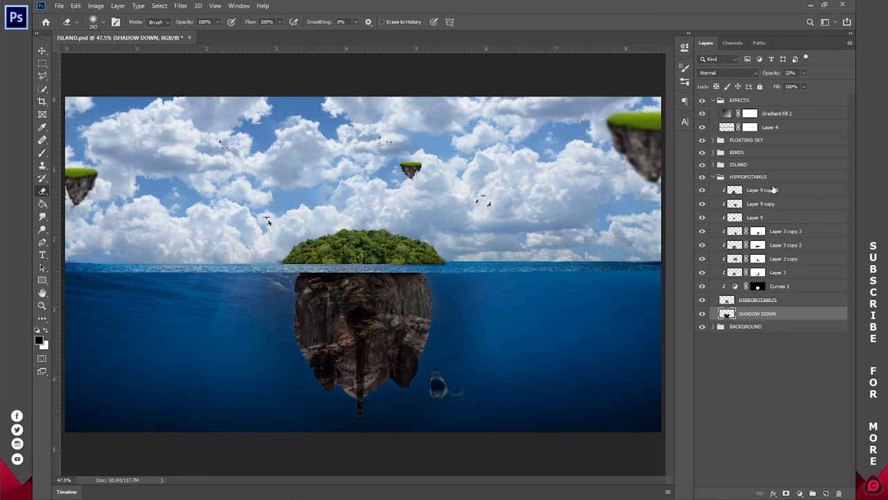
# Step: Create a new layer above Layer 9 copy 2 in the HIPPOPOTAMUS group and name it SHADOW UP
pyautogui.click(772, 190)
pyautogui.hotkey('ctrl', 'shift', 'alt', 'n')
pyautogui.doubleClick(749, 189)
pyautogui.write('SHADOW UP')
pyautogui.press('Return')
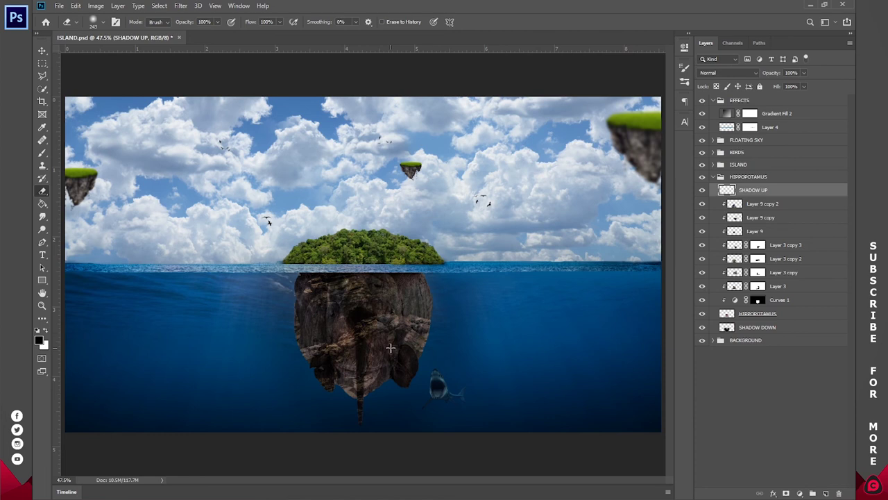
# Step: Cover the underwater rock with soft black using a 100 px brush, and trim the overspill beside its lower edge with a 50 px eraser
pyautogui.rightClick(430, 293)
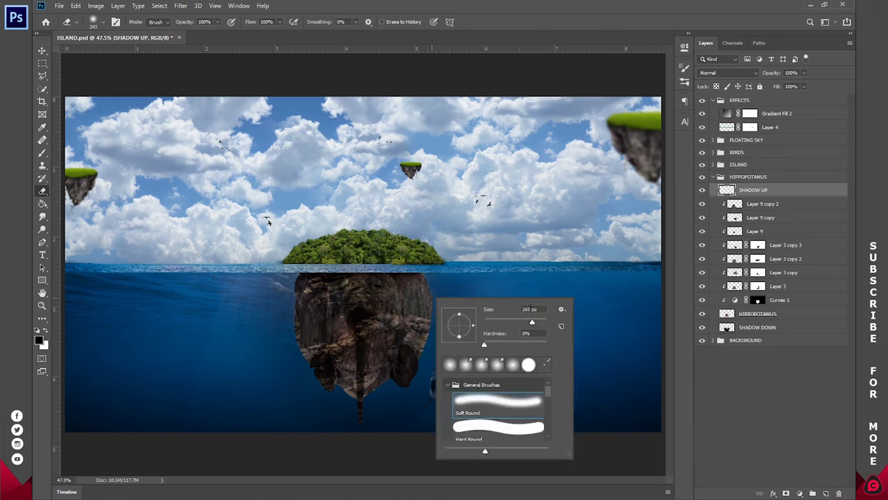
pyautogui.write('50')
pyautogui.press('Return')
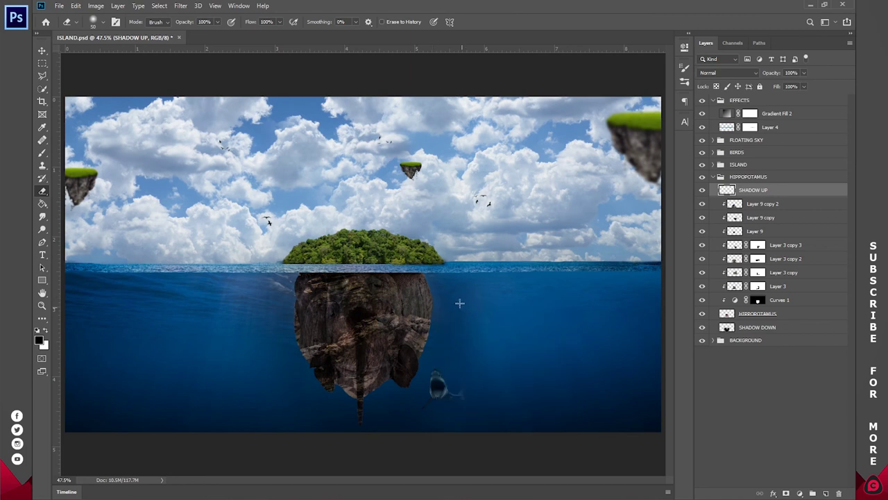
pyautogui.press('b')
pyautogui.rightClick(433, 298)
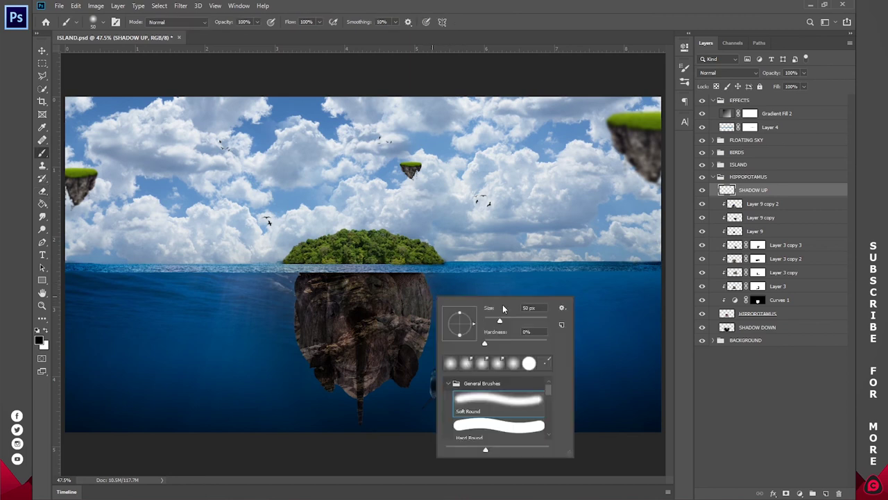
pyautogui.click(495, 309)
pyautogui.write('100')
pyautogui.press('Return')
pyautogui.moveTo(419, 274)
pyautogui.mouseDown()
pyautogui.moveTo(421, 367)
pyautogui.moveTo(365, 421)
pyautogui.moveTo(285, 332)
pyautogui.moveTo(426, 315)
pyautogui.moveTo(418, 290)
pyautogui.moveTo(400, 362)
pyautogui.moveTo(374, 359)
pyautogui.moveTo(405, 295)
pyautogui.moveTo(346, 295)
pyautogui.moveTo(326, 302)
pyautogui.moveTo(278, 374)
pyautogui.moveTo(315, 315)
pyautogui.moveTo(398, 387)
pyautogui.moveTo(351, 364)
pyautogui.mouseUp()
pyautogui.press('e')
pyautogui.moveTo(272, 357)
pyautogui.mouseDown()
pyautogui.moveTo(290, 377)
pyautogui.moveTo(262, 342)
pyautogui.moveTo(296, 374)
pyautogui.moveTo(251, 357)
pyautogui.moveTo(282, 389)
pyautogui.mouseUp()
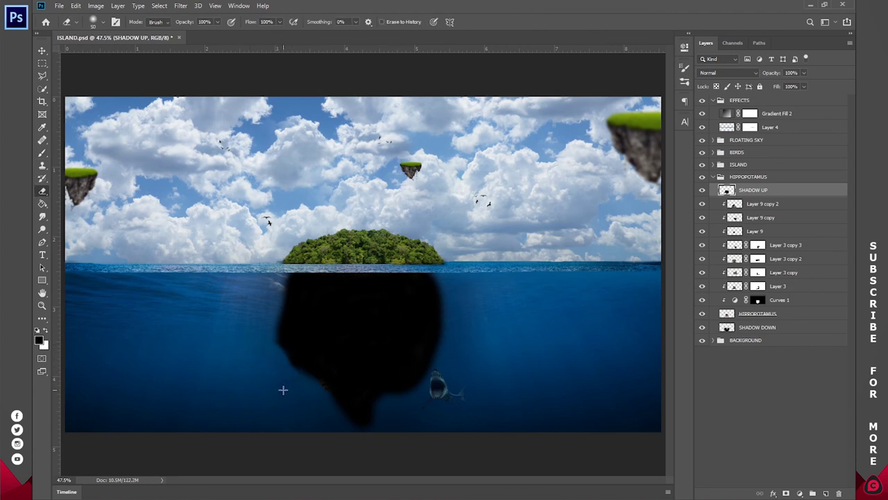
# Step: Set the opacity of the SHADOW UP layer to 10% and deselect the layer
pyautogui.press('b')
pyautogui.tripleClick(789, 73)
pyautogui.write('10')
pyautogui.press('Return')
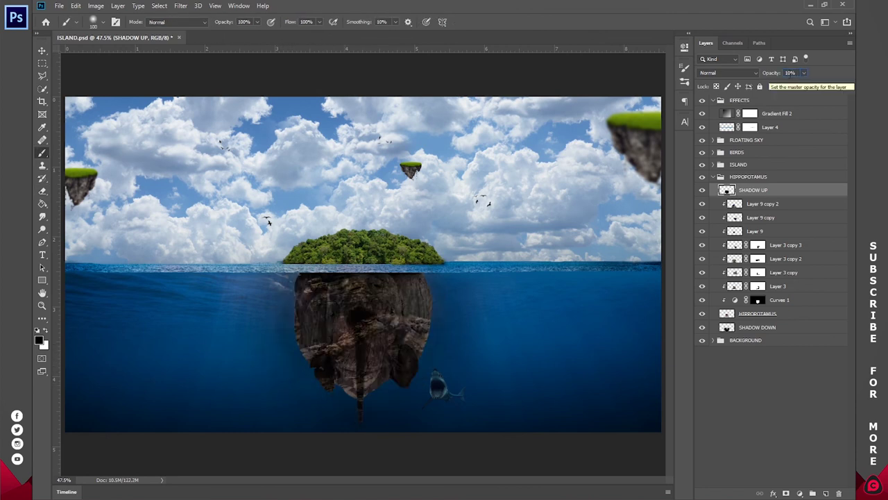
pyautogui.click(791, 385)
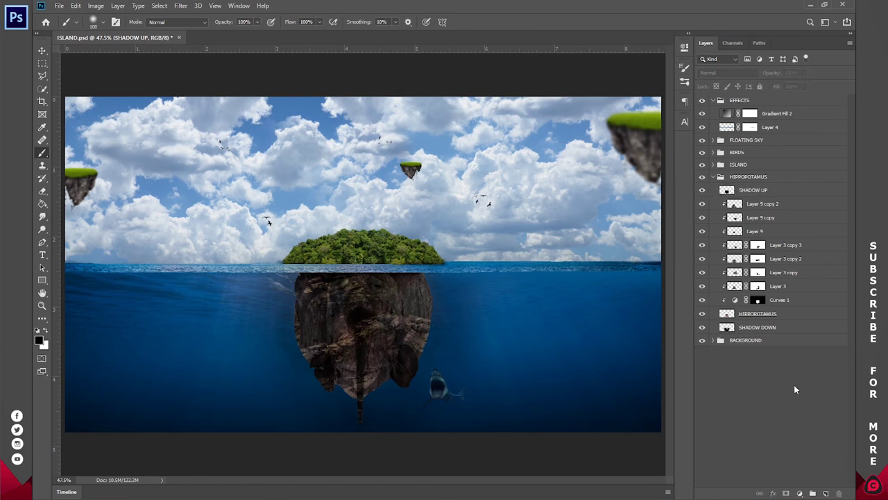
# Step: Collapse the HIPPOPOTAMUS and EFFECTS groups and expand the BACKGROUND group with its SEA subgroup
pyautogui.click(712, 176)
pyautogui.click(713, 101)
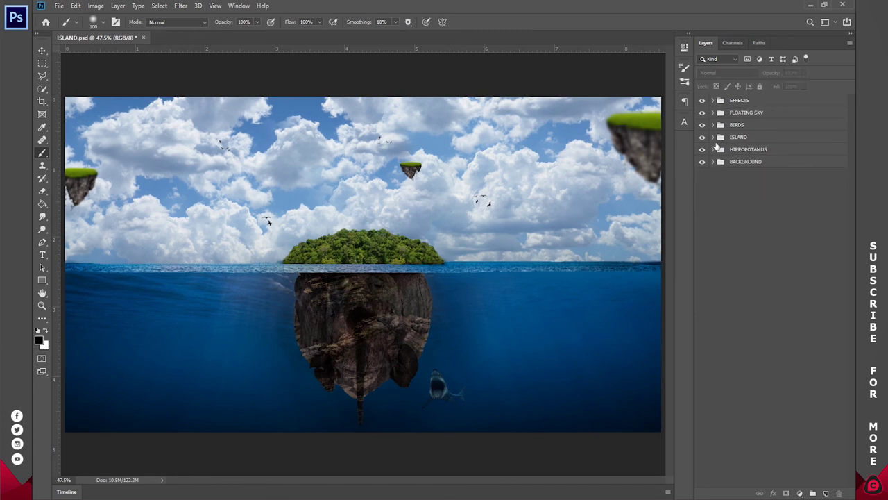
pyautogui.click(712, 163)
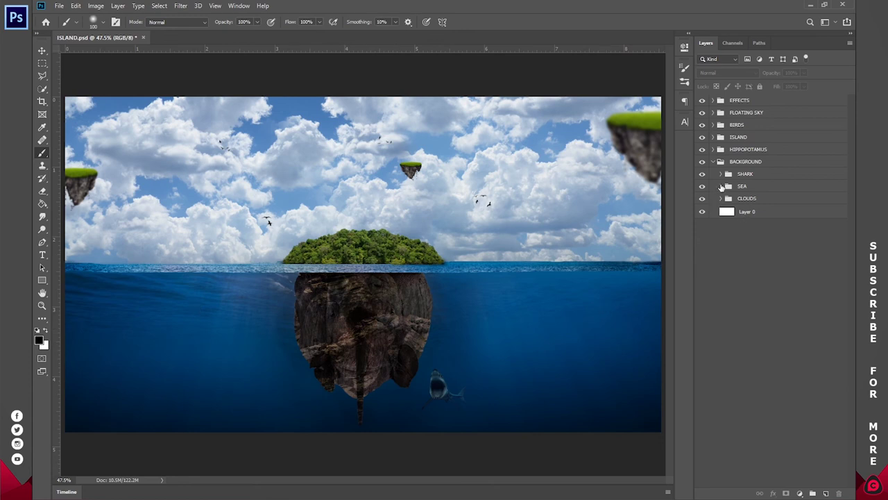
pyautogui.click(722, 187)
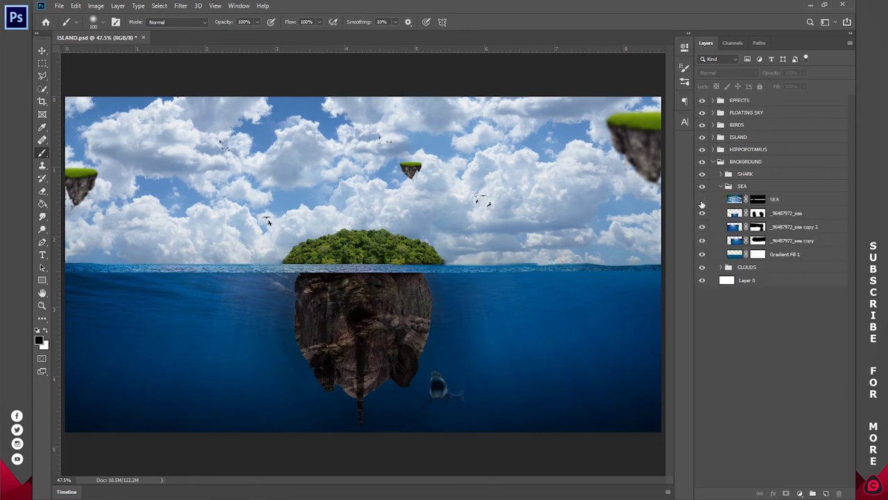
# Step: Add a linear black-to-transparent gradient fill at 90° above the uppermost sea photo layer, positioned to darken the deep water
pyautogui.click(770, 214)
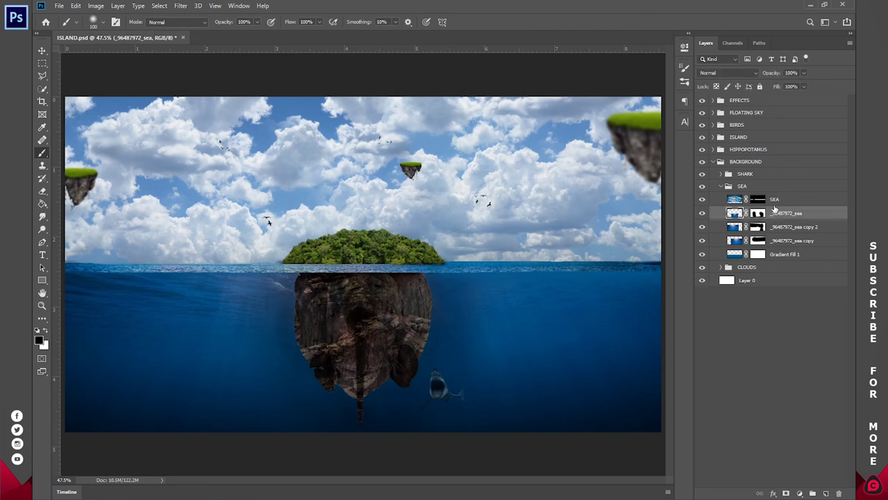
pyautogui.click(799, 493)
pyautogui.click(798, 330)
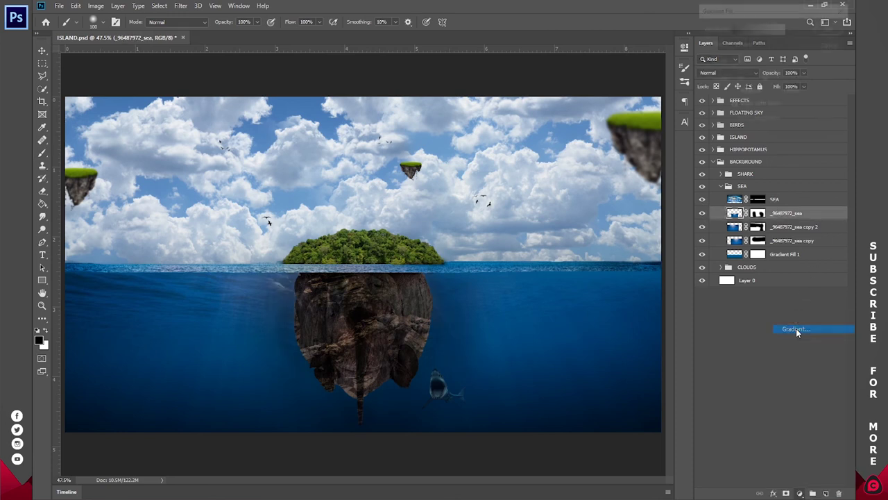
pyautogui.moveTo(411, 152); pyautogui.dragTo(440, 364)
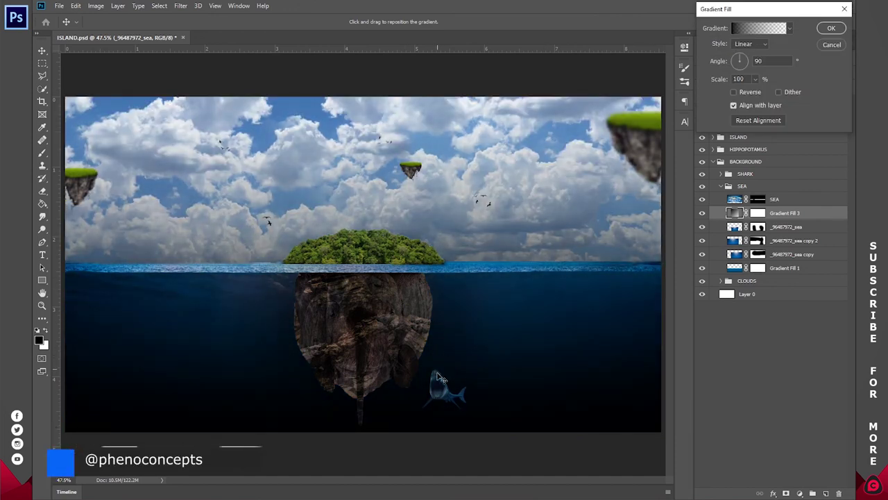
pyautogui.click(831, 28)
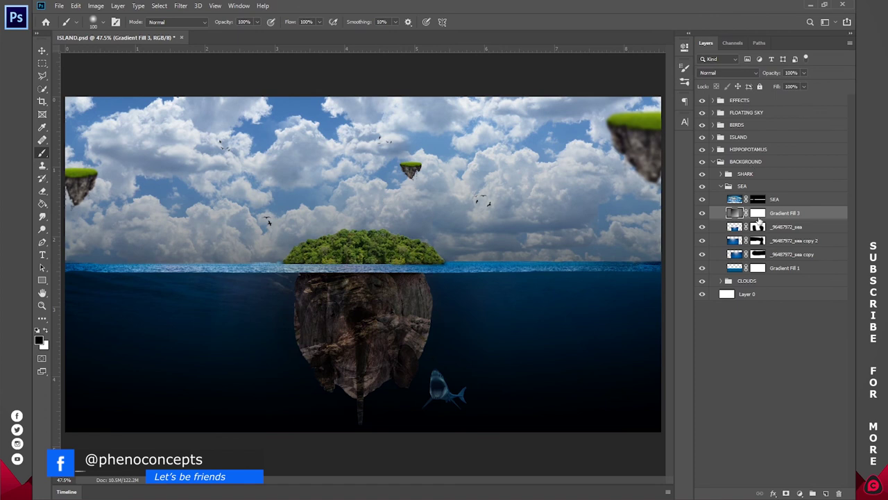
# Step: Move Gradient Fill 3 out of the SEA group to directly above it, and reposition the gradient over the water
pyautogui.moveTo(781, 215); pyautogui.dragTo(782, 277)
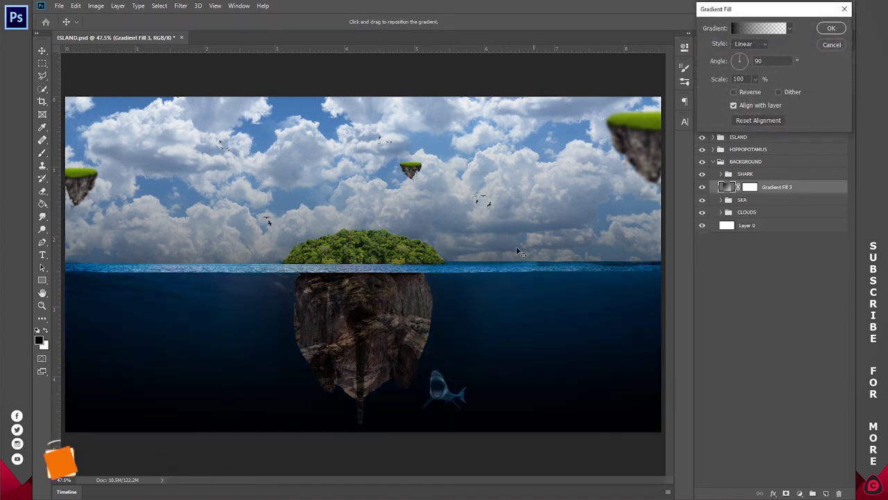
pyautogui.moveTo(478, 301); pyautogui.dragTo(482, 164)
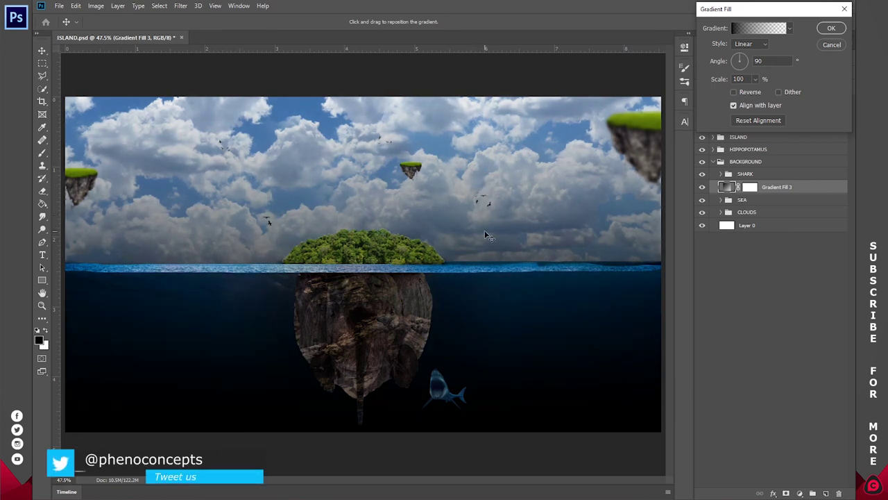
pyautogui.moveTo(484, 231); pyautogui.dragTo(484, 267)
pyautogui.click(840, 27)
pyautogui.click(831, 28)
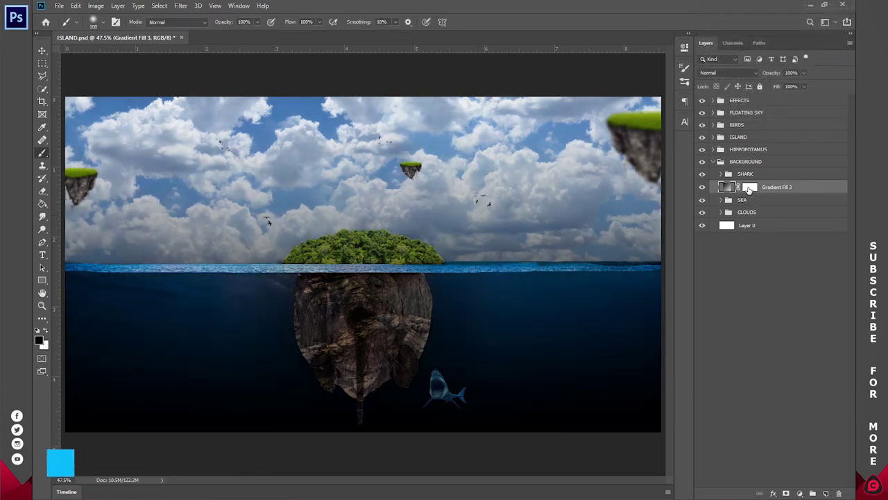
# Step: Mask Gradient Fill 3 out of the sky with a soft black 511 px brush, and save the document
pyautogui.click(750, 186)
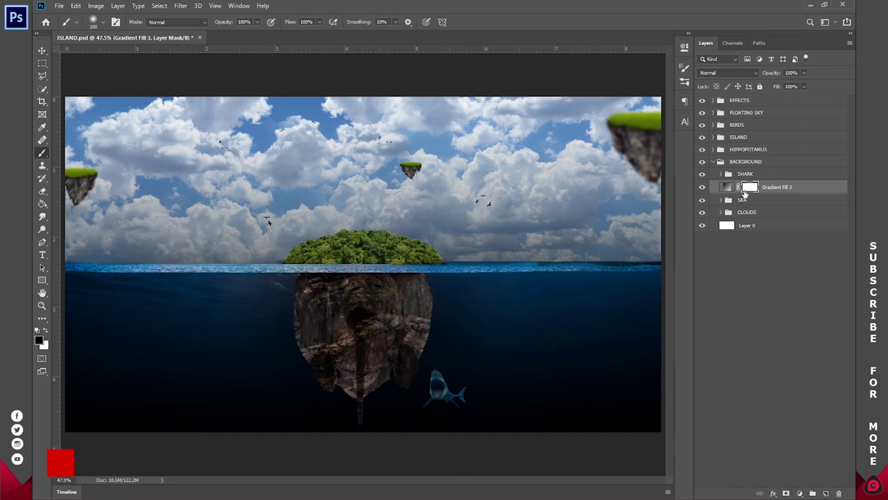
pyautogui.rightClick(375, 168)
pyautogui.click(480, 191)
pyautogui.press('Return')
pyautogui.moveTo(642, 190)
pyautogui.mouseDown()
pyautogui.moveTo(588, 177)
pyautogui.moveTo(153, 211)
pyautogui.mouseUp()
pyautogui.hotkey('alt', 'BackSpace')
pyautogui.press('x')
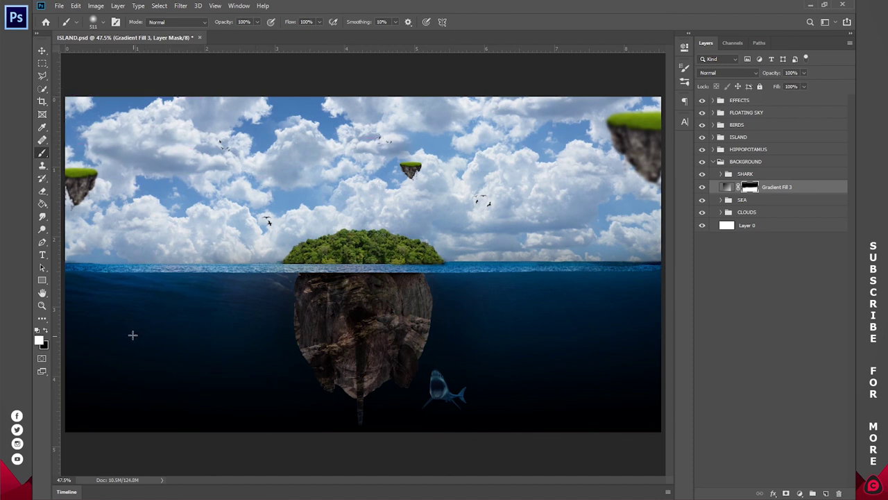
pyautogui.press('x')
pyautogui.hotkey('ctrl', 's')
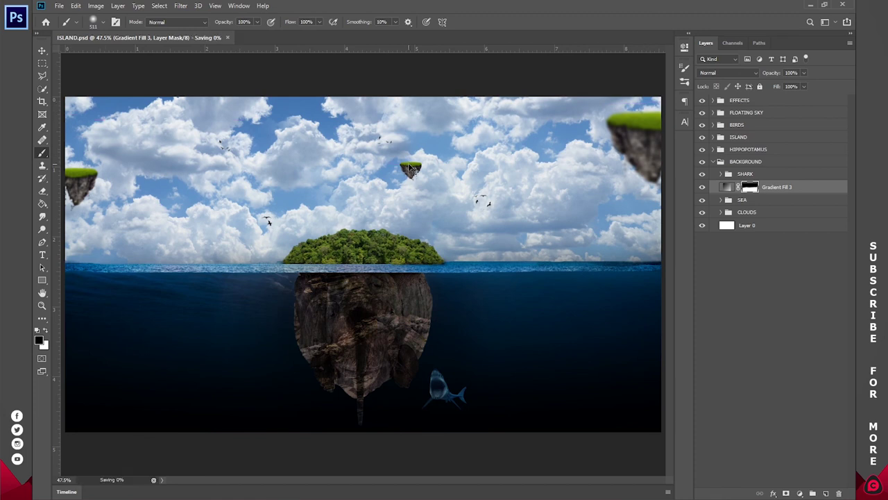
# Step: Set the opacity of Gradient Fill 3 to 50% and collapse the BACKGROUND group
pyautogui.click(714, 164)
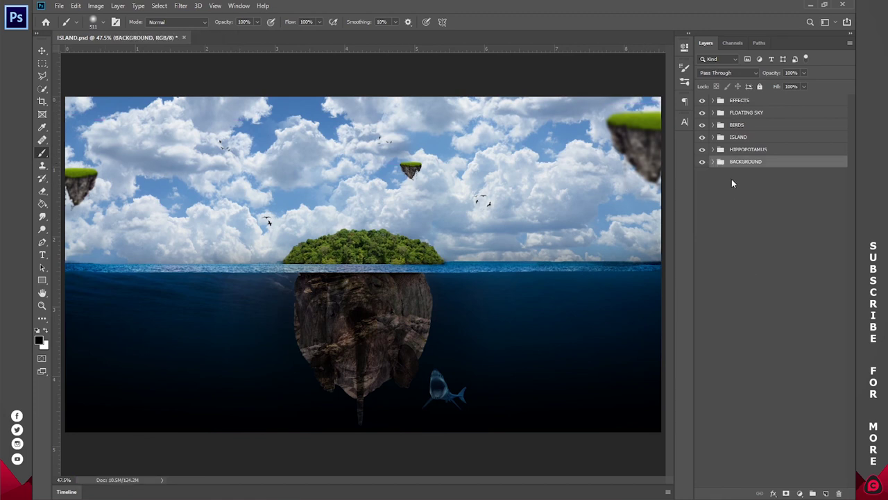
pyautogui.click(714, 165)
pyautogui.click(772, 190)
pyautogui.moveTo(792, 73); pyautogui.dragTo(751, 80)
pyautogui.write('50')
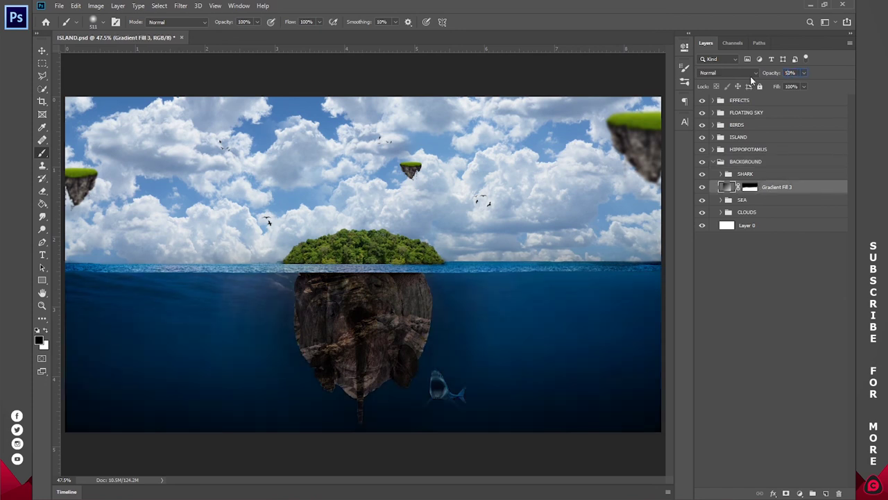
pyautogui.click(718, 164)
pyautogui.click(713, 163)
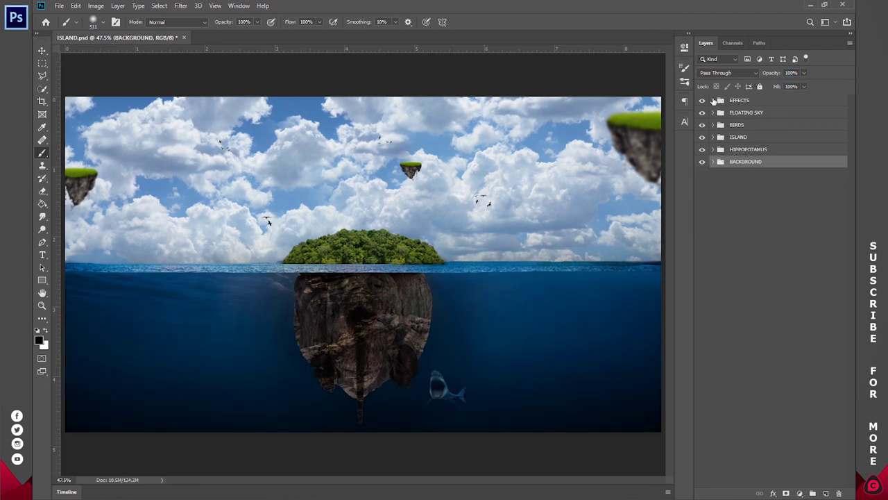
# Step: Add a linear black-to-transparent gradient fill at 90° above Gradient Fill 2 in the EFFECTS group, darkening the lower part of the image
pyautogui.click(715, 101)
pyautogui.click(788, 116)
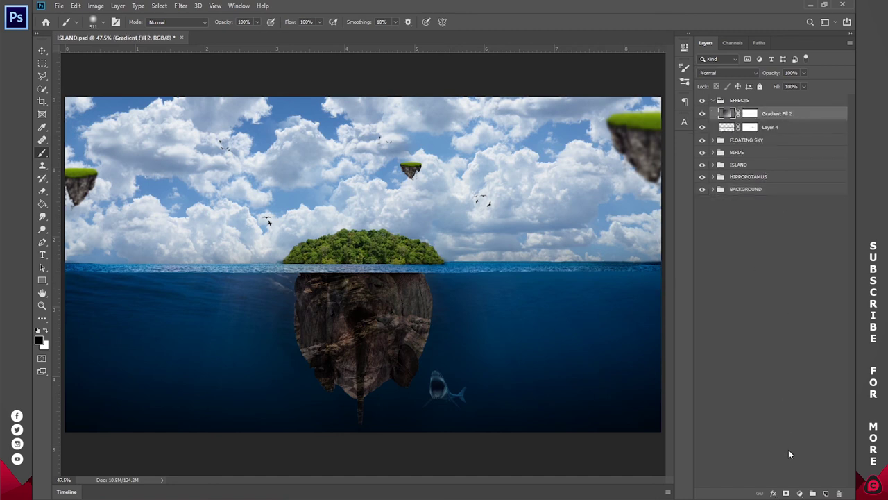
pyautogui.click(799, 494)
pyautogui.click(799, 331)
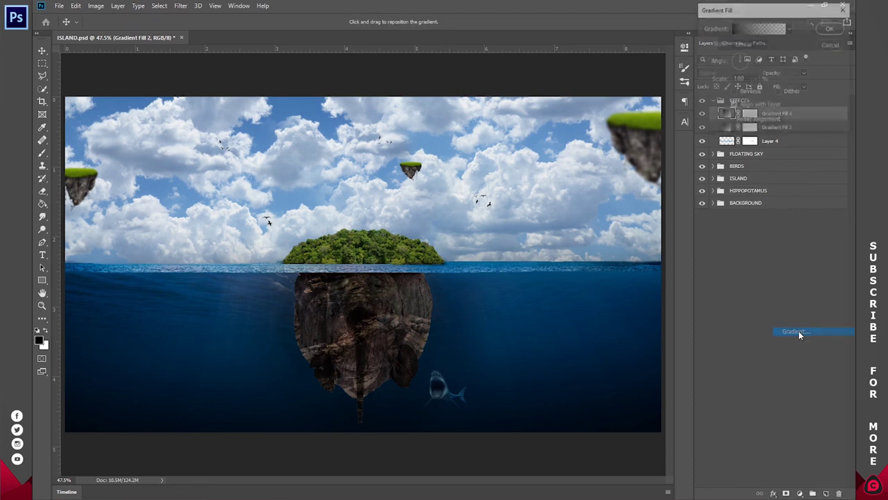
pyautogui.moveTo(398, 386); pyautogui.dragTo(403, 330)
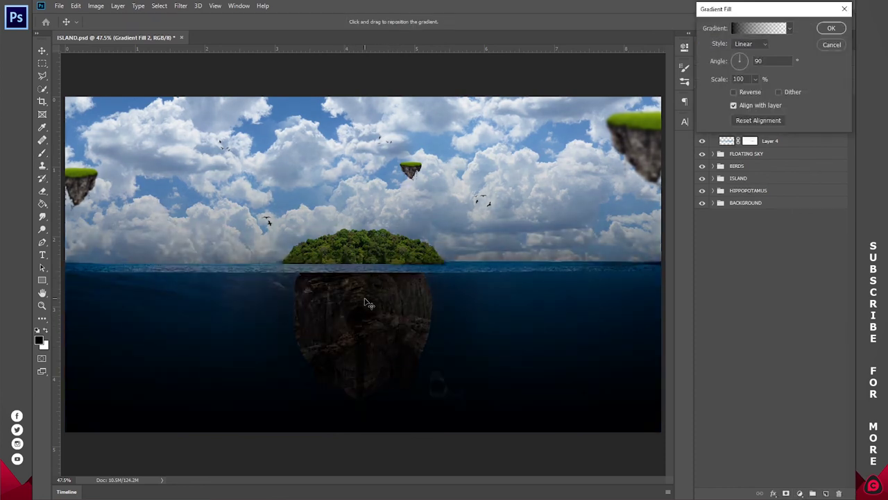
pyautogui.click(831, 28)
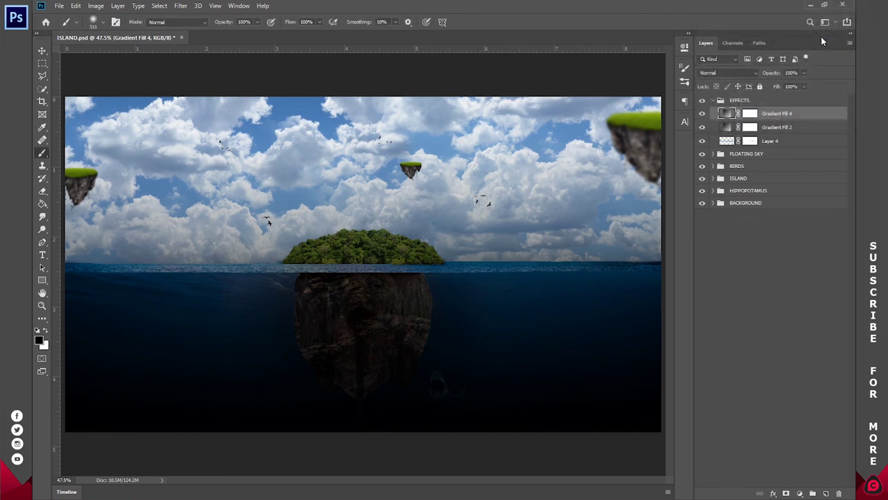
# Step: Set the opacity of the new gradient fill in the EFFECTS group to 50% and deselect it
pyautogui.write('50')
pyautogui.press('Return')
pyautogui.click(766, 254)
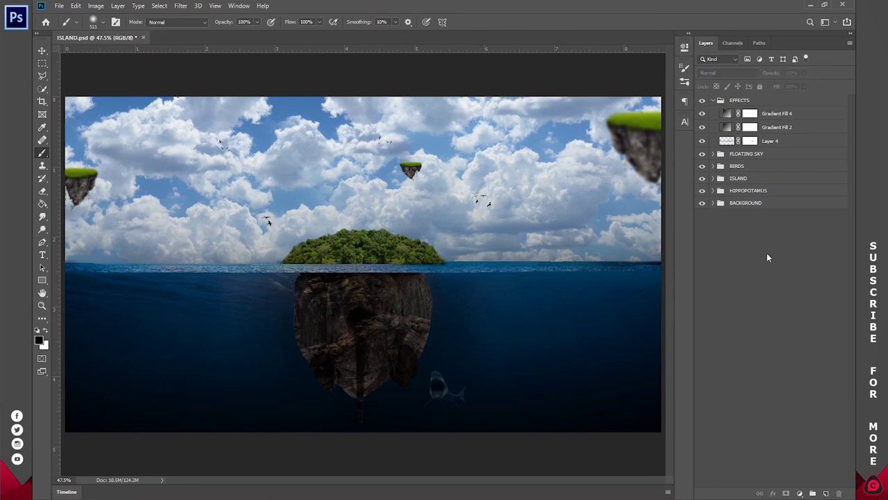
# Step: Add a reversed black-to-transparent radial gradient fill at 90° and 1000% scale to the EFFECTS group
pyautogui.click(800, 494)
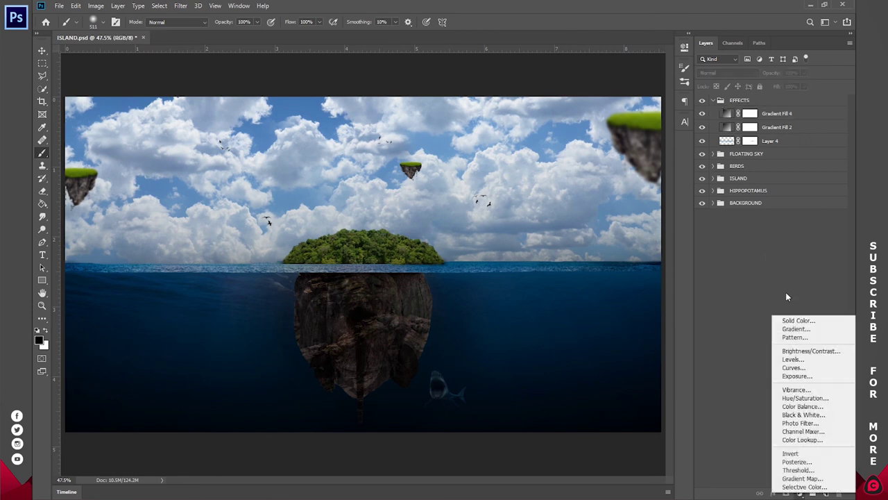
pyautogui.click(805, 327)
pyautogui.click(749, 44)
pyautogui.click(745, 56)
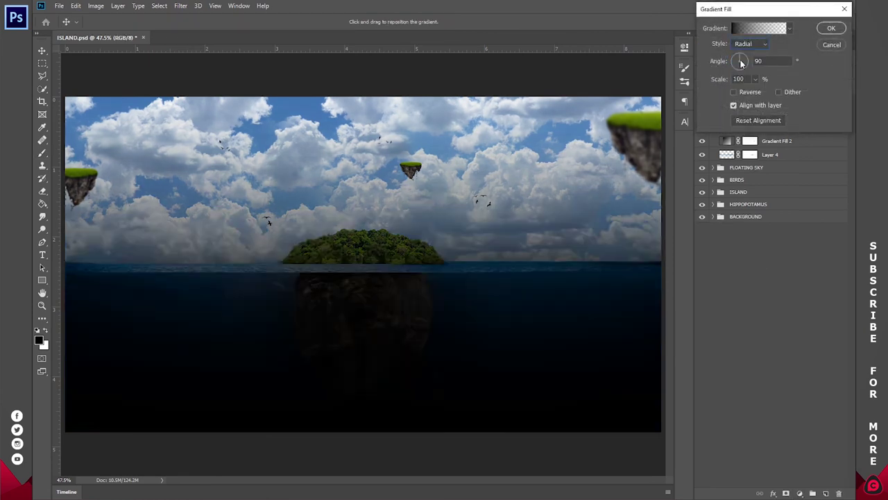
pyautogui.click(746, 91)
pyautogui.click(756, 79)
pyautogui.moveTo(756, 91); pyautogui.dragTo(823, 91)
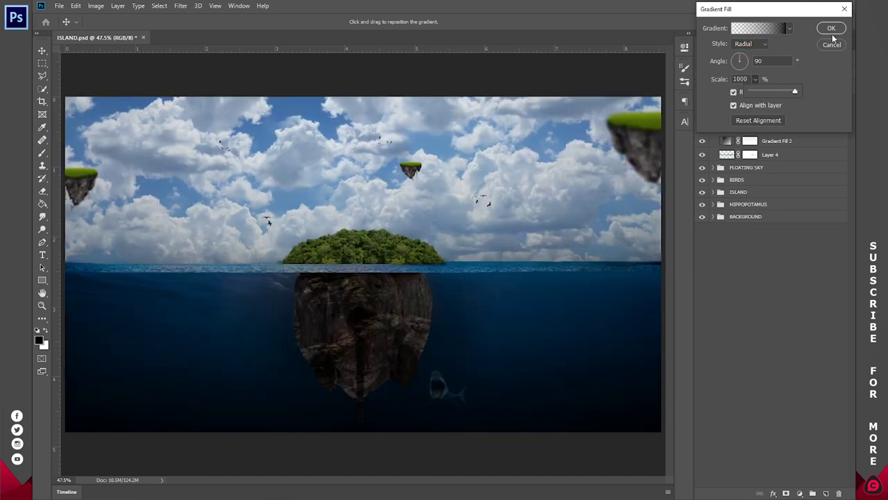
pyautogui.click(831, 29)
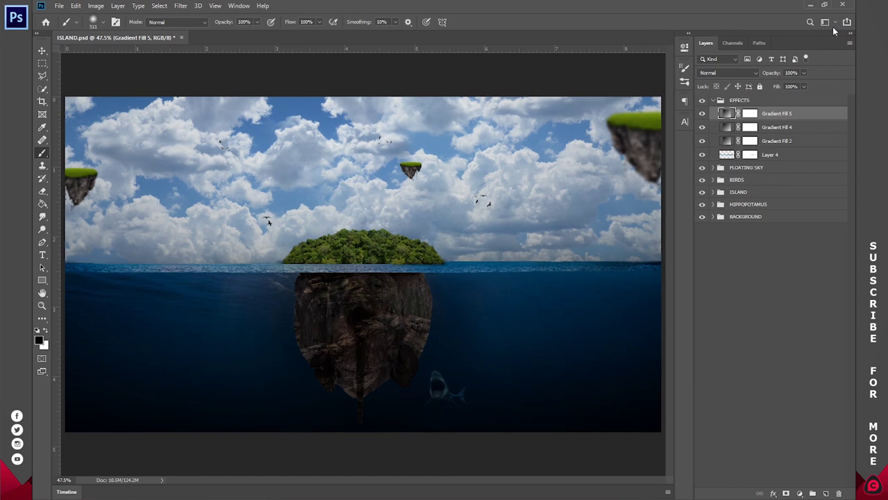
# Step: Set the opacity of the new radial gradient fill to 30% and deselect it
pyautogui.press('z')
pyautogui.press('3')
pyautogui.click(733, 304)
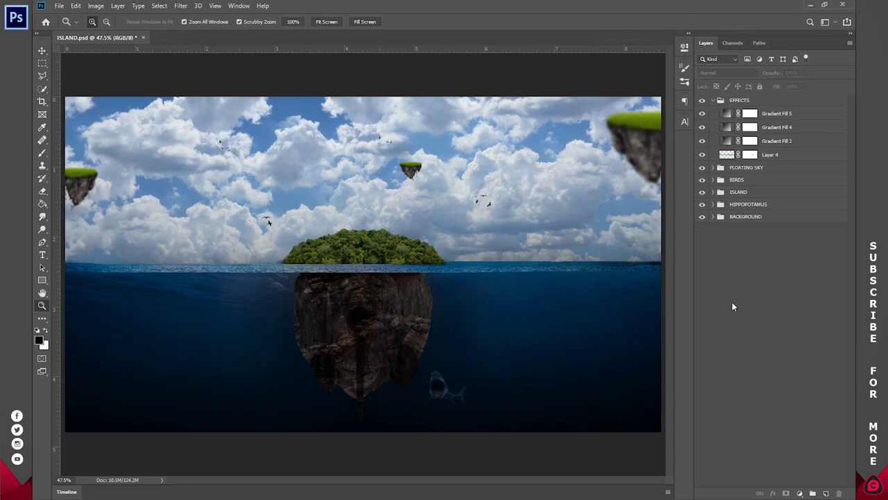
# Step: Create a new layer above Layer 4 in the EFFECTS group and name it SCREEN
pyautogui.click(784, 159)
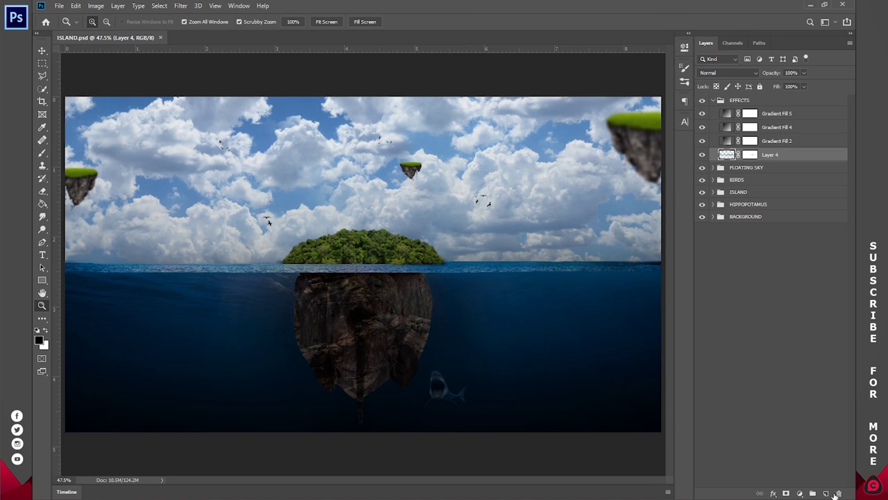
pyautogui.click(825, 493)
pyautogui.doubleClick(749, 155)
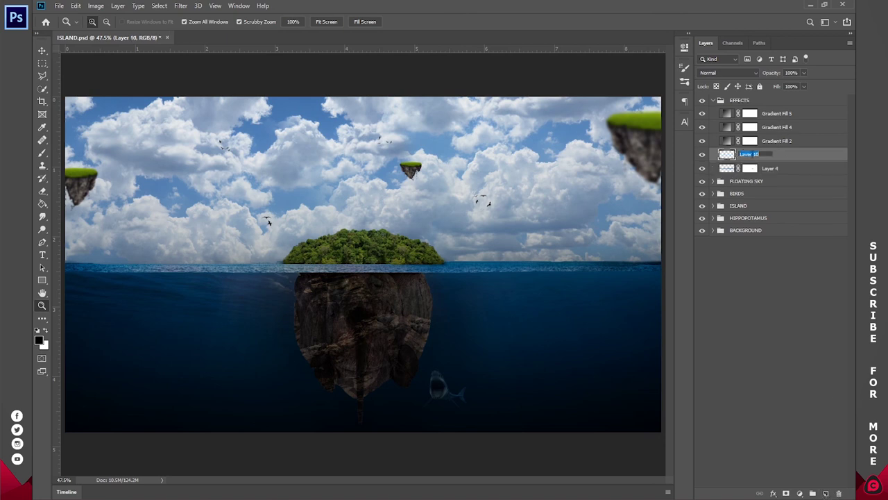
pyautogui.write('SCREEN')
pyautogui.press('Return')
# Step: Set the foreground color to orange cb8518
pyautogui.click(39, 340)
pyautogui.moveTo(664, 113); pyautogui.dragTo(716, 78)
pyautogui.moveTo(733, 141); pyautogui.dragTo(732, 143)
pyautogui.moveTo(717, 75); pyautogui.dragTo(705, 56)
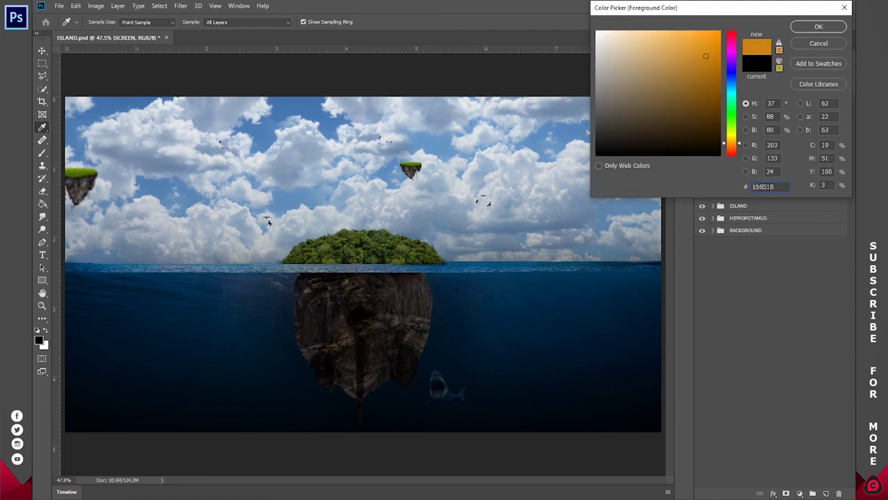
pyautogui.click(818, 26)
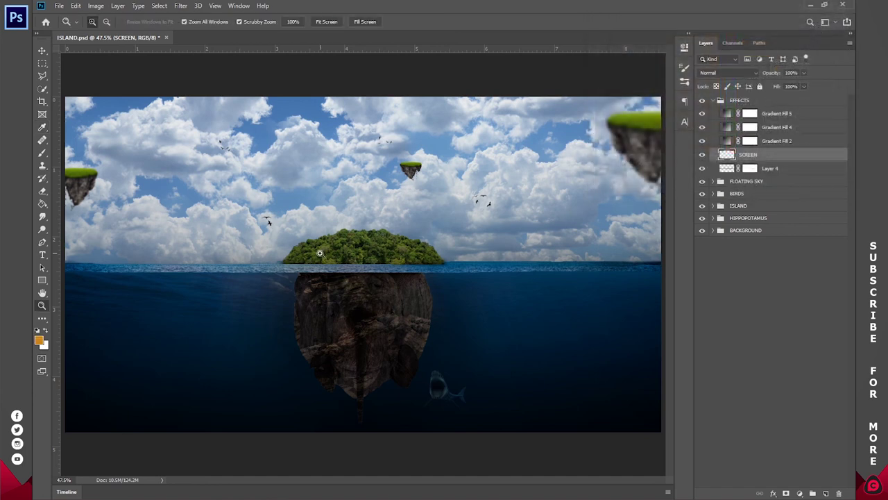
# Step: Paint one orange glow over the island with a soft 800 px brush and set the SCREEN layer's blend mode to Screen
pyautogui.press('b')
pyautogui.click(353, 249)
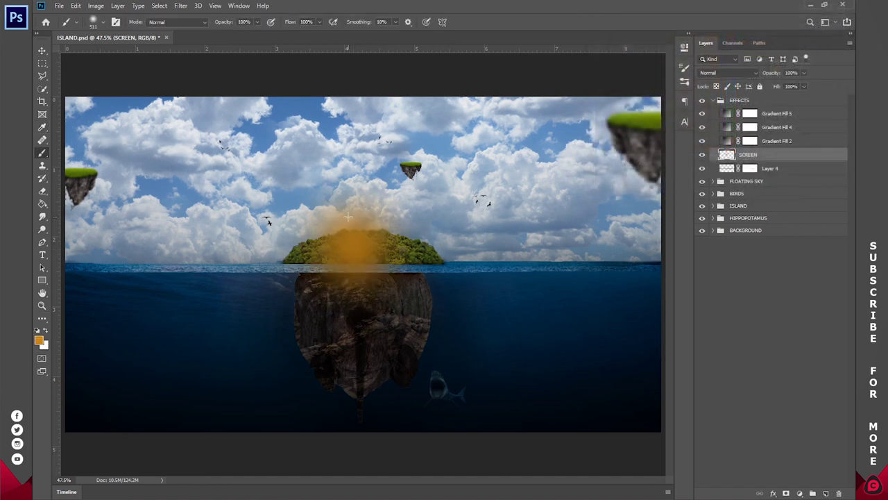
pyautogui.hotkey('ctrl', 'z')
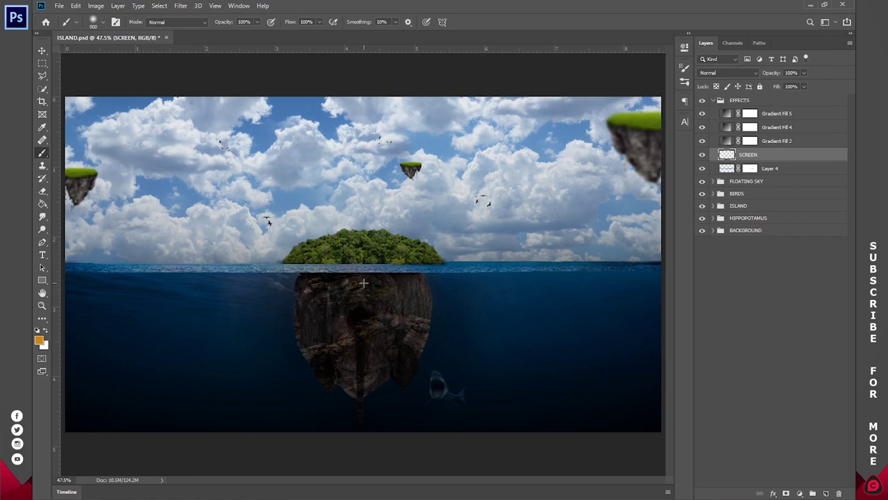
pyautogui.click(365, 260)
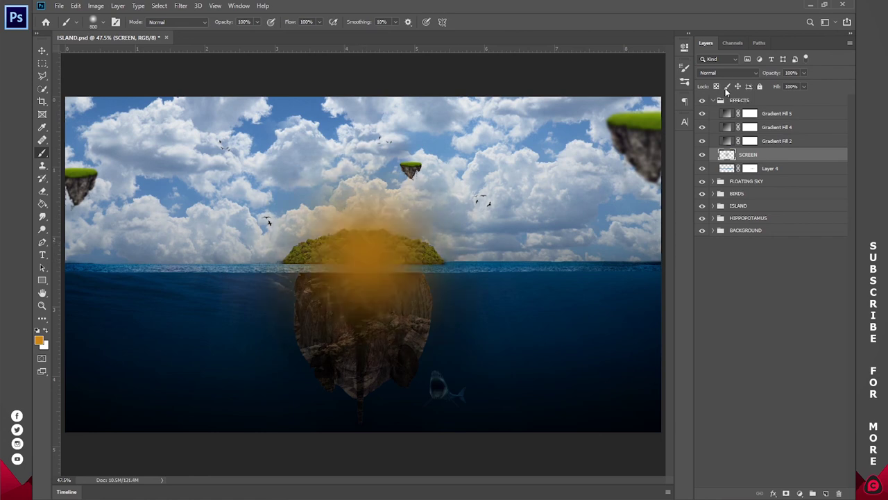
pyautogui.click(727, 72)
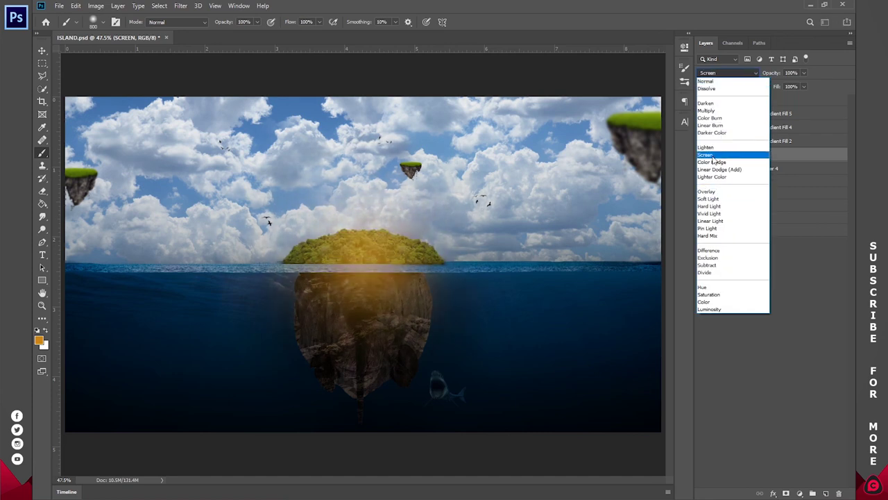
pyautogui.click(712, 155)
# Step: Scale the orange glow down to roughly half its size and place it over the island's right edge
pyautogui.press('v')
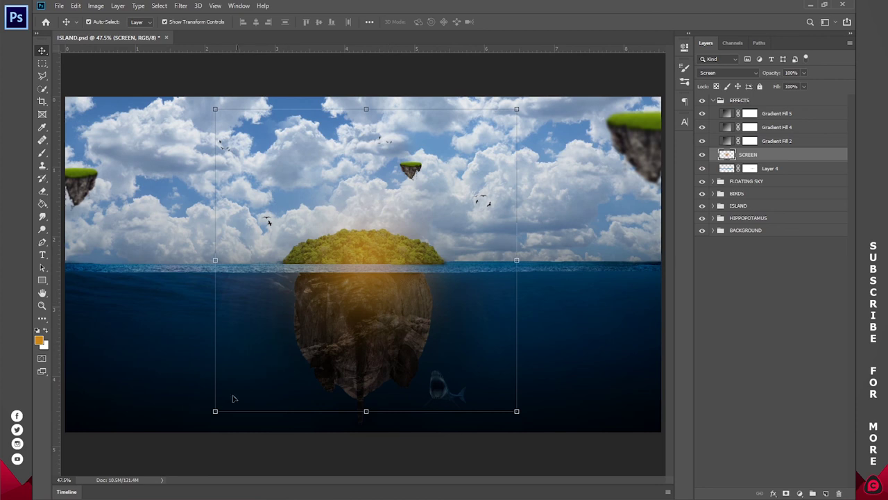
pyautogui.moveTo(215, 411); pyautogui.dragTo(355, 289)
pyautogui.moveTo(445, 191); pyautogui.dragTo(442, 233)
pyautogui.click(502, 21)
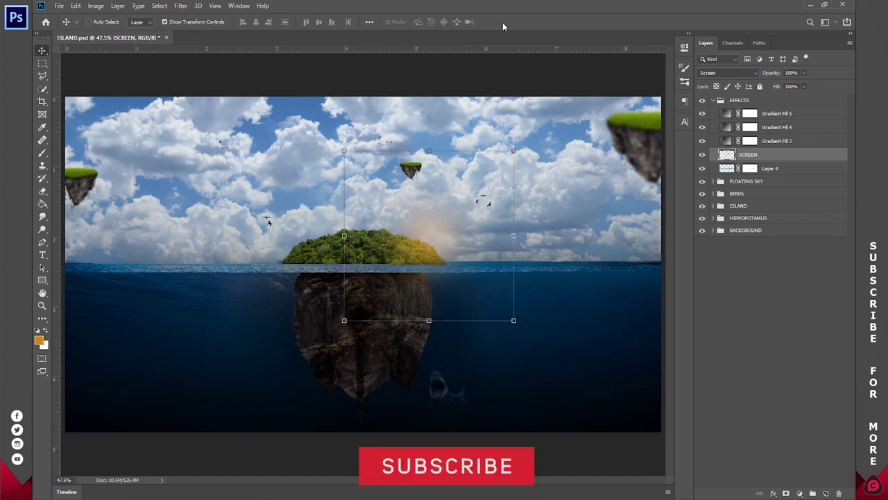
# Step: Duplicate the glow twice, enlarging it over the left part of the sky and the upper-right floating island, and save the document
pyautogui.moveTo(425, 245); pyautogui.dragTo(286, 248)
pyautogui.hotkey('ctrl', 't')
pyautogui.moveTo(285, 321); pyautogui.dragTo(303, 446)
pyautogui.moveTo(308, 305); pyautogui.dragTo(291, 232)
pyautogui.moveTo(422, 218); pyautogui.dragTo(612, 219)
pyautogui.moveTo(346, 243); pyautogui.dragTo(190, 154)
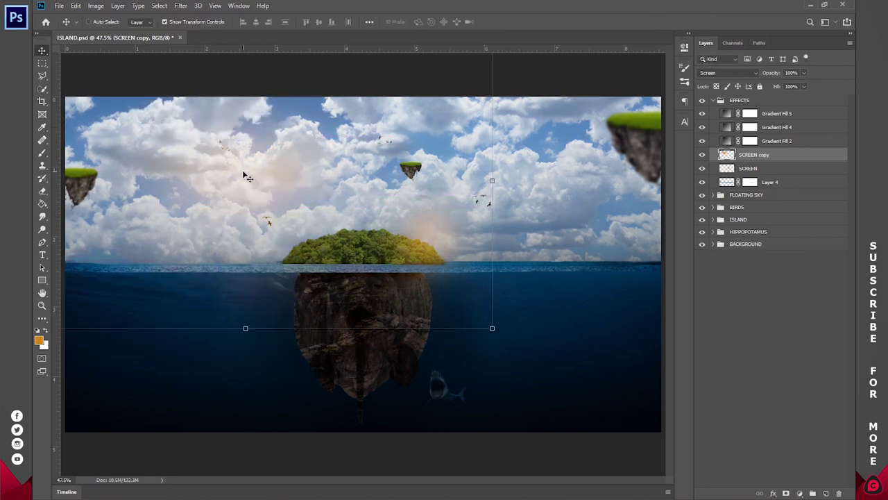
pyautogui.moveTo(243, 174); pyautogui.dragTo(597, 125)
pyautogui.hotkey('ctrl', 's')
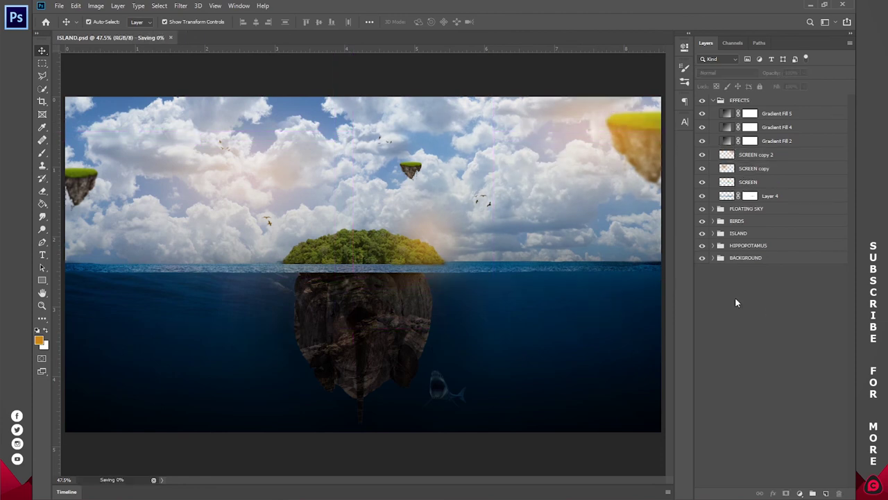
# Step: Add a reversed linear gradient fill at 90° above Gradient Fill 5, running from orange at the image's top to blue 083389 below
pyautogui.click(797, 116)
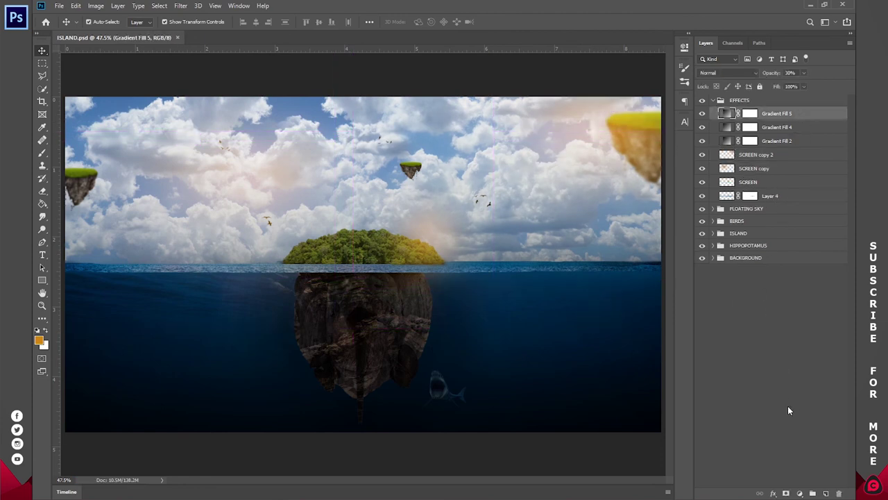
pyautogui.click(800, 494)
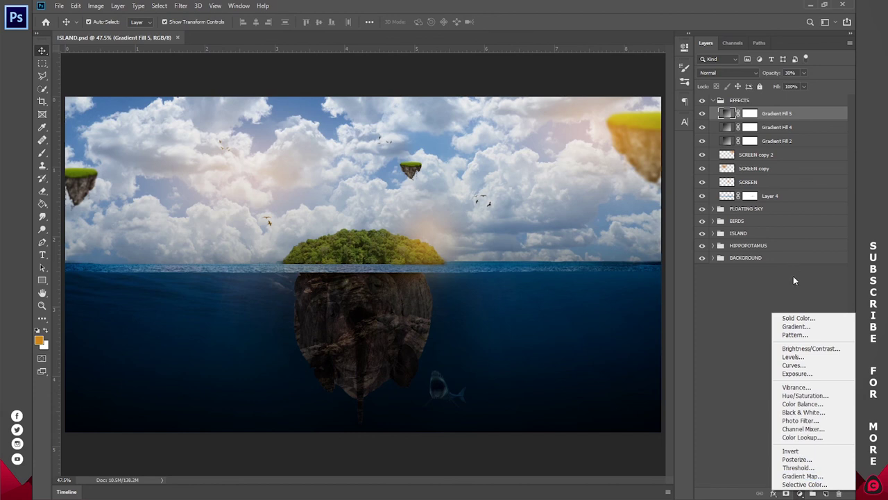
pyautogui.click(797, 322)
pyautogui.click(735, 31)
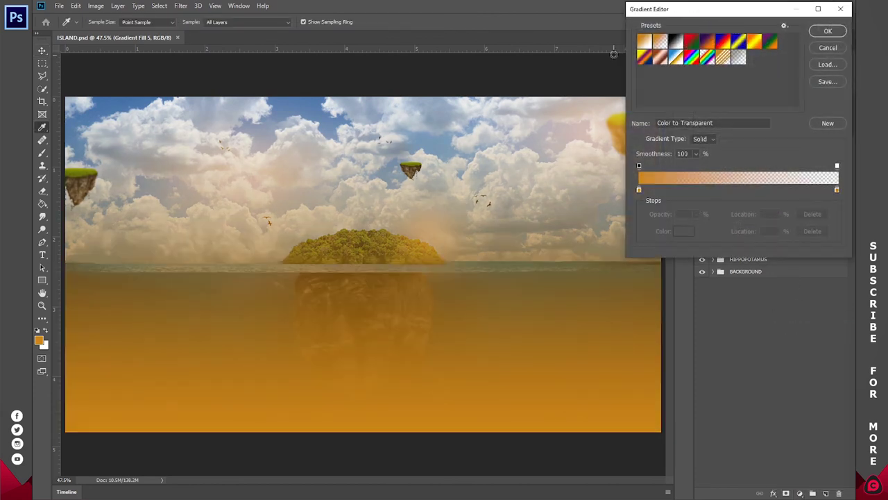
pyautogui.click(645, 42)
pyautogui.doubleClick(837, 190)
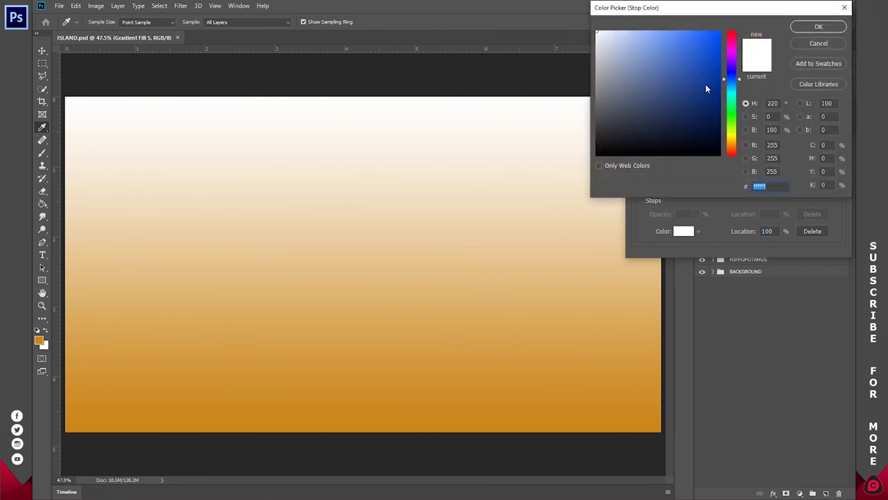
pyautogui.click(712, 88)
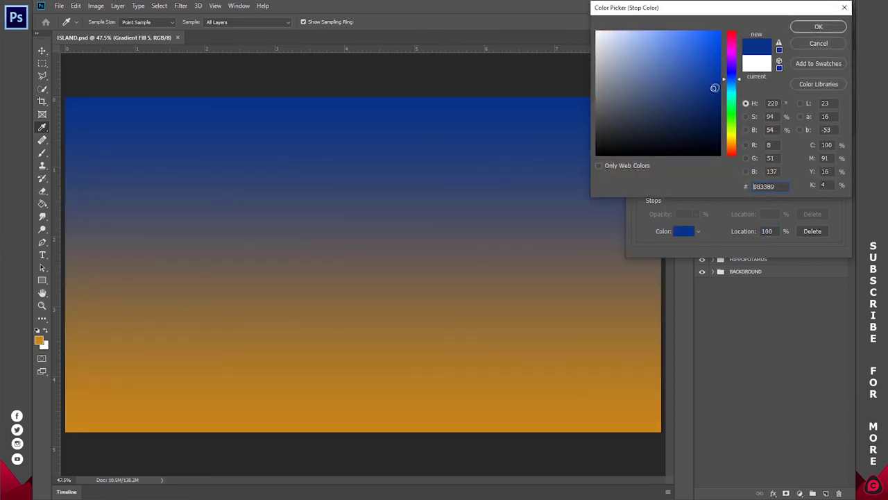
pyautogui.press('Return')
pyautogui.press('Return')
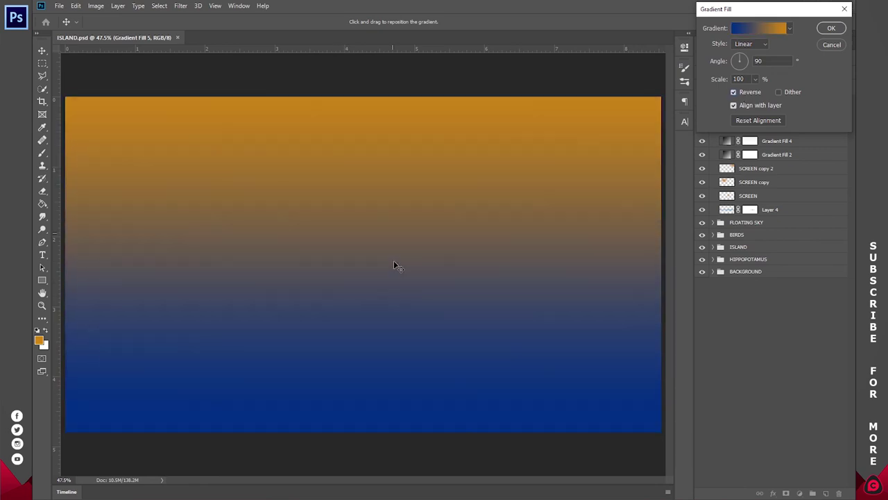
pyautogui.click(831, 28)
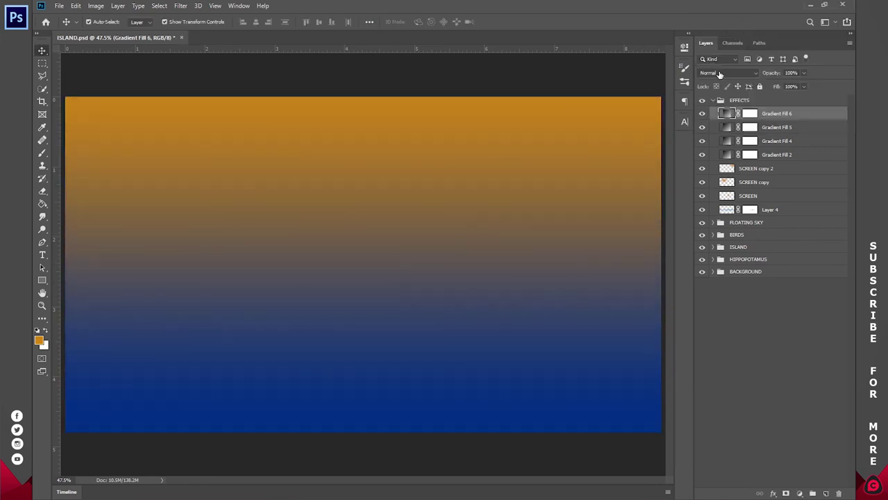
# Step: Set the orange-to-blue gradient fill to Soft Light at 50% opacity and save the document
pyautogui.click(719, 73)
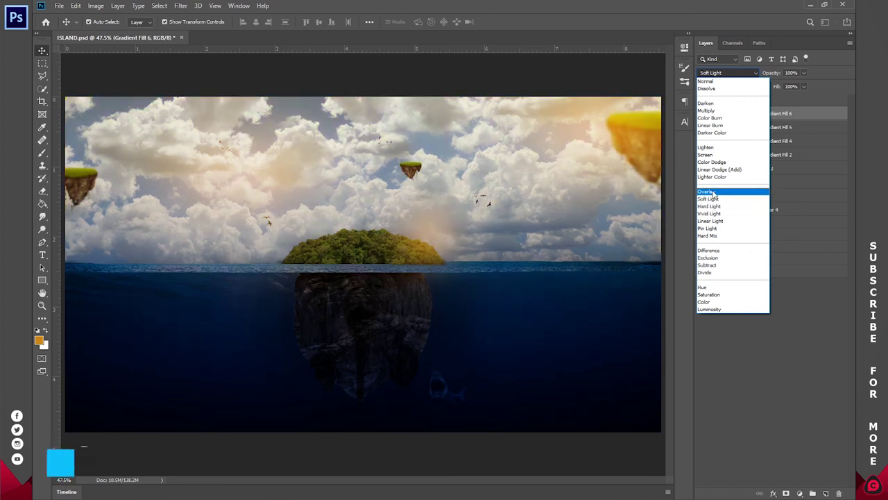
pyautogui.click(712, 198)
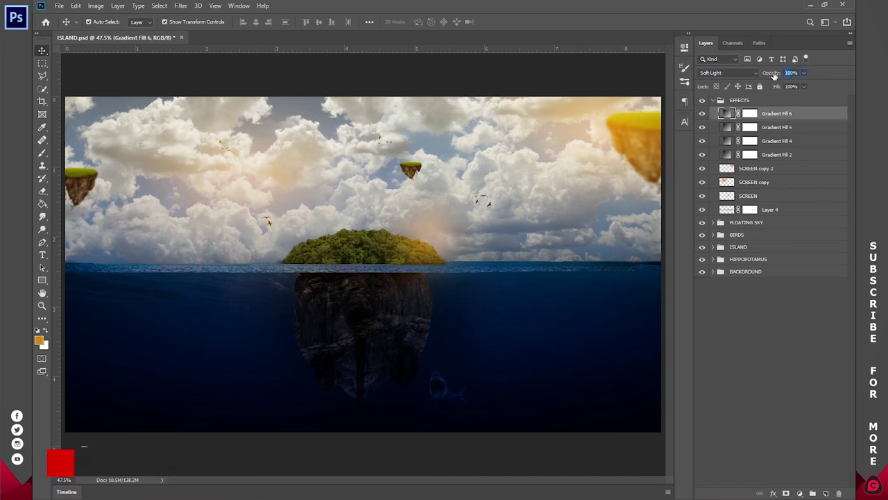
pyautogui.write('50')
pyautogui.press('Return')
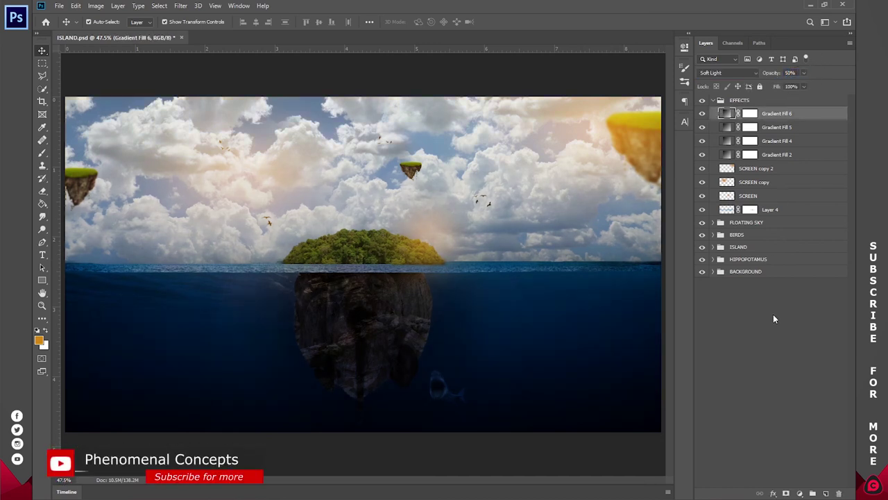
pyautogui.hotkey('ctrl', 's')
# Step: Collapse the EFFECTS group and toggle its visibility to compare the image with and without the effects
pyautogui.click(719, 101)
pyautogui.click(703, 101)
pyautogui.click(703, 101)
pyautogui.click(703, 101)
pyautogui.click(703, 102)
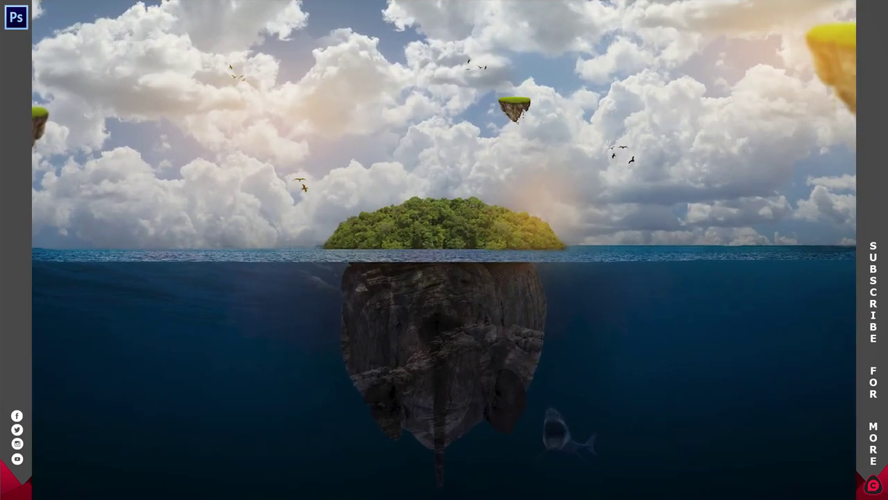